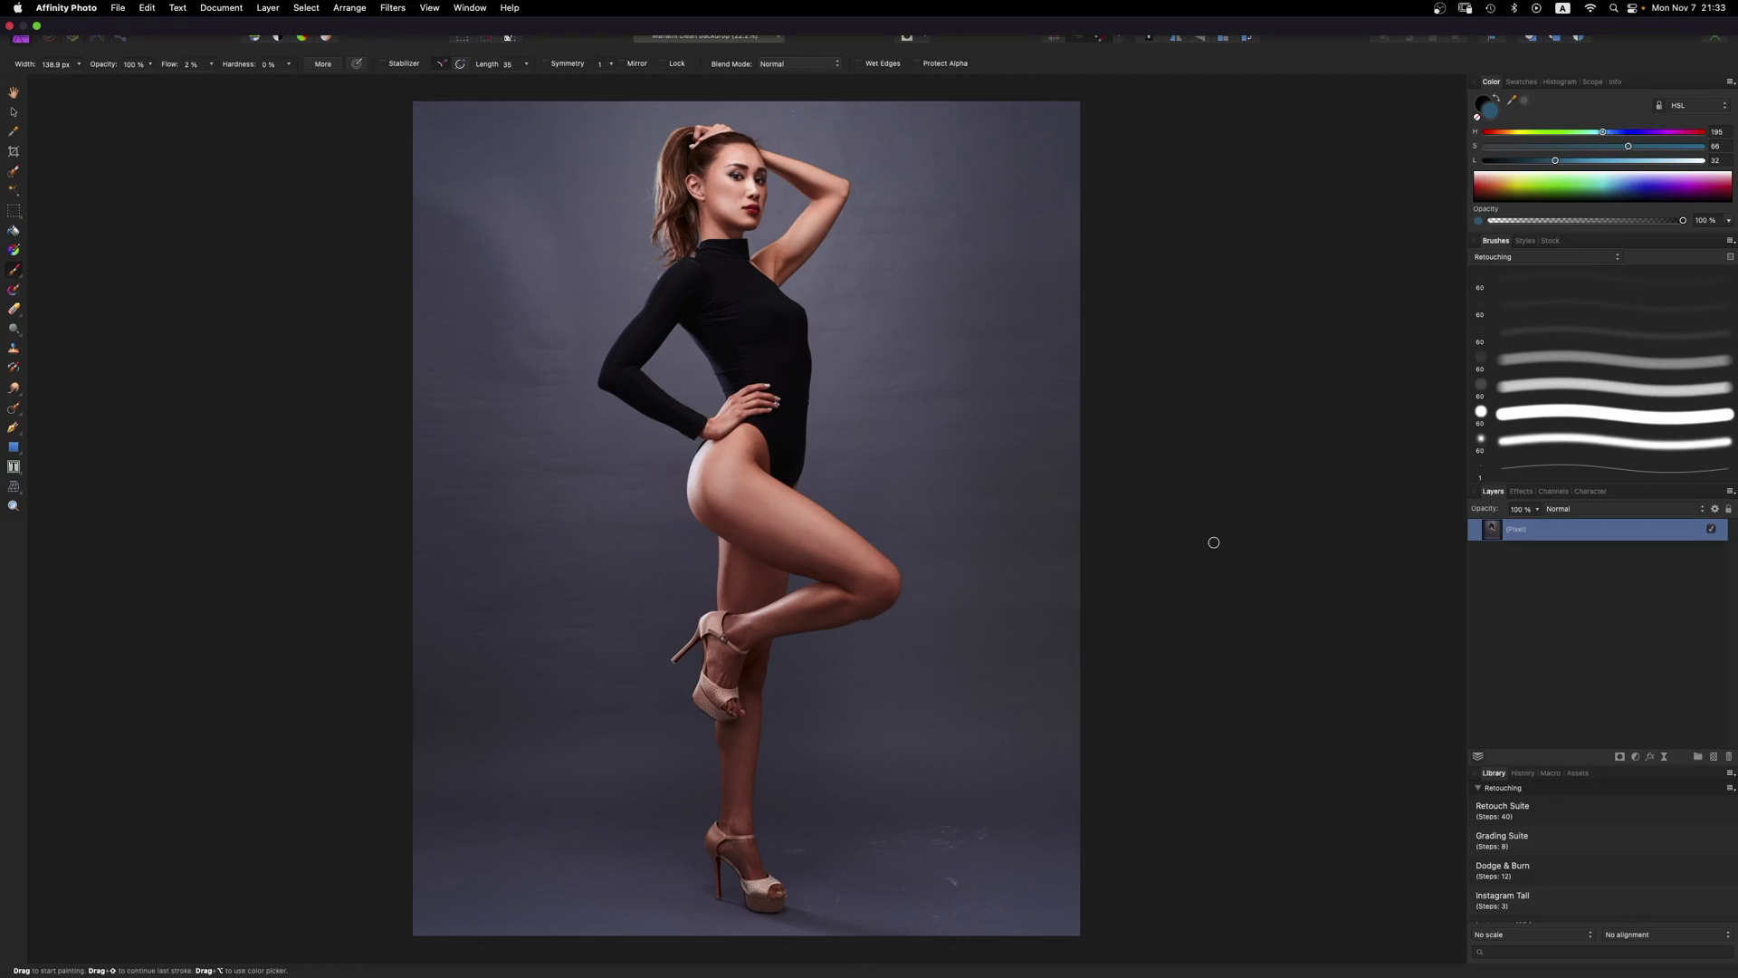
Step: Duplicate the studio photo onto a second Pixel layer and pick the Selection Brush
{"action": "key", "text": "super+shift+n"}
{"action": "left_click", "coordinate": [13, 177]}
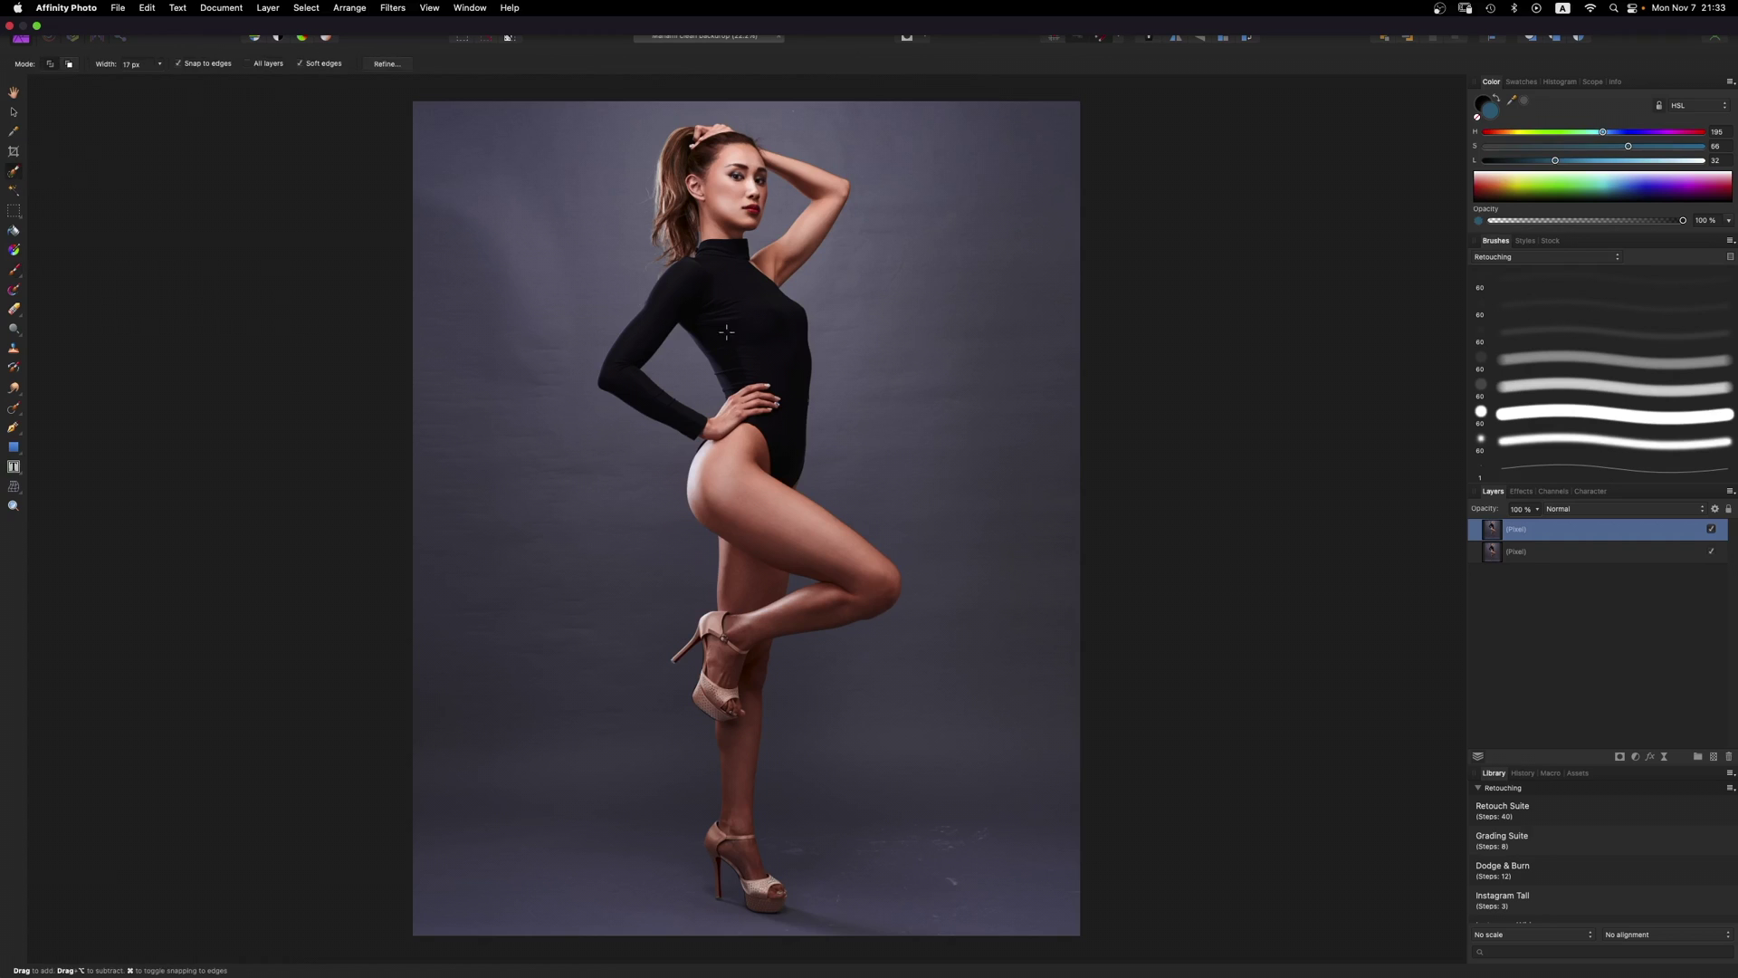
Step: Brush-select the model's face, neck, ponytail, raised forearm and top of the head
{"action": "key", "text": "super+plus"}
{"action": "key", "text": "super+plus"}
{"action": "left_click_drag", "start_coordinate": [801, 219], "coordinate": [817, 554]}
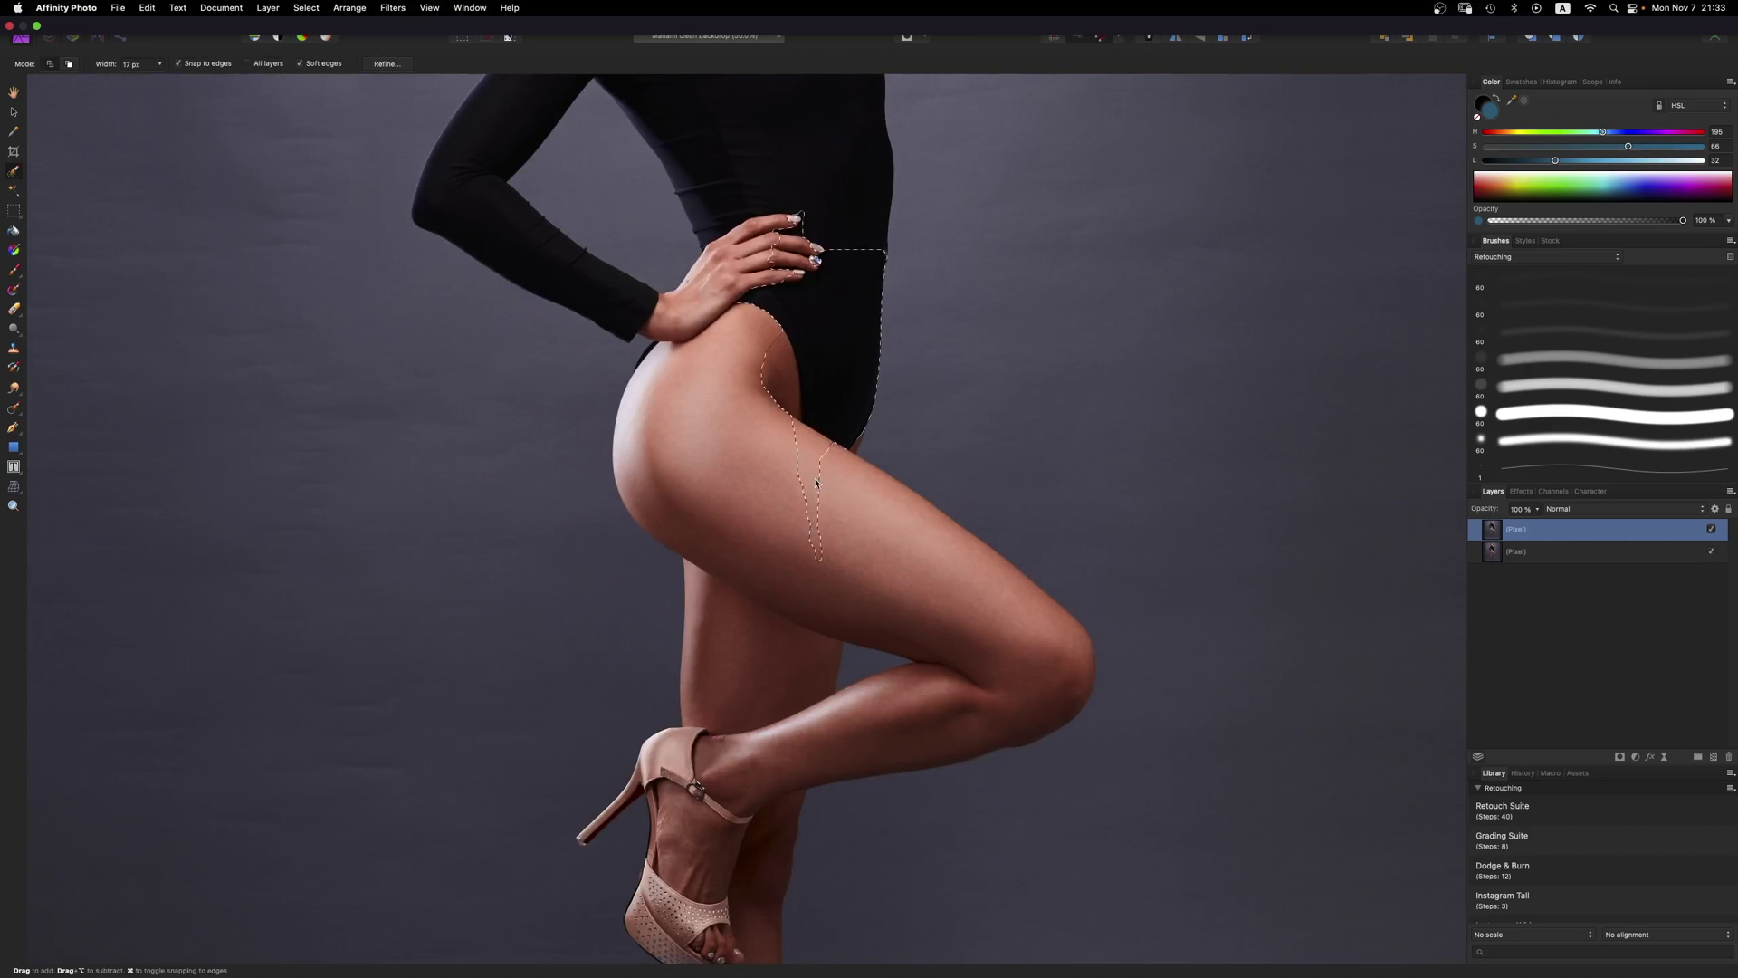
{"action": "key", "text": "super+z"}
{"action": "left_click_drag", "start_coordinate": [792, 239], "coordinate": [819, 601]}
{"action": "left_click_drag", "start_coordinate": [815, 205], "coordinate": [869, 559]}
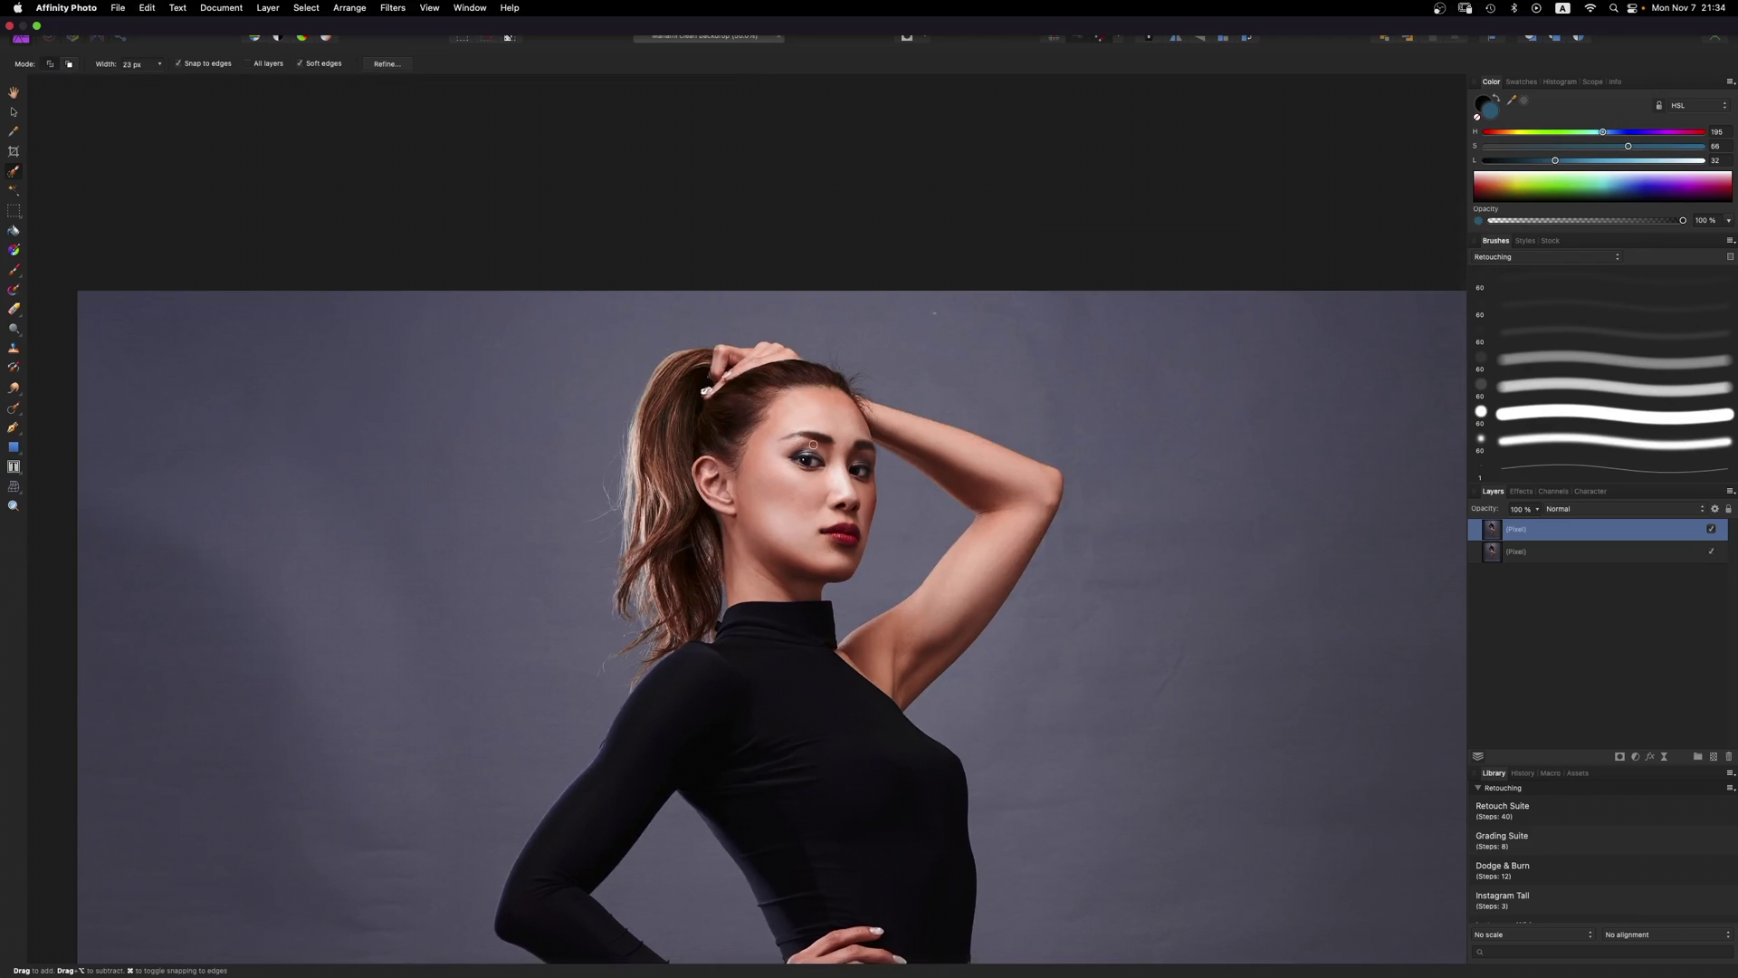
{"action": "key", "text": "bracketright"}
{"action": "key", "text": "bracketright"}
{"action": "key", "text": "bracketright"}
{"action": "key", "text": "bracketright"}
{"action": "key", "text": "bracketright"}
{"action": "key", "text": "bracketright"}
{"action": "key", "text": "bracketright"}
{"action": "key", "text": "bracketright"}
{"action": "key", "text": "bracketright"}
{"action": "key", "text": "bracketright"}
{"action": "key", "text": "bracketright"}
{"action": "key", "text": "bracketright"}
{"action": "key", "text": "bracketright"}
{"action": "key", "text": "bracketright"}
{"action": "key", "text": "bracketright"}
{"action": "key", "text": "bracketright"}
{"action": "mouse_move", "coordinate": [801, 432]}
{"action": "left_mouse_down"}
{"action": "mouse_move", "coordinate": [719, 427]}
{"action": "mouse_move", "coordinate": [700, 404]}
{"action": "mouse_move", "coordinate": [723, 368]}
{"action": "mouse_move", "coordinate": [695, 371]}
{"action": "mouse_move", "coordinate": [664, 414]}
{"action": "mouse_move", "coordinate": [697, 536]}
{"action": "left_mouse_up"}
{"action": "key", "text": "bracketleft"}
{"action": "key", "text": "bracketleft"}
{"action": "key", "text": "bracketleft"}
{"action": "key", "text": "bracketleft"}
{"action": "key", "text": "bracketleft"}
{"action": "key", "text": "bracketleft"}
{"action": "key", "text": "bracketleft"}
{"action": "key", "text": "bracketleft"}
{"action": "key", "text": "bracketleft"}
{"action": "key", "text": "bracketleft"}
{"action": "mouse_move", "coordinate": [875, 422]}
{"action": "left_mouse_down"}
{"action": "mouse_move", "coordinate": [976, 457]}
{"action": "mouse_move", "coordinate": [964, 584]}
{"action": "mouse_move", "coordinate": [900, 652]}
{"action": "left_mouse_up"}
{"action": "key", "text": "bracketright"}
{"action": "key", "text": "bracketright"}
{"action": "key", "text": "bracketright"}
{"action": "key", "text": "bracketright"}
{"action": "key", "text": "bracketright"}
{"action": "key", "text": "bracketright"}
{"action": "mouse_move", "coordinate": [924, 470]}
{"action": "left_mouse_down"}
{"action": "mouse_move", "coordinate": [835, 531]}
{"action": "mouse_move", "coordinate": [826, 586]}
{"action": "mouse_move", "coordinate": [873, 600]}
{"action": "mouse_move", "coordinate": [821, 598]}
{"action": "mouse_move", "coordinate": [772, 627]}
{"action": "left_mouse_up"}
{"action": "left_click_drag", "start_coordinate": [892, 372], "coordinate": [871, 391]}
Step: Extend the selection over the bodysuit, hand, thighs and legs down to the shoes
{"action": "key", "text": "super+minus"}
{"action": "left_click_drag", "start_coordinate": [891, 550], "coordinate": [896, 468]}
{"action": "key", "text": "super+equal"}
{"action": "key", "text": "bracketright"}
{"action": "key", "text": "bracketright"}
{"action": "key", "text": "bracketright"}
{"action": "key", "text": "bracketright"}
{"action": "key", "text": "bracketright"}
{"action": "mouse_move", "coordinate": [796, 490]}
{"action": "left_mouse_down"}
{"action": "mouse_move", "coordinate": [741, 488]}
{"action": "mouse_move", "coordinate": [784, 383]}
{"action": "mouse_move", "coordinate": [793, 573]}
{"action": "left_mouse_up"}
{"action": "key", "text": "bracketleft"}
{"action": "key", "text": "bracketleft"}
{"action": "key", "text": "bracketleft"}
{"action": "left_click_drag", "start_coordinate": [785, 426], "coordinate": [858, 605]}
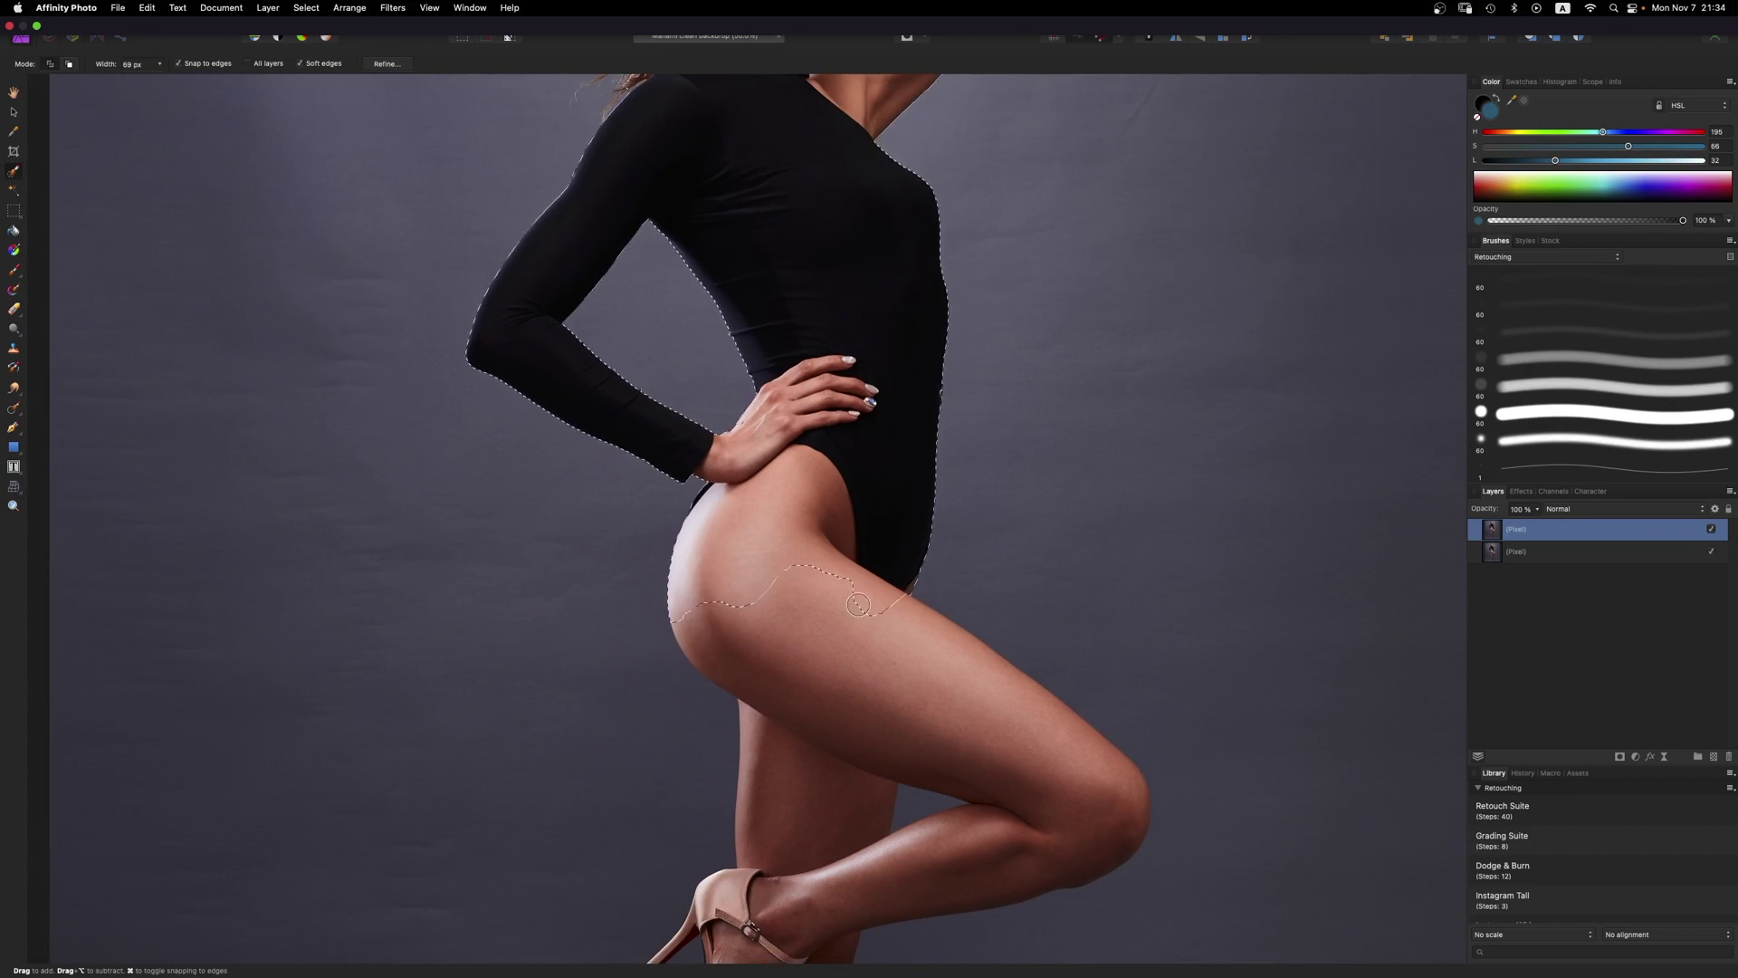
{"action": "scroll", "coordinate": [856, 634], "scroll_direction": "down", "scroll_amount": 8}
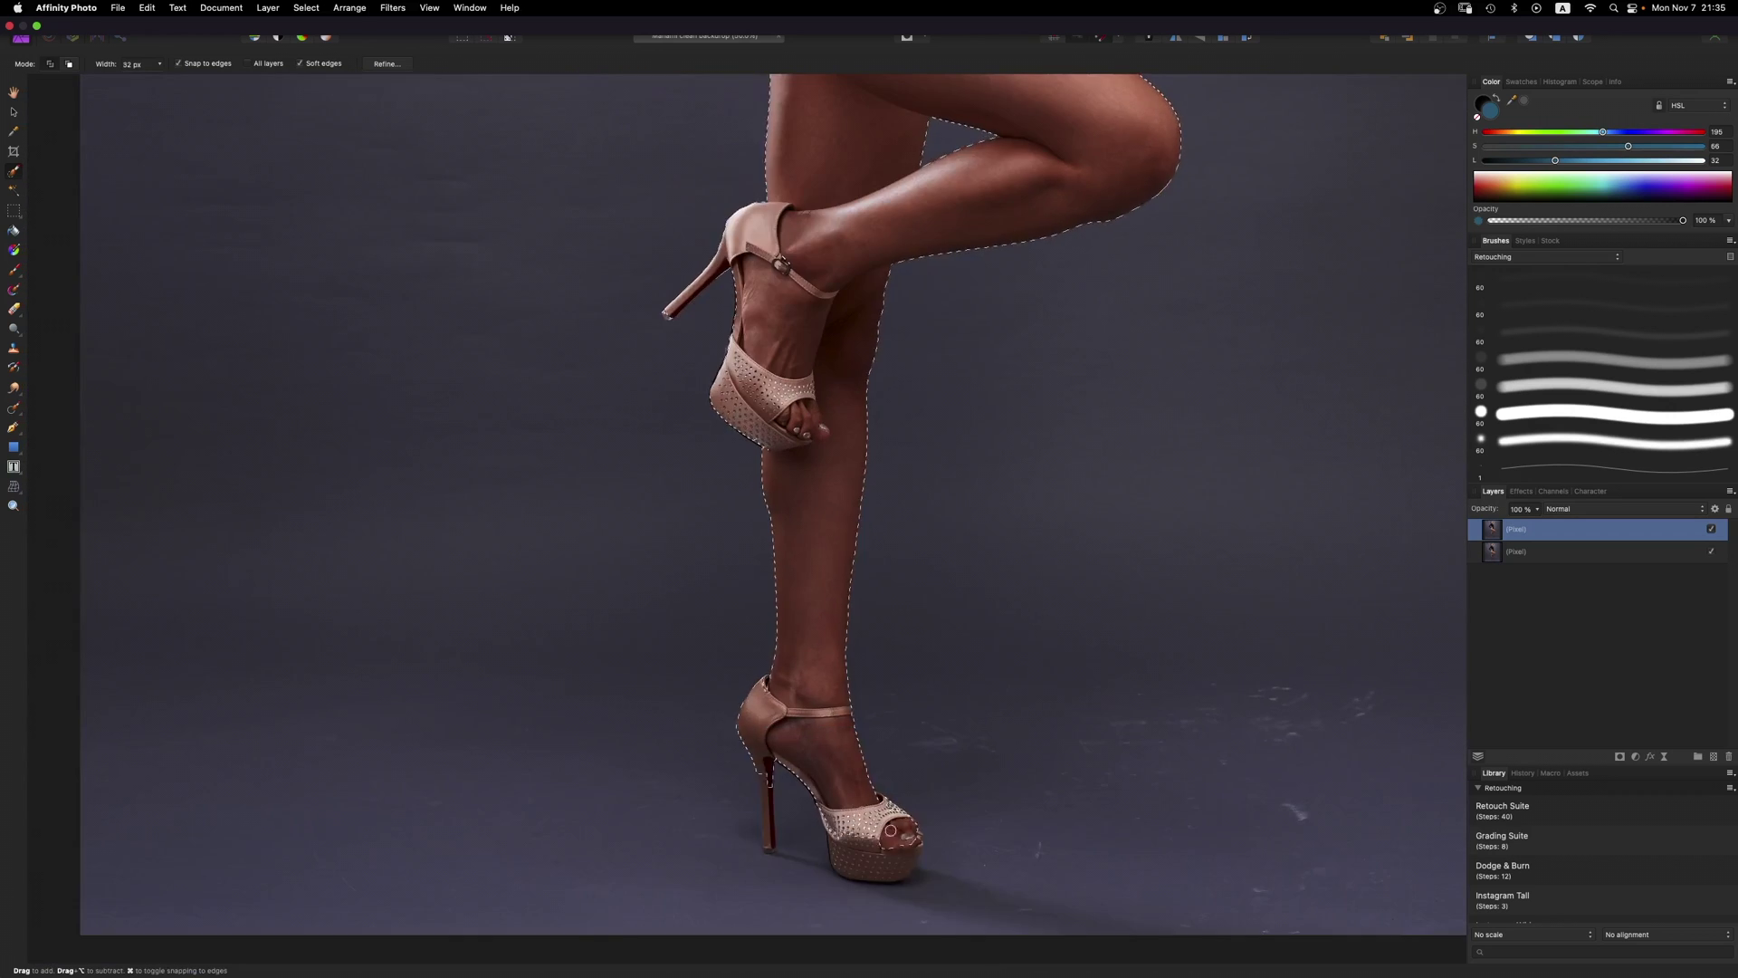
{"action": "key", "text": "super+0"}
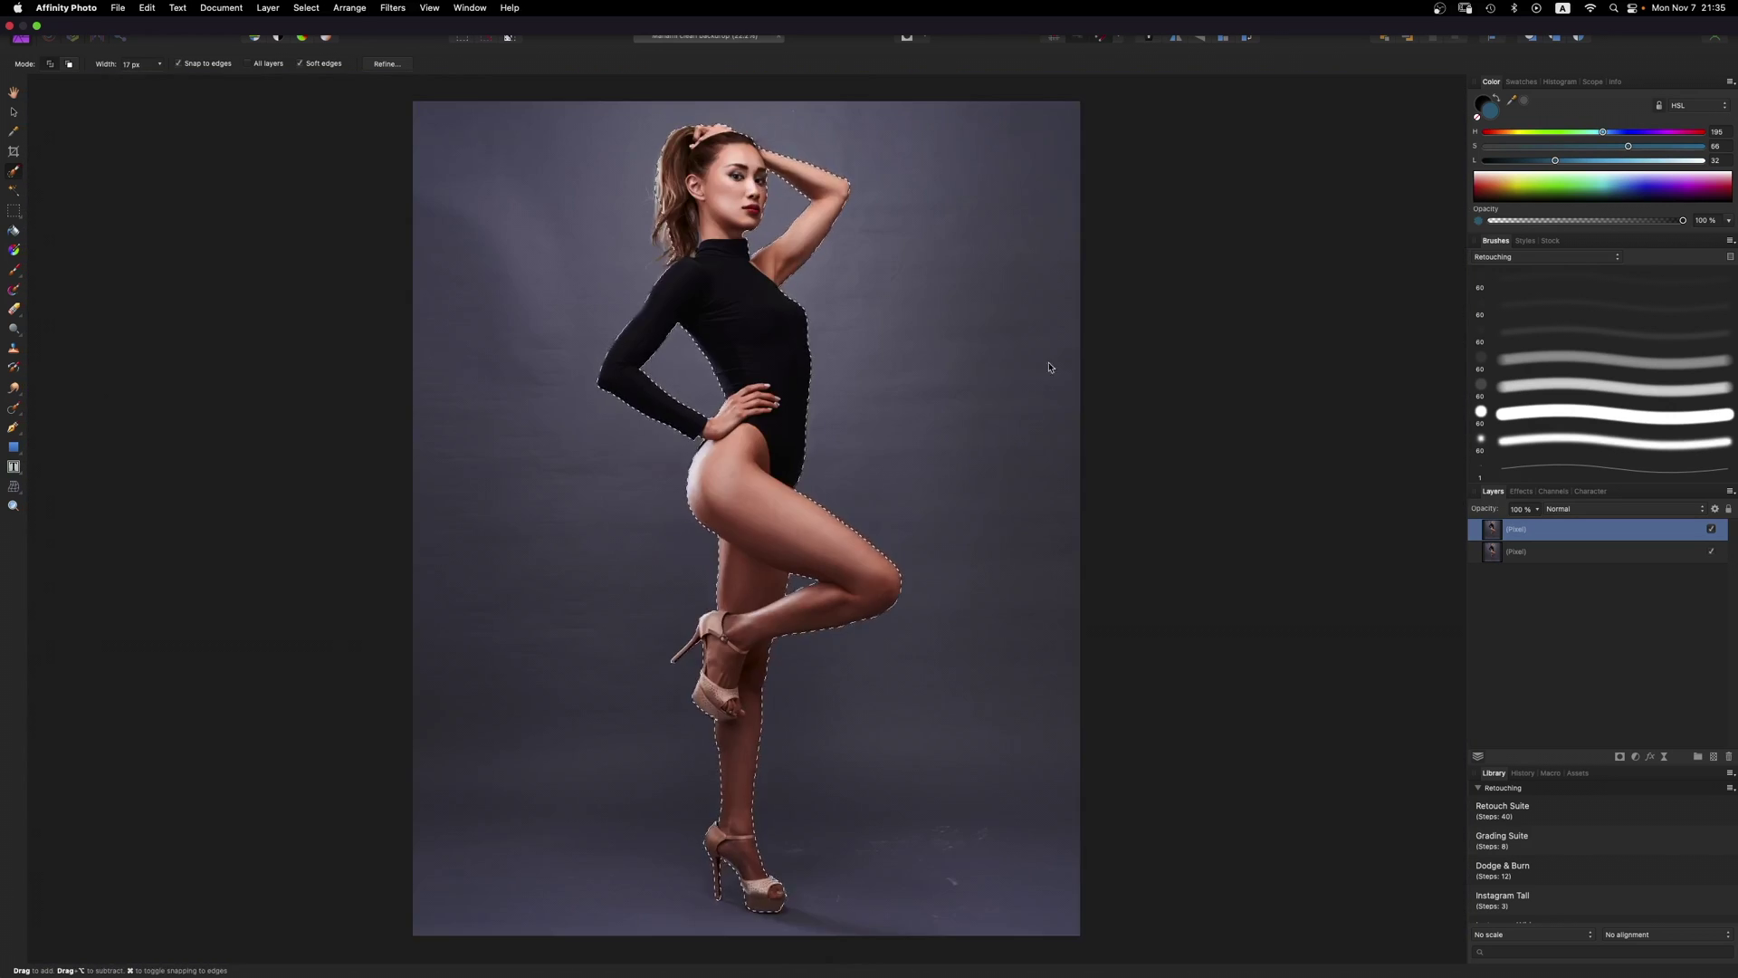
Step: In Refine Selection, matte-brush the ponytail's outer and lower-left edges and the shoulder hair
{"action": "left_click", "coordinate": [404, 67]}
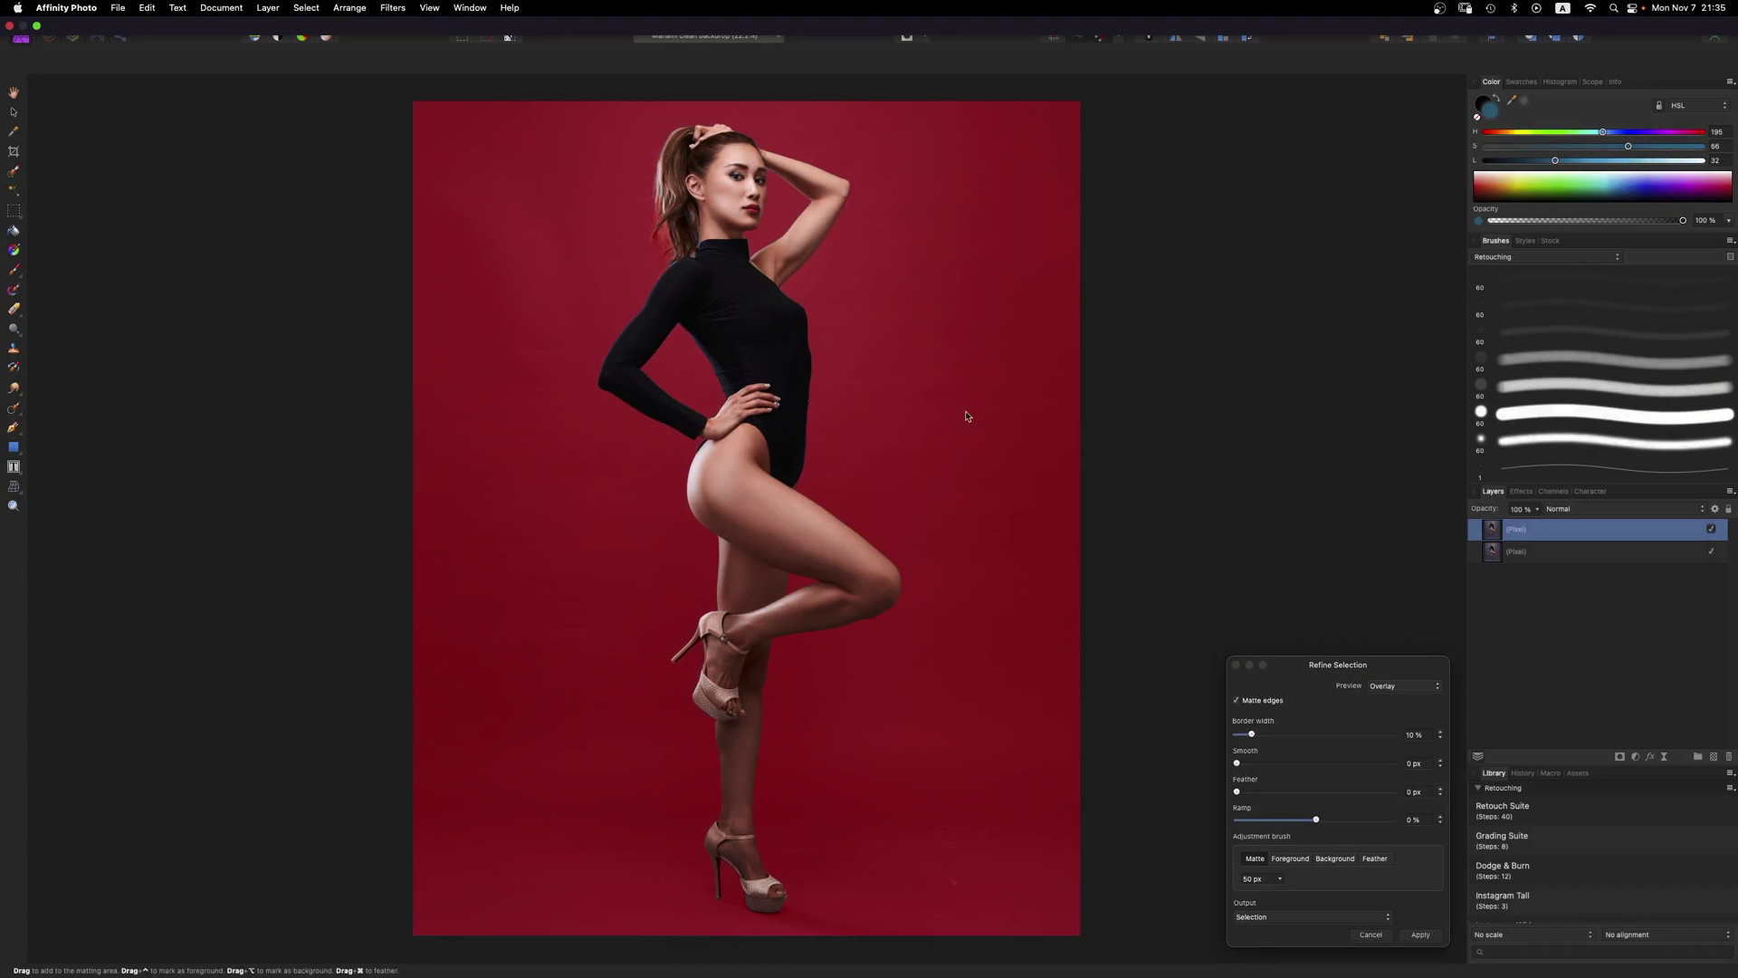
{"action": "key", "text": "super+equal"}
{"action": "key", "text": "super+equal"}
{"action": "key", "text": "super+equal"}
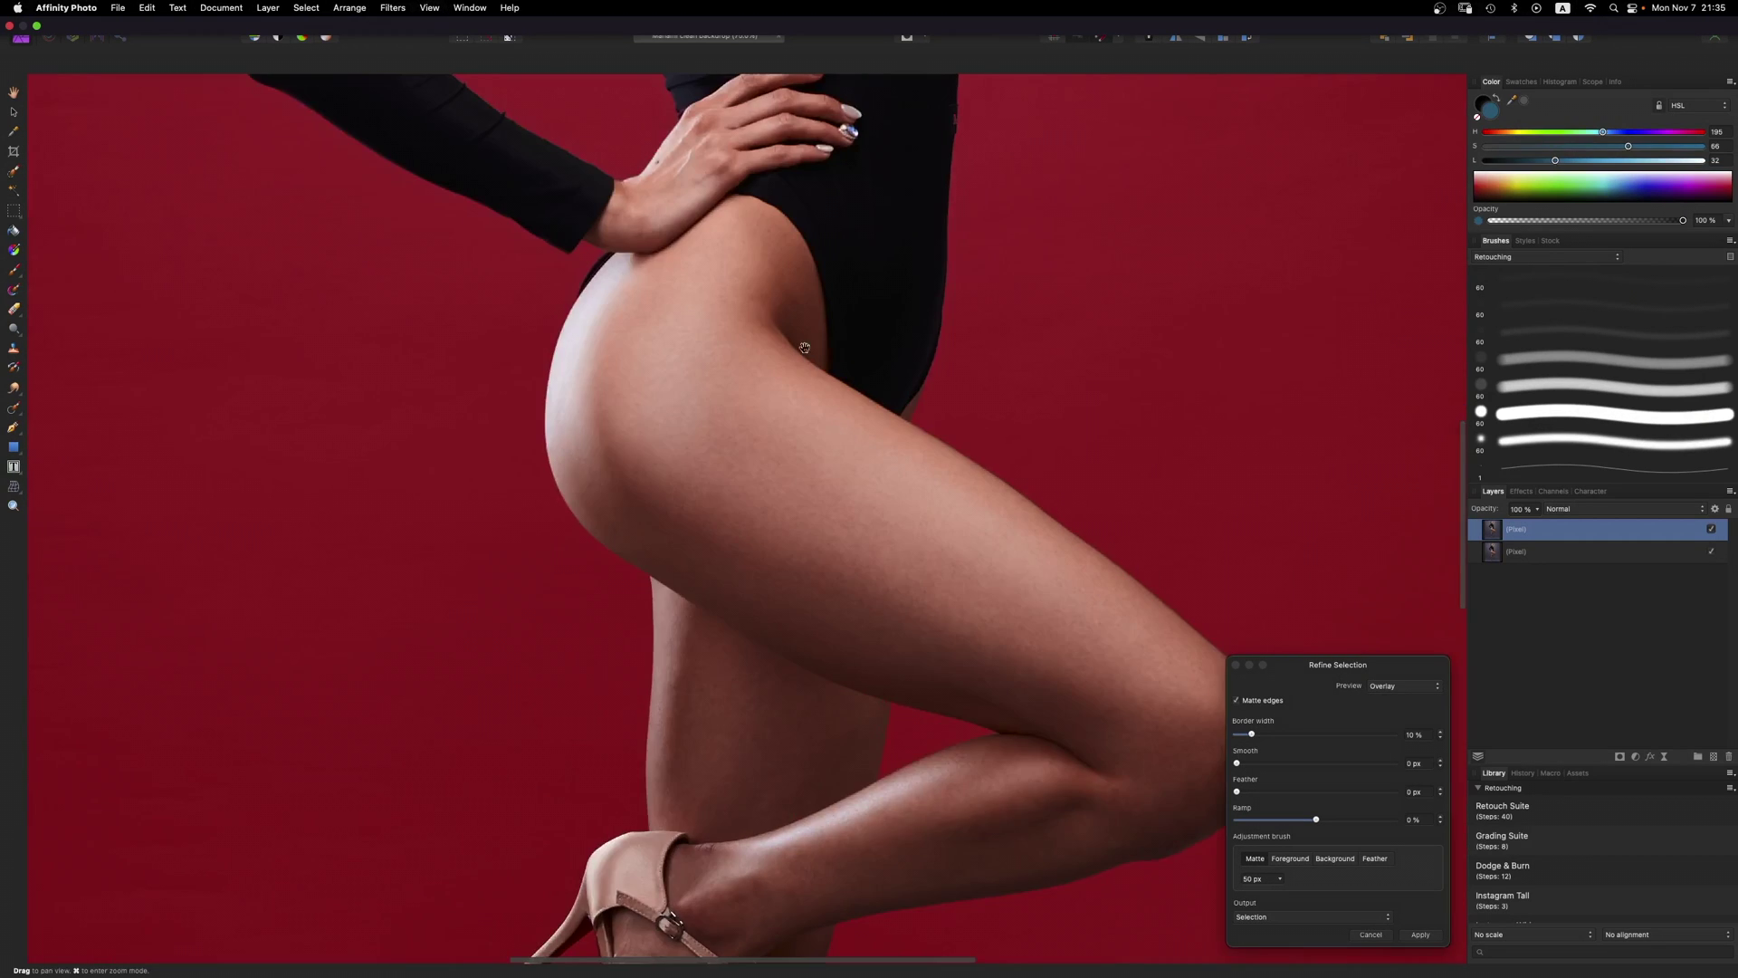
{"action": "left_click_drag", "start_coordinate": [749, 176], "coordinate": [833, 572]}
{"action": "scroll", "coordinate": [833, 572], "scroll_direction": "up", "scroll_amount": 10}
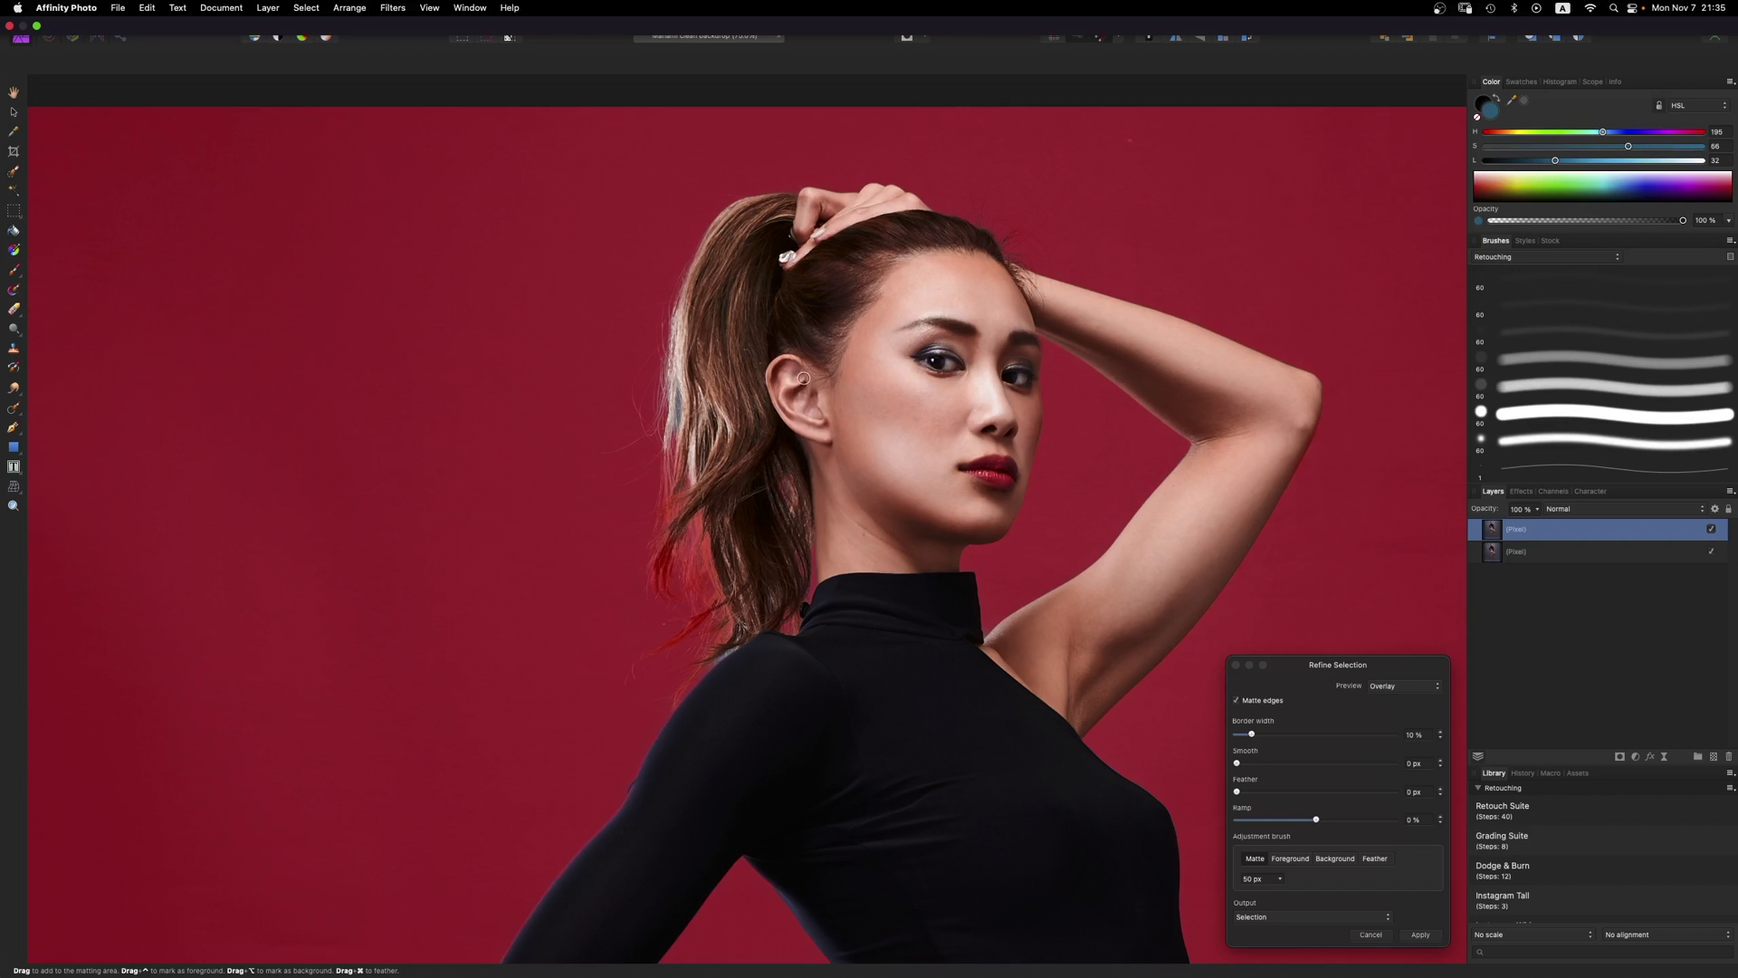
{"action": "mouse_move", "coordinate": [692, 390]}
{"action": "left_mouse_down"}
{"action": "mouse_move", "coordinate": [677, 435]}
{"action": "mouse_move", "coordinate": [666, 409]}
{"action": "mouse_move", "coordinate": [657, 633]}
{"action": "left_mouse_up"}
{"action": "key", "text": "bracketright"}
{"action": "key", "text": "bracketright"}
{"action": "key", "text": "bracketright"}
{"action": "key", "text": "bracketright"}
{"action": "key", "text": "bracketright"}
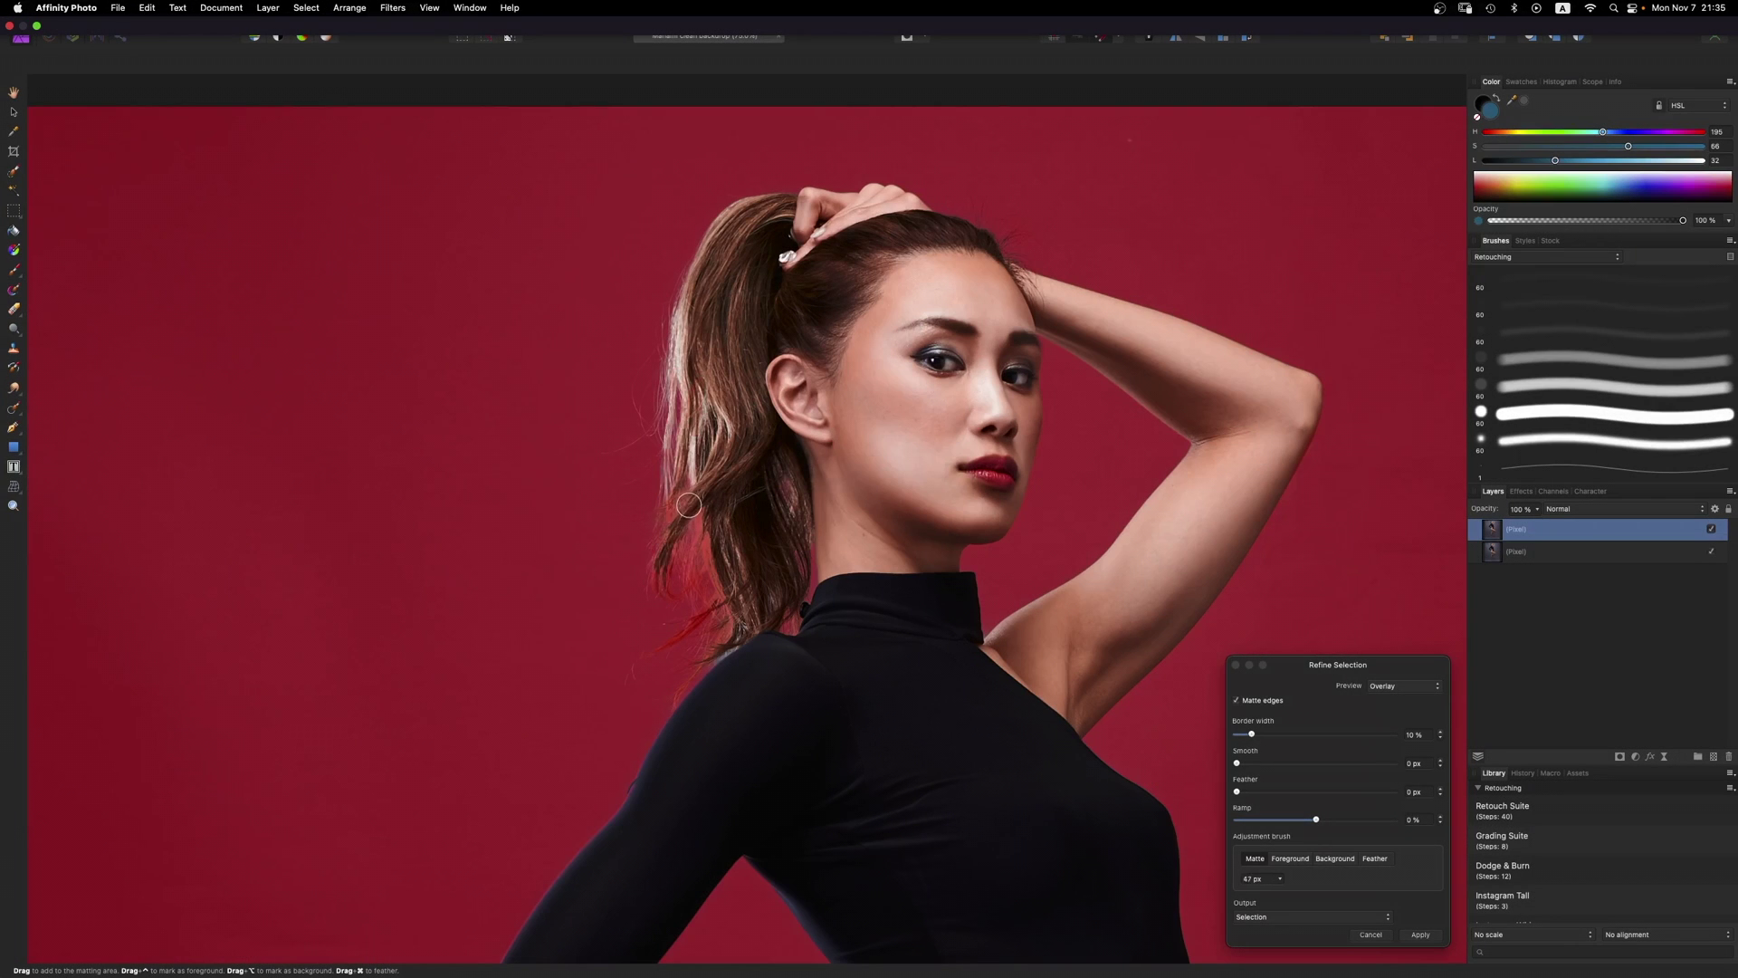
{"action": "mouse_move", "coordinate": [671, 525]}
{"action": "left_mouse_down"}
{"action": "mouse_move", "coordinate": [597, 694]}
{"action": "mouse_move", "coordinate": [667, 683]}
{"action": "mouse_move", "coordinate": [693, 639]}
{"action": "mouse_move", "coordinate": [697, 484]}
{"action": "mouse_move", "coordinate": [653, 506]}
{"action": "mouse_move", "coordinate": [640, 412]}
{"action": "mouse_move", "coordinate": [627, 443]}
{"action": "mouse_move", "coordinate": [681, 388]}
{"action": "mouse_move", "coordinate": [664, 304]}
{"action": "mouse_move", "coordinate": [681, 247]}
{"action": "mouse_move", "coordinate": [751, 181]}
{"action": "left_mouse_up"}
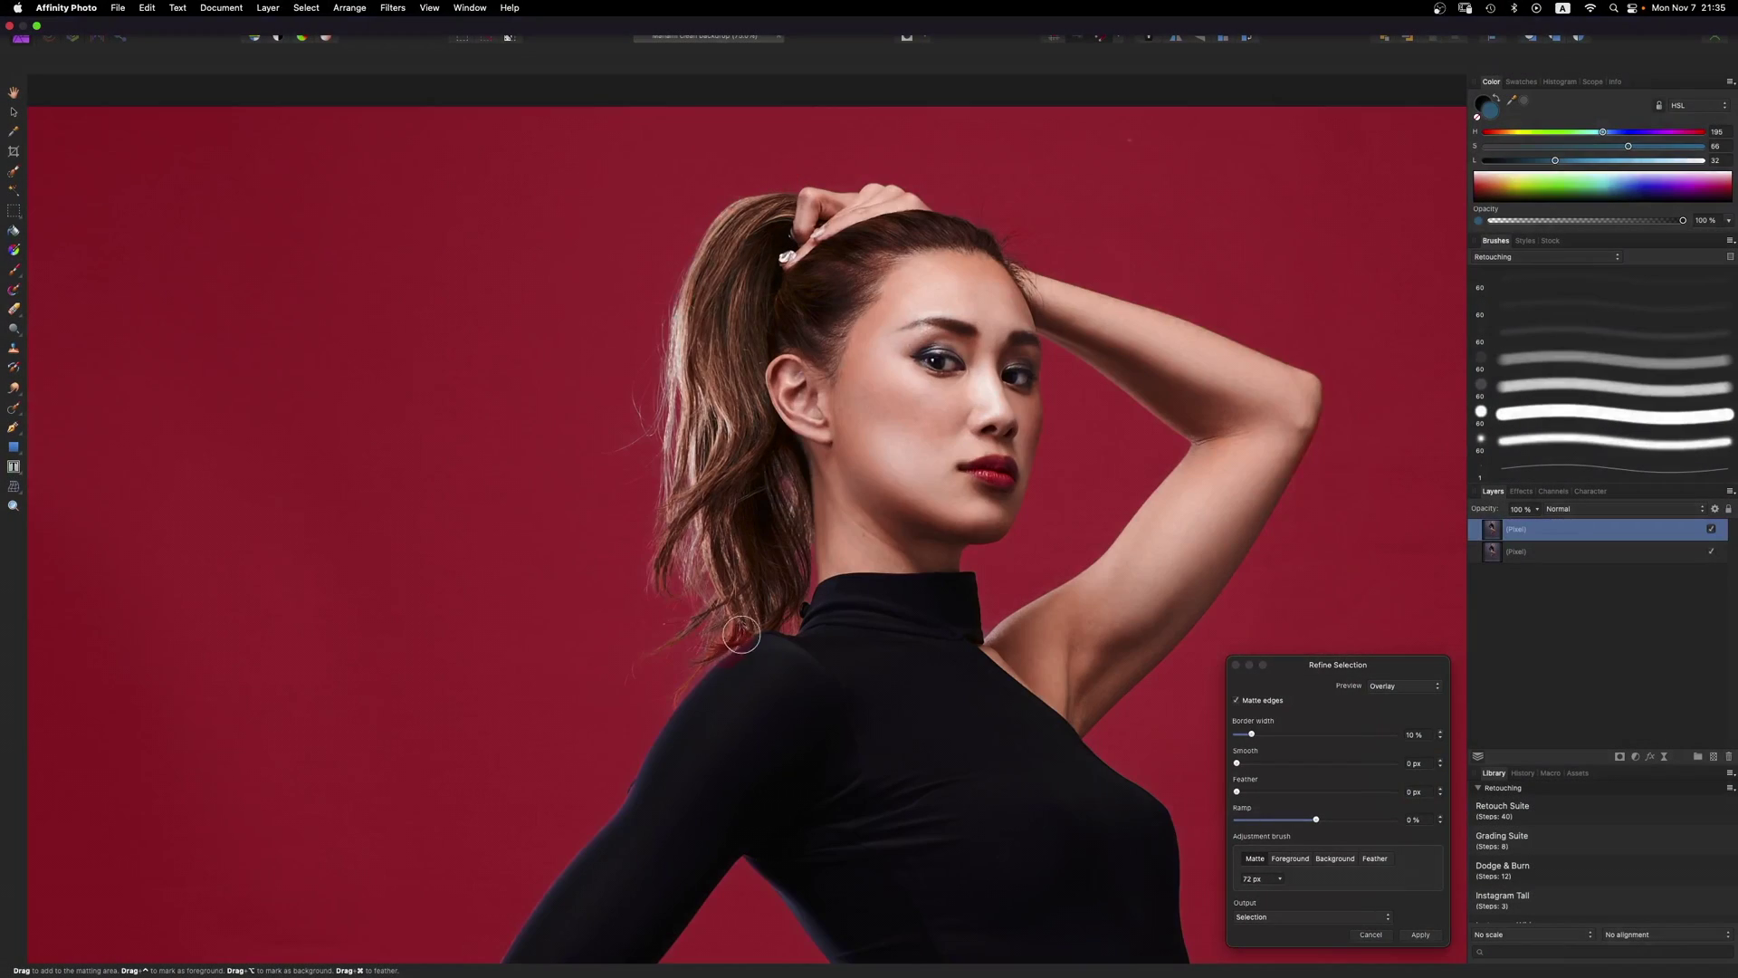
{"action": "mouse_move", "coordinate": [742, 634]}
{"action": "left_mouse_down"}
{"action": "mouse_move", "coordinate": [680, 697]}
{"action": "mouse_move", "coordinate": [788, 403]}
{"action": "mouse_move", "coordinate": [749, 170]}
{"action": "left_mouse_up"}
{"action": "key", "text": "space"}
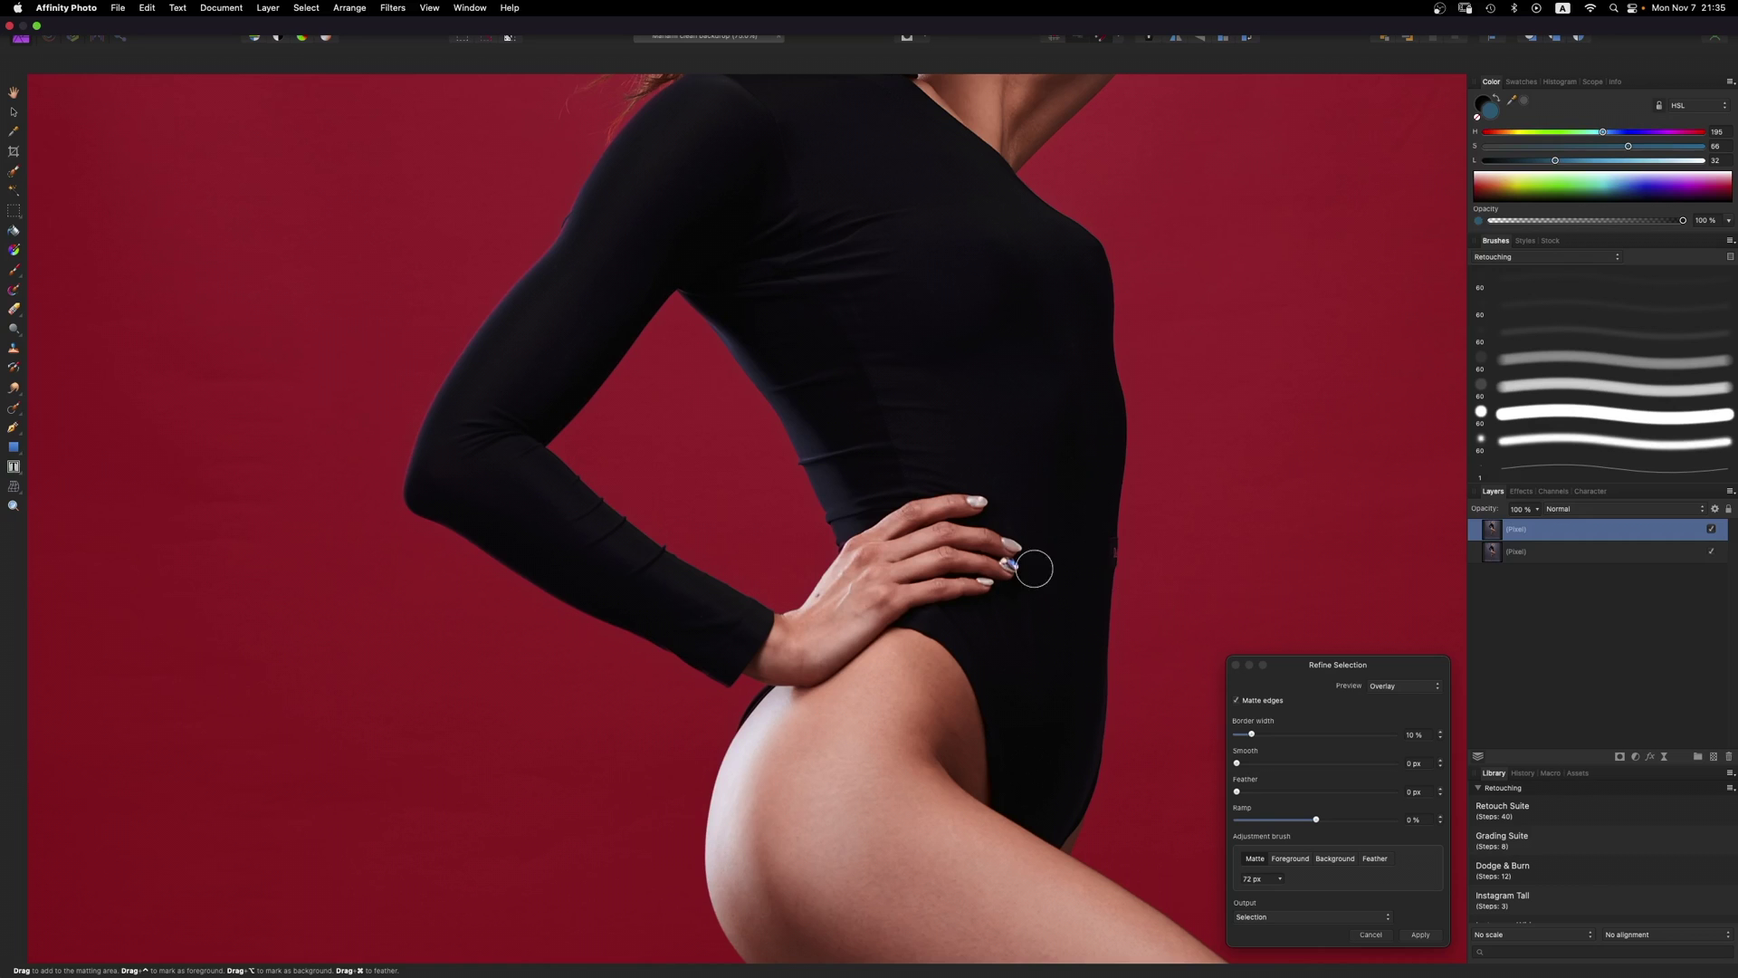
{"action": "key", "text": "super+0"}
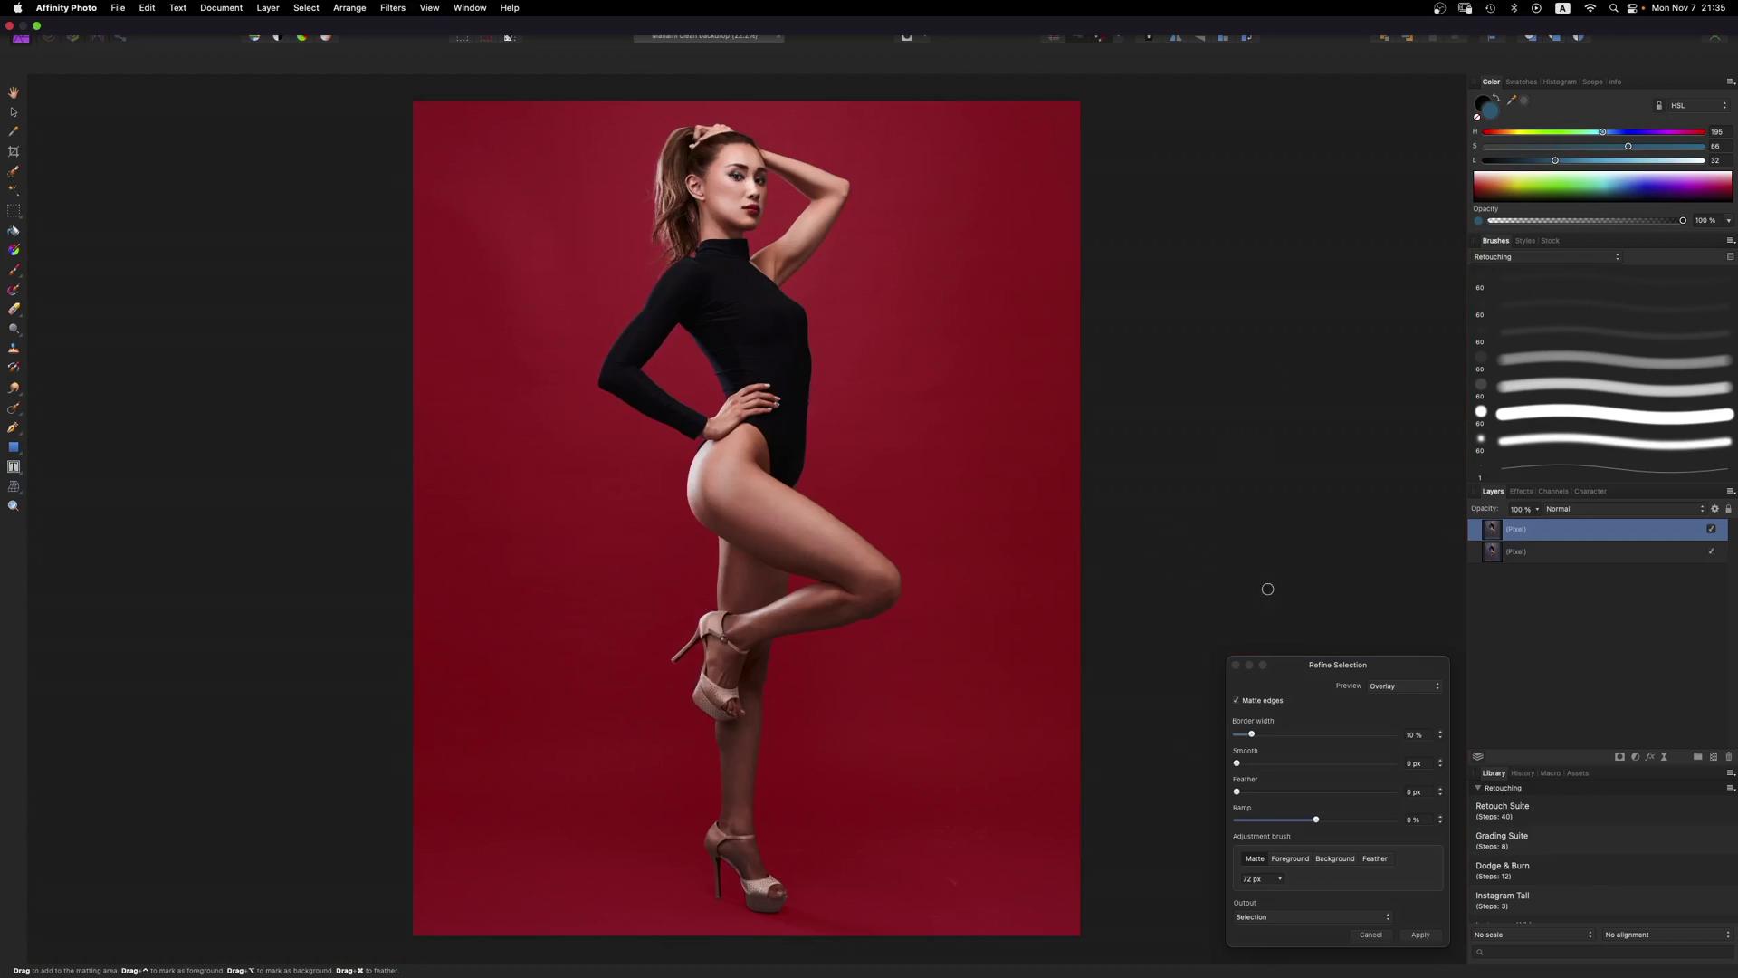
{"action": "left_click", "coordinate": [1420, 687]}
Step: Preview the matte in black and white and paint the arm-gap stray lines as foreground
{"action": "left_click", "coordinate": [1421, 731]}
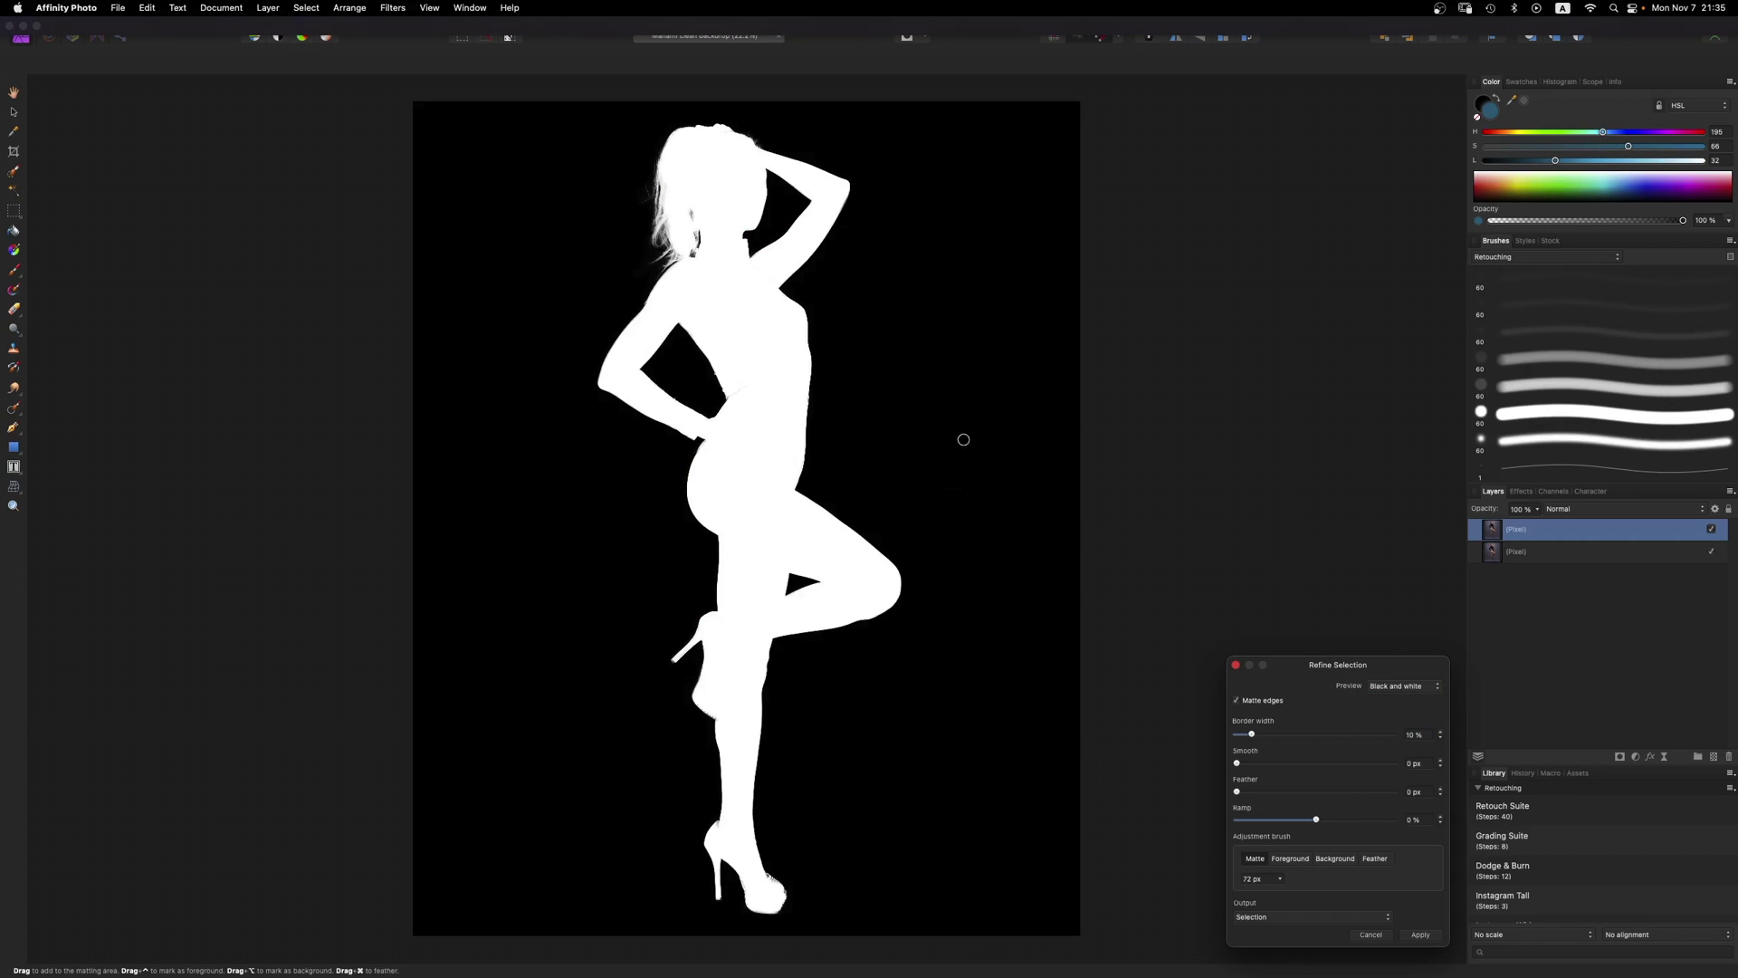
{"action": "key", "text": "super+plus"}
{"action": "key", "text": "super+plus"}
{"action": "key", "text": "super+plus"}
{"action": "left_click_drag", "start_coordinate": [877, 285], "coordinate": [882, 861]}
{"action": "key", "text": "super+plus"}
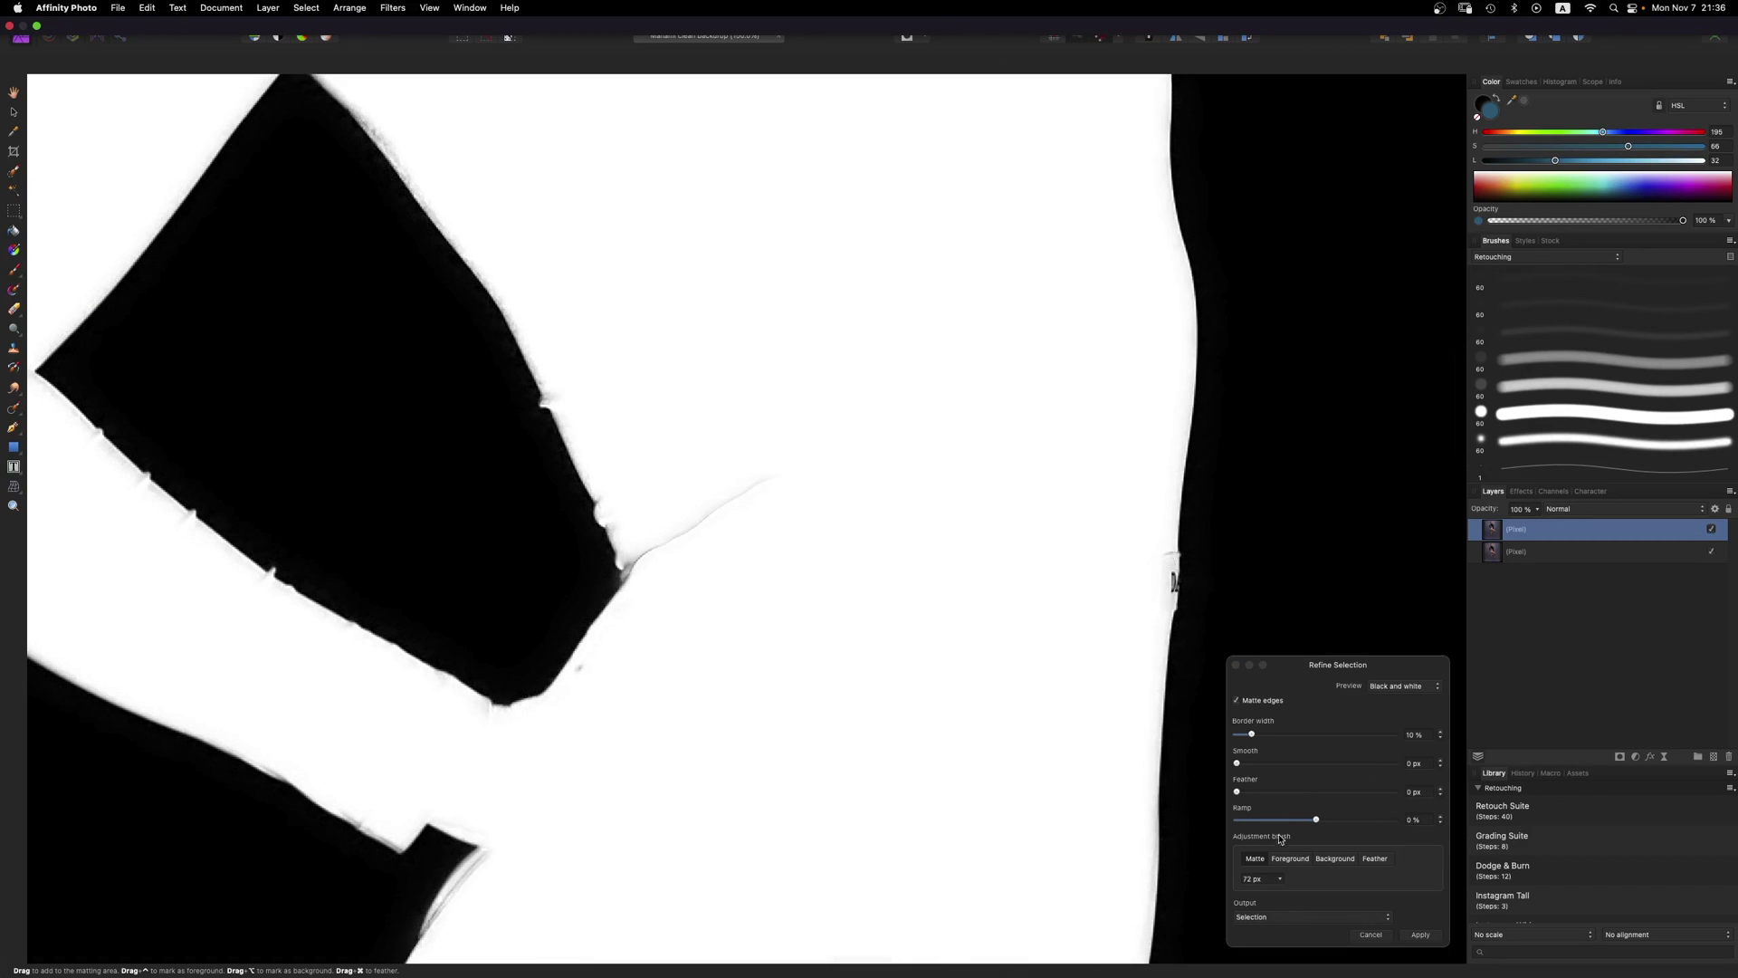
{"action": "left_click", "coordinate": [1294, 863]}
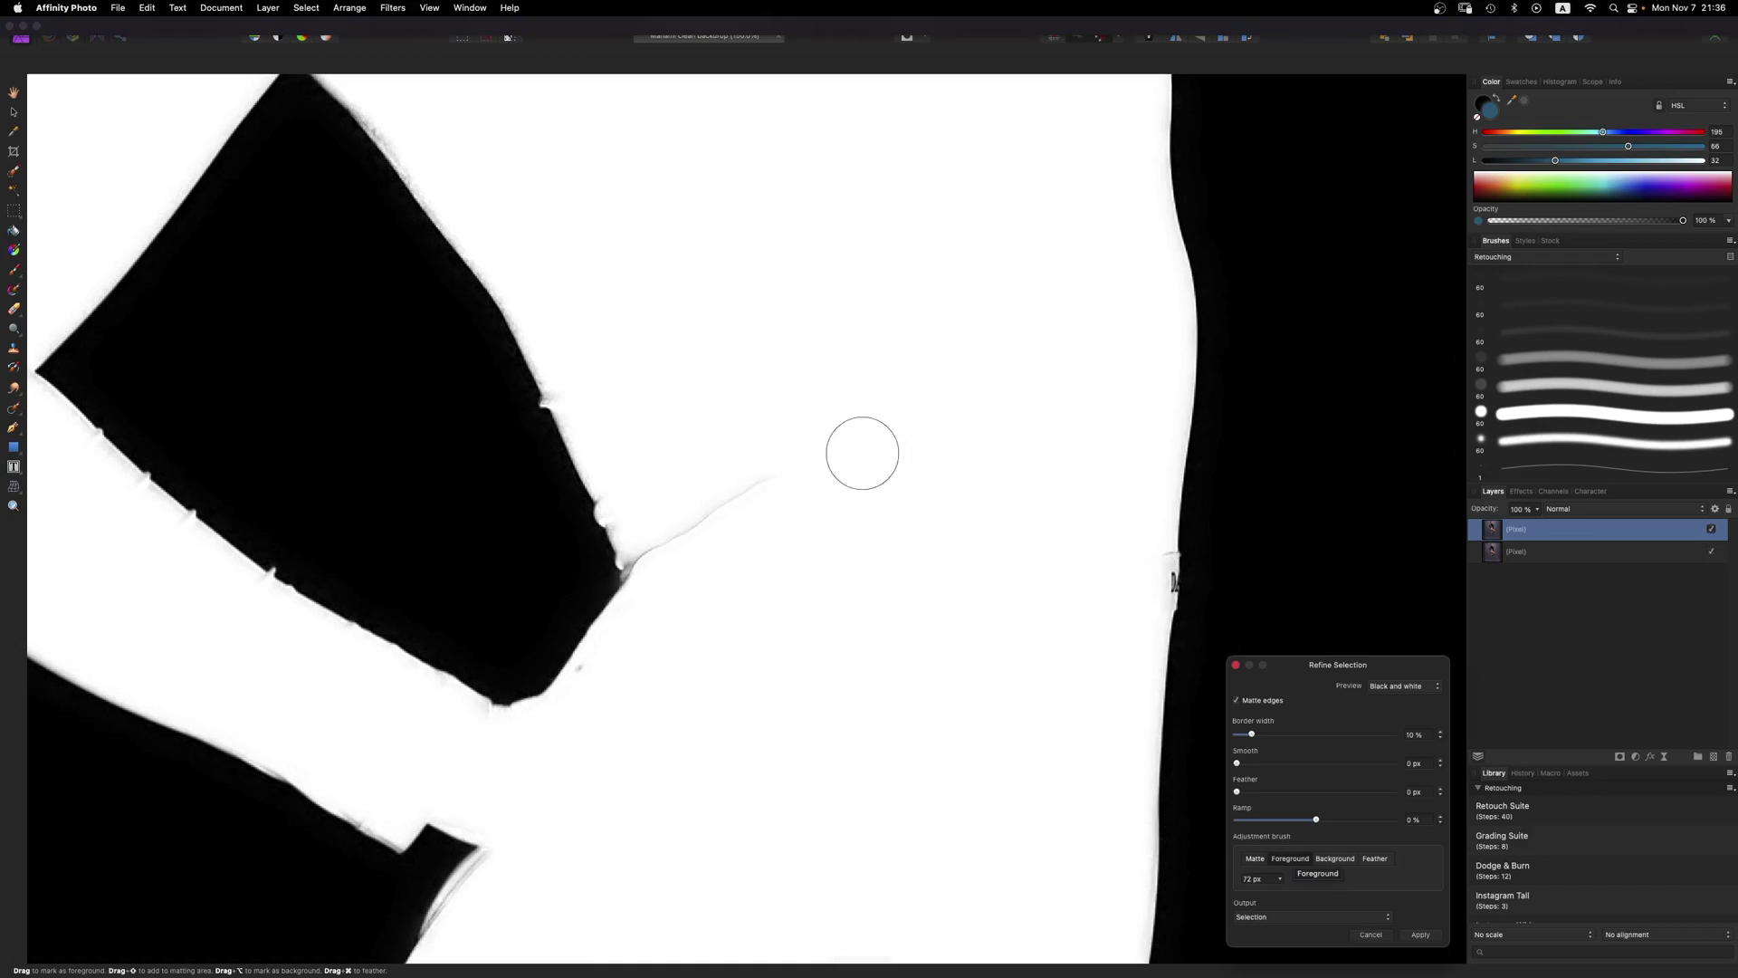
{"action": "key", "text": "["}
{"action": "key", "text": "["}
{"action": "key", "text": "["}
{"action": "key", "text": "["}
{"action": "left_click_drag", "start_coordinate": [770, 477], "coordinate": [637, 572]}
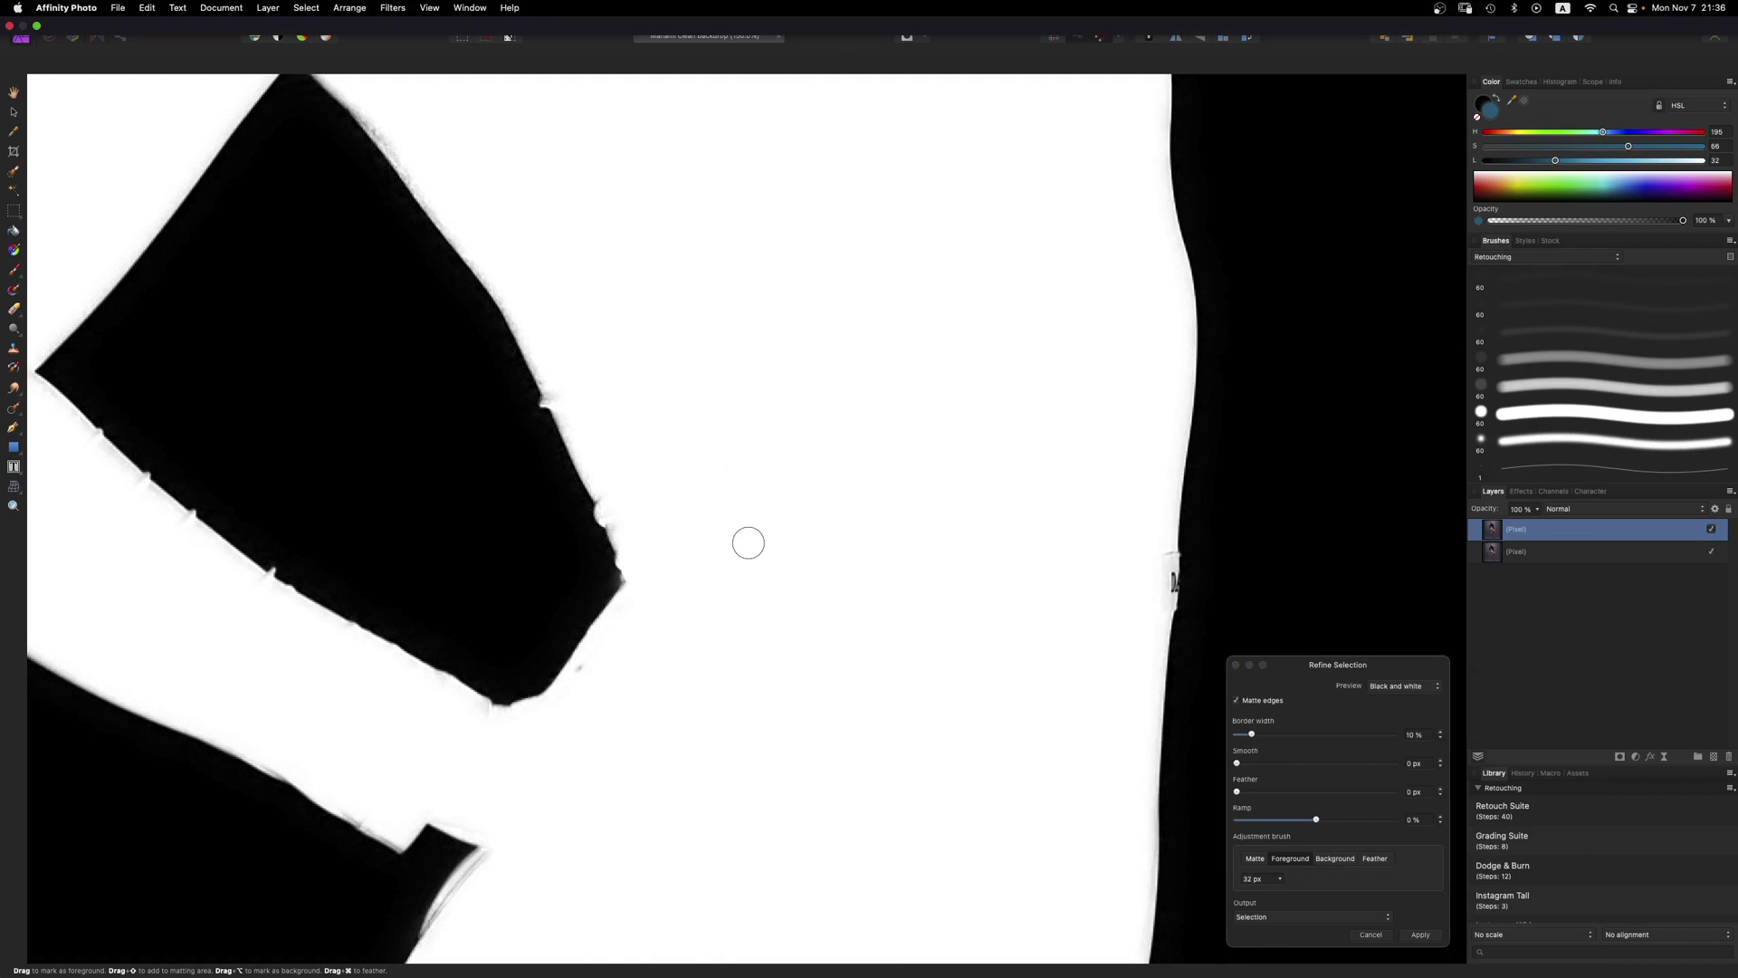
{"action": "left_click_drag", "start_coordinate": [675, 702], "coordinate": [931, 372]}
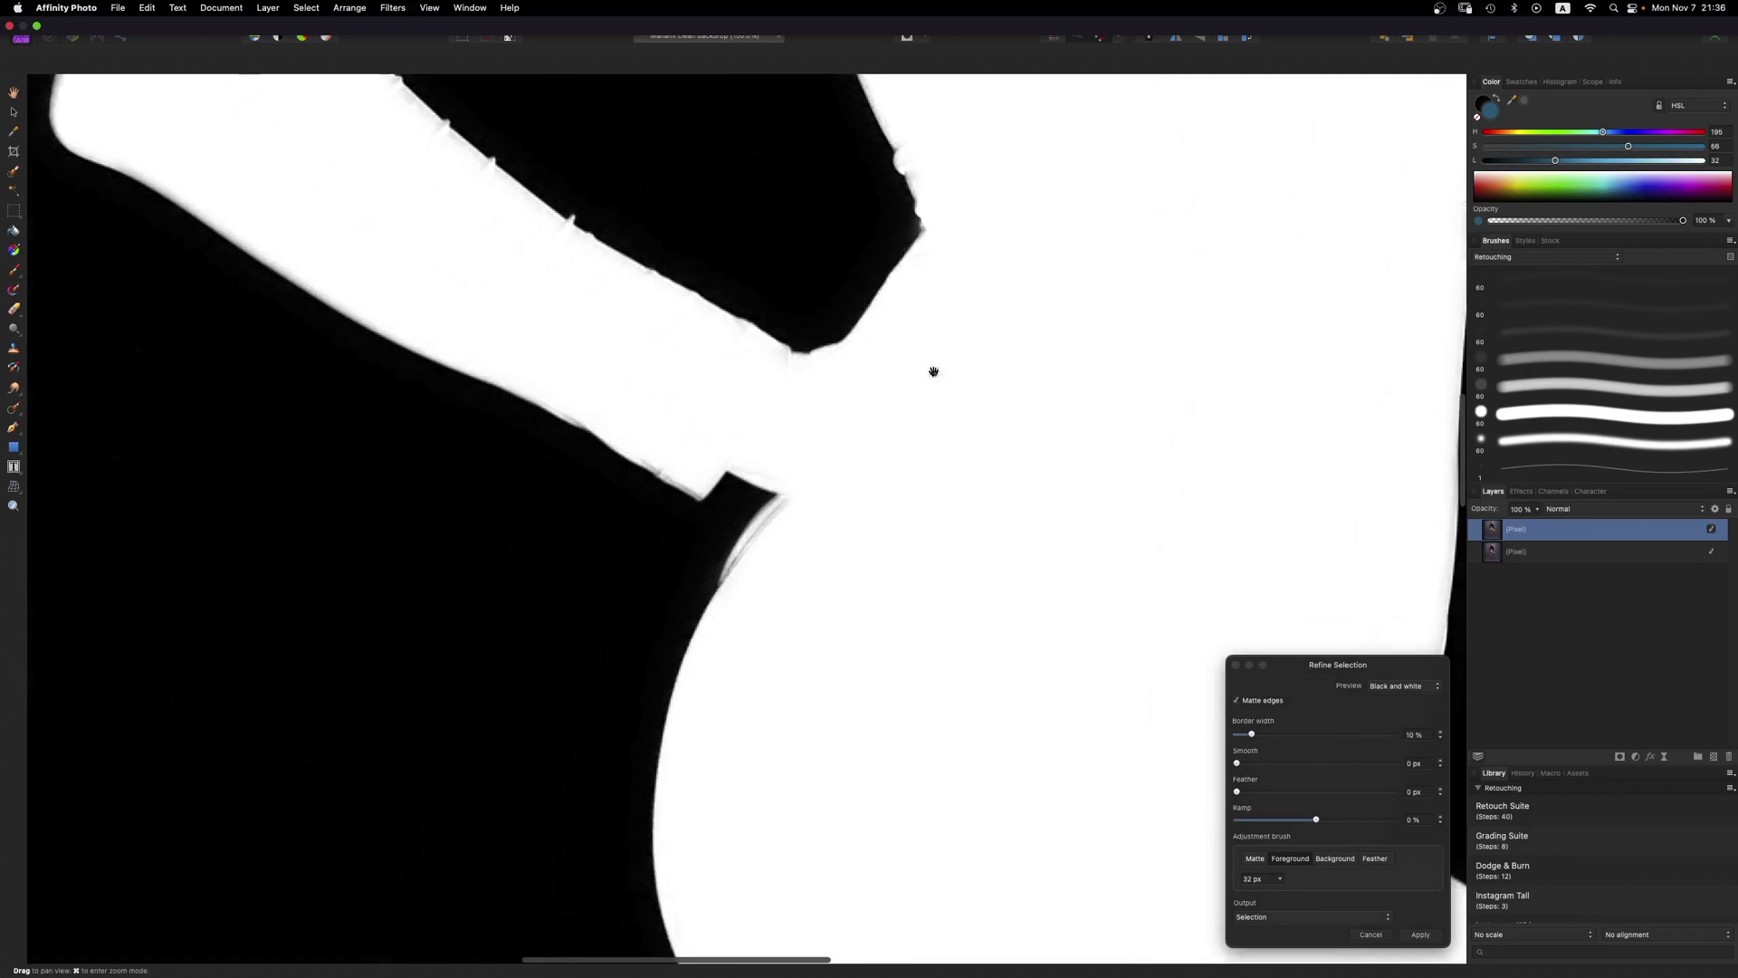
{"action": "left_click_drag", "start_coordinate": [798, 506], "coordinate": [737, 562]}
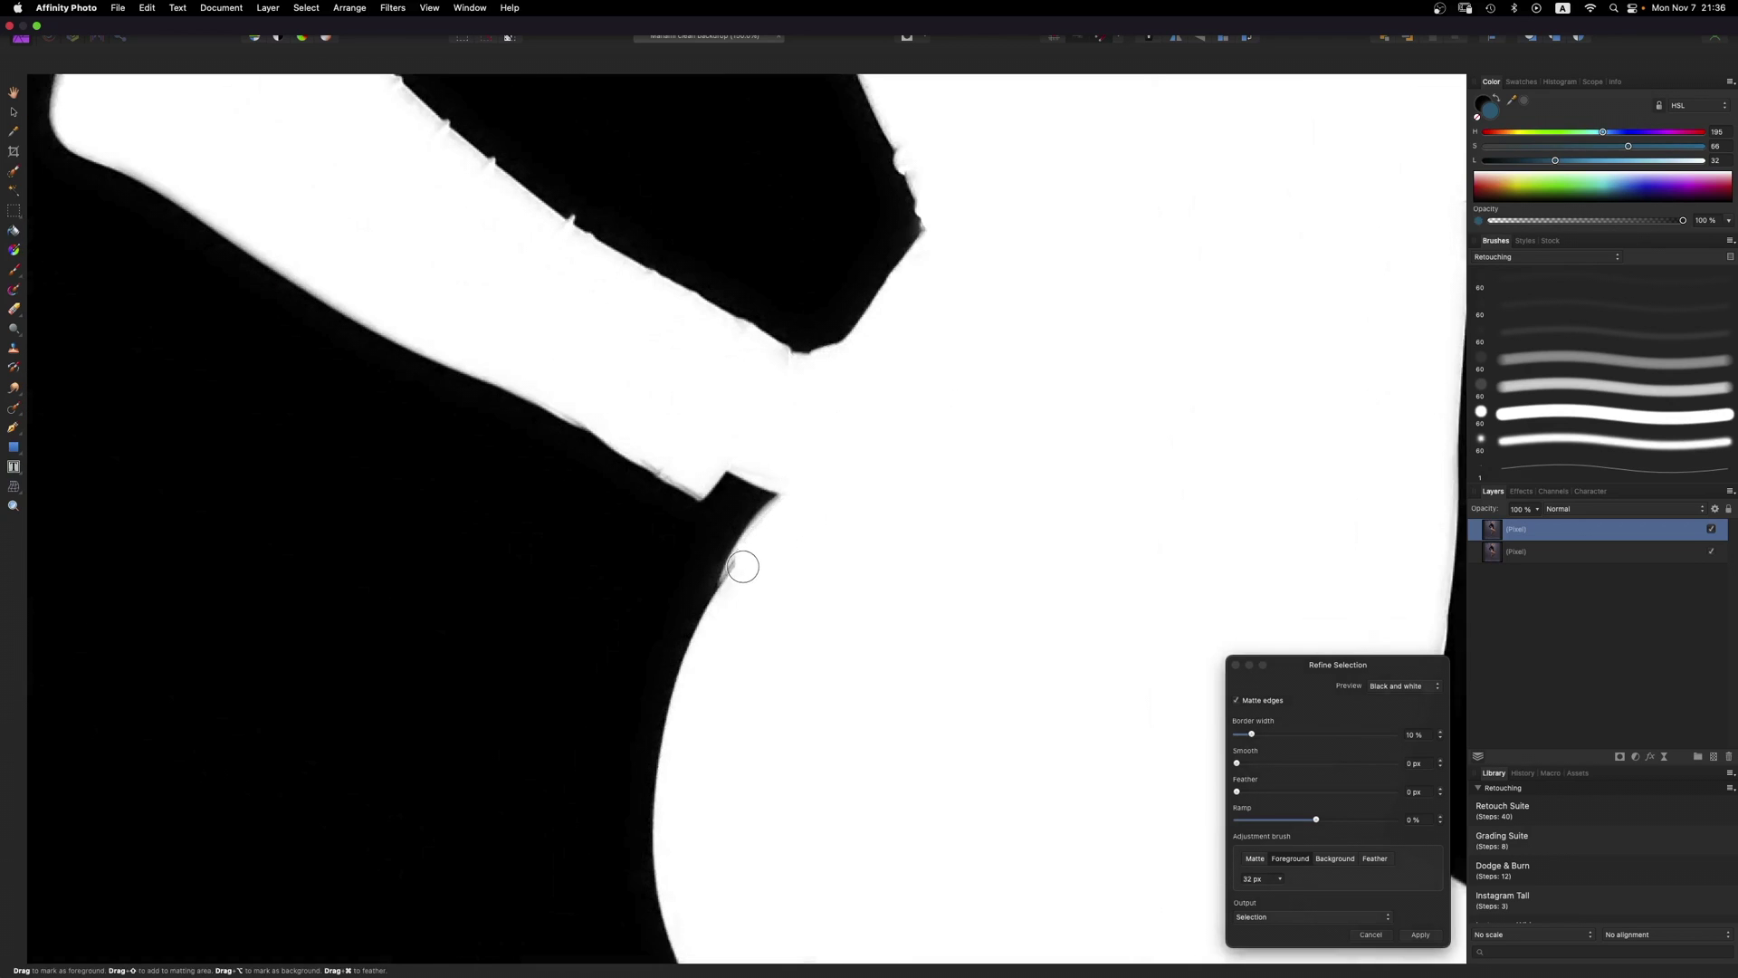
{"action": "scroll", "coordinate": [655, 454], "scroll_direction": "down", "scroll_amount": 3}
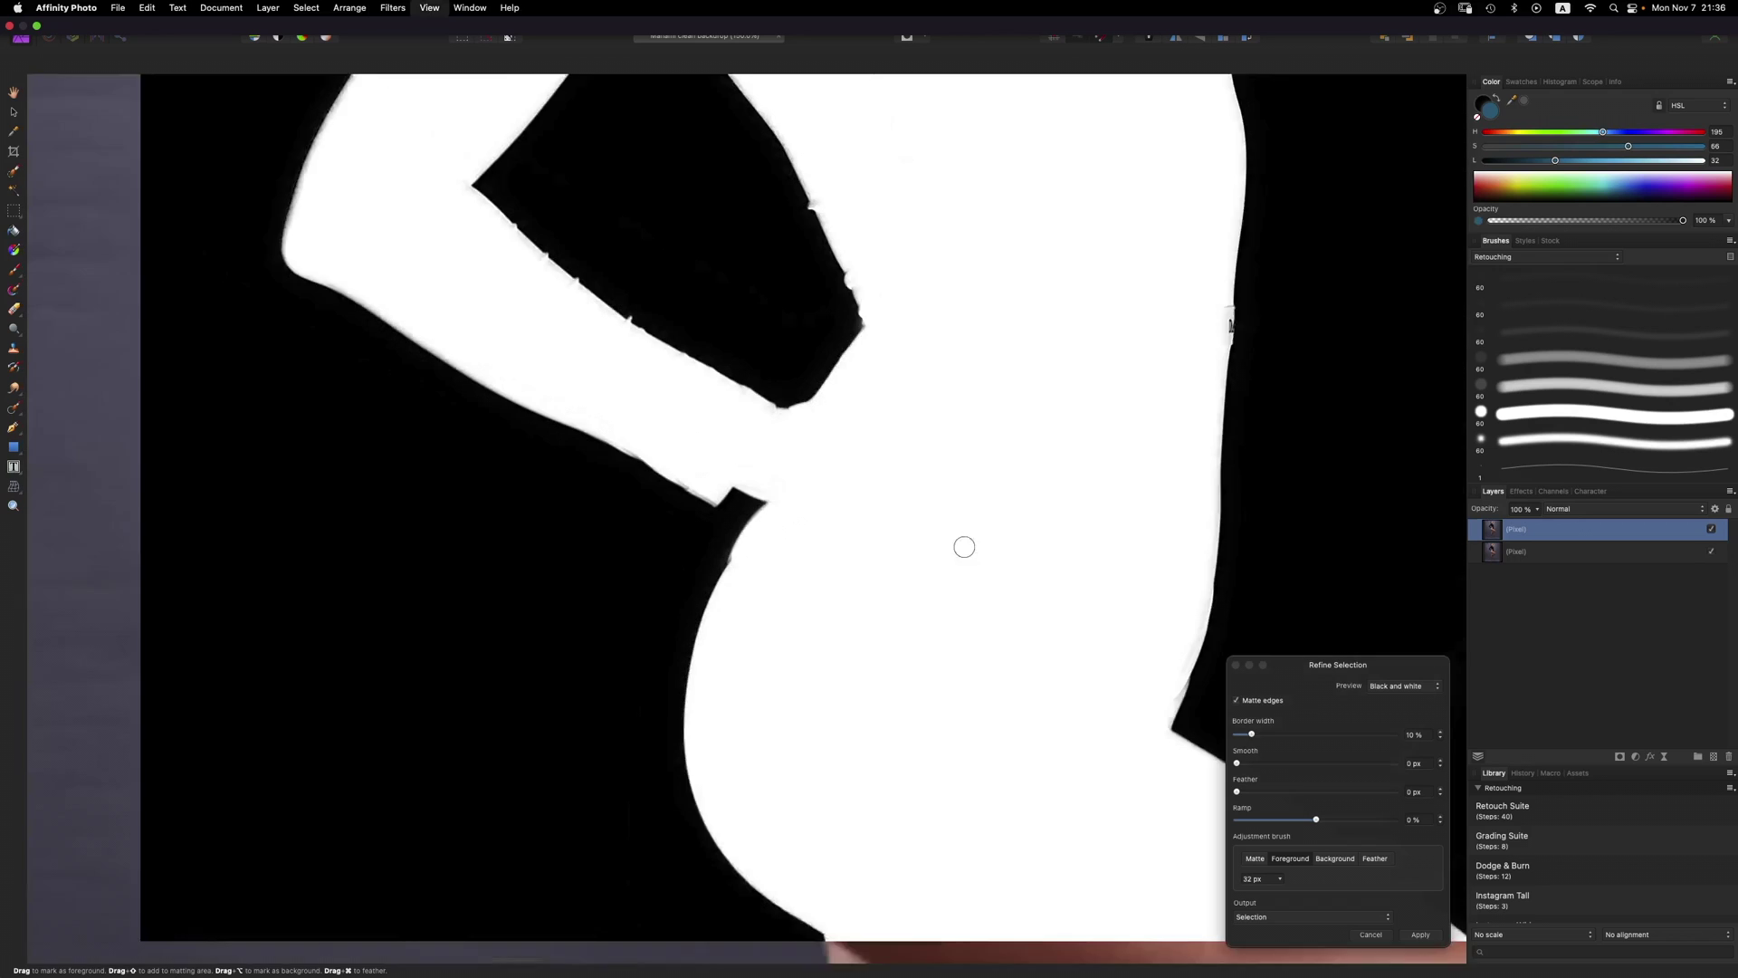
Step: Paint the high-heeled shoe's strap, body and heel top as solid foreground
{"action": "left_click_drag", "start_coordinate": [1011, 753], "coordinate": [958, 172]}
{"action": "left_click_drag", "start_coordinate": [920, 504], "coordinate": [932, 236]}
{"action": "scroll", "coordinate": [931, 234], "scroll_direction": "down", "scroll_amount": 10}
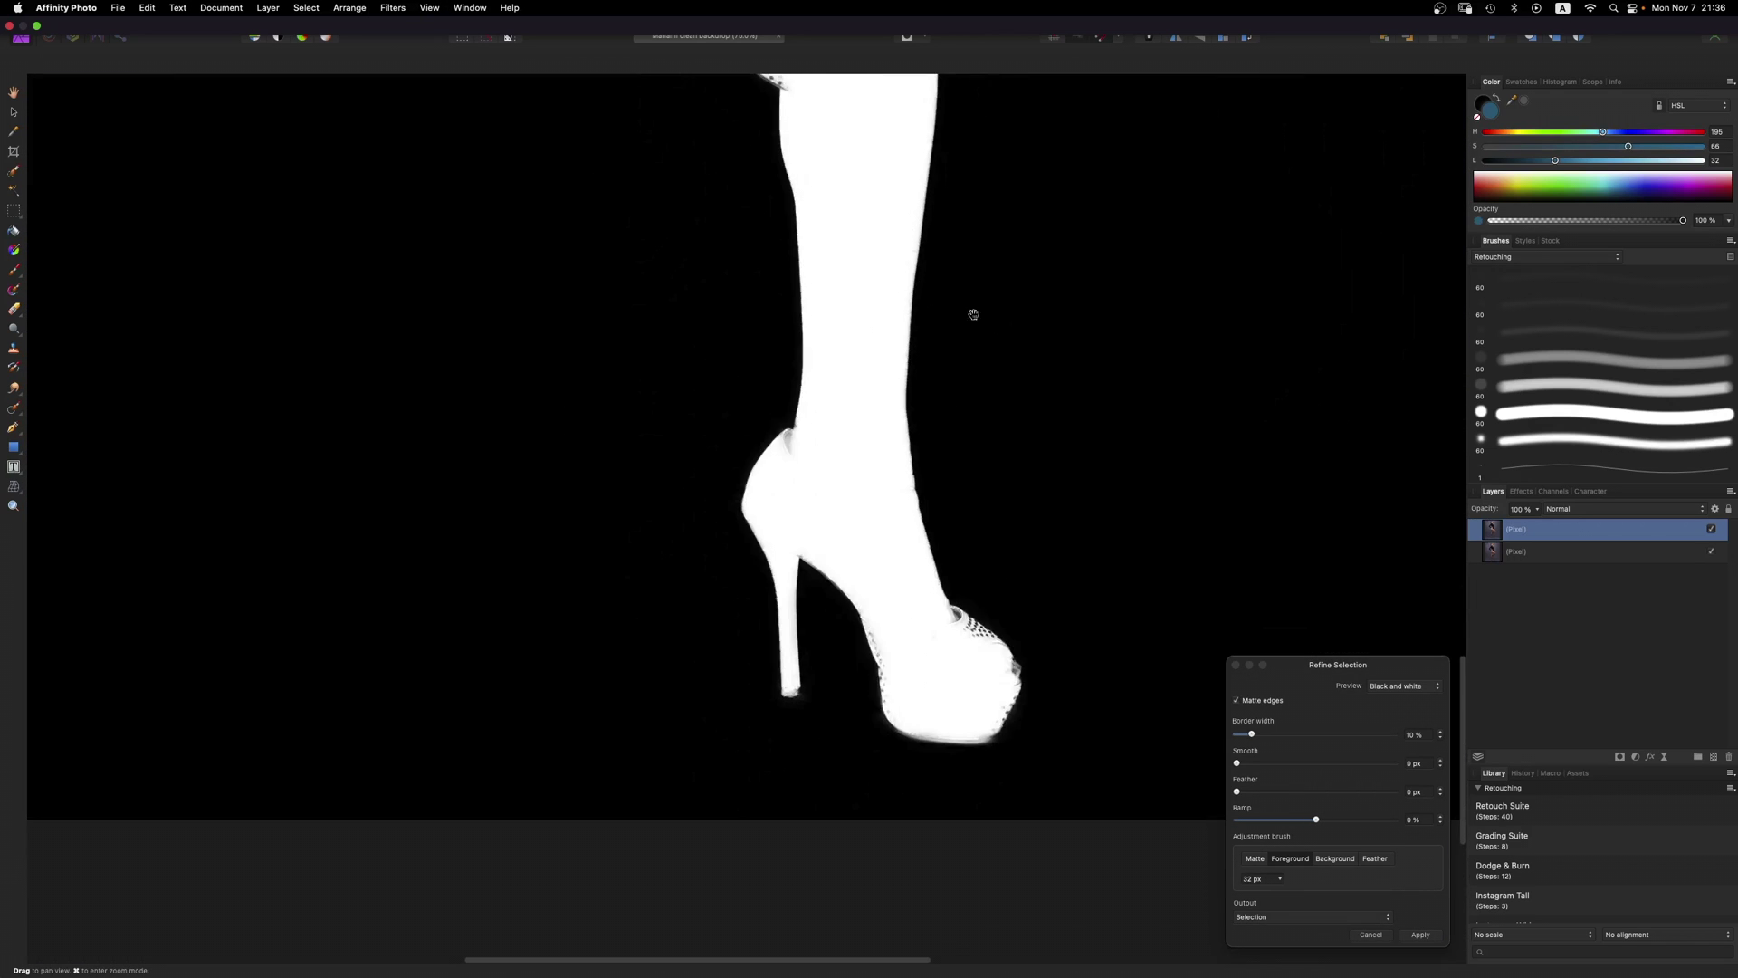
{"action": "key", "text": "bracketright"}
{"action": "mouse_move", "coordinate": [918, 554]}
{"action": "left_mouse_down"}
{"action": "mouse_move", "coordinate": [967, 604]}
{"action": "mouse_move", "coordinate": [973, 568]}
{"action": "mouse_move", "coordinate": [946, 534]}
{"action": "mouse_move", "coordinate": [998, 572]}
{"action": "left_mouse_up"}
{"action": "mouse_move", "coordinate": [995, 634]}
{"action": "left_mouse_down"}
{"action": "mouse_move", "coordinate": [894, 572]}
{"action": "mouse_move", "coordinate": [857, 574]}
{"action": "mouse_move", "coordinate": [873, 613]}
{"action": "mouse_move", "coordinate": [1005, 667]}
{"action": "mouse_move", "coordinate": [1012, 546]}
{"action": "left_mouse_up"}
{"action": "key", "text": "bracketleft"}
{"action": "key", "text": "bracketleft"}
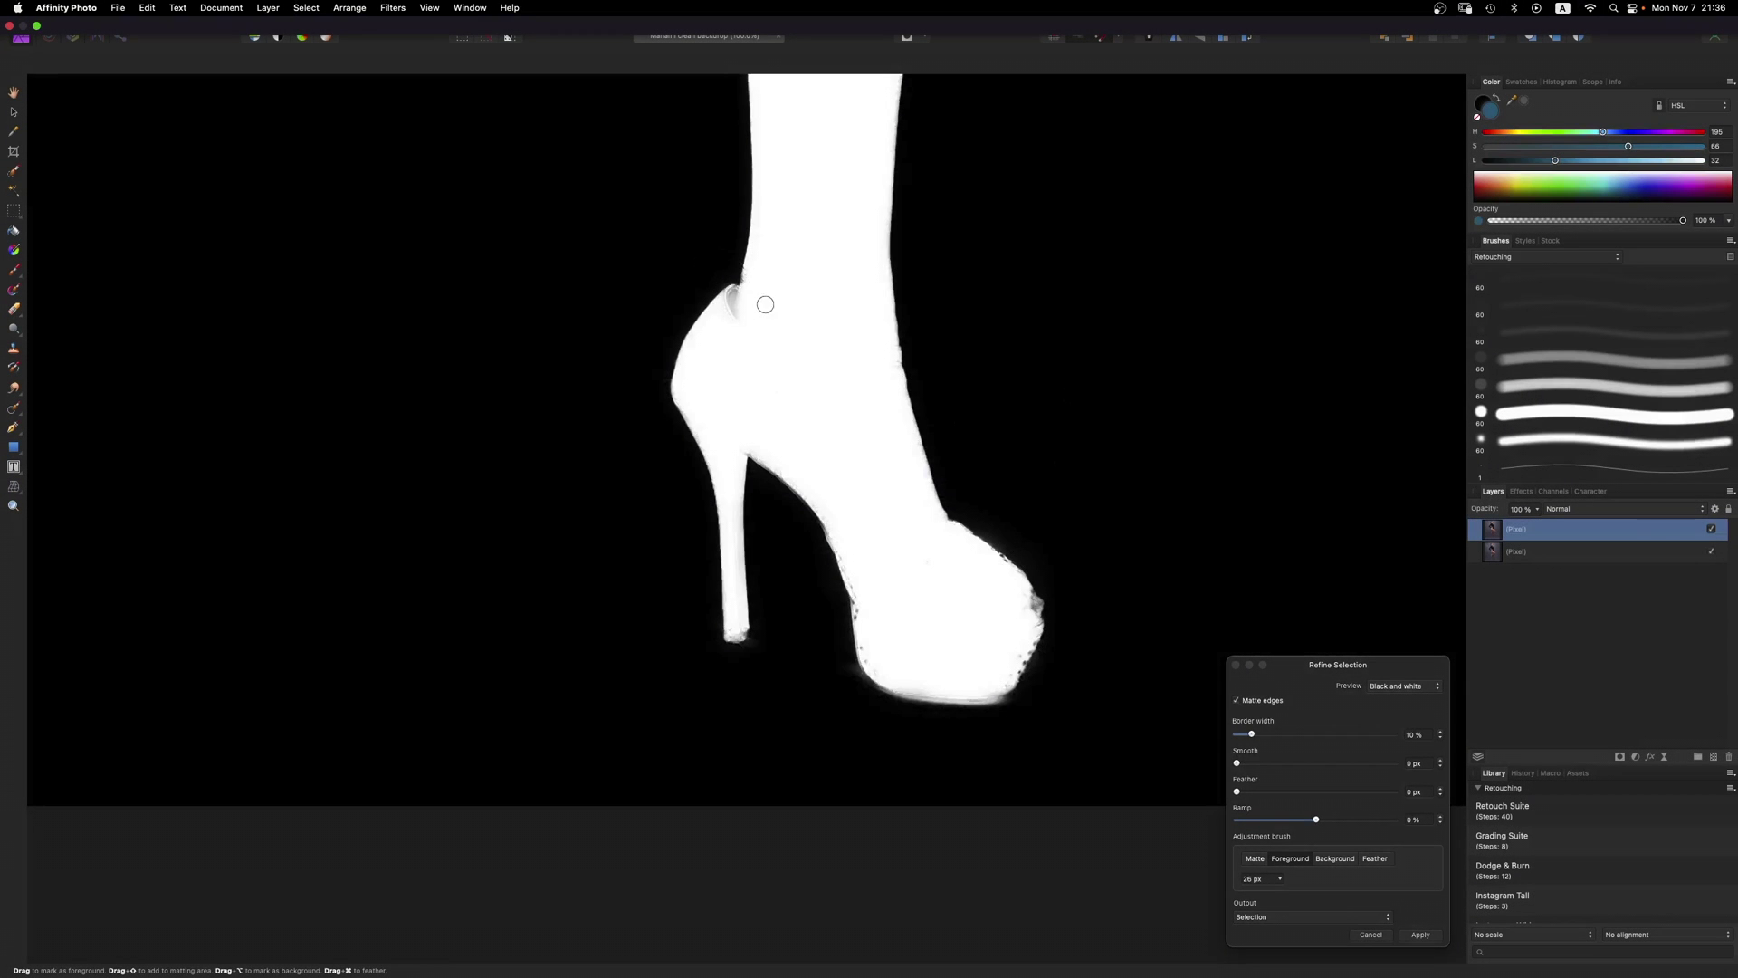
{"action": "left_click_drag", "start_coordinate": [745, 323], "coordinate": [748, 291]}
{"action": "key", "text": "super+0"}
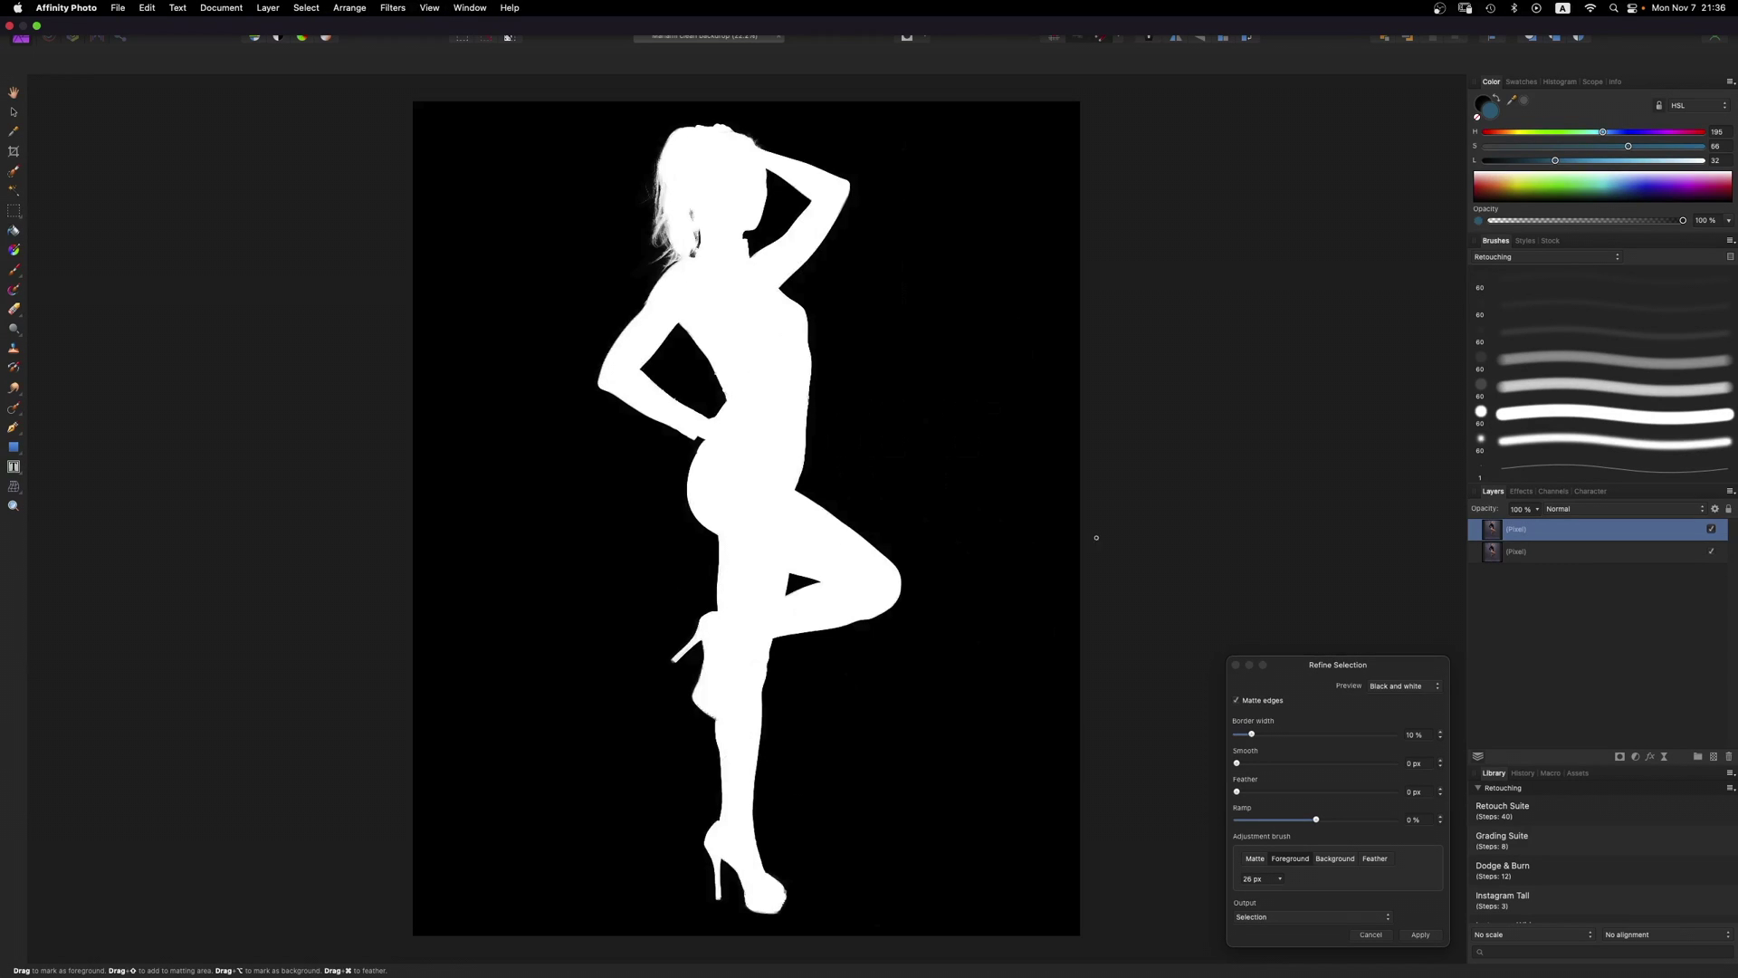
Step: Output the refinement as a mask on the top layer and inspect the mask alone
{"action": "left_click", "coordinate": [1380, 916]}
{"action": "left_click", "coordinate": [1358, 930]}
{"action": "left_click", "coordinate": [1420, 935]}
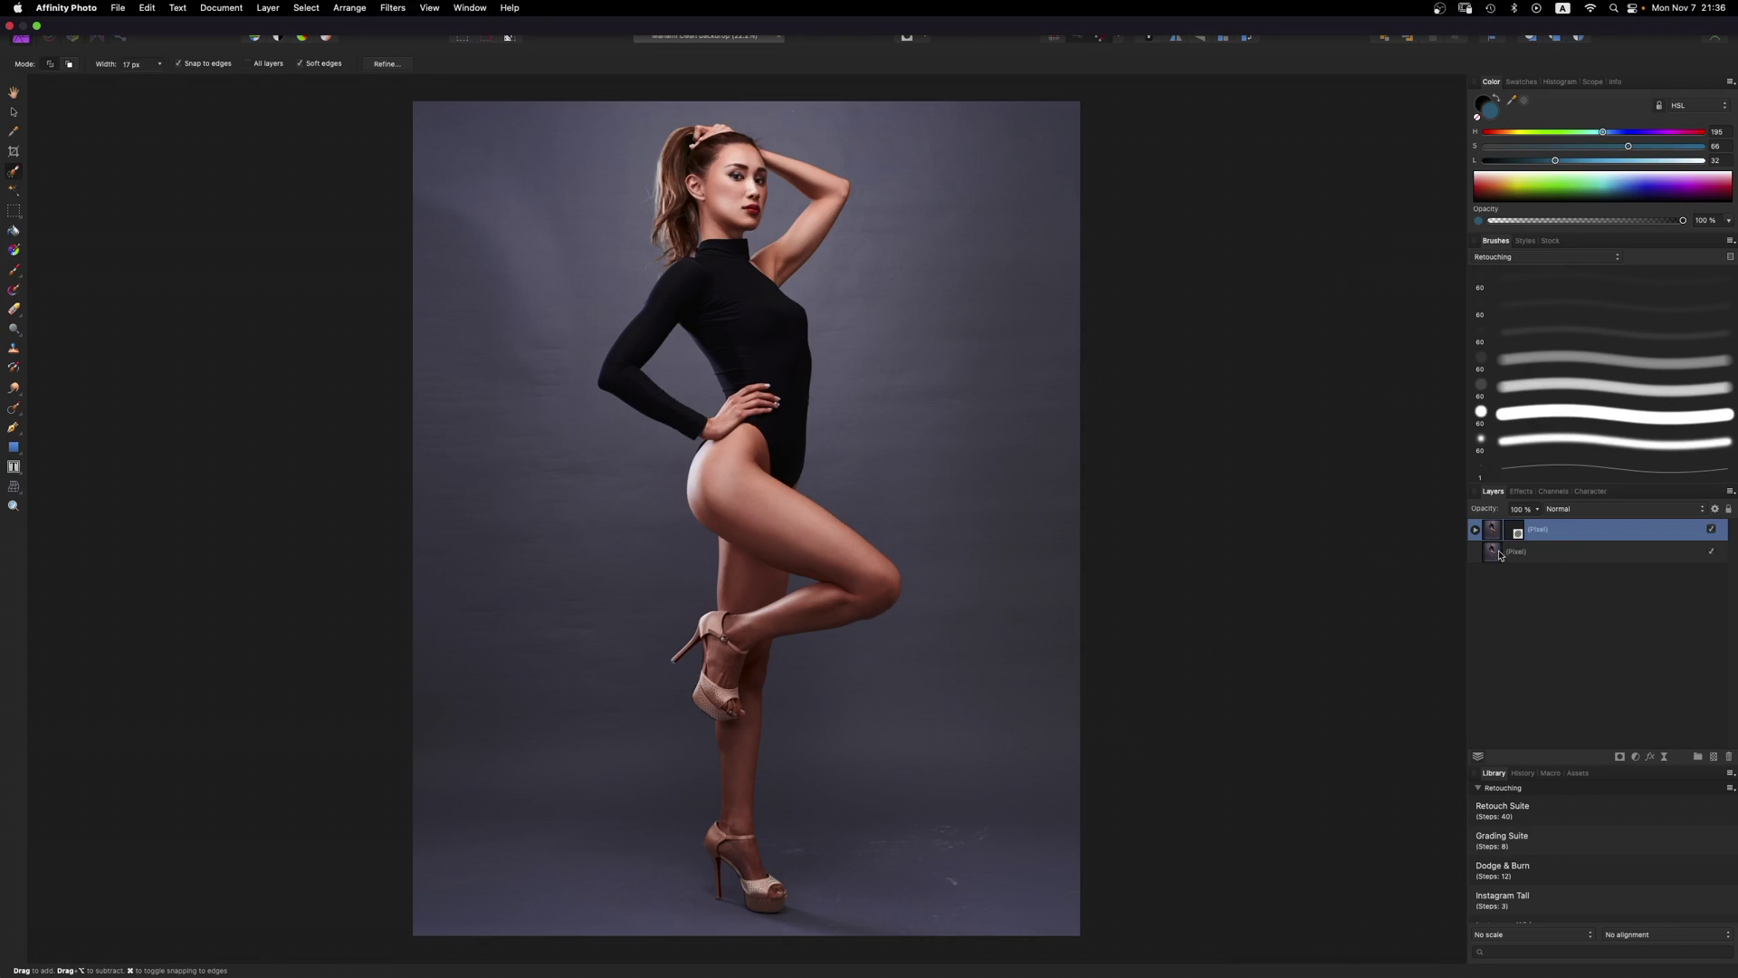
{"action": "left_click", "coordinate": [1476, 531]}
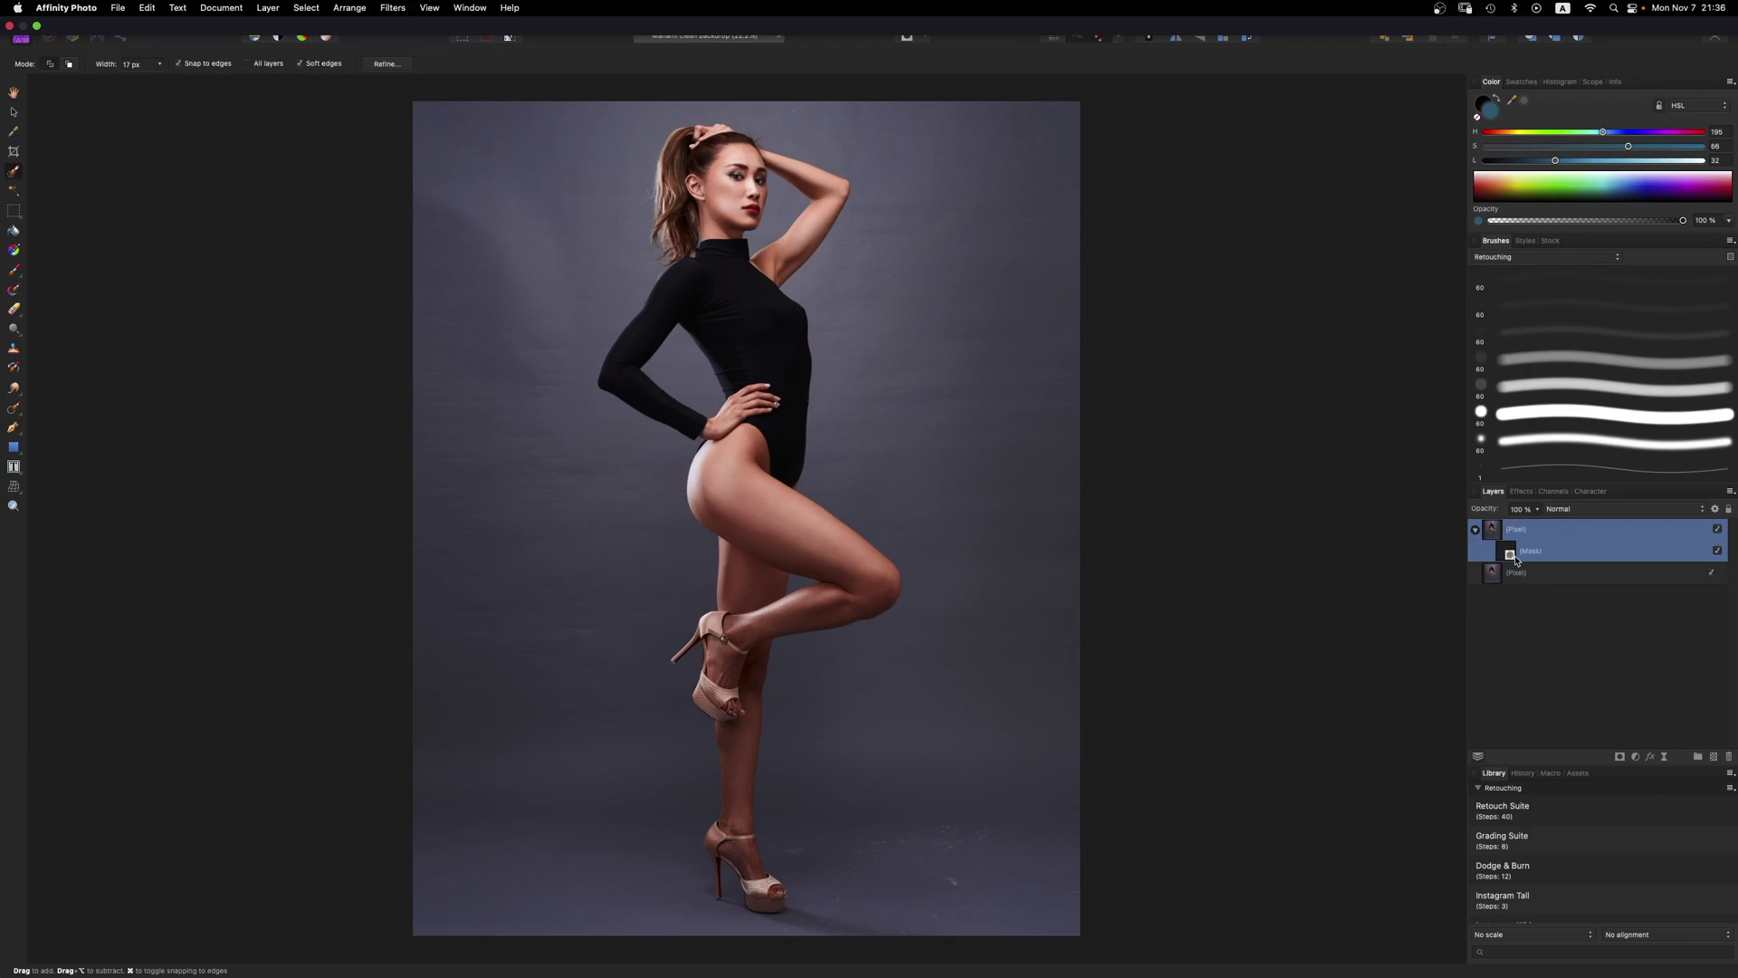
{"action": "left_click", "coordinate": [1510, 562], "text": "alt"}
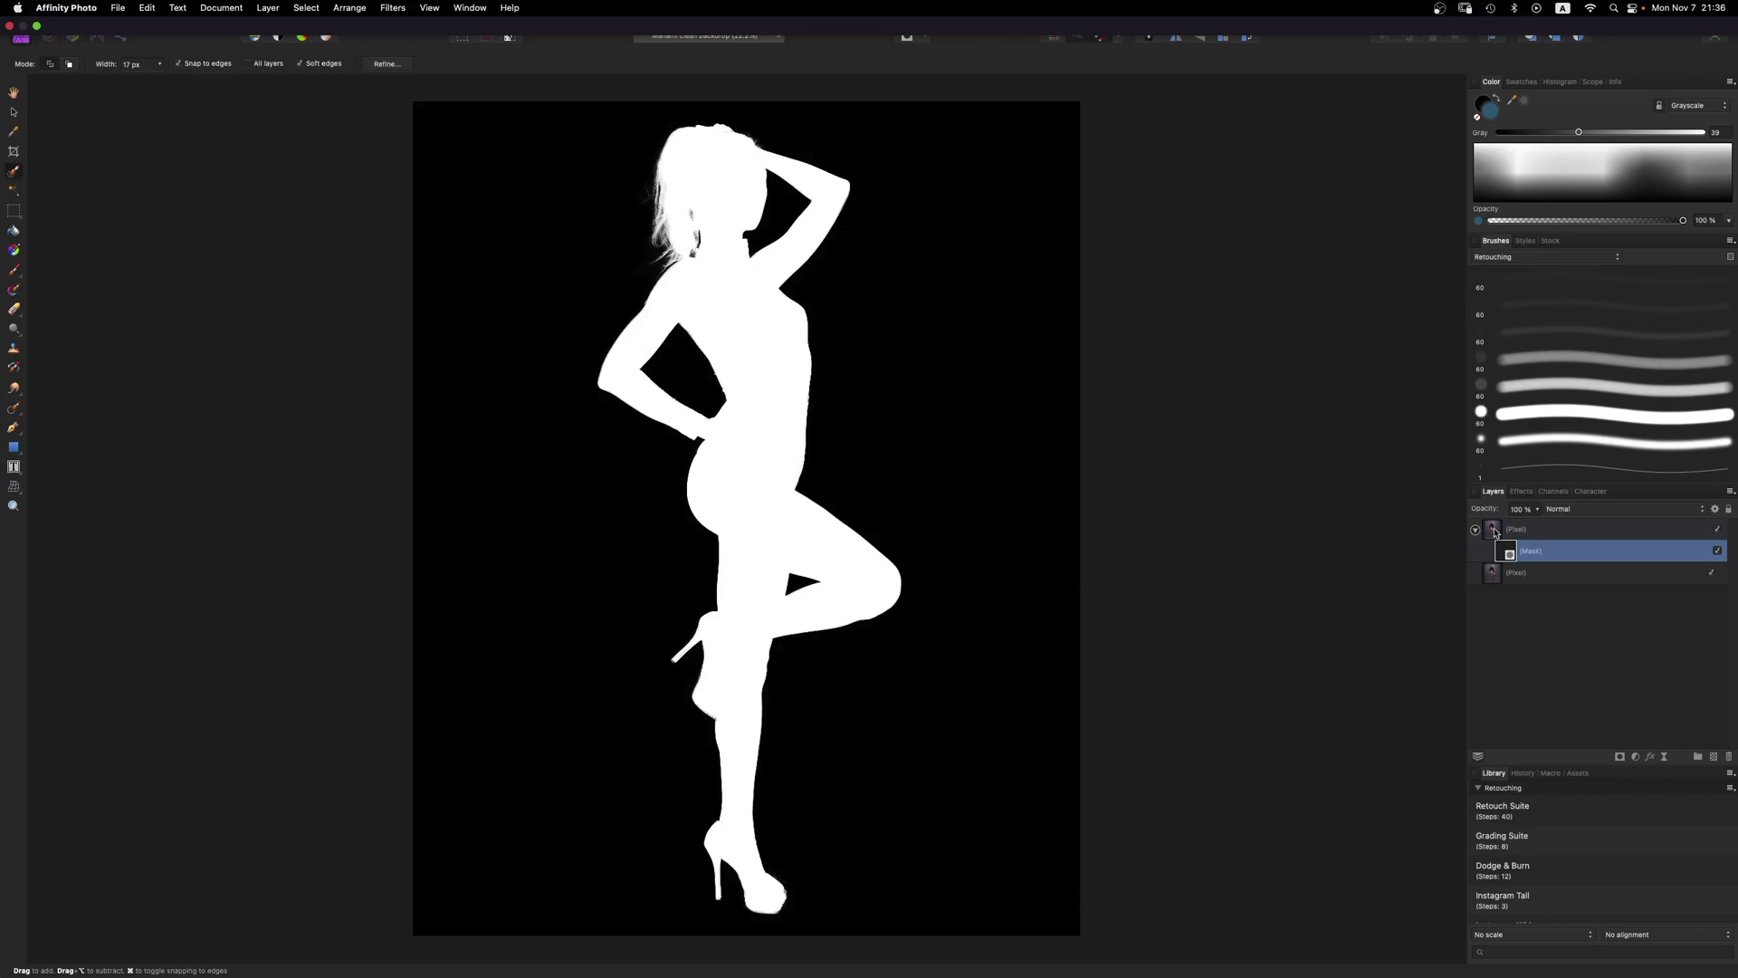
{"action": "left_click", "coordinate": [1494, 533]}
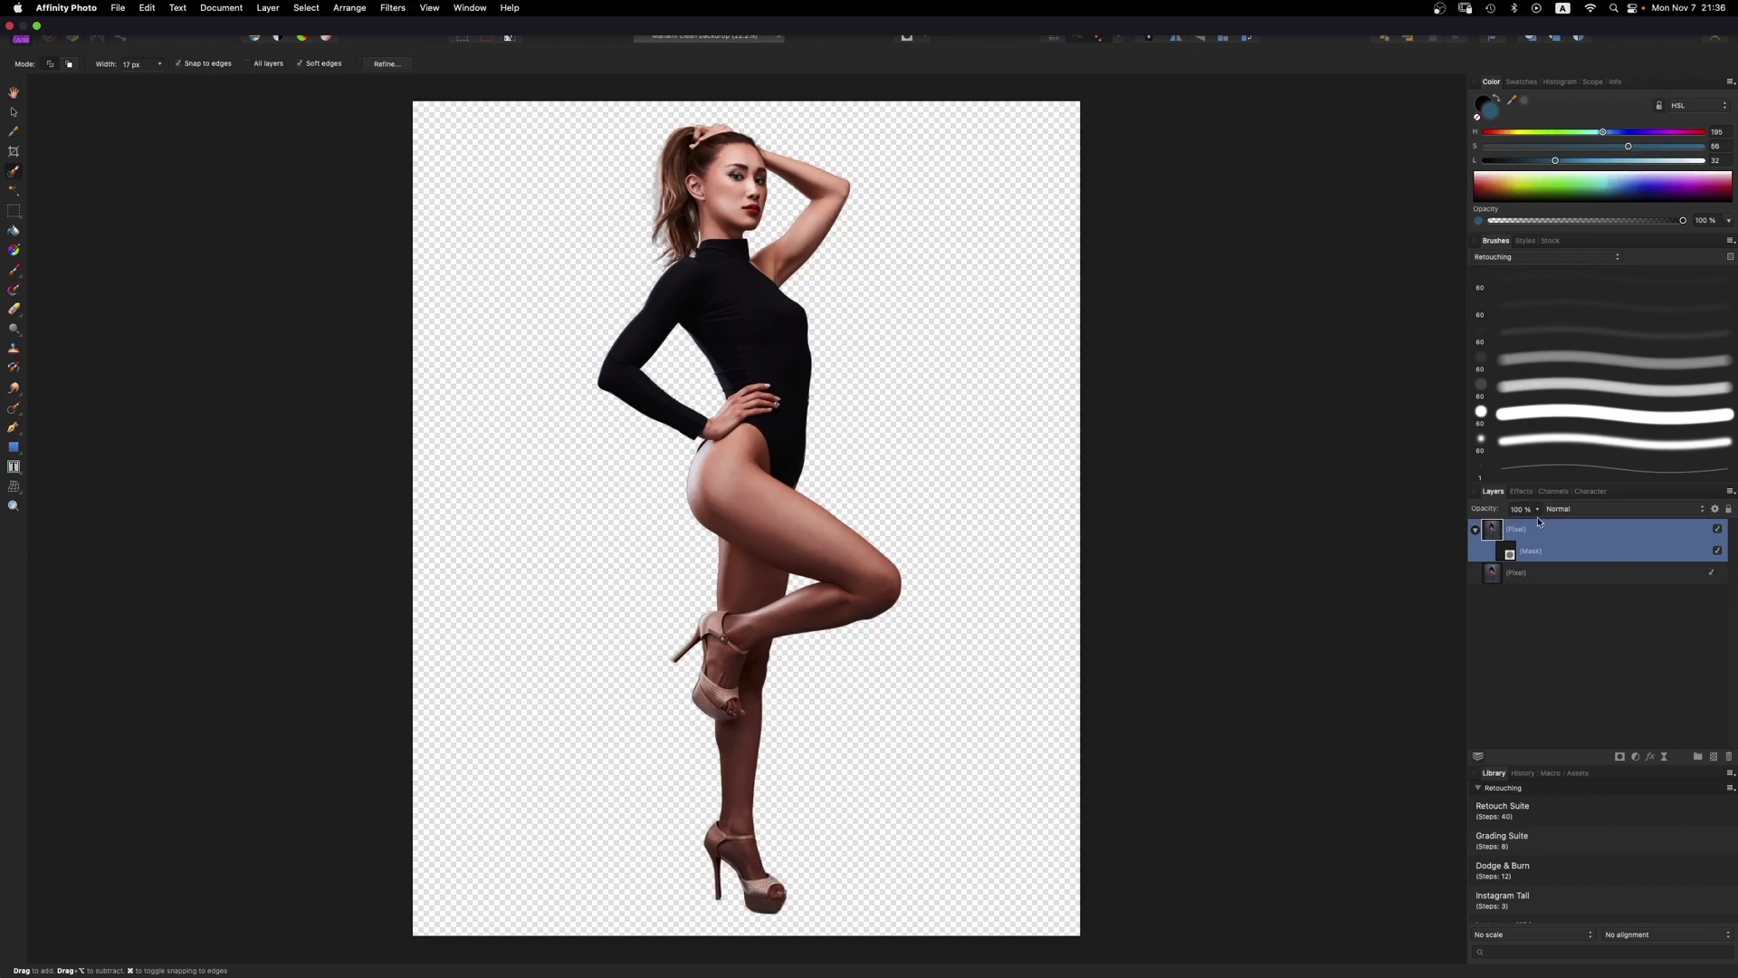
Step: Add a new empty Pixel layer directly above the original photo layer
{"action": "left_click", "coordinate": [1570, 574]}
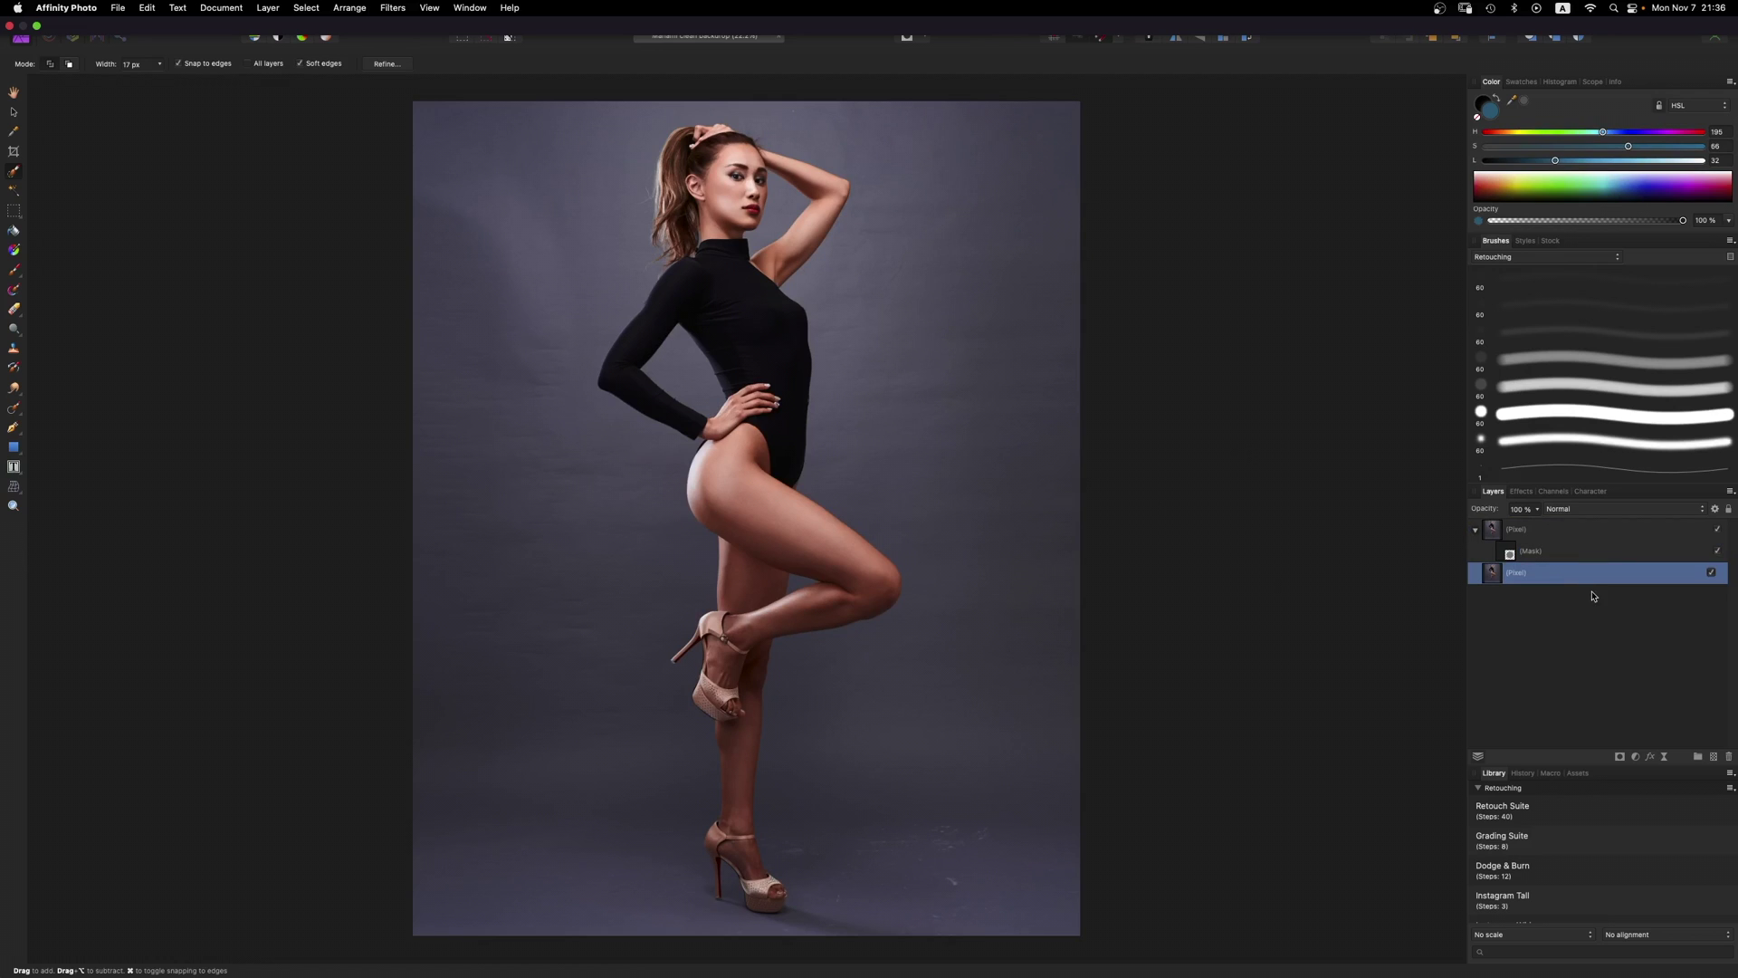
{"action": "key", "text": "super+shift+n"}
{"action": "left_click", "coordinate": [1639, 418]}
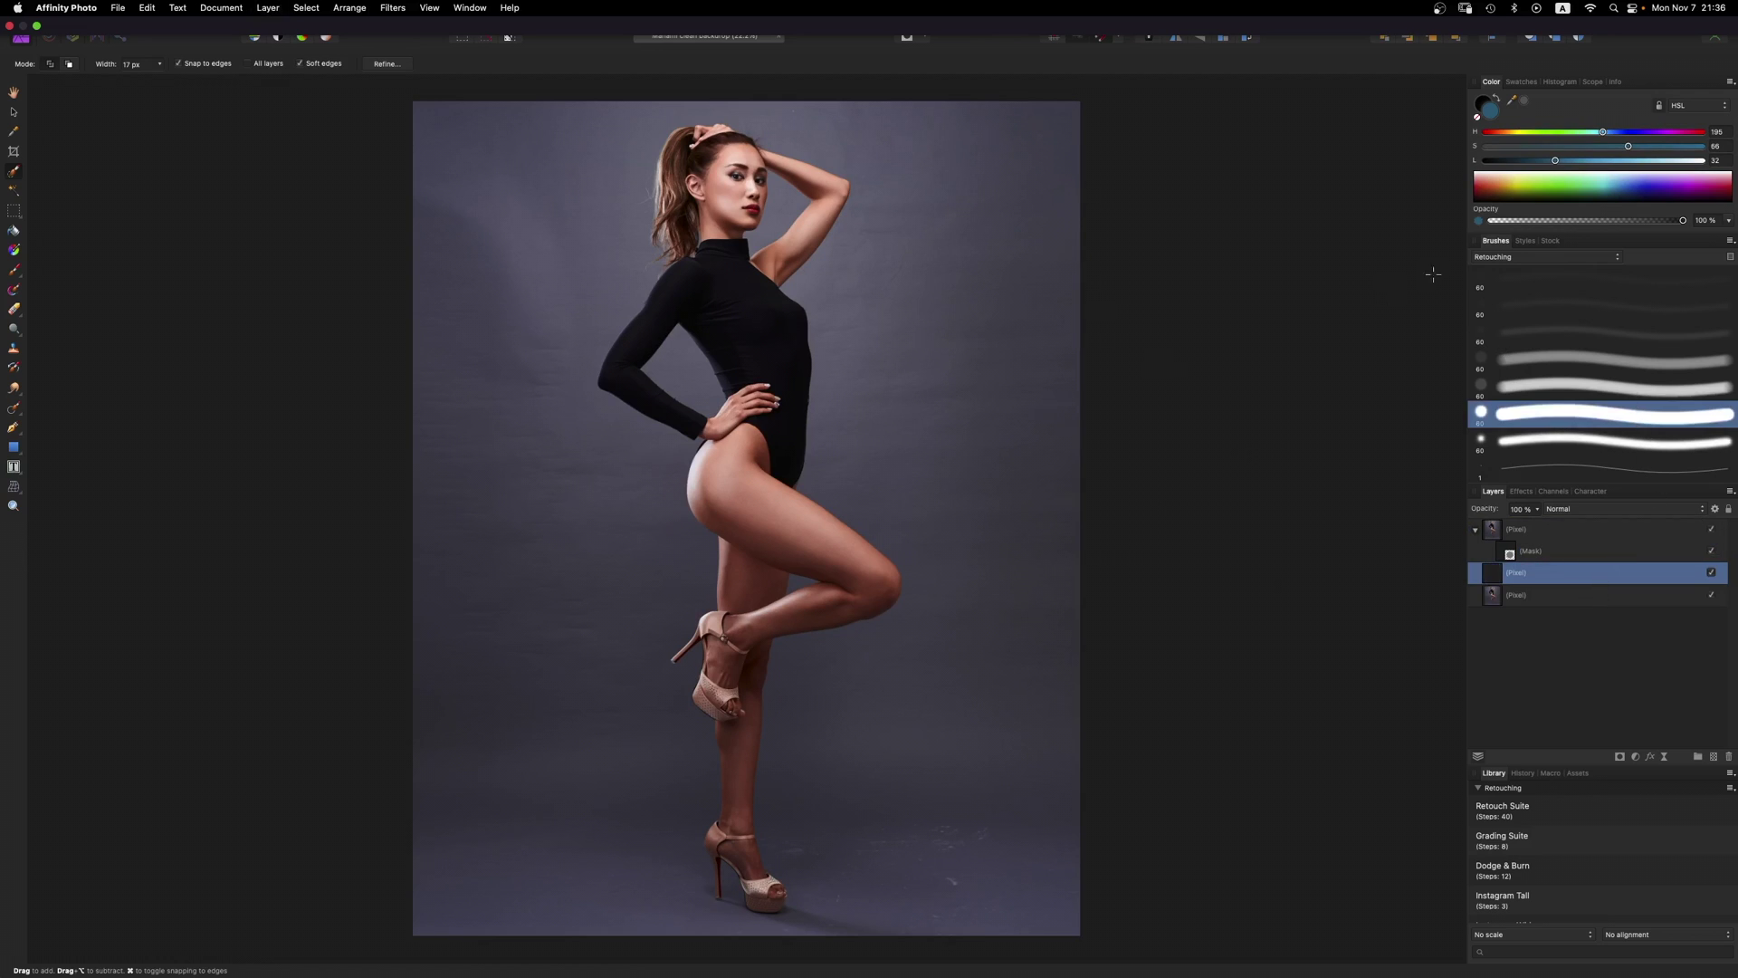
Step: Paint a test stroke across the backdrop with the soft round brush, then undo it
{"action": "key", "text": "b"}
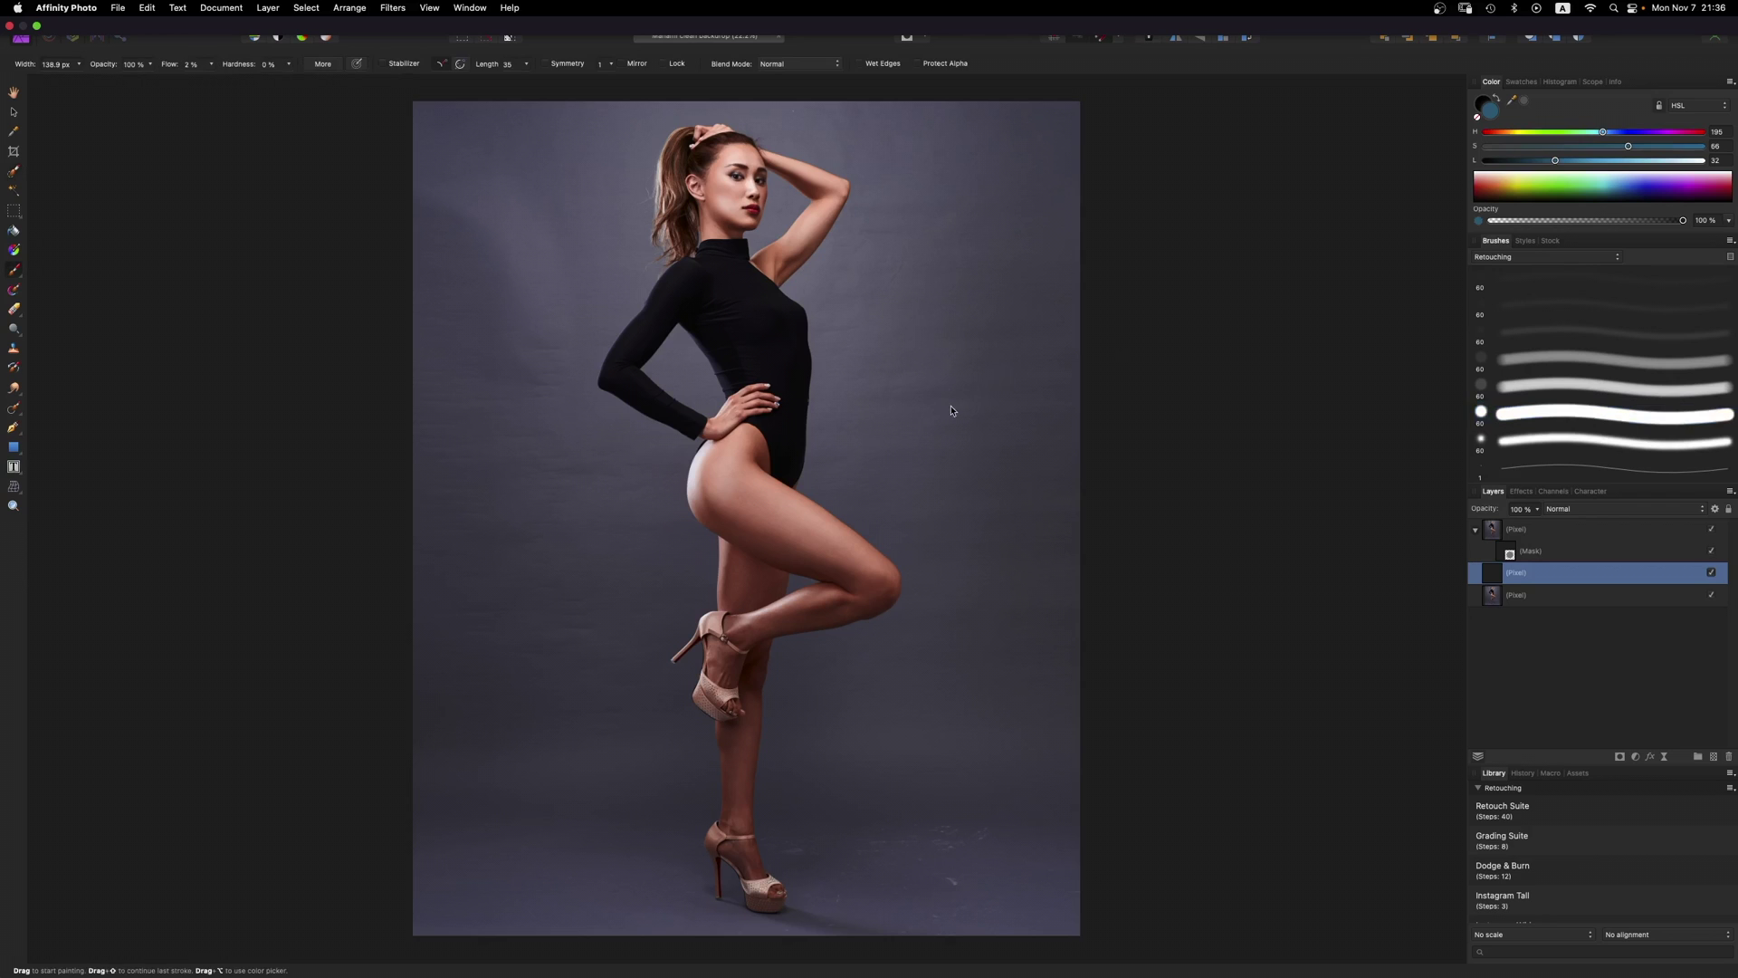
{"action": "left_click", "coordinate": [1561, 419]}
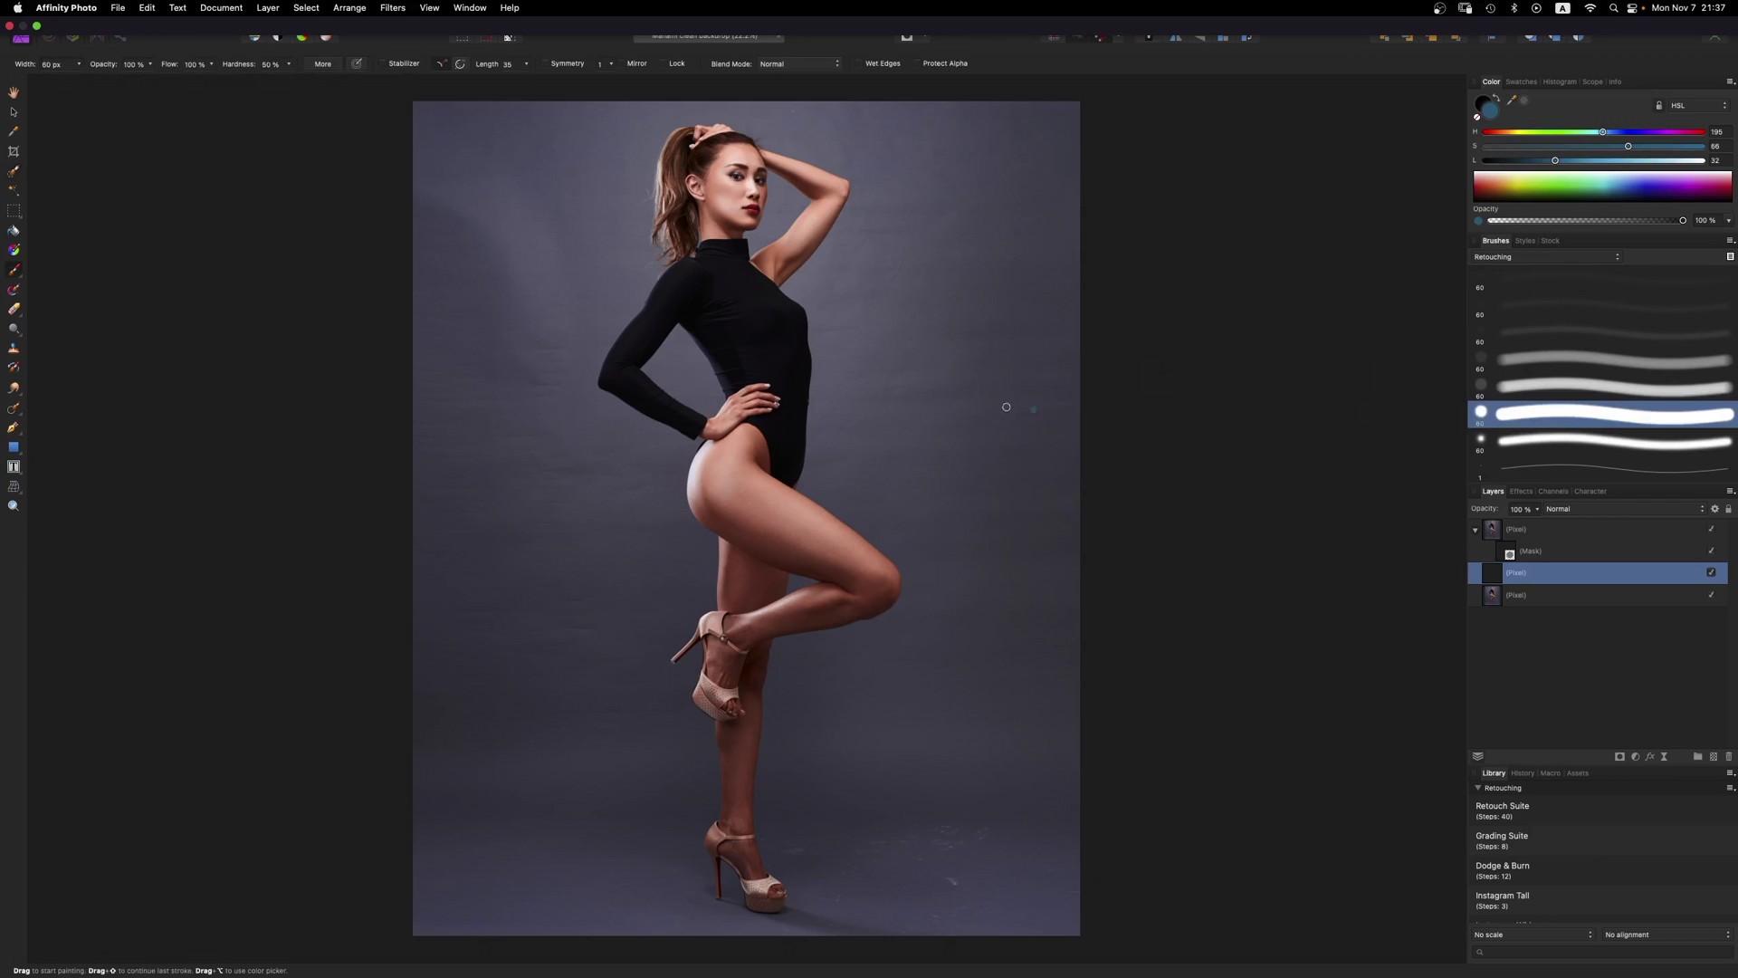
{"action": "mouse_move", "coordinate": [914, 371]}
{"action": "left_mouse_down"}
{"action": "mouse_move", "coordinate": [584, 382]}
{"action": "mouse_move", "coordinate": [633, 236]}
{"action": "mouse_move", "coordinate": [750, 193]}
{"action": "left_mouse_up"}
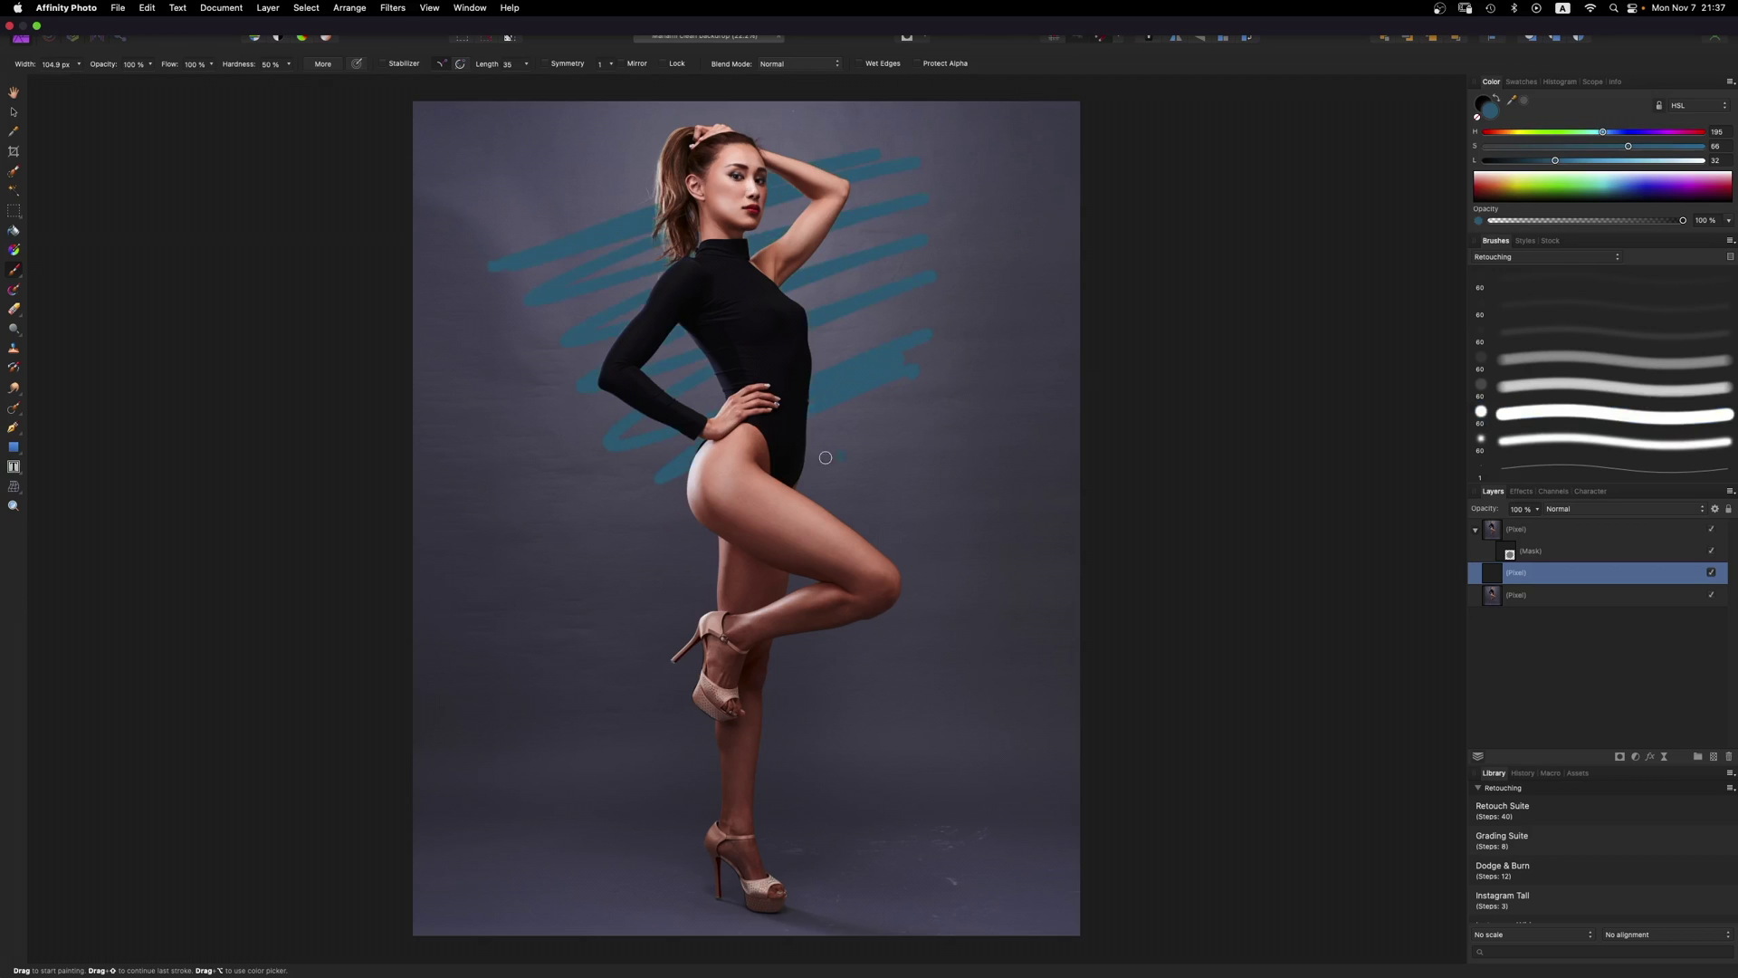
{"action": "key", "text": "super+z"}
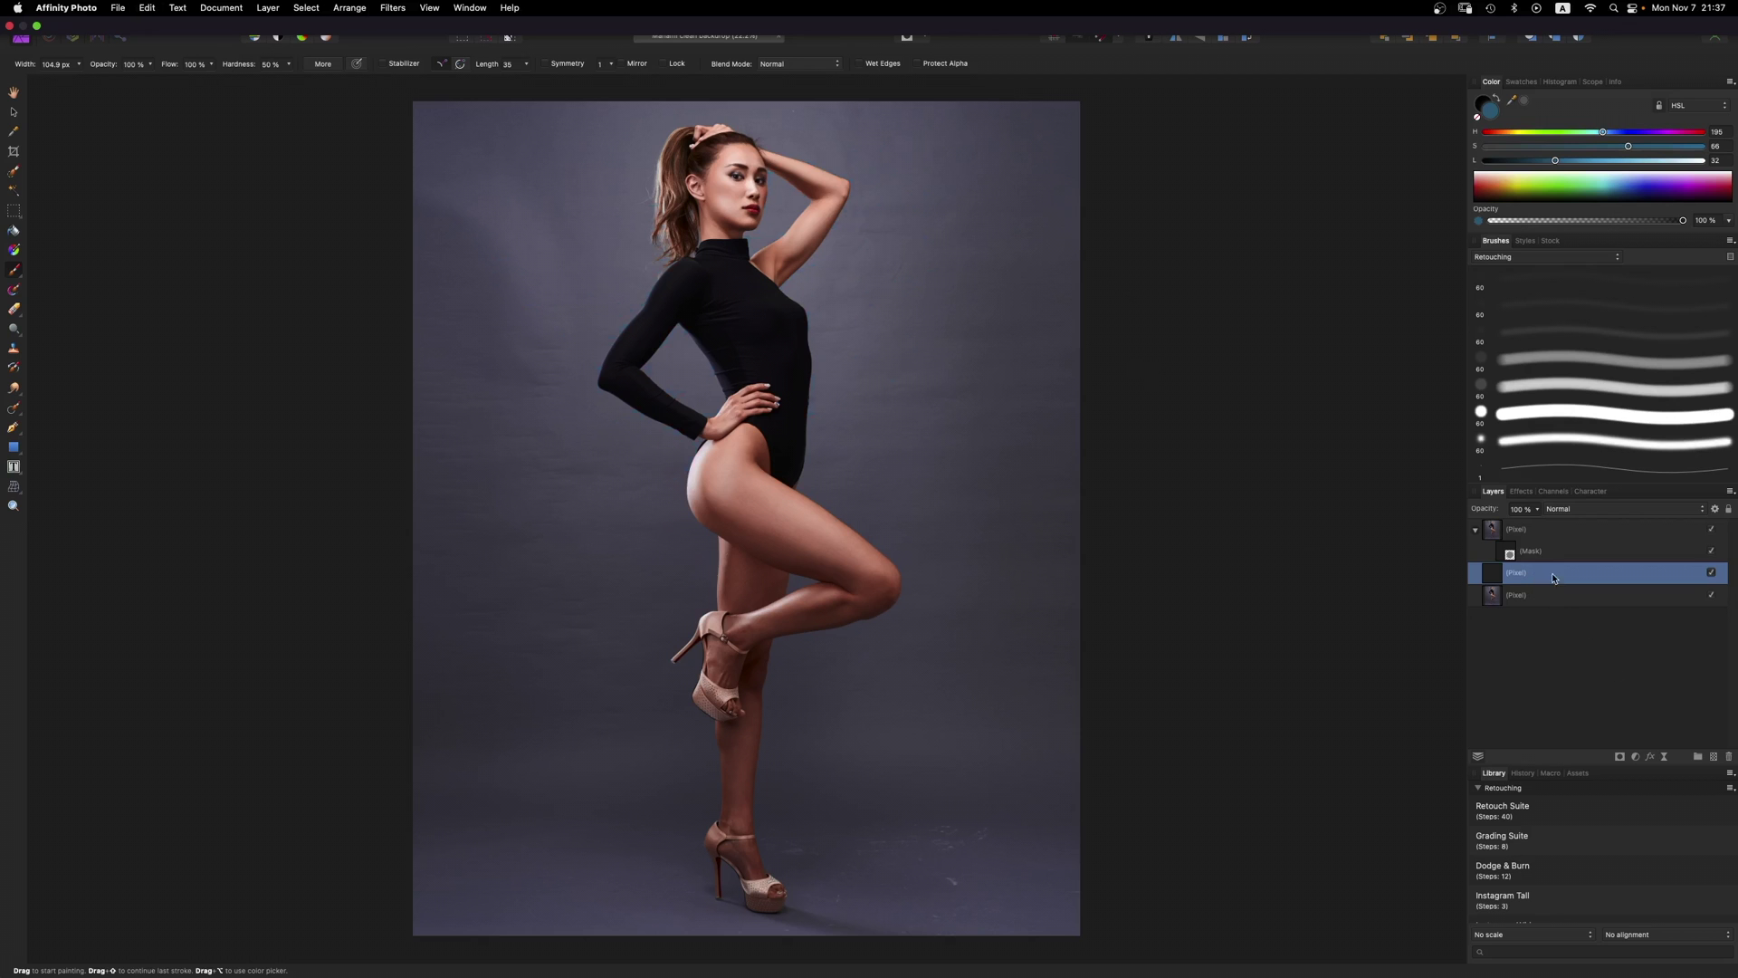
Step: Zoom in and pan down to the floor around the model's feet
{"action": "key", "text": "super+plus"}
{"action": "key", "text": "super+plus"}
{"action": "key", "text": "super+plus"}
{"action": "left_click_drag", "start_coordinate": [1068, 639], "coordinate": [978, 353]}
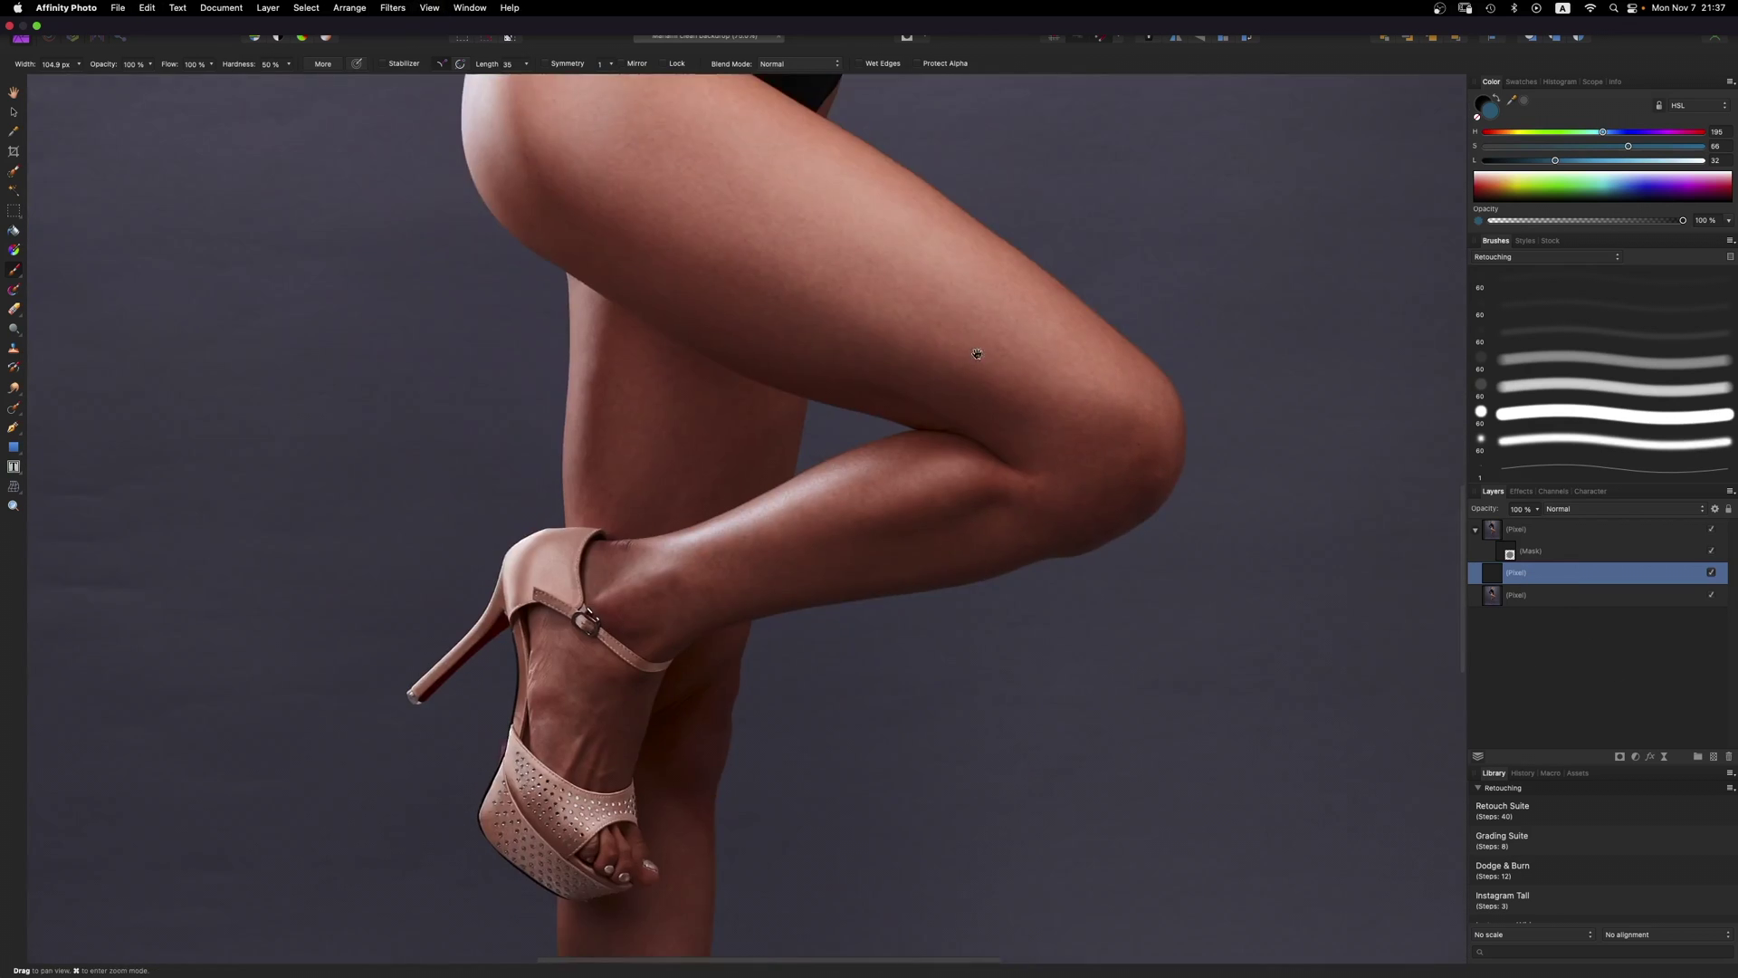
{"action": "left_click_drag", "start_coordinate": [1163, 860], "coordinate": [994, 288]}
{"action": "scroll", "coordinate": [993, 288], "scroll_direction": "down", "scroll_amount": 4}
{"action": "scroll", "coordinate": [993, 288], "scroll_direction": "right", "scroll_amount": 3}
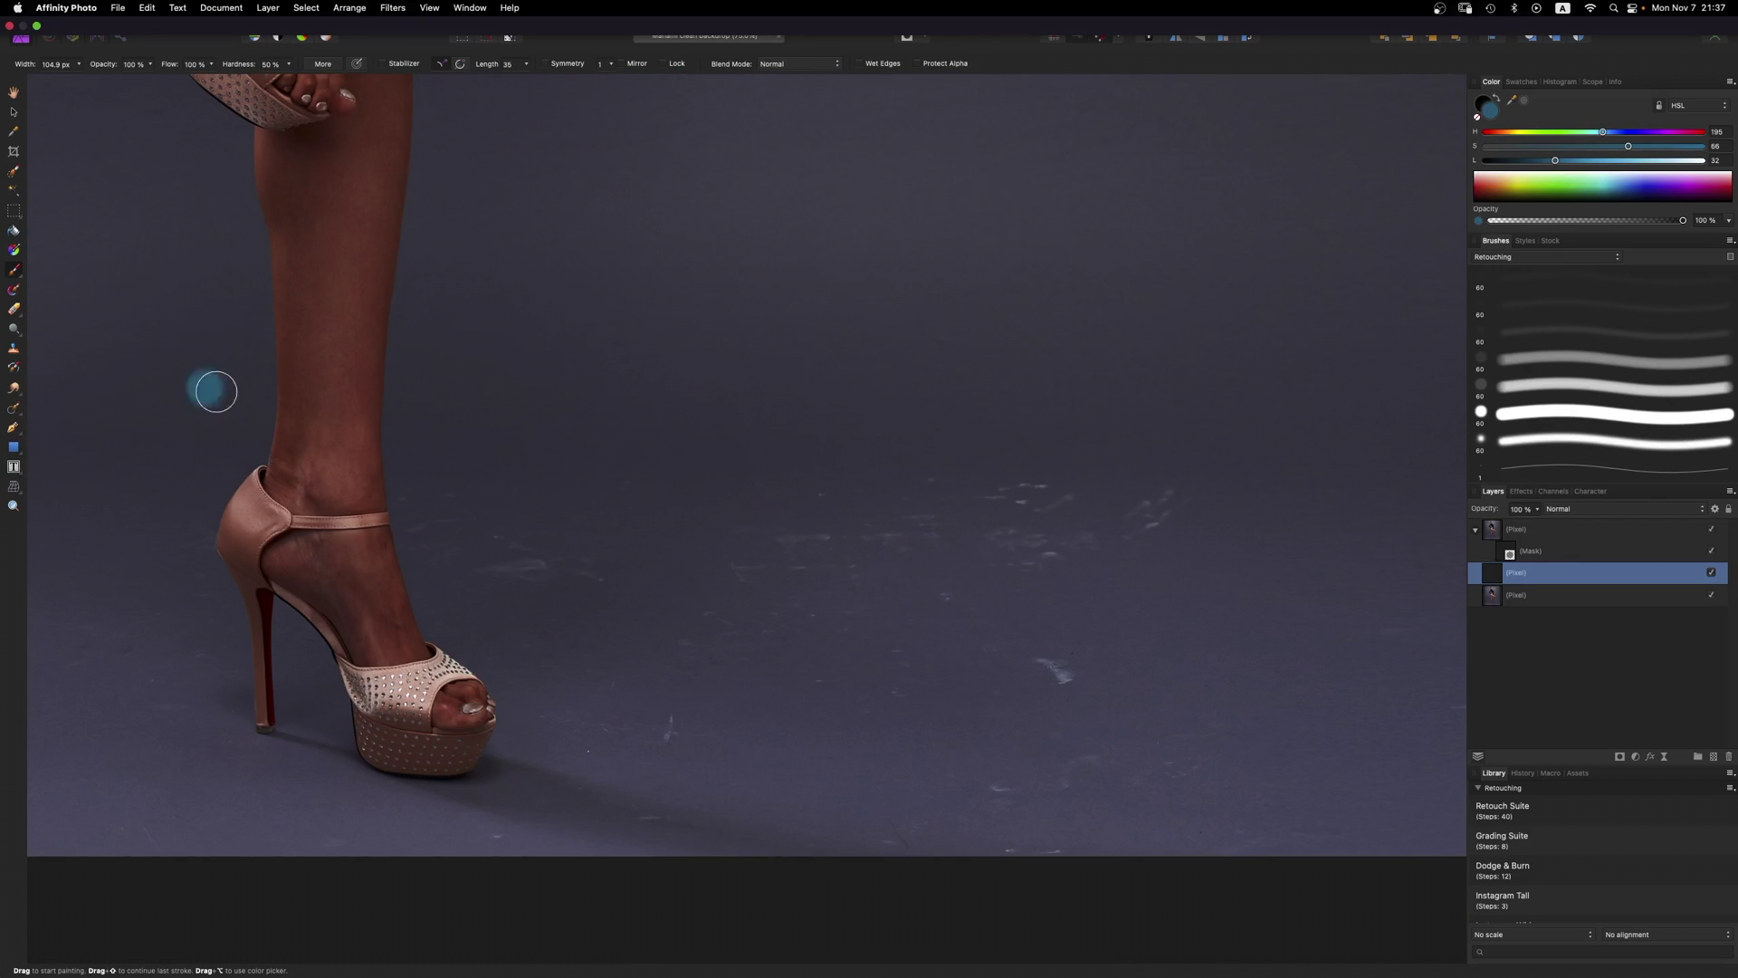
Step: Inpaint away the small white specks scattered across the studio floor
{"action": "left_click", "coordinate": [14, 408]}
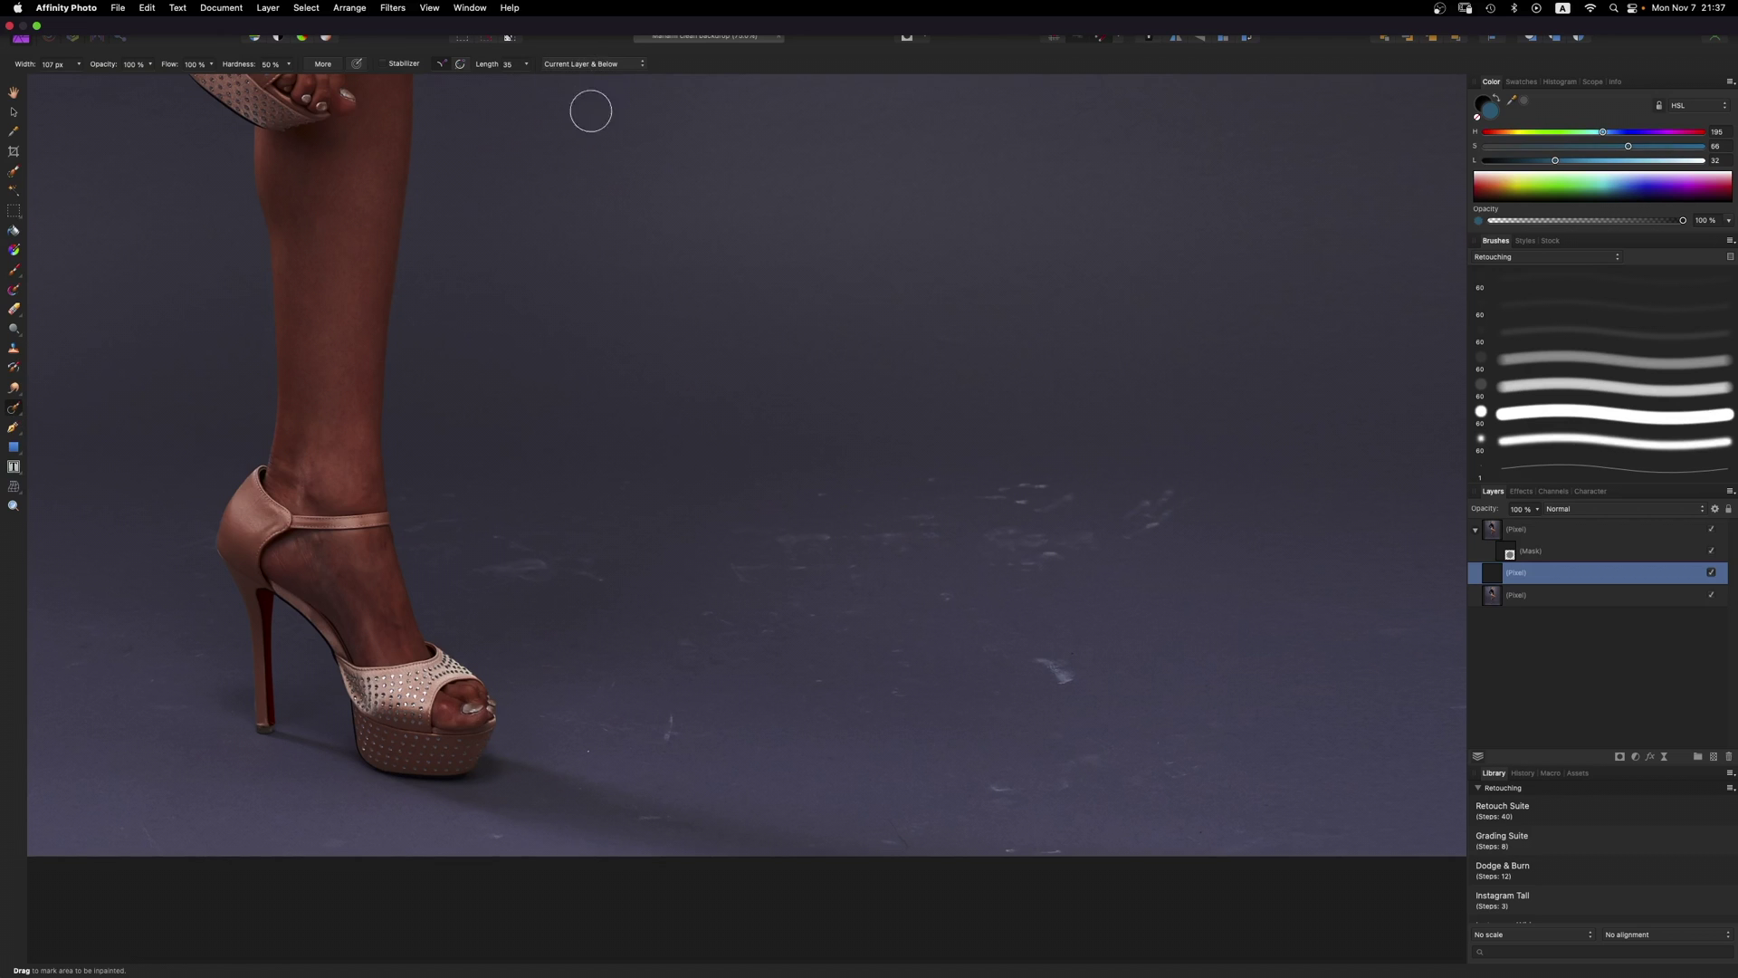
{"action": "key", "text": "bracketleft"}
{"action": "left_click_drag", "start_coordinate": [1051, 660], "coordinate": [1075, 677]}
{"action": "mouse_move", "coordinate": [1145, 530]}
{"action": "left_mouse_down"}
{"action": "mouse_move", "coordinate": [1176, 501]}
{"action": "mouse_move", "coordinate": [1033, 557]}
{"action": "mouse_move", "coordinate": [987, 534]}
{"action": "mouse_move", "coordinate": [1186, 516]}
{"action": "left_mouse_up"}
{"action": "mouse_move", "coordinate": [1070, 498]}
{"action": "left_mouse_down"}
{"action": "mouse_move", "coordinate": [1016, 482]}
{"action": "mouse_move", "coordinate": [996, 546]}
{"action": "left_mouse_up"}
{"action": "key", "text": "bracketright"}
{"action": "key", "text": "bracketleft"}
{"action": "left_click", "coordinate": [997, 791]}
{"action": "left_click_drag", "start_coordinate": [1004, 849], "coordinate": [1094, 828]}
{"action": "left_click_drag", "start_coordinate": [1088, 762], "coordinate": [1063, 782]}
{"action": "left_click_drag", "start_coordinate": [1005, 773], "coordinate": [957, 775]}
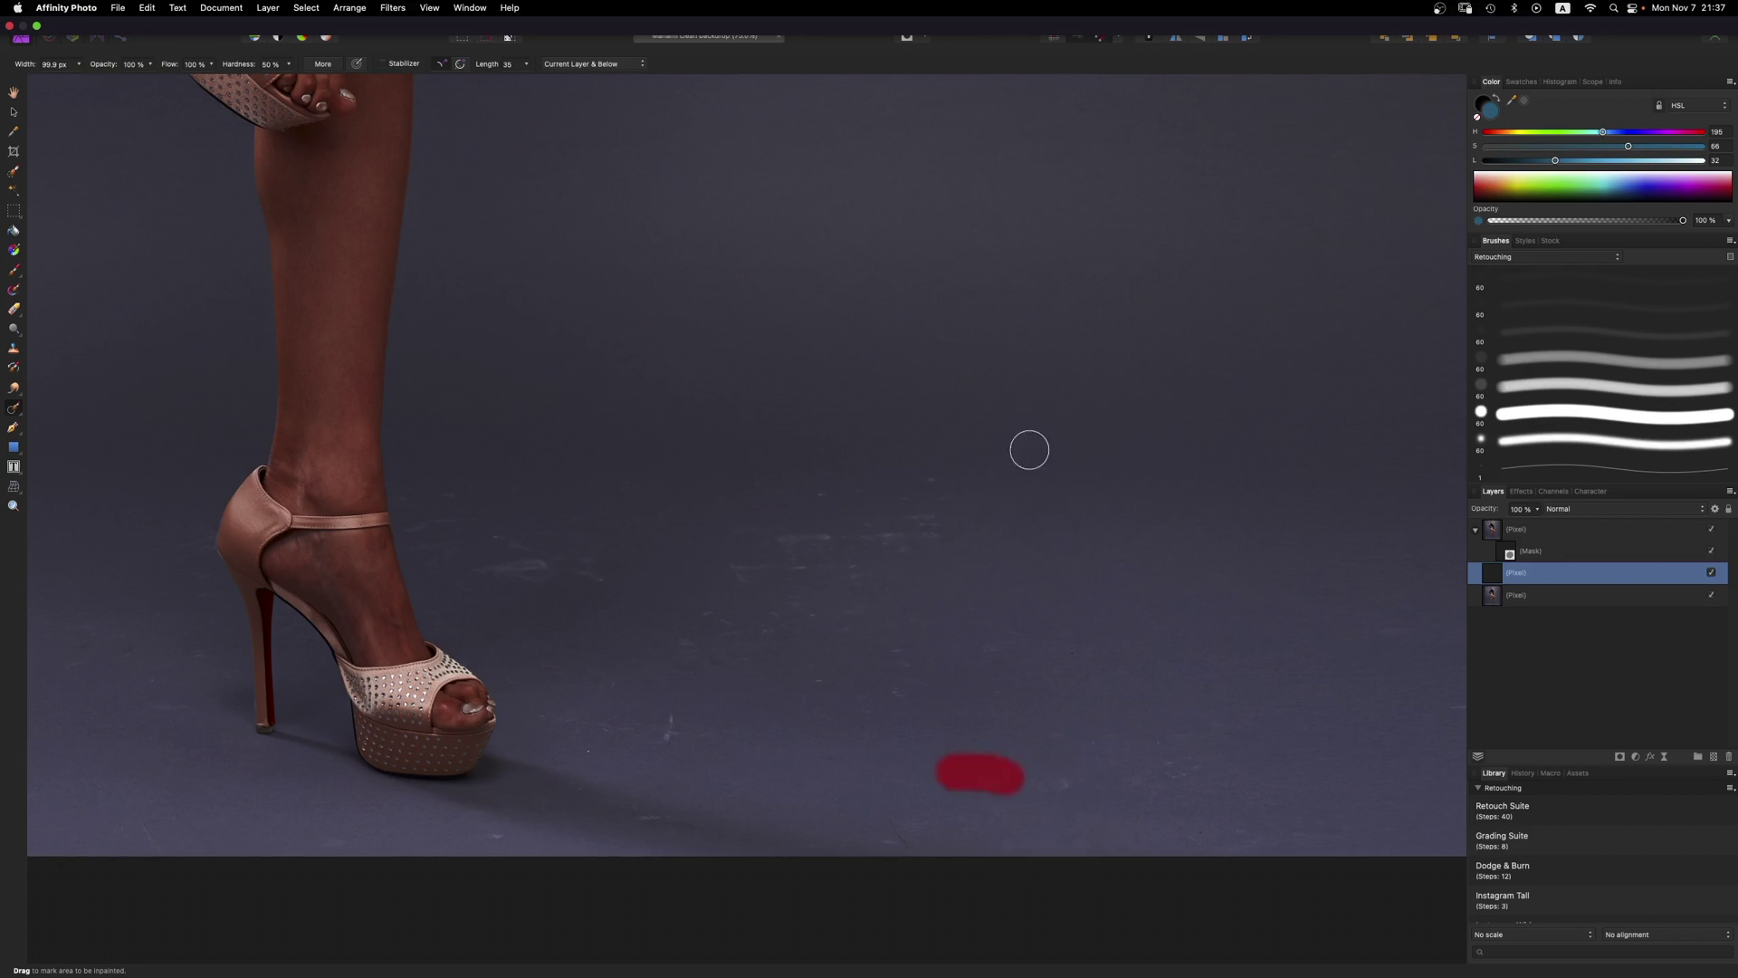
{"action": "left_click_drag", "start_coordinate": [924, 485], "coordinate": [916, 538]}
{"action": "left_click_drag", "start_coordinate": [819, 539], "coordinate": [803, 554]}
{"action": "key", "text": "bracketright"}
{"action": "left_click_drag", "start_coordinate": [891, 653], "coordinate": [896, 692]}
Step: Inpaint the scuffs on the floor beside the shoe
{"action": "left_click_drag", "start_coordinate": [672, 713], "coordinate": [666, 738]}
{"action": "key", "text": "bracketleft"}
{"action": "key", "text": "bracketleft"}
{"action": "key", "text": "bracketleft"}
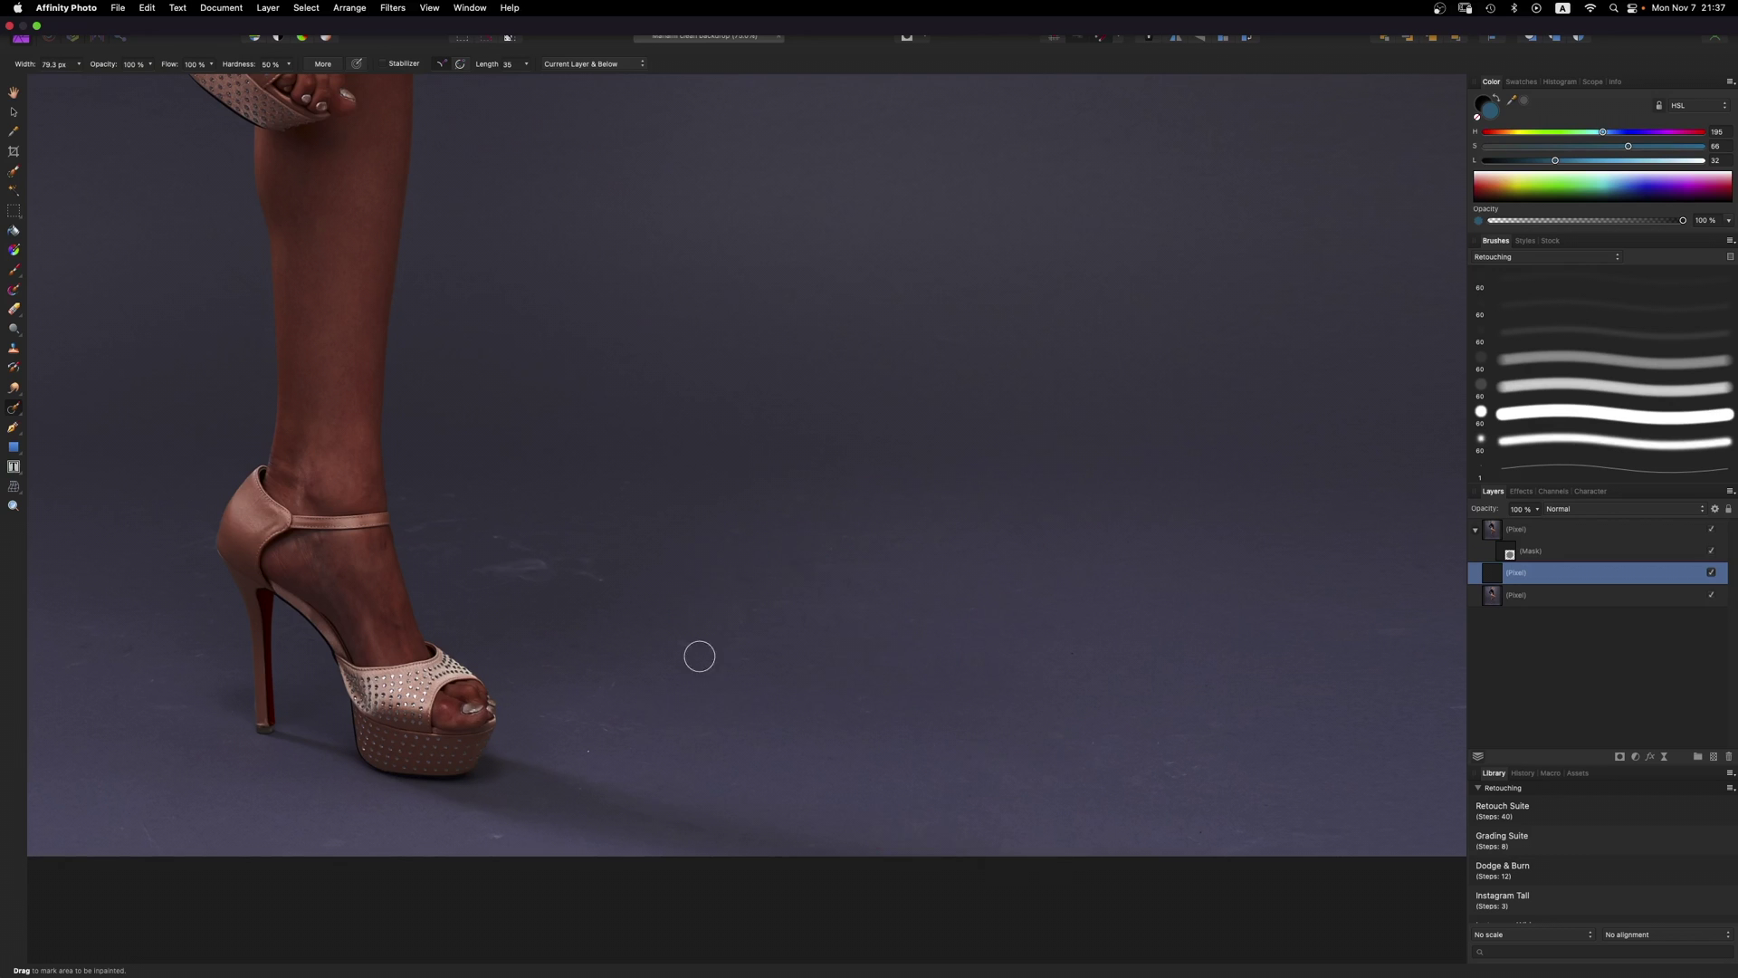
{"action": "left_click", "coordinate": [685, 645]}
{"action": "left_click_drag", "start_coordinate": [597, 578], "coordinate": [496, 559]}
{"action": "left_click_drag", "start_coordinate": [460, 516], "coordinate": [417, 525]}
{"action": "left_click_drag", "start_coordinate": [494, 835], "coordinate": [604, 655]}
{"action": "key", "text": "bracketleft"}
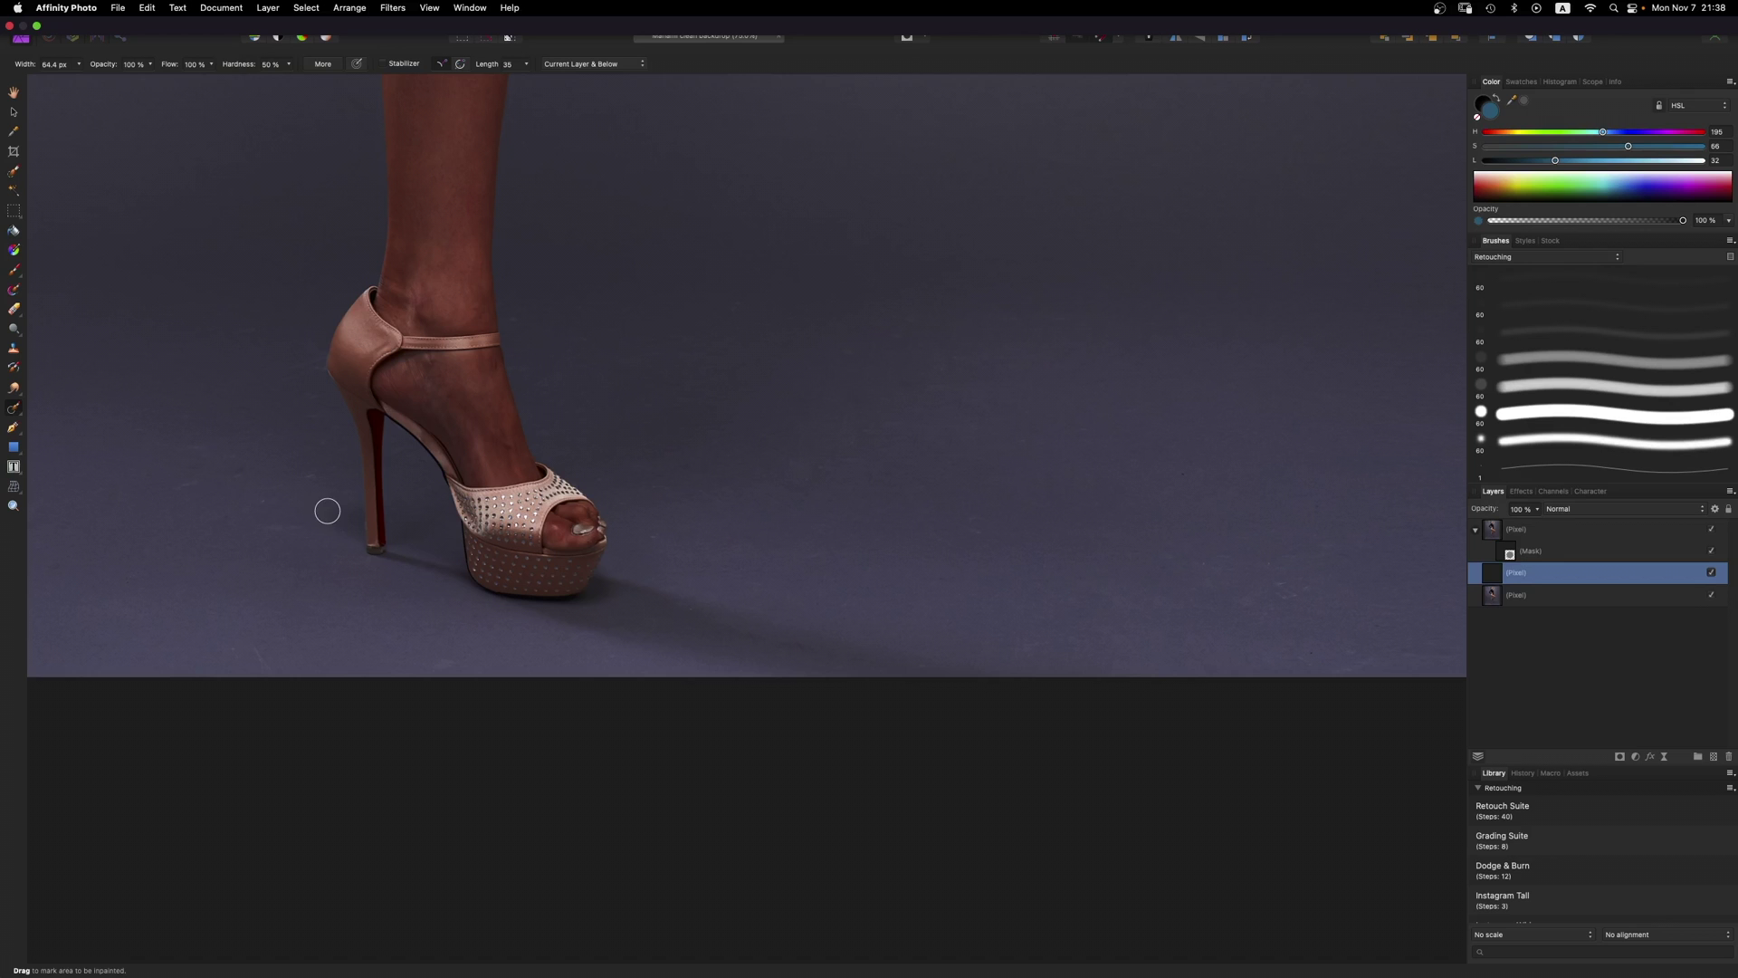
Step: Inpaint the scuffs and spots on the floor left of and near the heel
{"action": "left_click", "coordinate": [304, 477]}
{"action": "left_click_drag", "start_coordinate": [292, 370], "coordinate": [293, 385]}
{"action": "left_click_drag", "start_coordinate": [1183, 570], "coordinate": [964, 489]}
{"action": "key", "text": "bracketright"}
{"action": "key", "text": "bracketright"}
{"action": "key", "text": "bracketright"}
{"action": "key", "text": "bracketright"}
{"action": "left_click_drag", "start_coordinate": [1124, 467], "coordinate": [1013, 477]}
{"action": "left_click_drag", "start_coordinate": [1300, 376], "coordinate": [1280, 376]}
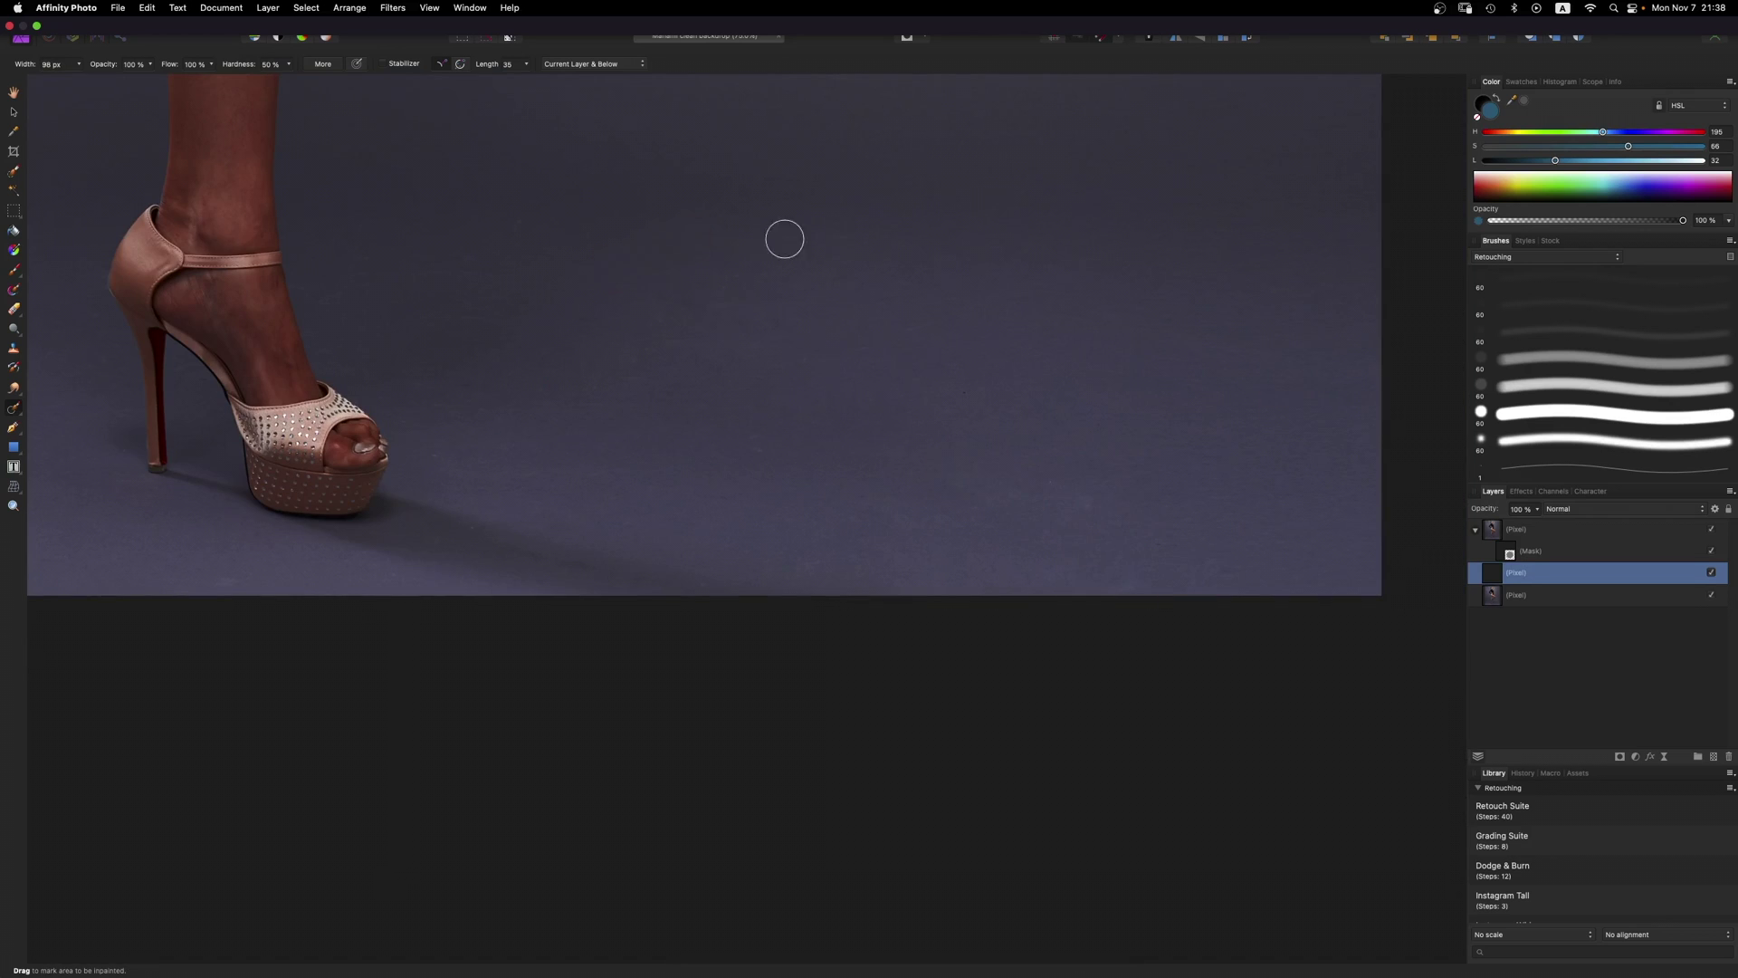
{"action": "left_click", "coordinate": [653, 347]}
{"action": "left_click_drag", "start_coordinate": [307, 389], "coordinate": [1151, 440]}
{"action": "left_click_drag", "start_coordinate": [492, 446], "coordinate": [446, 419]}
{"action": "left_click", "coordinate": [753, 390]}
{"action": "key", "text": "bracketleft"}
{"action": "key", "text": "bracketleft"}
{"action": "left_click_drag", "start_coordinate": [1030, 423], "coordinate": [1039, 446]}
Step: With a large brush, clean a wide floor band and marks around the front shoe
{"action": "key", "text": "super+0"}
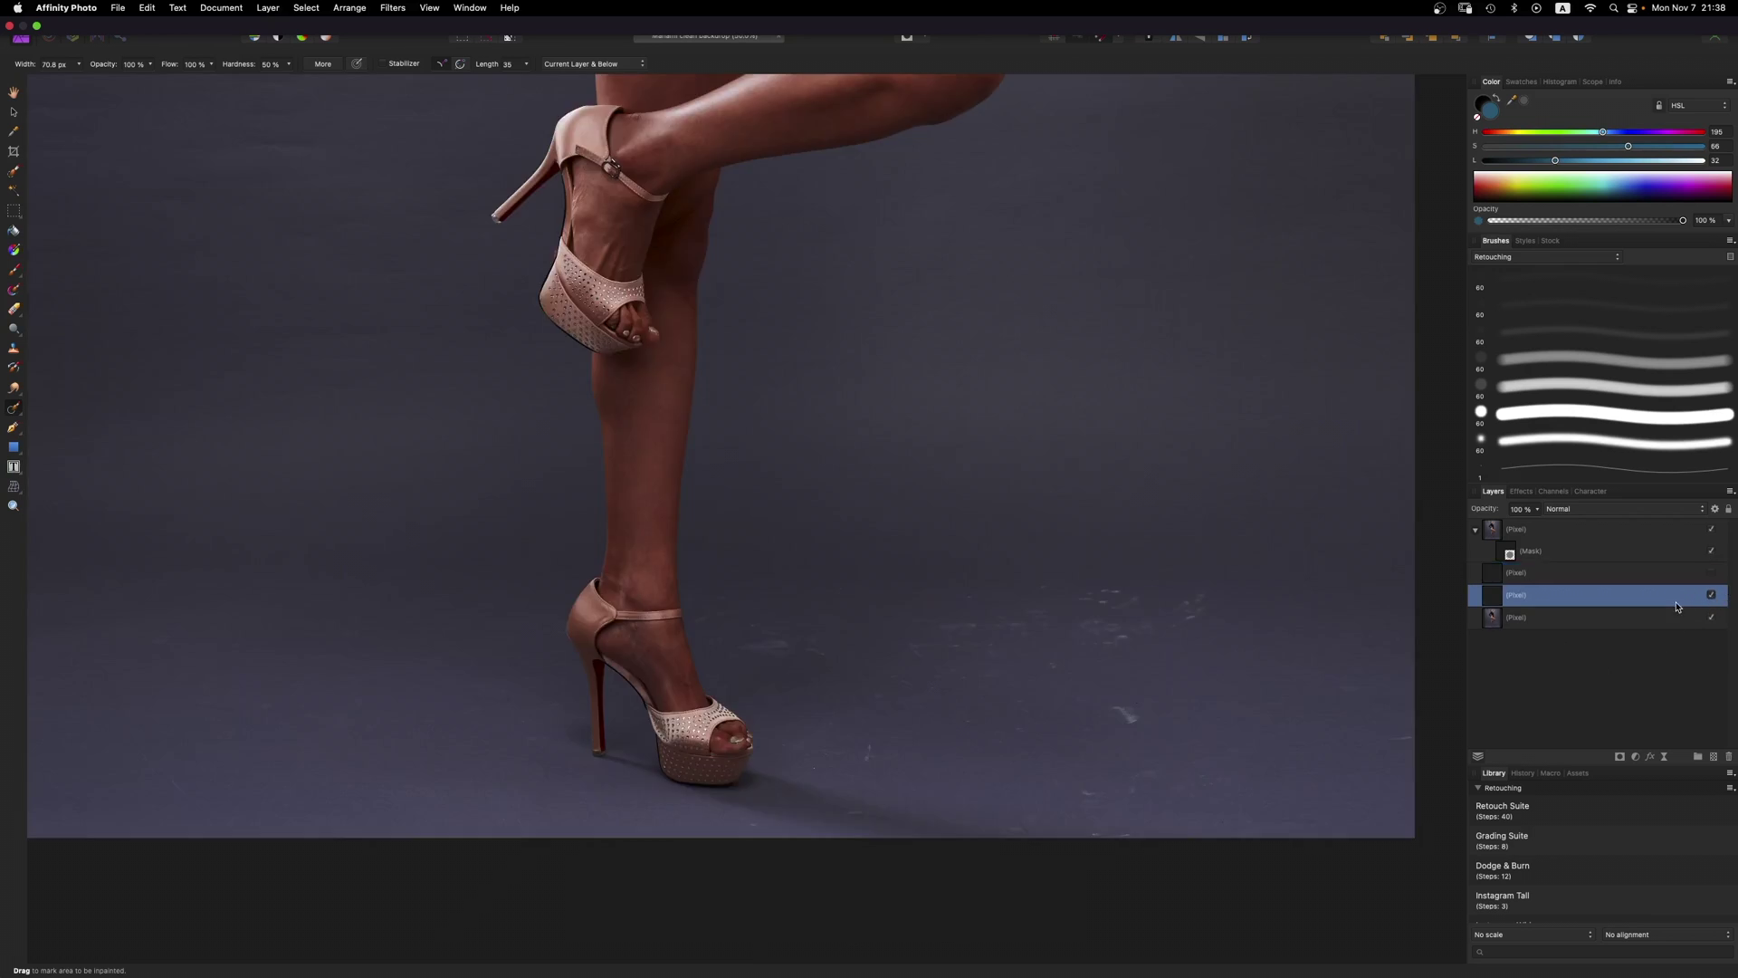
{"action": "key", "text": "bracketright"}
{"action": "key", "text": "bracketright"}
{"action": "key", "text": "bracketright"}
{"action": "key", "text": "bracketright"}
{"action": "key", "text": "bracketright"}
{"action": "key", "text": "bracketright"}
{"action": "mouse_move", "coordinate": [1203, 601]}
{"action": "left_mouse_down"}
{"action": "mouse_move", "coordinate": [1105, 633]}
{"action": "mouse_move", "coordinate": [1051, 588]}
{"action": "mouse_move", "coordinate": [963, 595]}
{"action": "mouse_move", "coordinate": [931, 643]}
{"action": "mouse_move", "coordinate": [1036, 630]}
{"action": "mouse_move", "coordinate": [1070, 719]}
{"action": "mouse_move", "coordinate": [1146, 728]}
{"action": "mouse_move", "coordinate": [1091, 799]}
{"action": "mouse_move", "coordinate": [932, 708]}
{"action": "mouse_move", "coordinate": [841, 723]}
{"action": "mouse_move", "coordinate": [765, 614]}
{"action": "mouse_move", "coordinate": [710, 604]}
{"action": "left_mouse_up"}
{"action": "left_click", "coordinate": [1122, 593]}
{"action": "left_click_drag", "start_coordinate": [869, 754], "coordinate": [824, 750]}
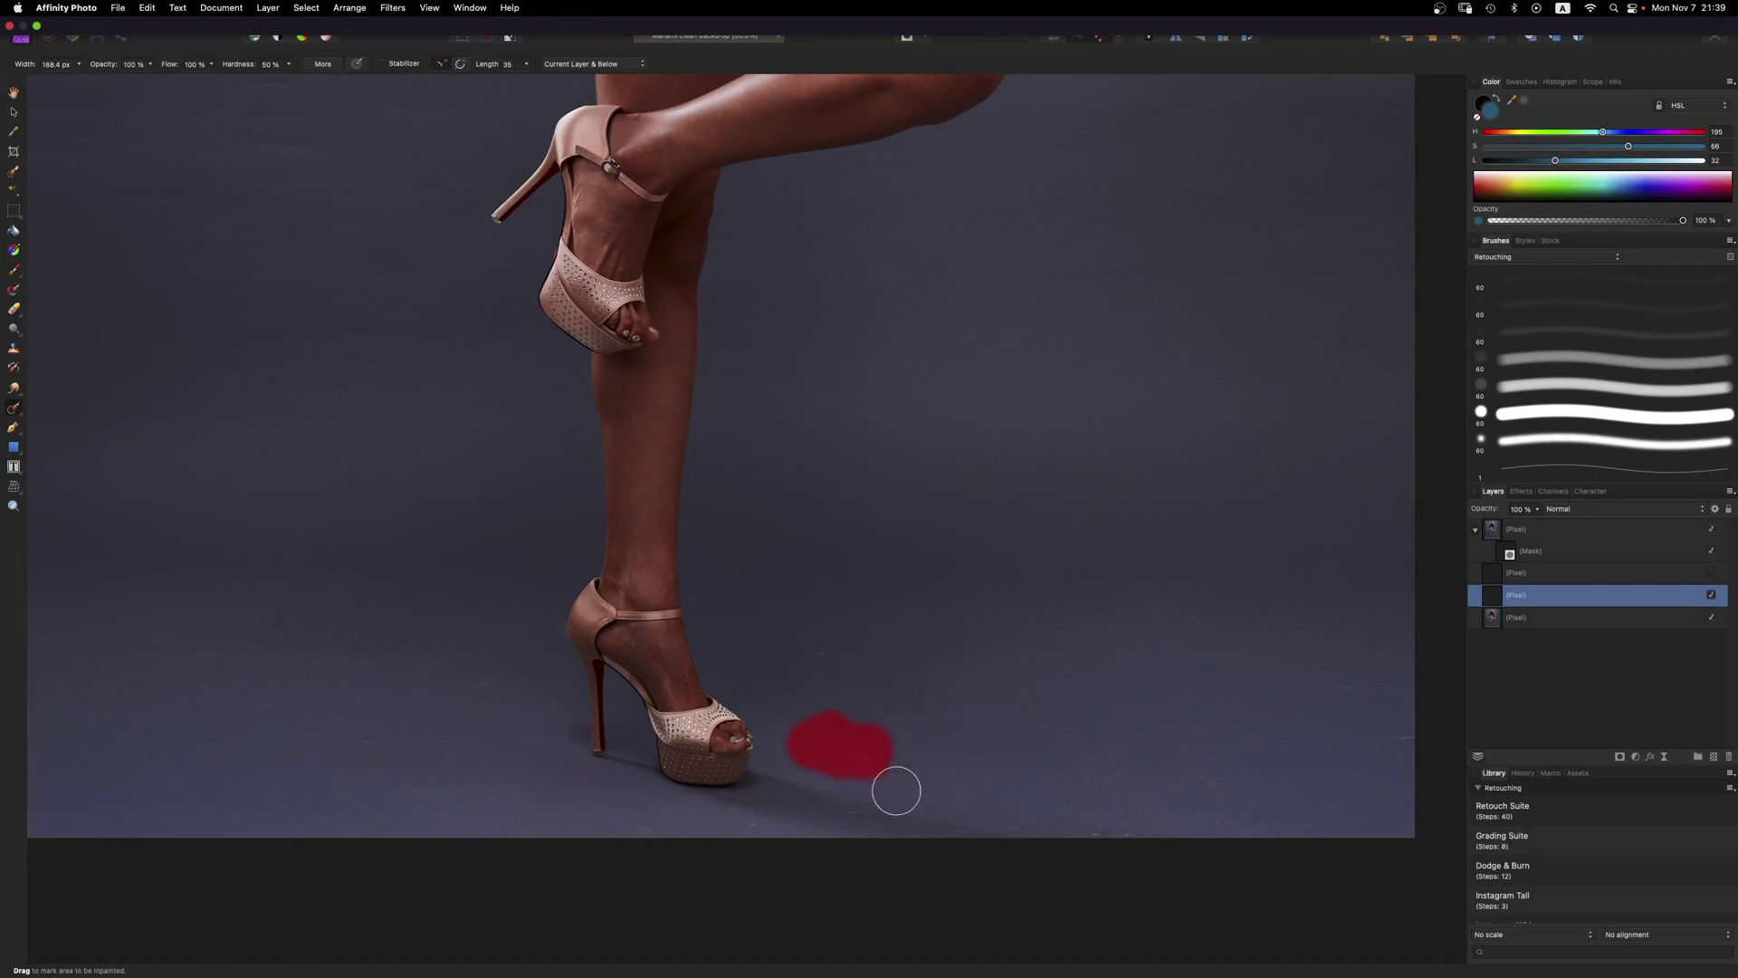
{"action": "left_click_drag", "start_coordinate": [850, 806], "coordinate": [870, 808]}
{"action": "key", "text": "super+z"}
{"action": "left_click_drag", "start_coordinate": [1032, 820], "coordinate": [1175, 819]}
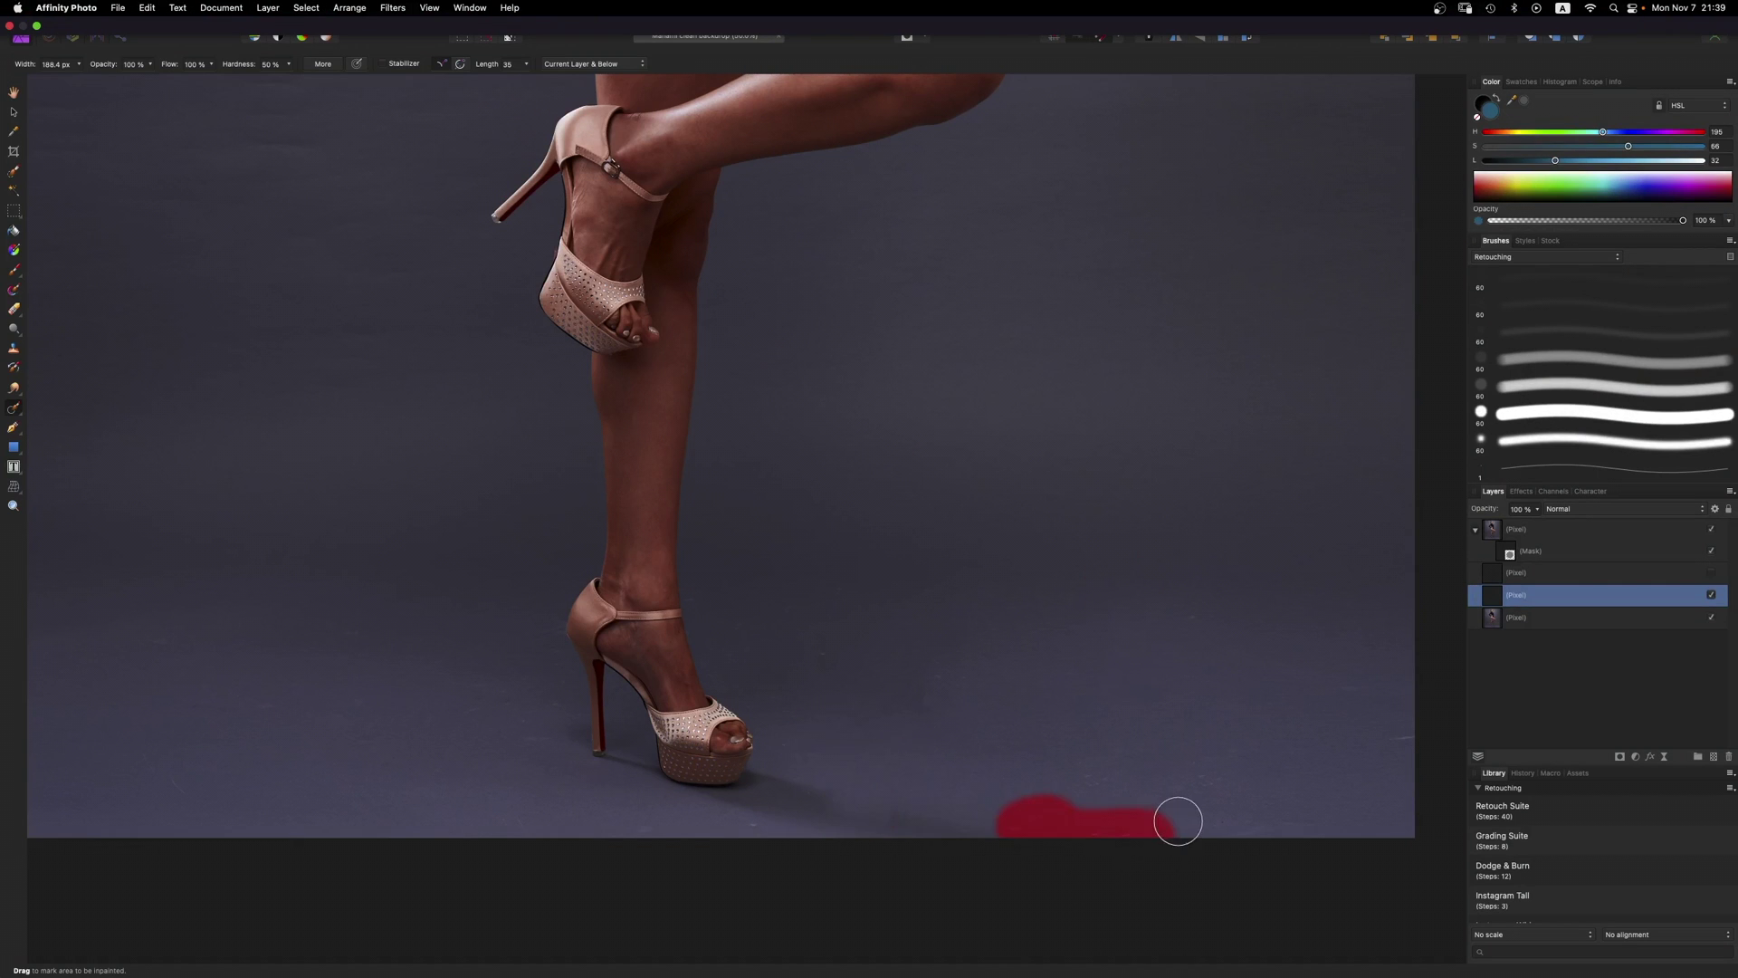
{"action": "key", "text": "super+z"}
{"action": "key", "text": "super+0"}
{"action": "key", "text": "super+z"}
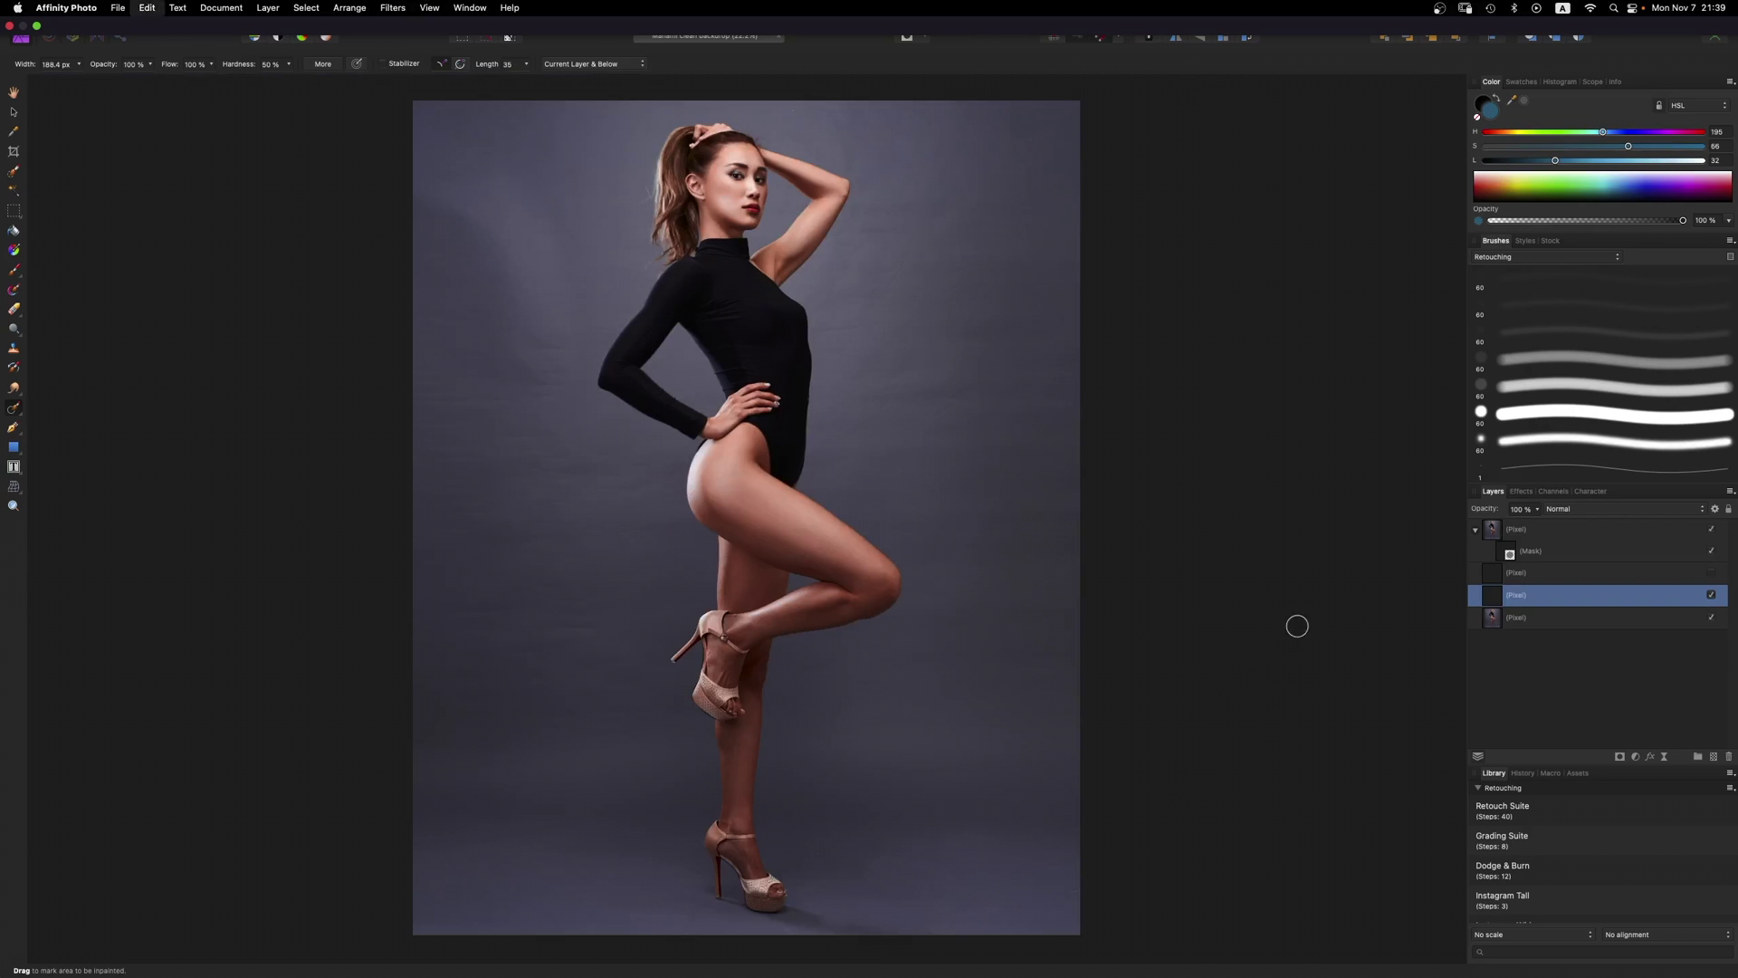
Step: Delete the extra empty pixel layer and inpaint a blemish on the backdrop beside the legs
{"action": "key", "text": "Delete"}
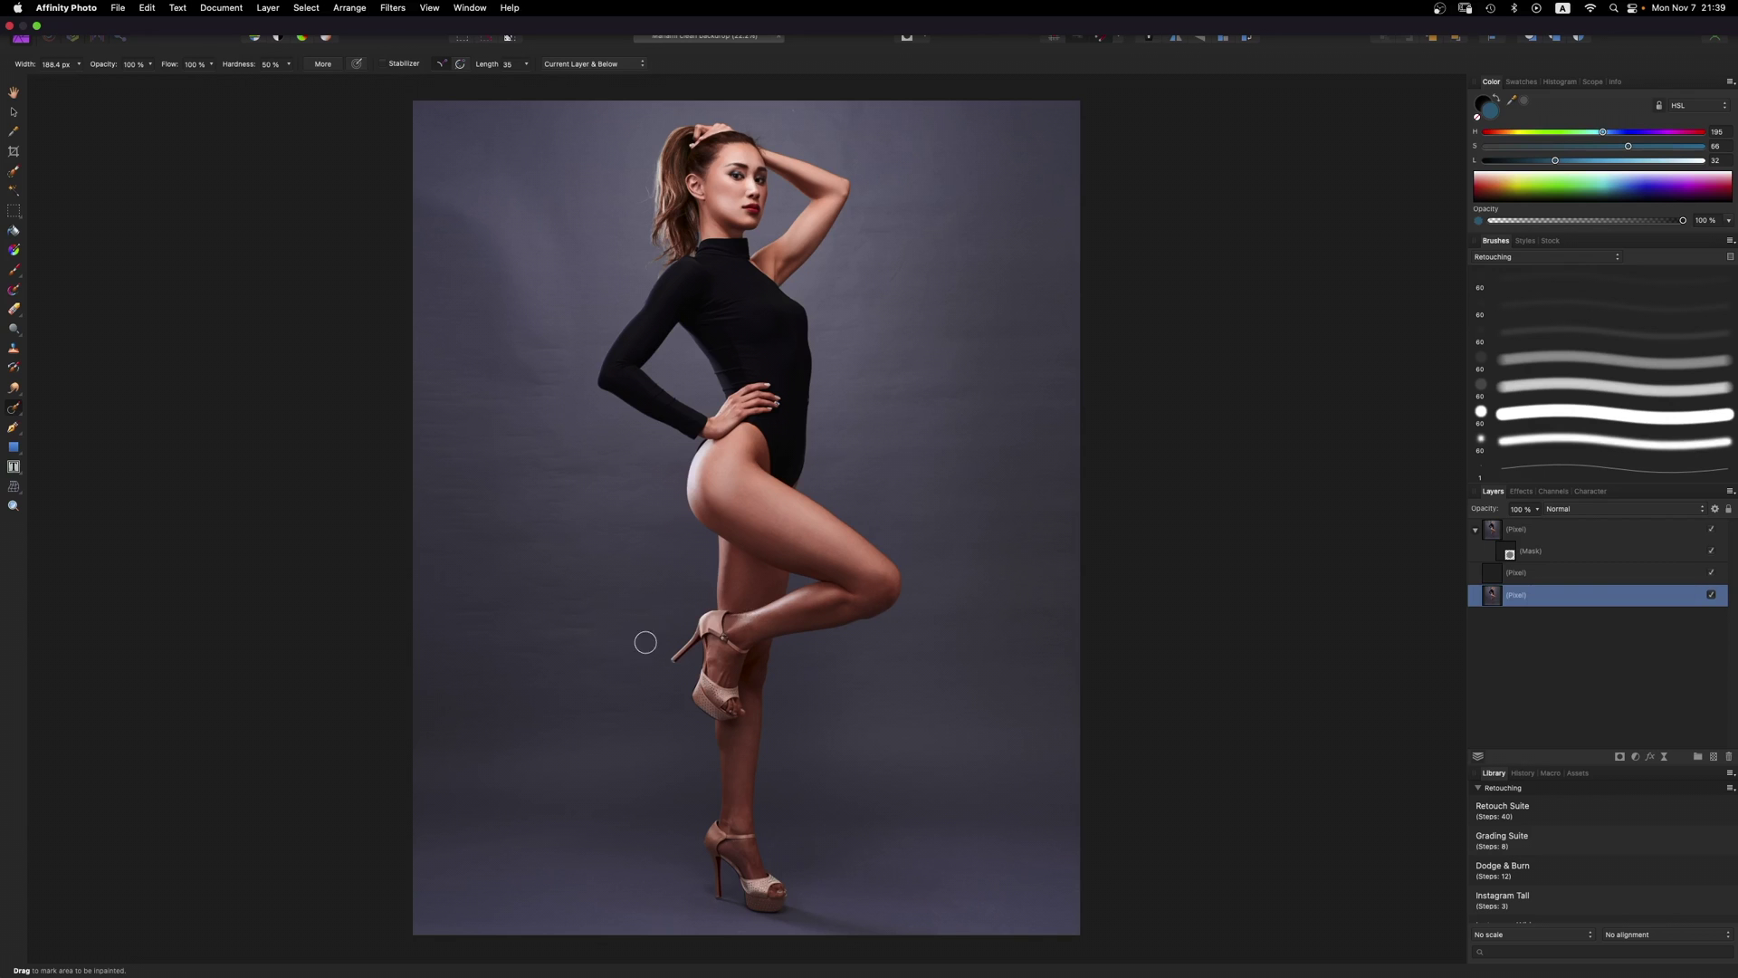
{"action": "key", "text": "super+plus"}
{"action": "key", "text": "super+plus"}
{"action": "left_click_drag", "start_coordinate": [596, 610], "coordinate": [894, 494]}
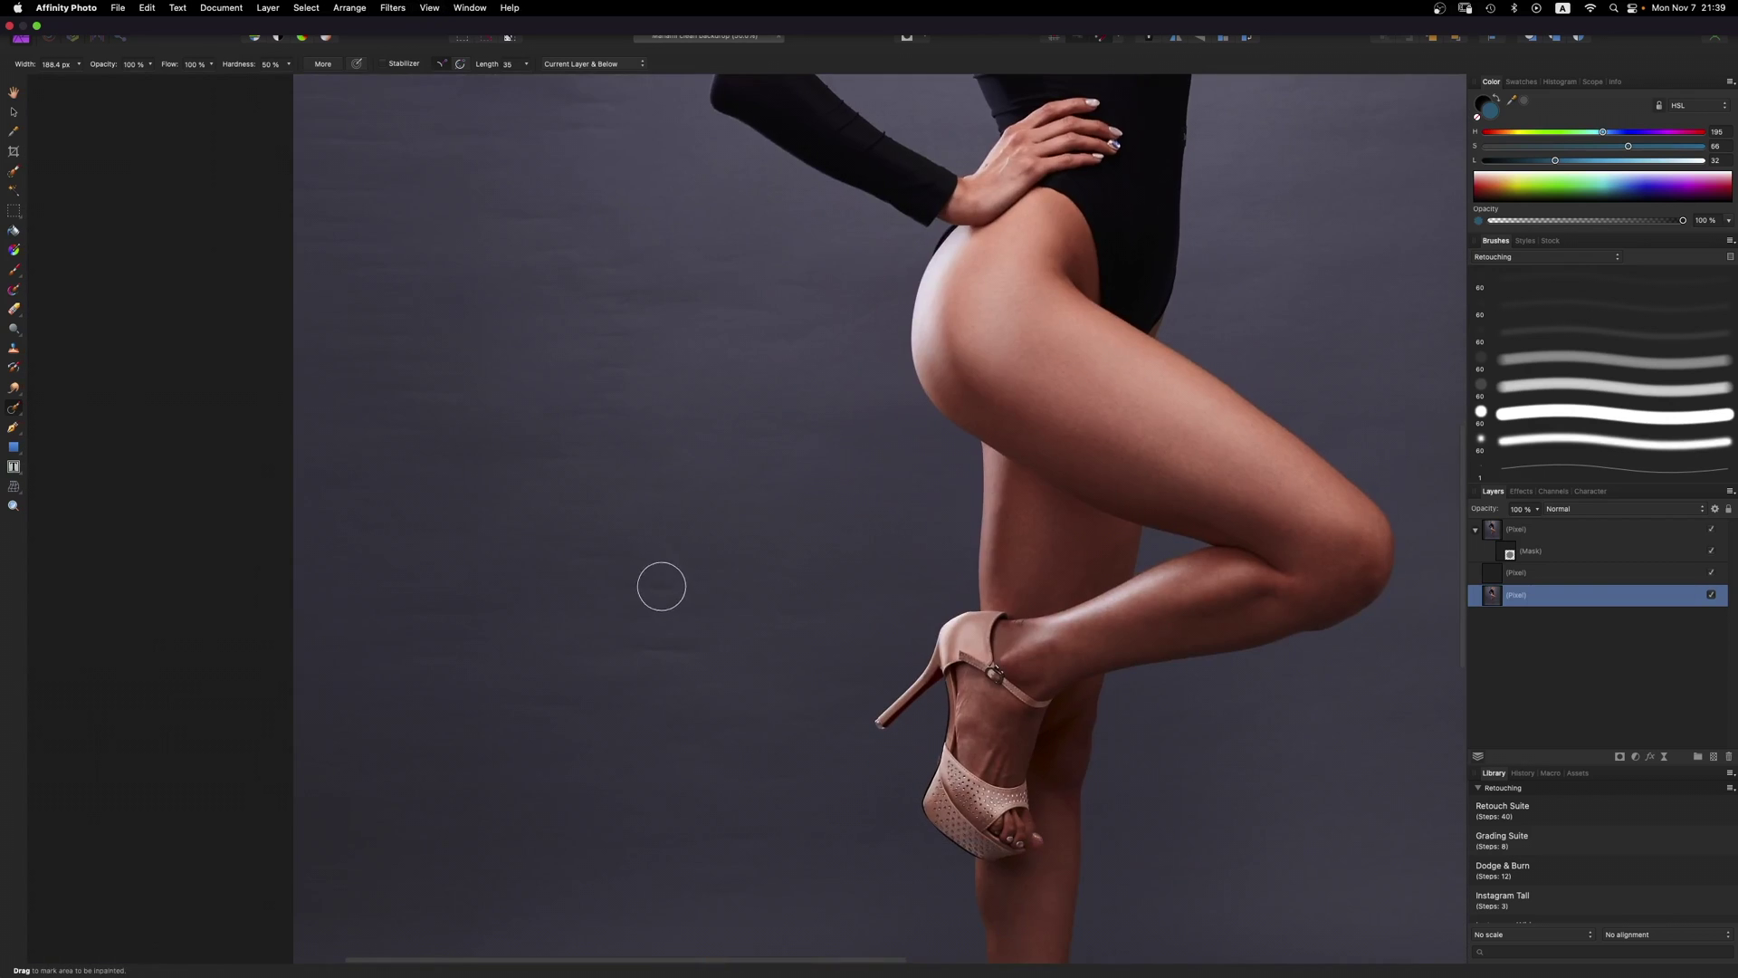
{"action": "key", "text": "bracketleft"}
{"action": "key", "text": "bracketleft"}
{"action": "key", "text": "bracketleft"}
{"action": "mouse_move", "coordinate": [673, 586]}
{"action": "left_mouse_down"}
{"action": "mouse_move", "coordinate": [639, 624]}
{"action": "mouse_move", "coordinate": [720, 643]}
{"action": "mouse_move", "coordinate": [638, 606]}
{"action": "mouse_move", "coordinate": [646, 570]}
{"action": "left_mouse_up"}
{"action": "key", "text": "bracketright"}
{"action": "key", "text": "bracketright"}
{"action": "key", "text": "bracketright"}
{"action": "key", "text": "bracketright"}
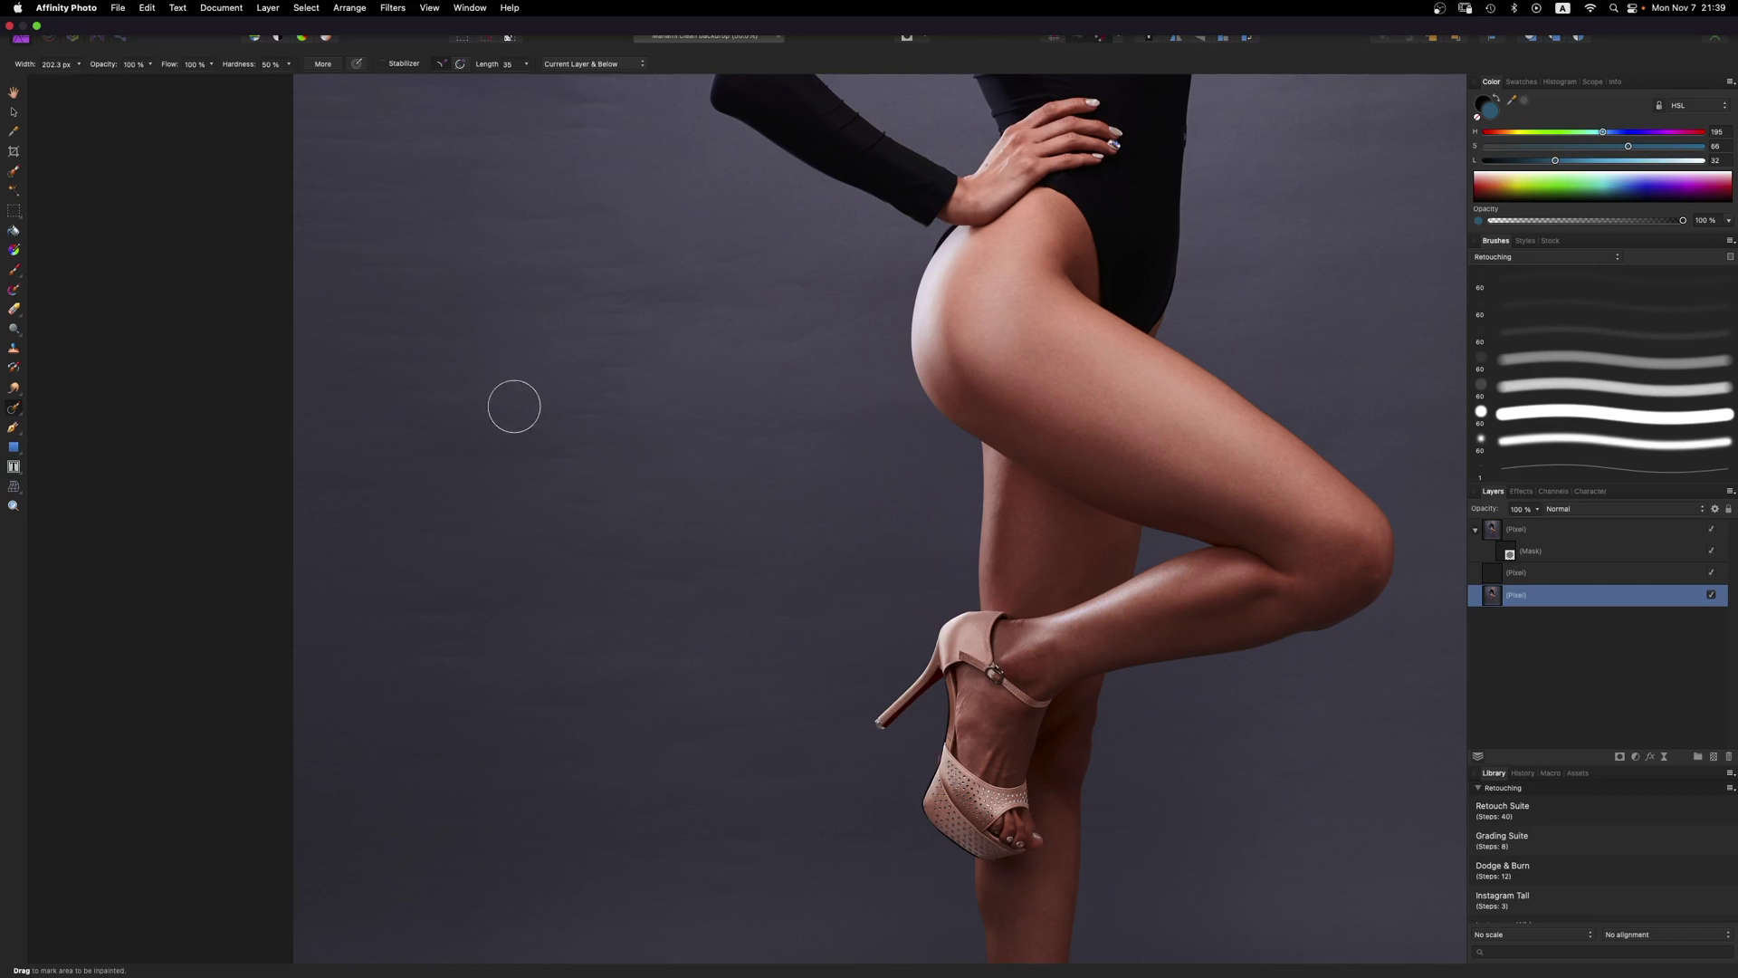
{"action": "scroll", "coordinate": [713, 569], "scroll_direction": "right", "scroll_amount": 10}
{"action": "scroll", "coordinate": [714, 568], "scroll_direction": "up", "scroll_amount": 4}
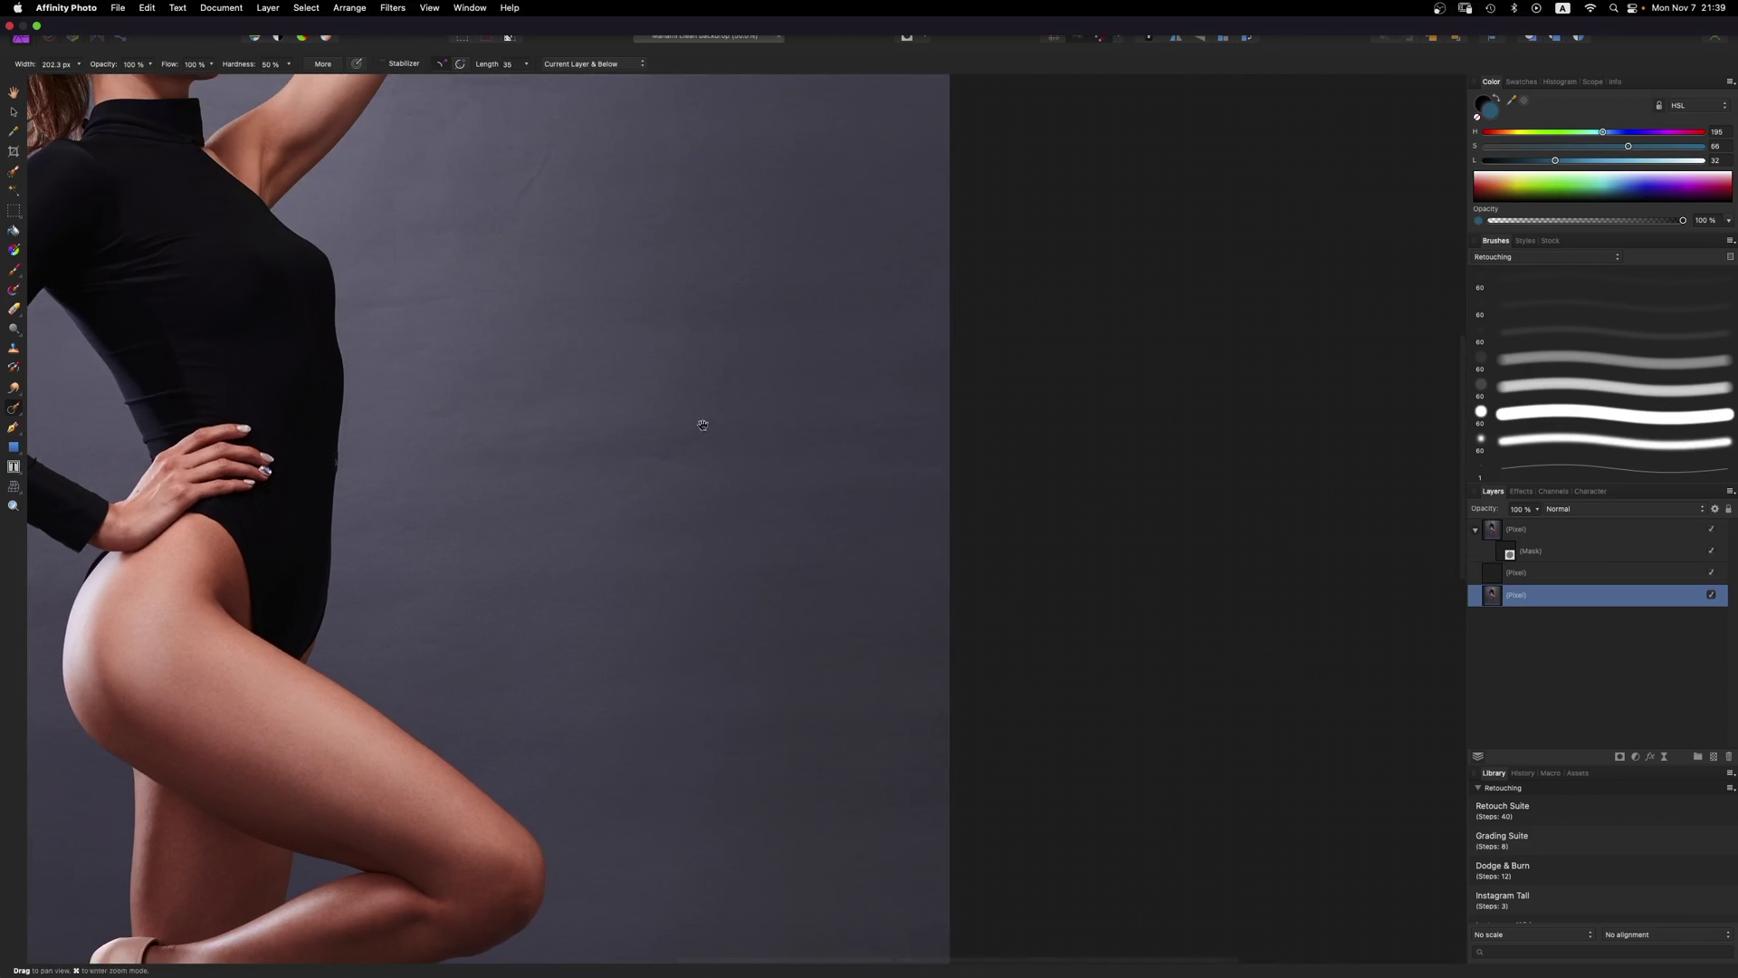
{"action": "key", "text": "super+0"}
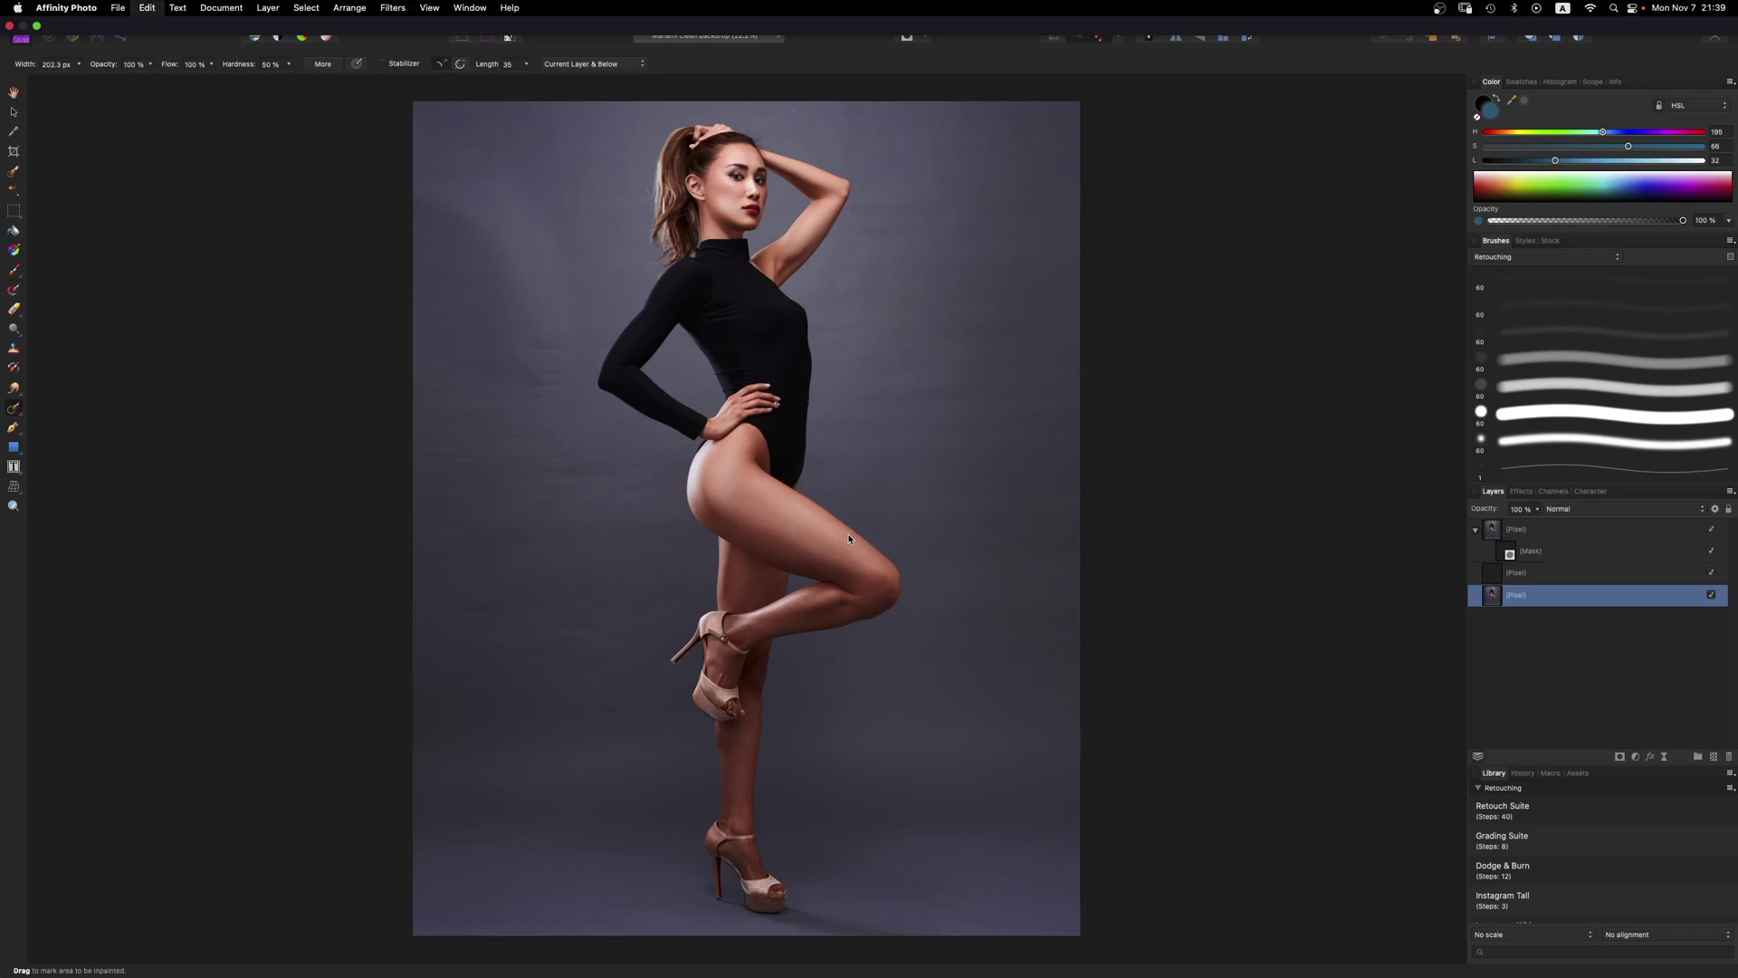
Step: Add an empty pixel layer and sample the backdrop colour with a 5x5 average Color Picker
{"action": "left_click", "coordinate": [1589, 576]}
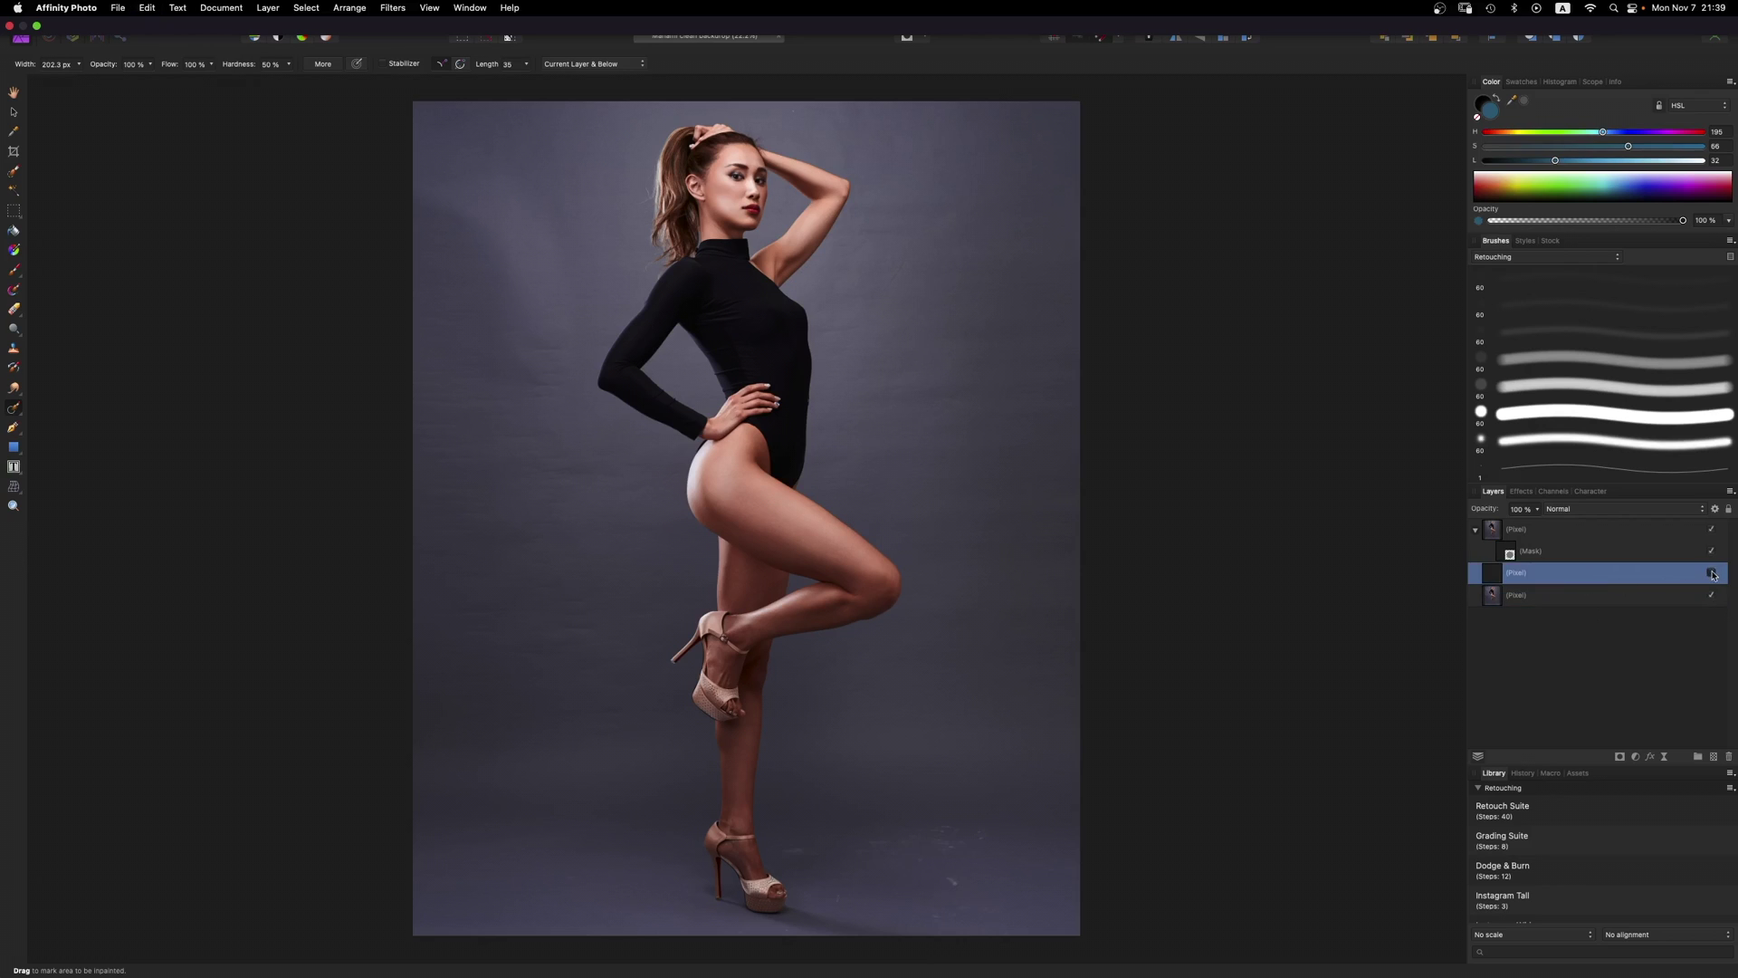
{"action": "key", "text": "shift+super+n"}
{"action": "left_click", "coordinate": [13, 134]}
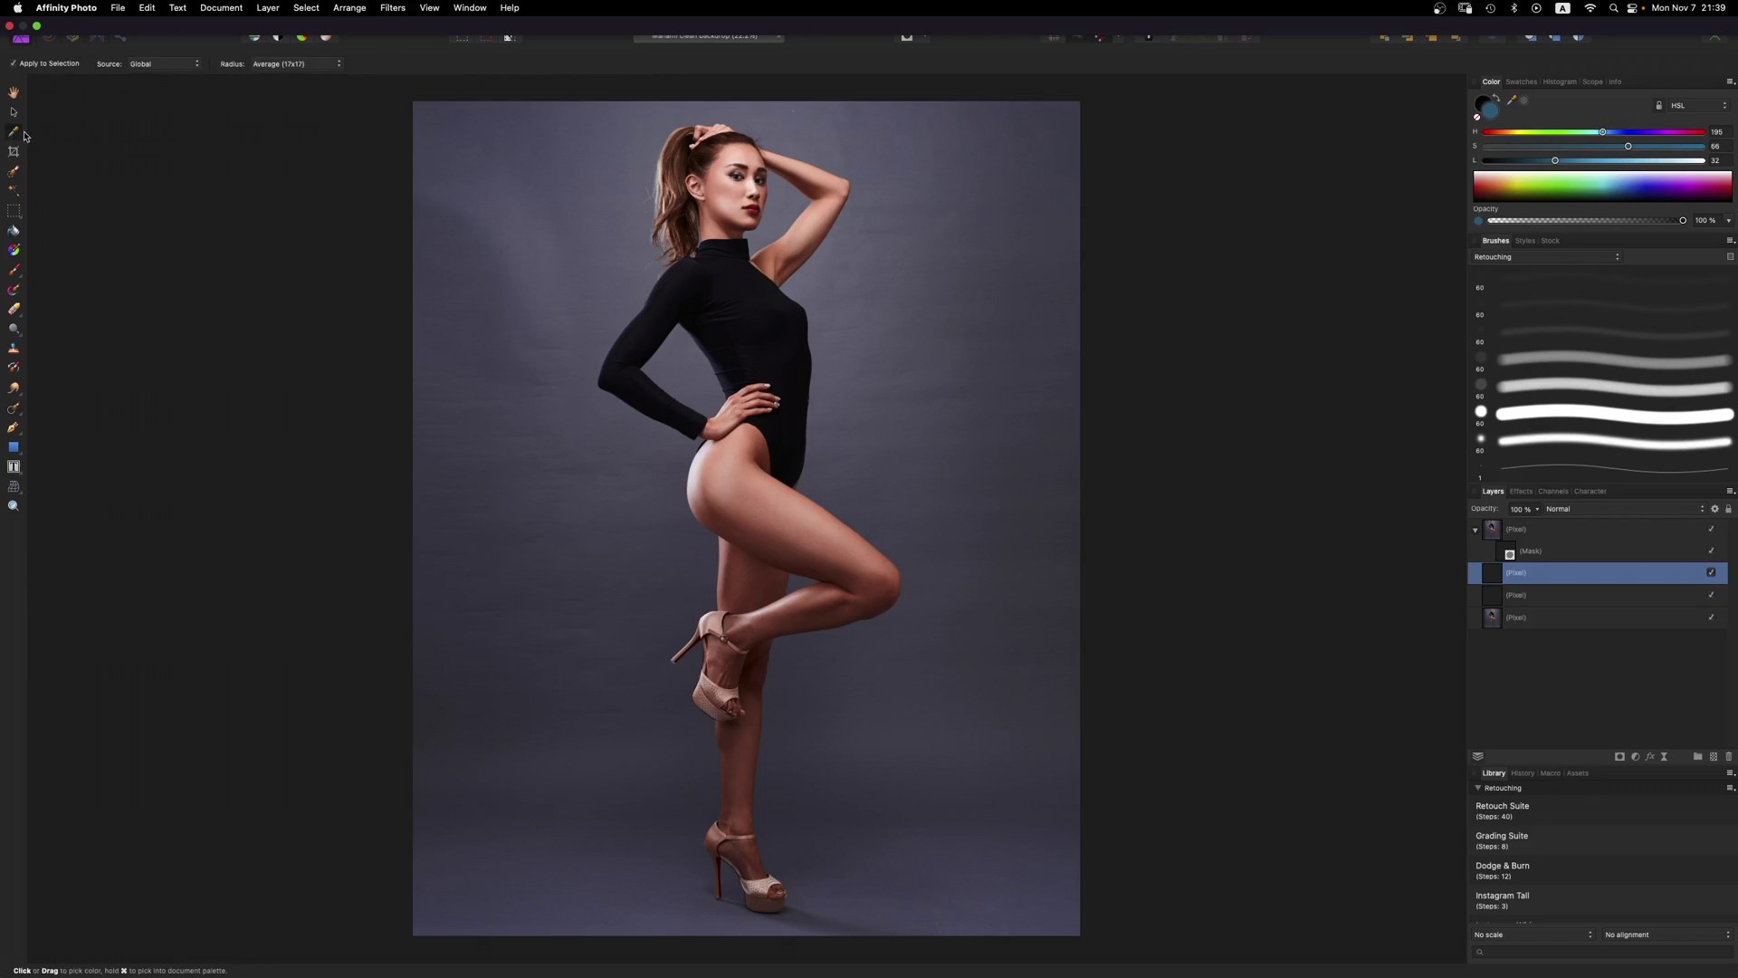
{"action": "left_click", "coordinate": [314, 66]}
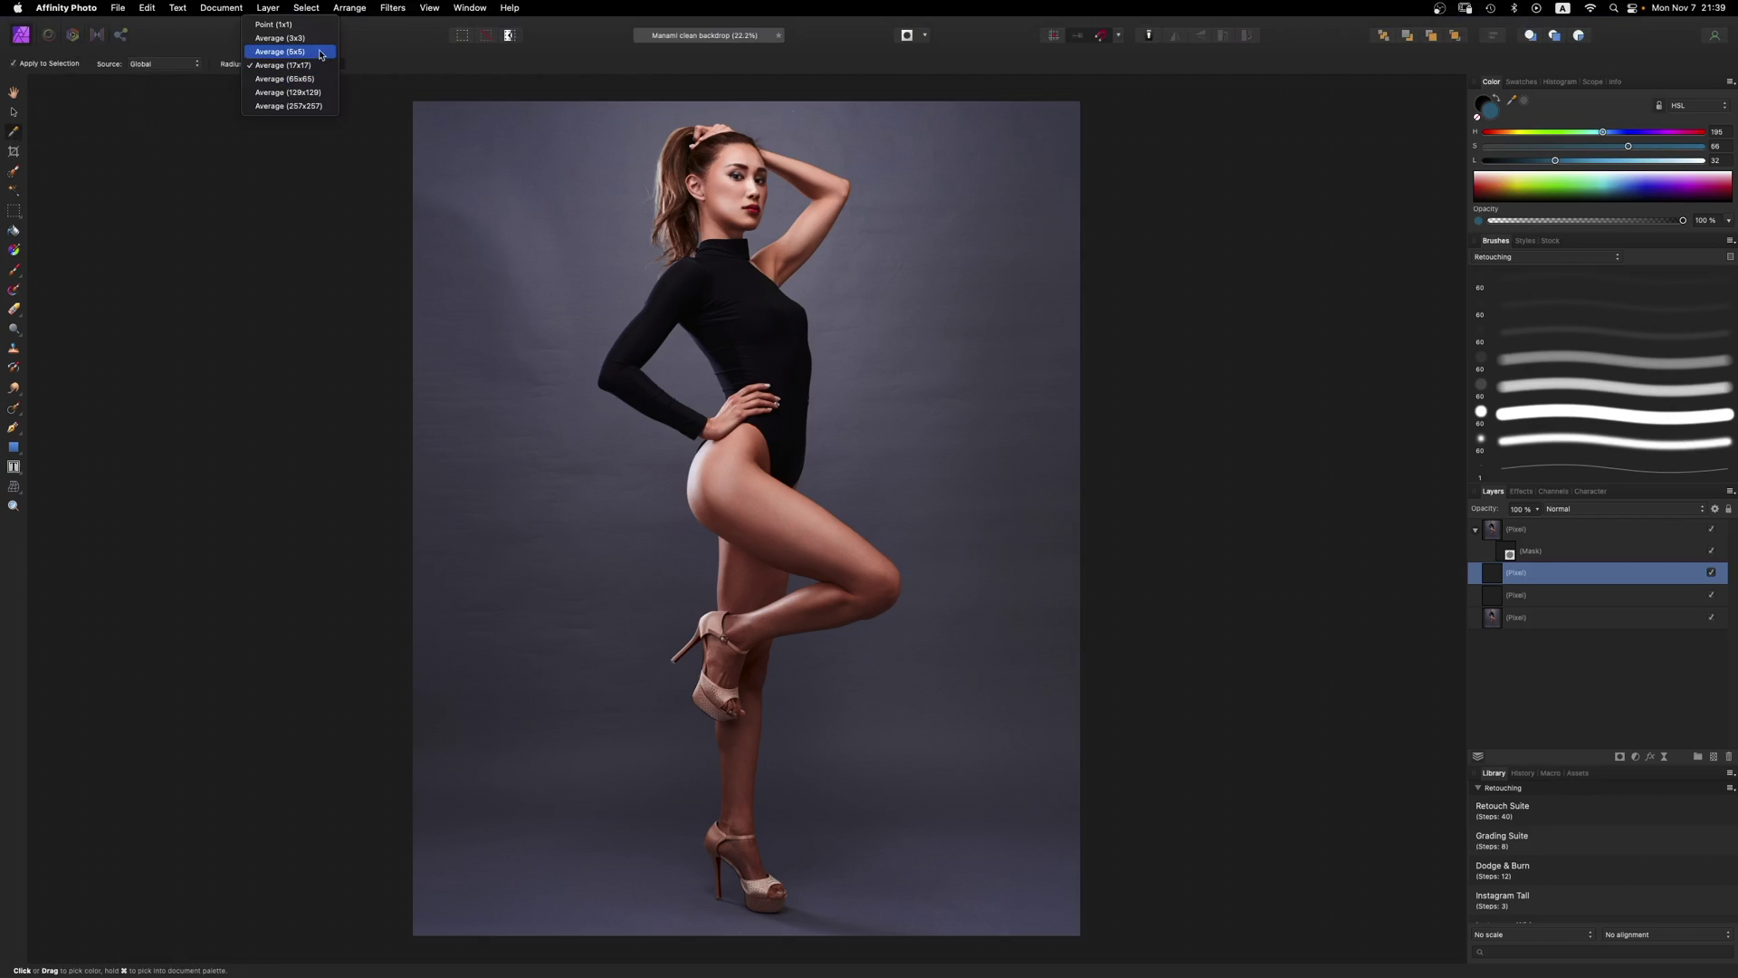
{"action": "left_click", "coordinate": [324, 58]}
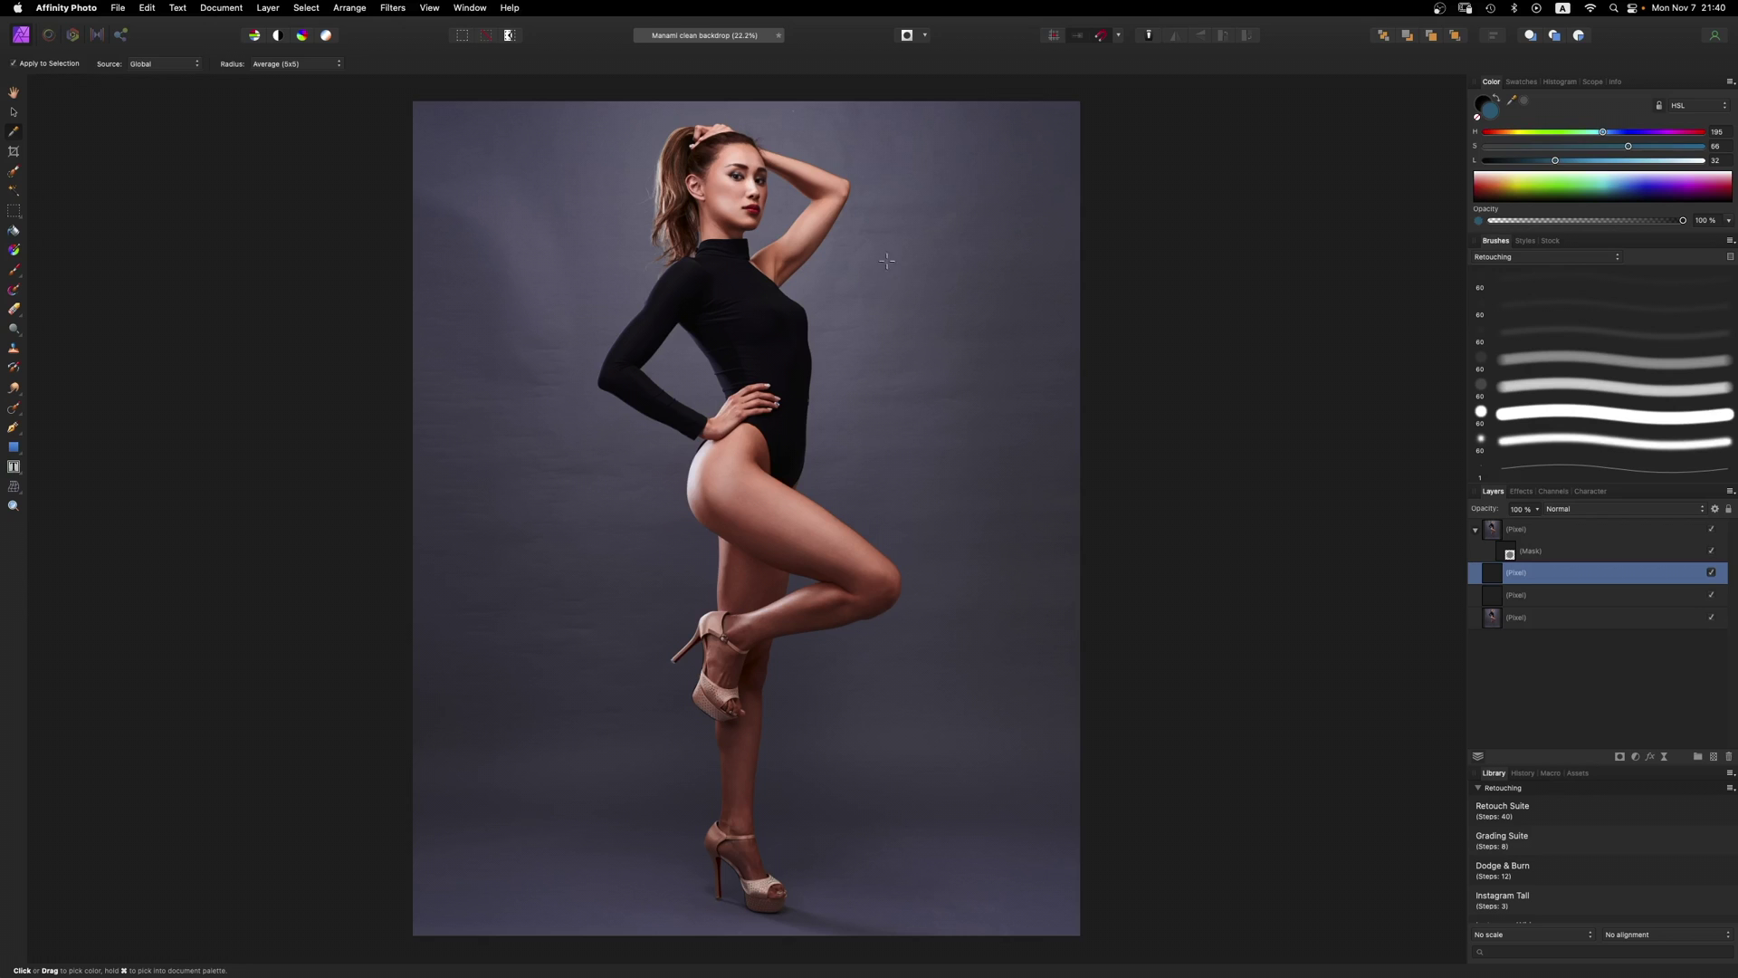
{"action": "left_click_drag", "start_coordinate": [886, 261], "coordinate": [880, 332]}
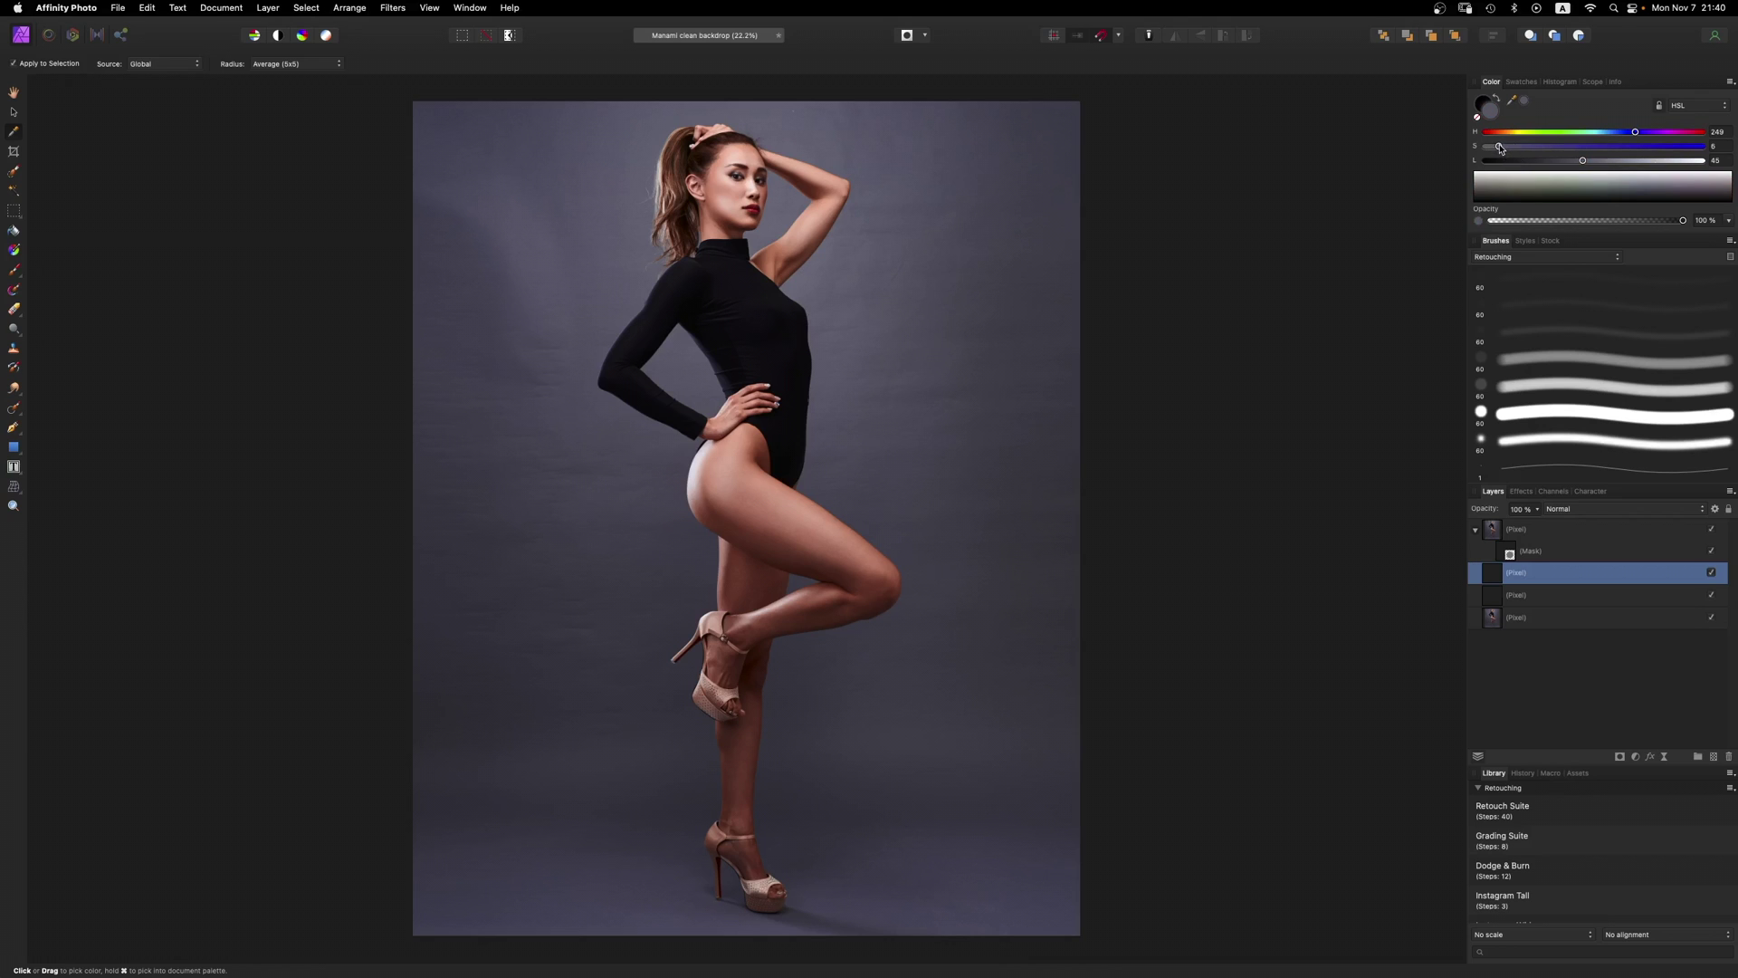
{"action": "left_click_drag", "start_coordinate": [592, 312], "coordinate": [582, 270]}
Step: Add an HSL adjustment above the photo layer with Saturation Shift at -100%
{"action": "left_click", "coordinate": [1572, 604]}
{"action": "left_click", "coordinate": [1640, 763]}
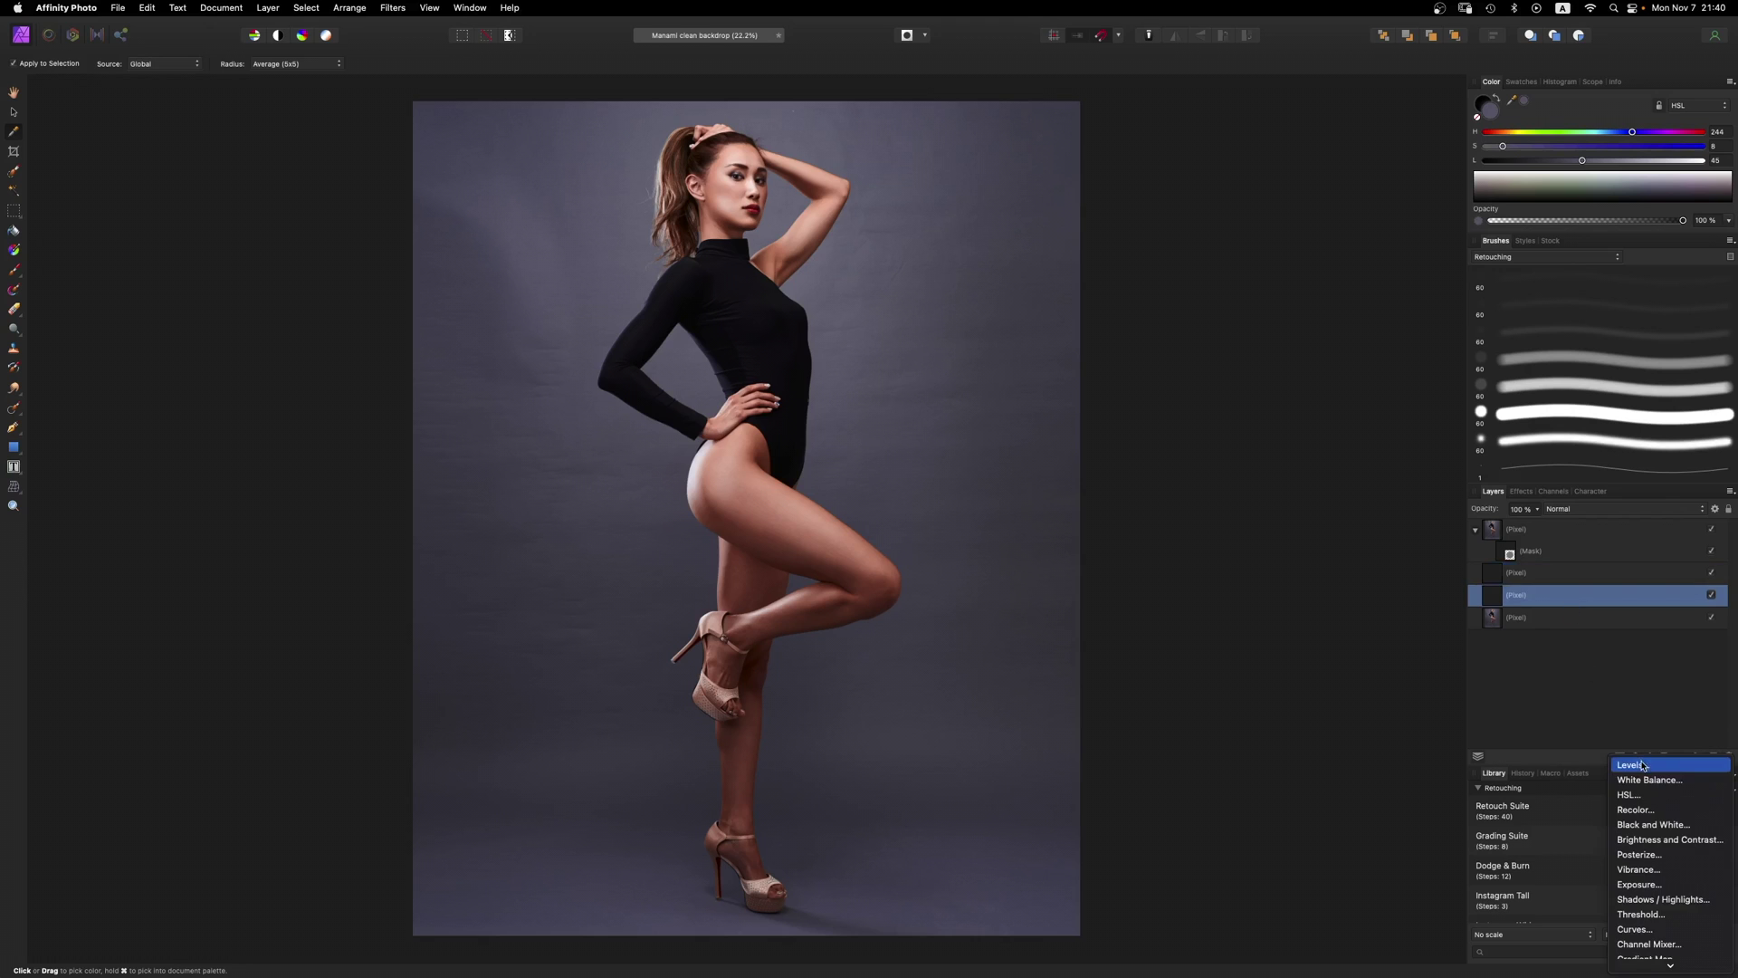
{"action": "left_click", "coordinate": [1638, 801]}
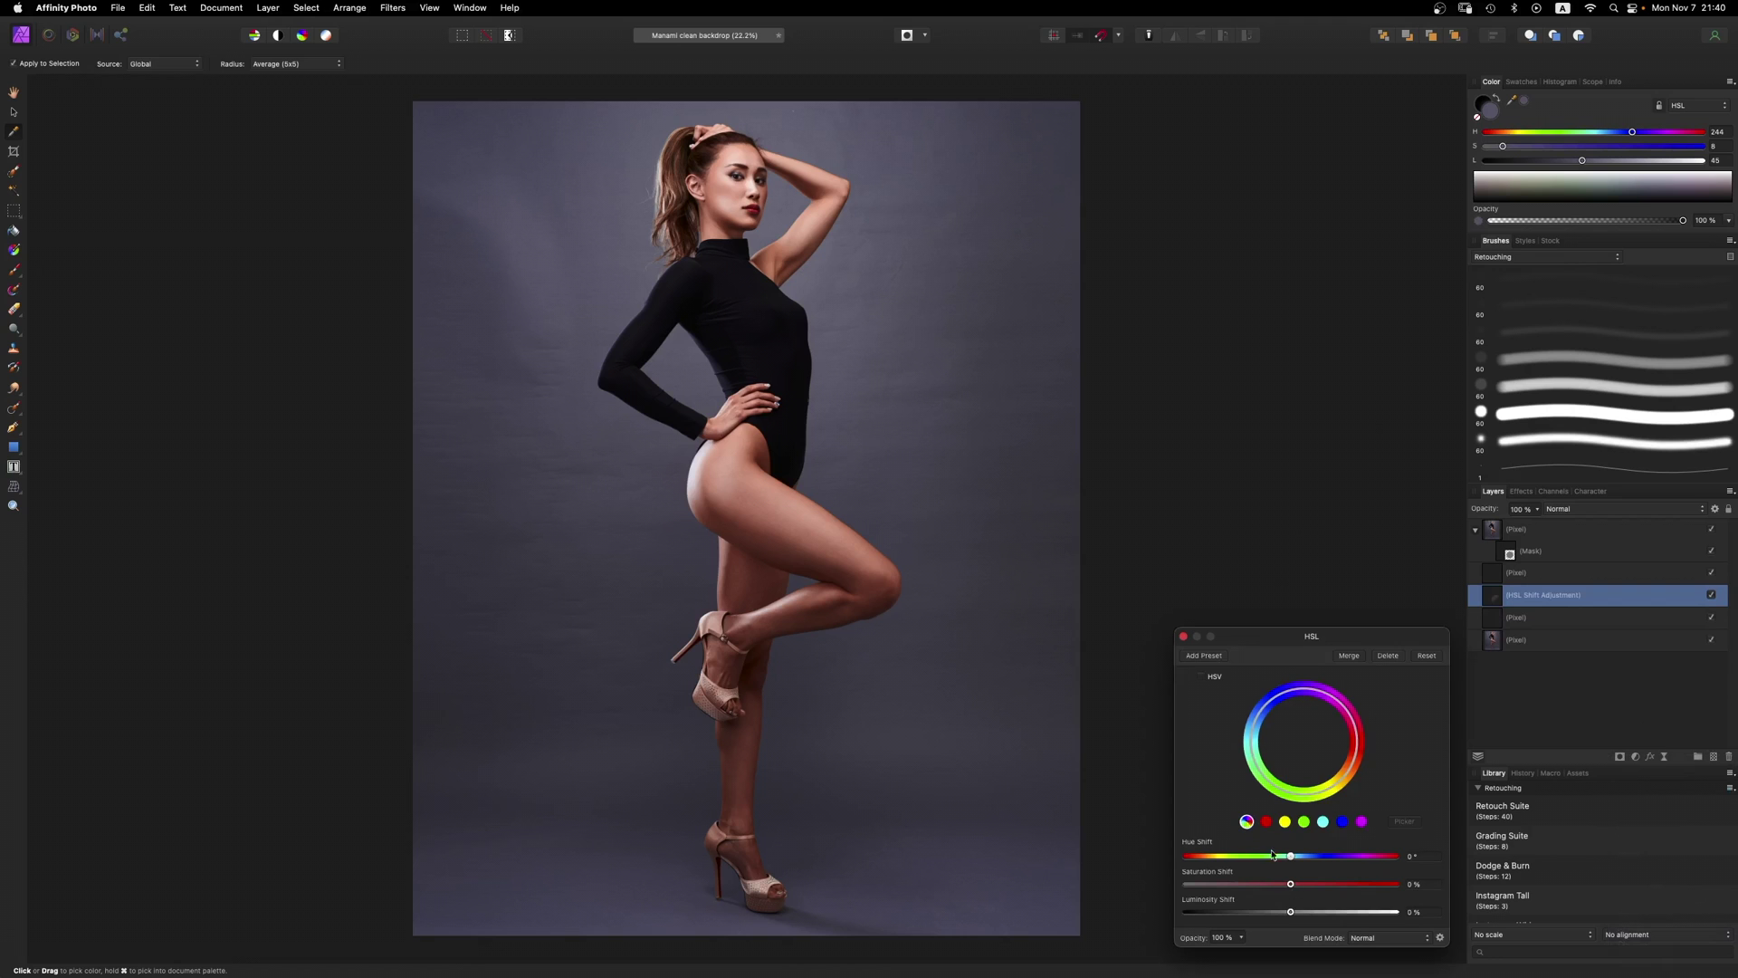
{"action": "left_click_drag", "start_coordinate": [1292, 887], "coordinate": [1166, 887]}
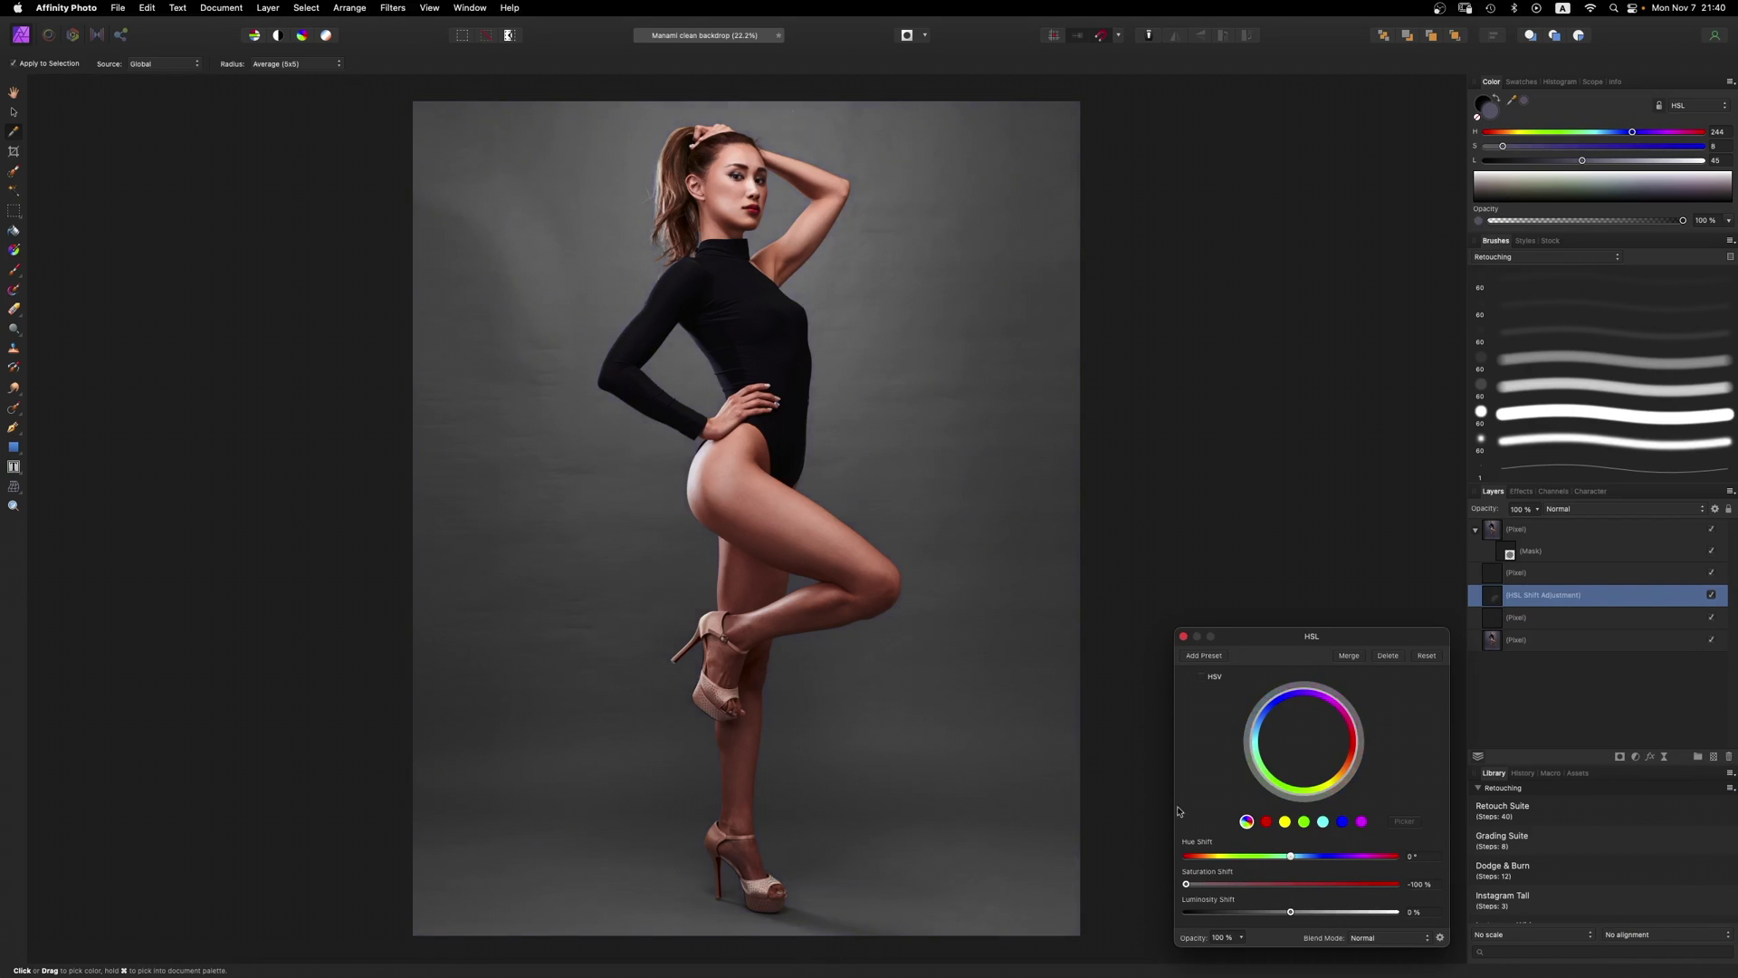
{"action": "left_click", "coordinate": [1184, 638]}
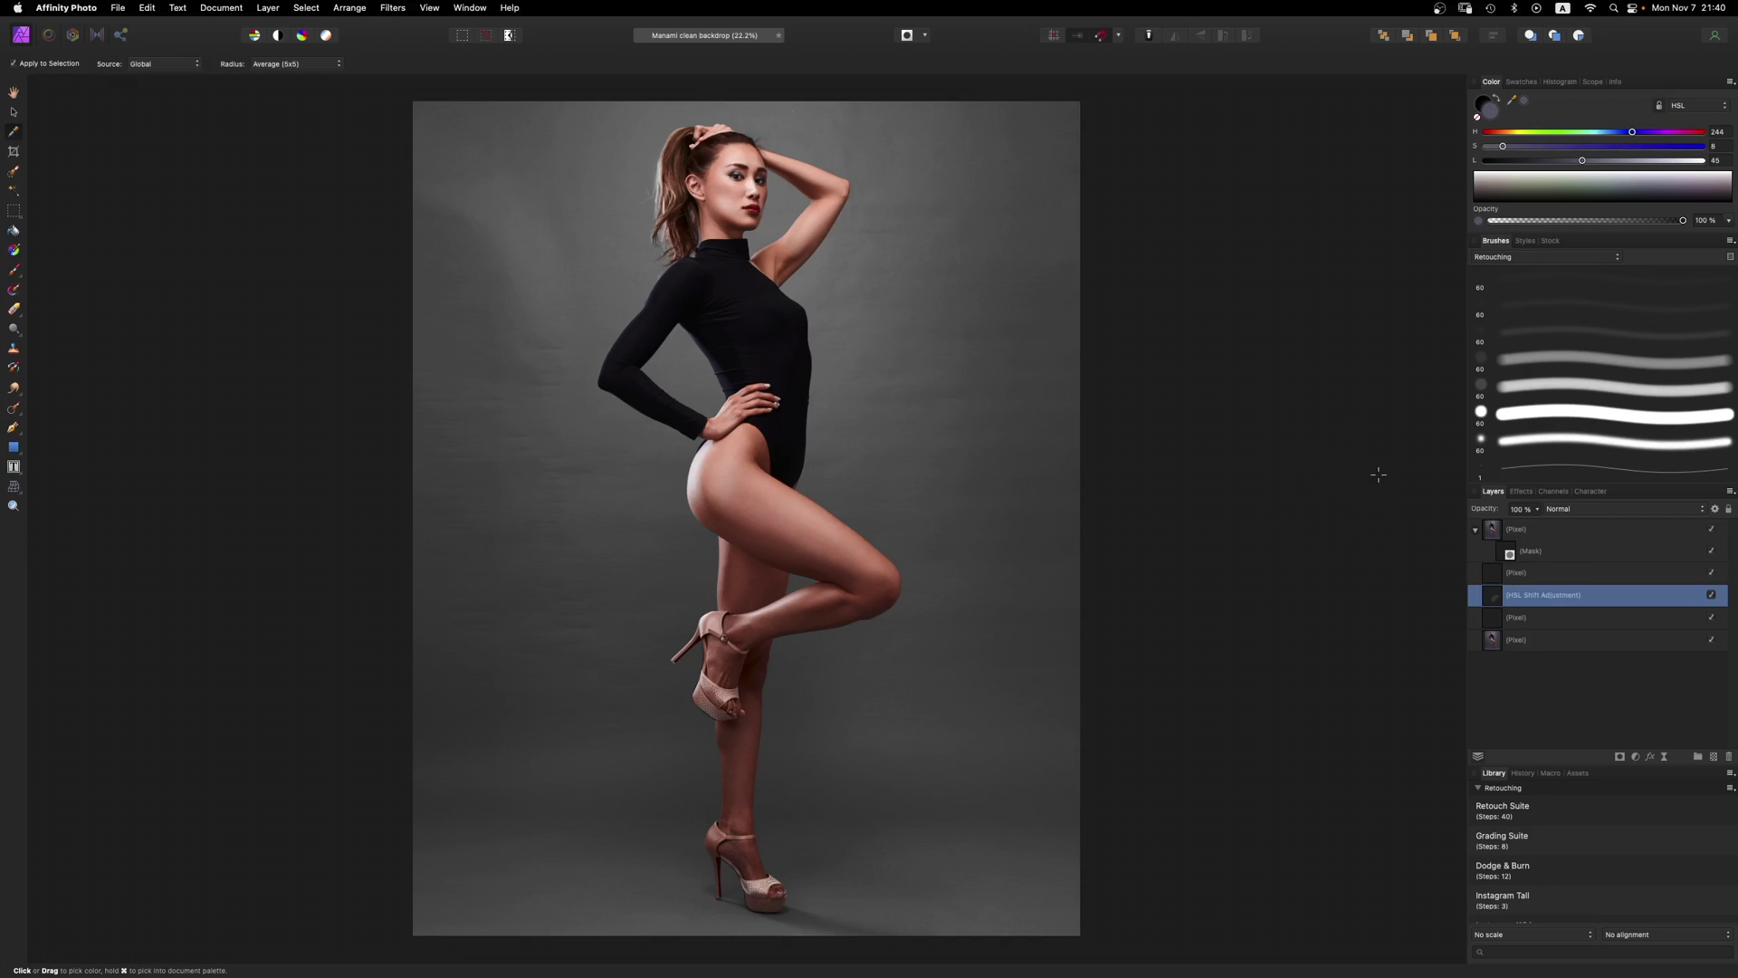
{"action": "left_click", "coordinate": [1540, 575]}
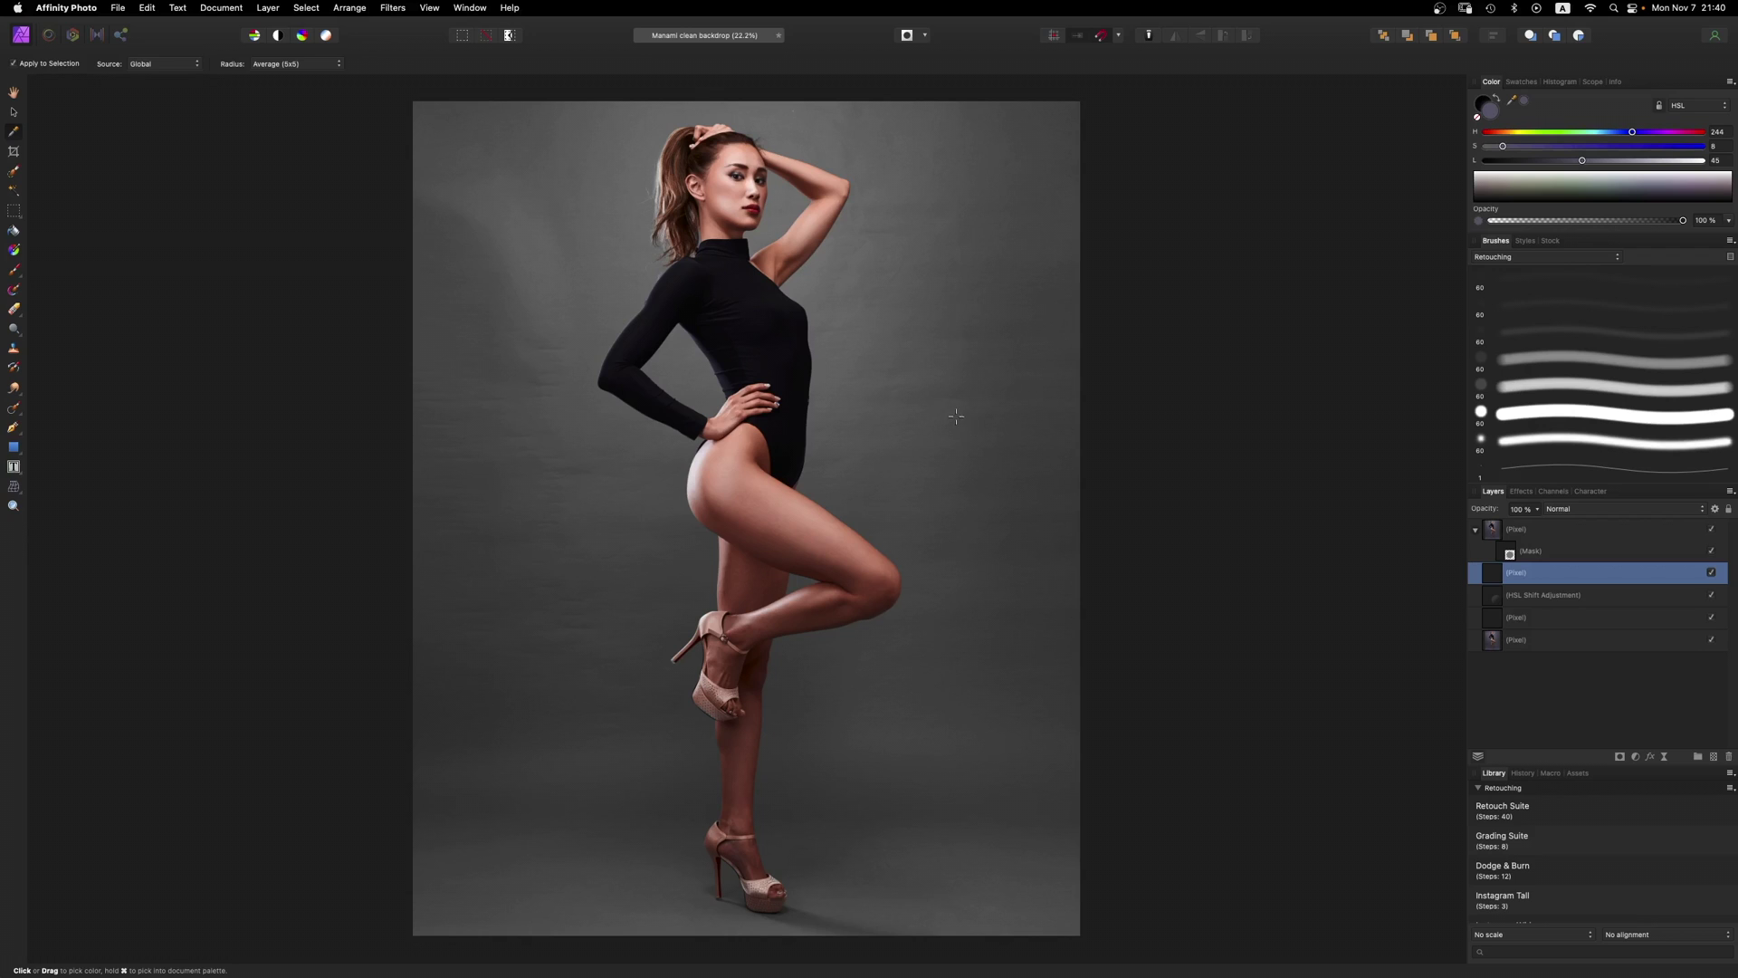
Step: Pick a soft low-flow brush, sample the backdrop grey, and enlarge the brush
{"action": "key", "text": "b"}
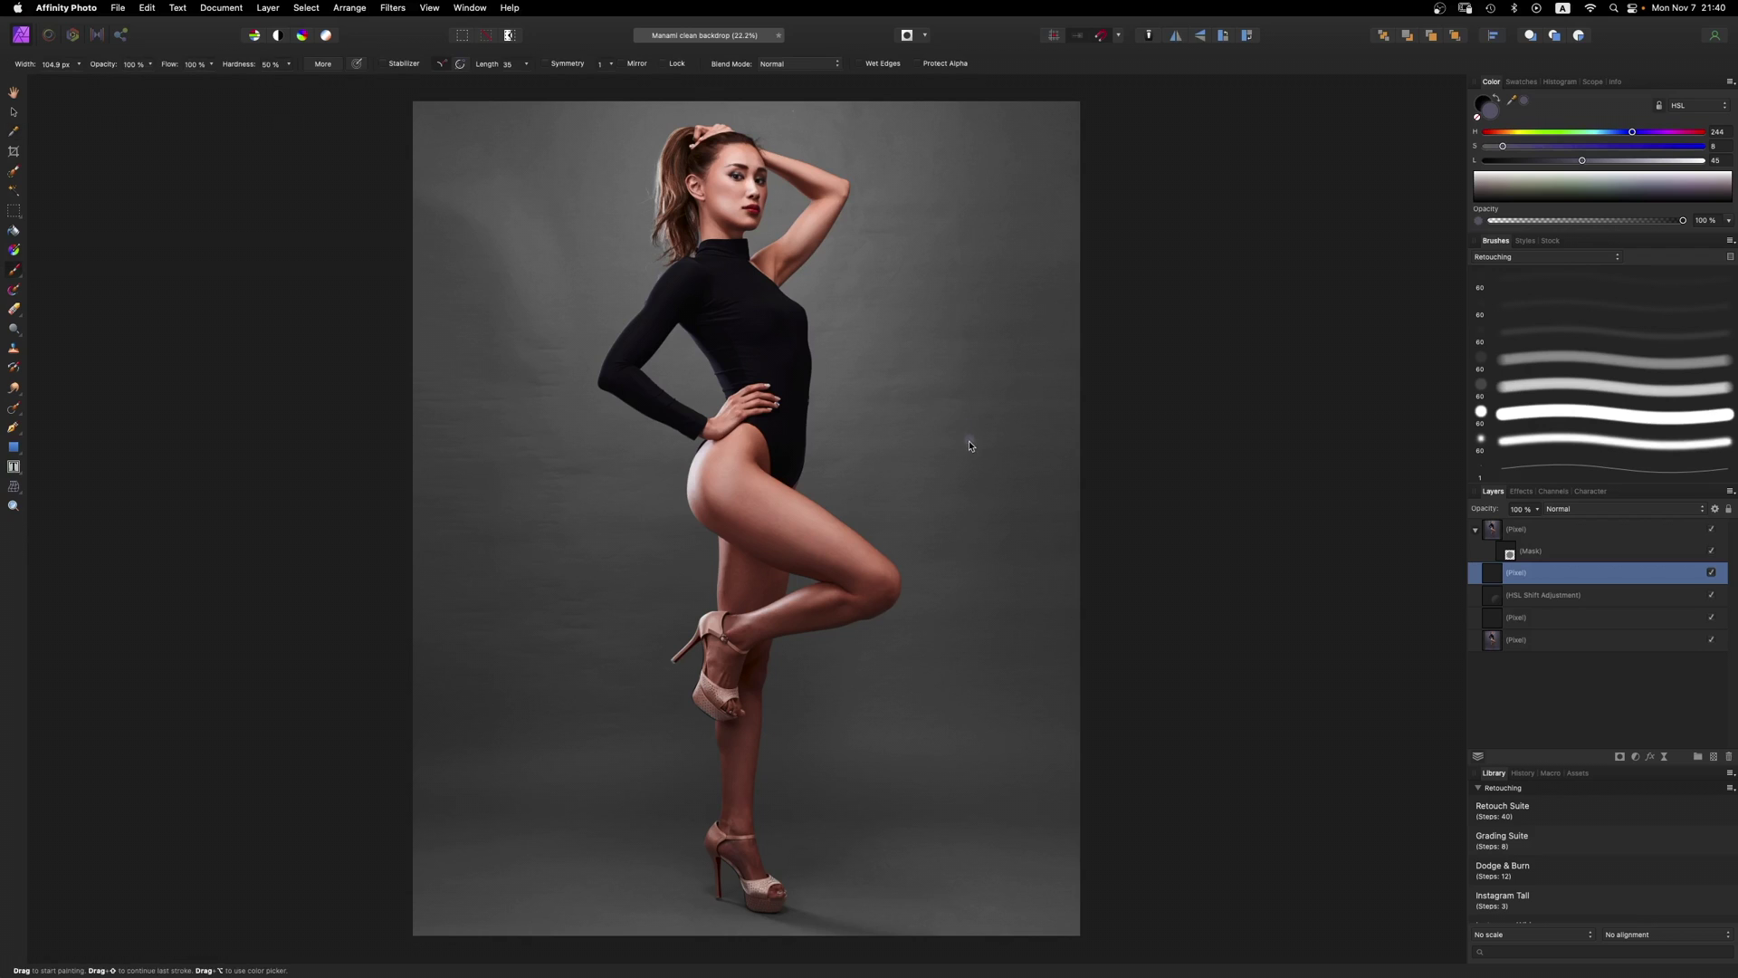
{"action": "left_click", "coordinate": [1596, 311]}
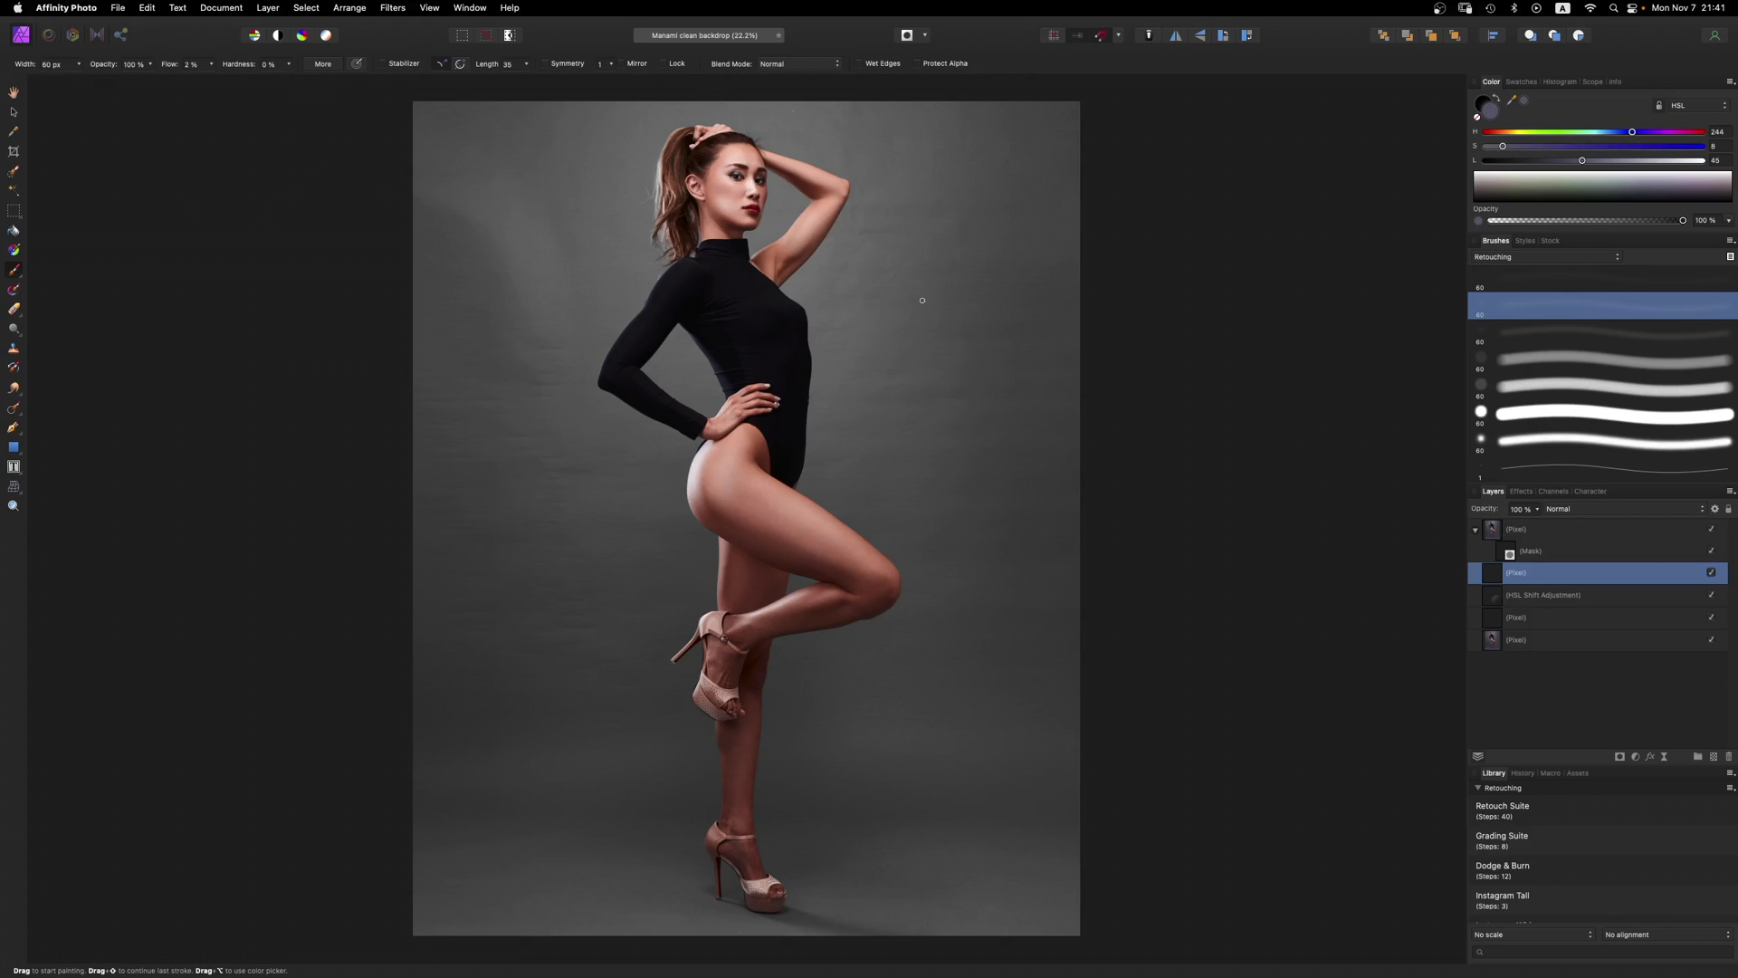
{"action": "left_click_drag", "start_coordinate": [917, 297], "coordinate": [879, 287]}
{"action": "key", "text": "bracketright"}
{"action": "key", "text": "bracketright"}
{"action": "key", "text": "bracketright"}
{"action": "key", "text": "bracketright"}
{"action": "key", "text": "bracketright"}
{"action": "key", "text": "bracketright"}
{"action": "key", "text": "bracketright"}
{"action": "key", "text": "bracketright"}
{"action": "key", "text": "bracketright"}
{"action": "key", "text": "bracketright"}
{"action": "key", "text": "bracketright"}
{"action": "key", "text": "bracketright"}
{"action": "key", "text": "bracketright"}
{"action": "key", "text": "bracketright"}
{"action": "key", "text": "bracketright"}
{"action": "key", "text": "bracketright"}
{"action": "key", "text": "bracketright"}
{"action": "key", "text": "bracketright"}
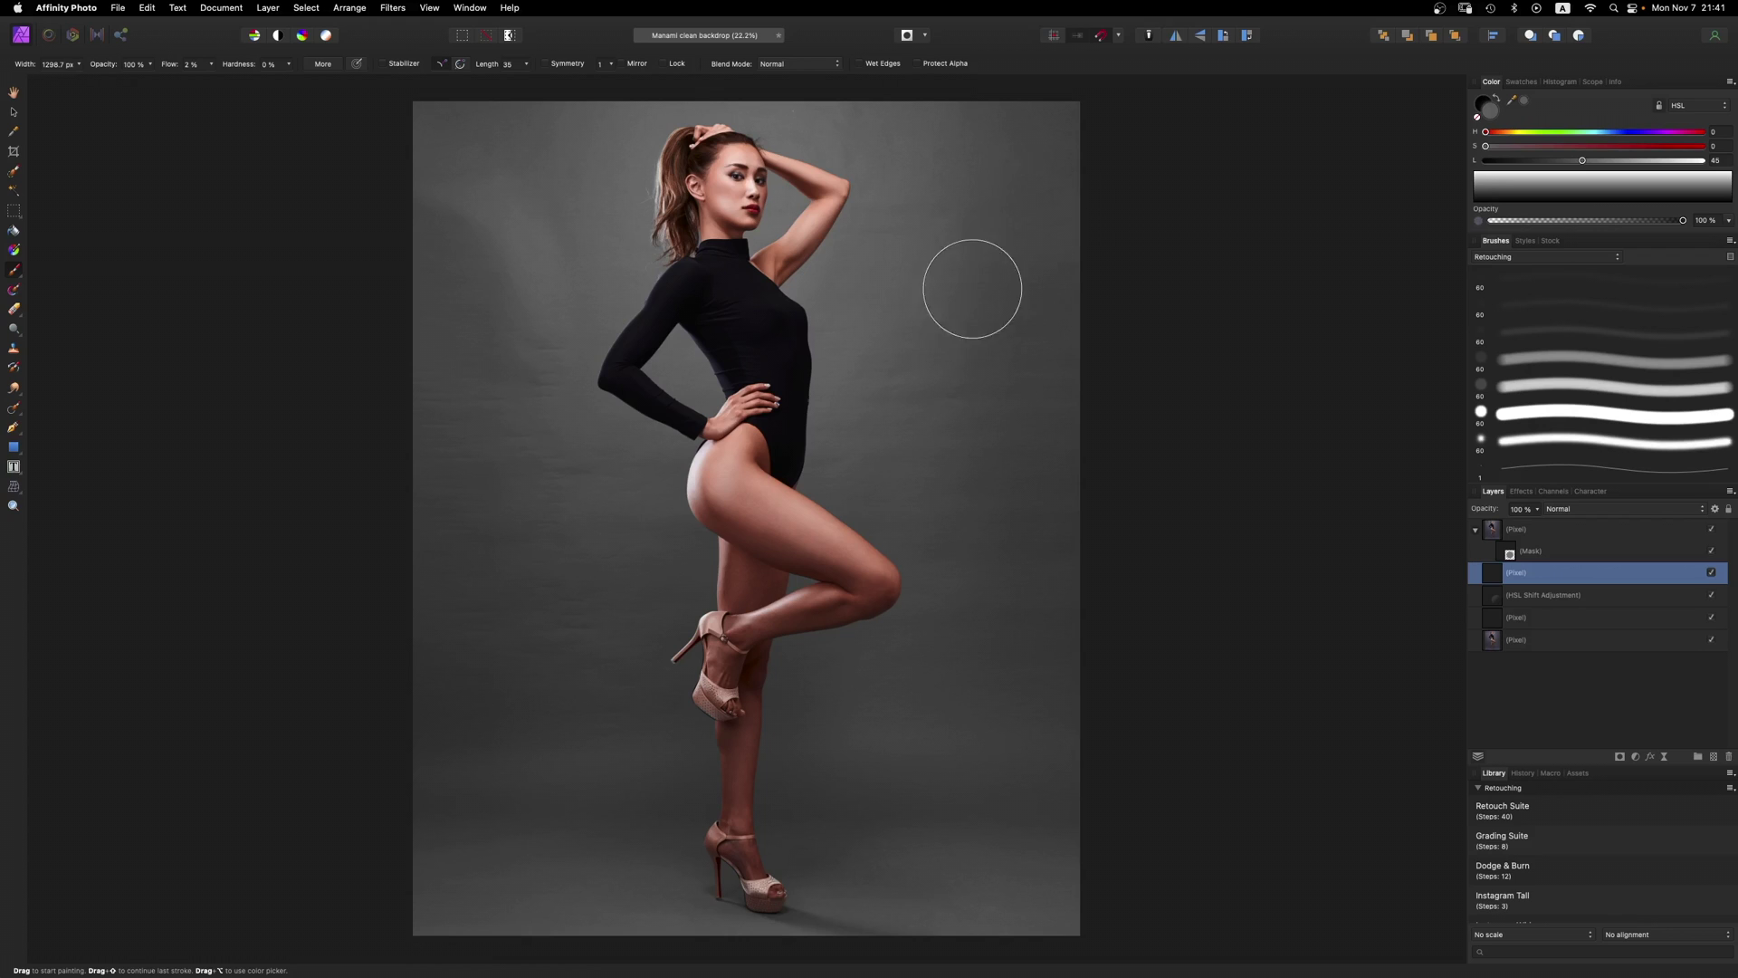
Step: Paint flat lighter grey bands with a large hard brush, undo them, and pick a soft preset
{"action": "left_click", "coordinate": [1586, 418]}
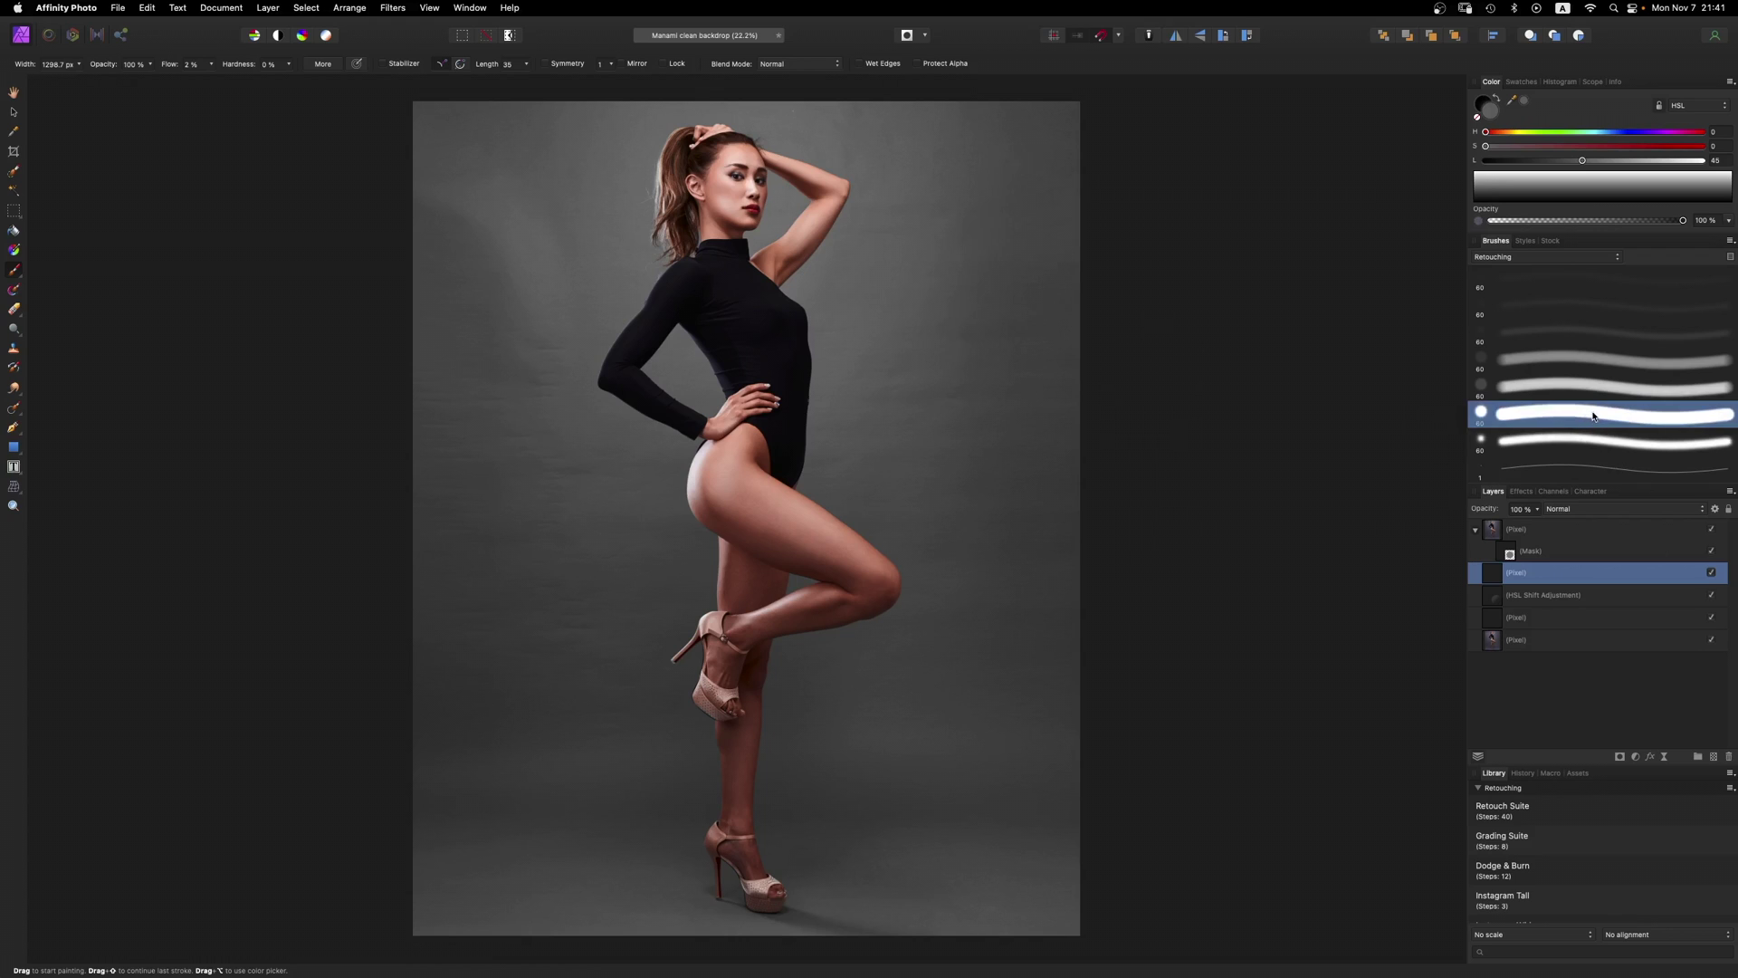
{"action": "key", "text": "]"}
{"action": "key", "text": "]"}
{"action": "key", "text": "]"}
{"action": "key", "text": "]"}
{"action": "key", "text": "]"}
{"action": "key", "text": "]"}
{"action": "key", "text": "]"}
{"action": "key", "text": "]"}
{"action": "key", "text": "]"}
{"action": "key", "text": "]"}
{"action": "key", "text": "]"}
{"action": "key", "text": "]"}
{"action": "key", "text": "]"}
{"action": "key", "text": "]"}
{"action": "key", "text": "]"}
{"action": "key", "text": "]"}
{"action": "key", "text": "]"}
{"action": "key", "text": "]"}
{"action": "key", "text": "]"}
{"action": "key", "text": "]"}
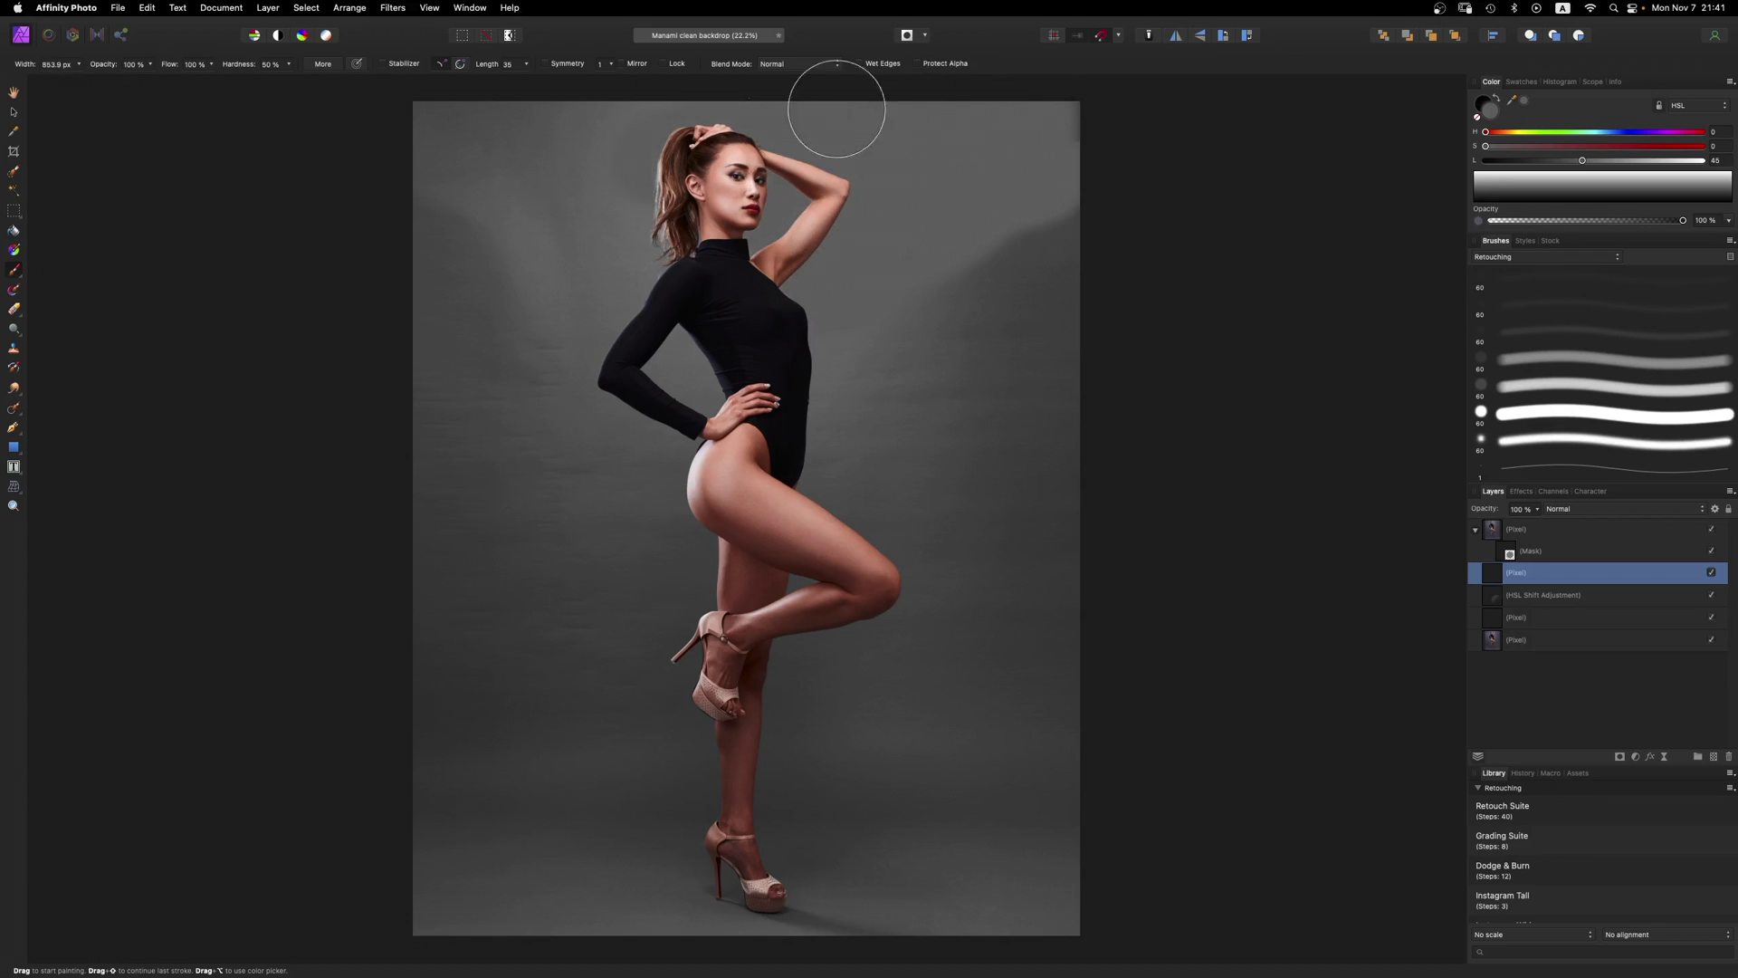
{"action": "mouse_move", "coordinate": [1029, 248]}
{"action": "left_mouse_down"}
{"action": "mouse_move", "coordinate": [924, 347]}
{"action": "mouse_move", "coordinate": [582, 444]}
{"action": "mouse_move", "coordinate": [558, 318]}
{"action": "mouse_move", "coordinate": [735, 185]}
{"action": "mouse_move", "coordinate": [676, 112]}
{"action": "mouse_move", "coordinate": [339, 162]}
{"action": "mouse_move", "coordinate": [194, 256]}
{"action": "mouse_move", "coordinate": [520, 401]}
{"action": "mouse_move", "coordinate": [905, 412]}
{"action": "mouse_move", "coordinate": [962, 478]}
{"action": "mouse_move", "coordinate": [1083, 476]}
{"action": "mouse_move", "coordinate": [809, 617]}
{"action": "mouse_move", "coordinate": [612, 673]}
{"action": "mouse_move", "coordinate": [1075, 686]}
{"action": "mouse_move", "coordinate": [970, 601]}
{"action": "left_mouse_up"}
{"action": "mouse_move", "coordinate": [368, 633]}
{"action": "left_mouse_down"}
{"action": "mouse_move", "coordinate": [471, 778]}
{"action": "mouse_move", "coordinate": [985, 758]}
{"action": "mouse_move", "coordinate": [1082, 827]}
{"action": "mouse_move", "coordinate": [678, 870]}
{"action": "mouse_move", "coordinate": [568, 928]}
{"action": "mouse_move", "coordinate": [966, 953]}
{"action": "mouse_move", "coordinate": [1042, 898]}
{"action": "left_mouse_up"}
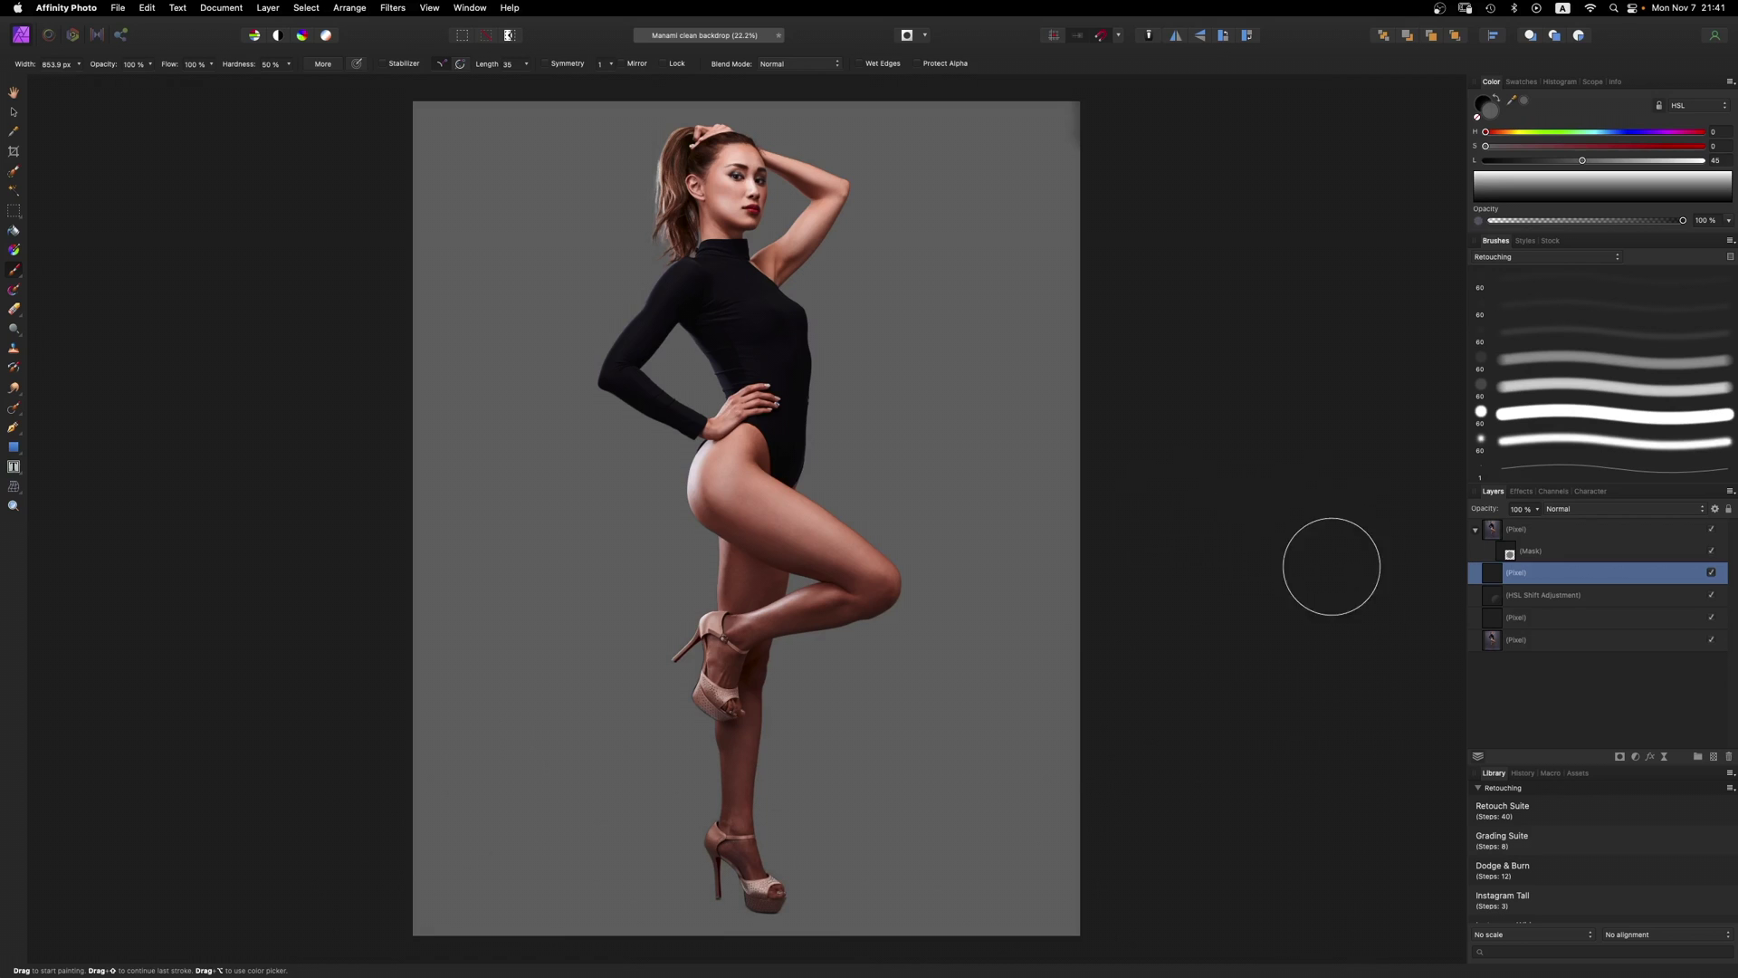
{"action": "key", "text": "super+z"}
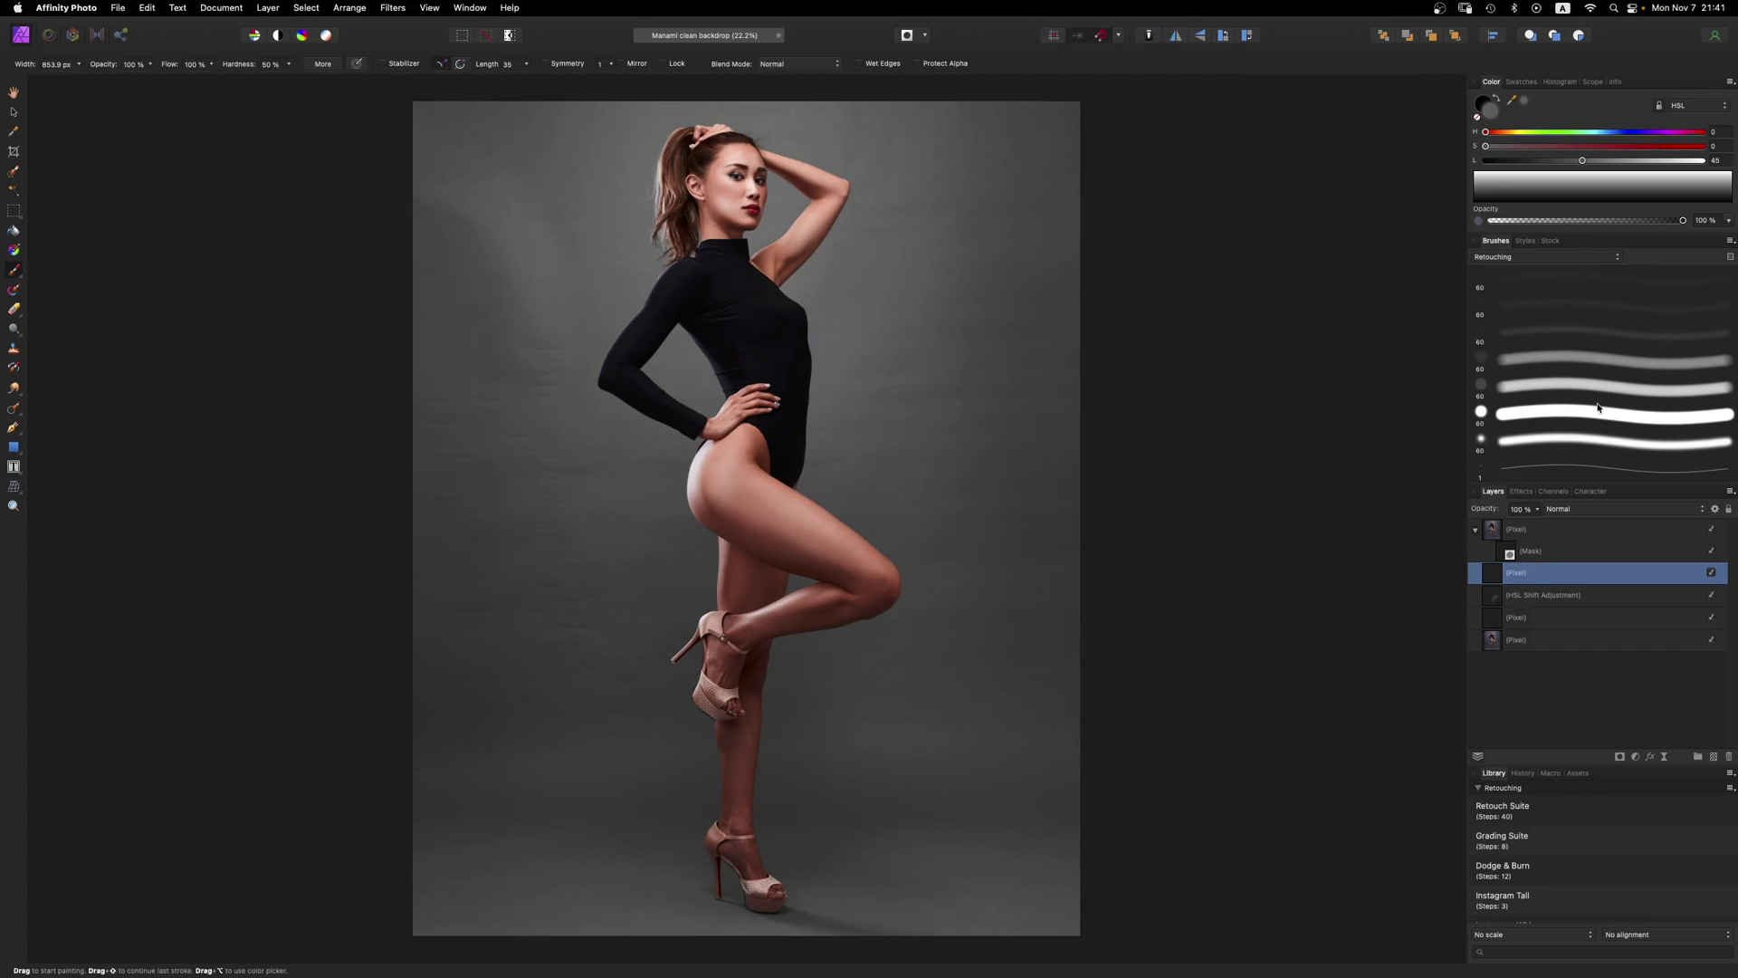
{"action": "left_click", "coordinate": [1600, 307]}
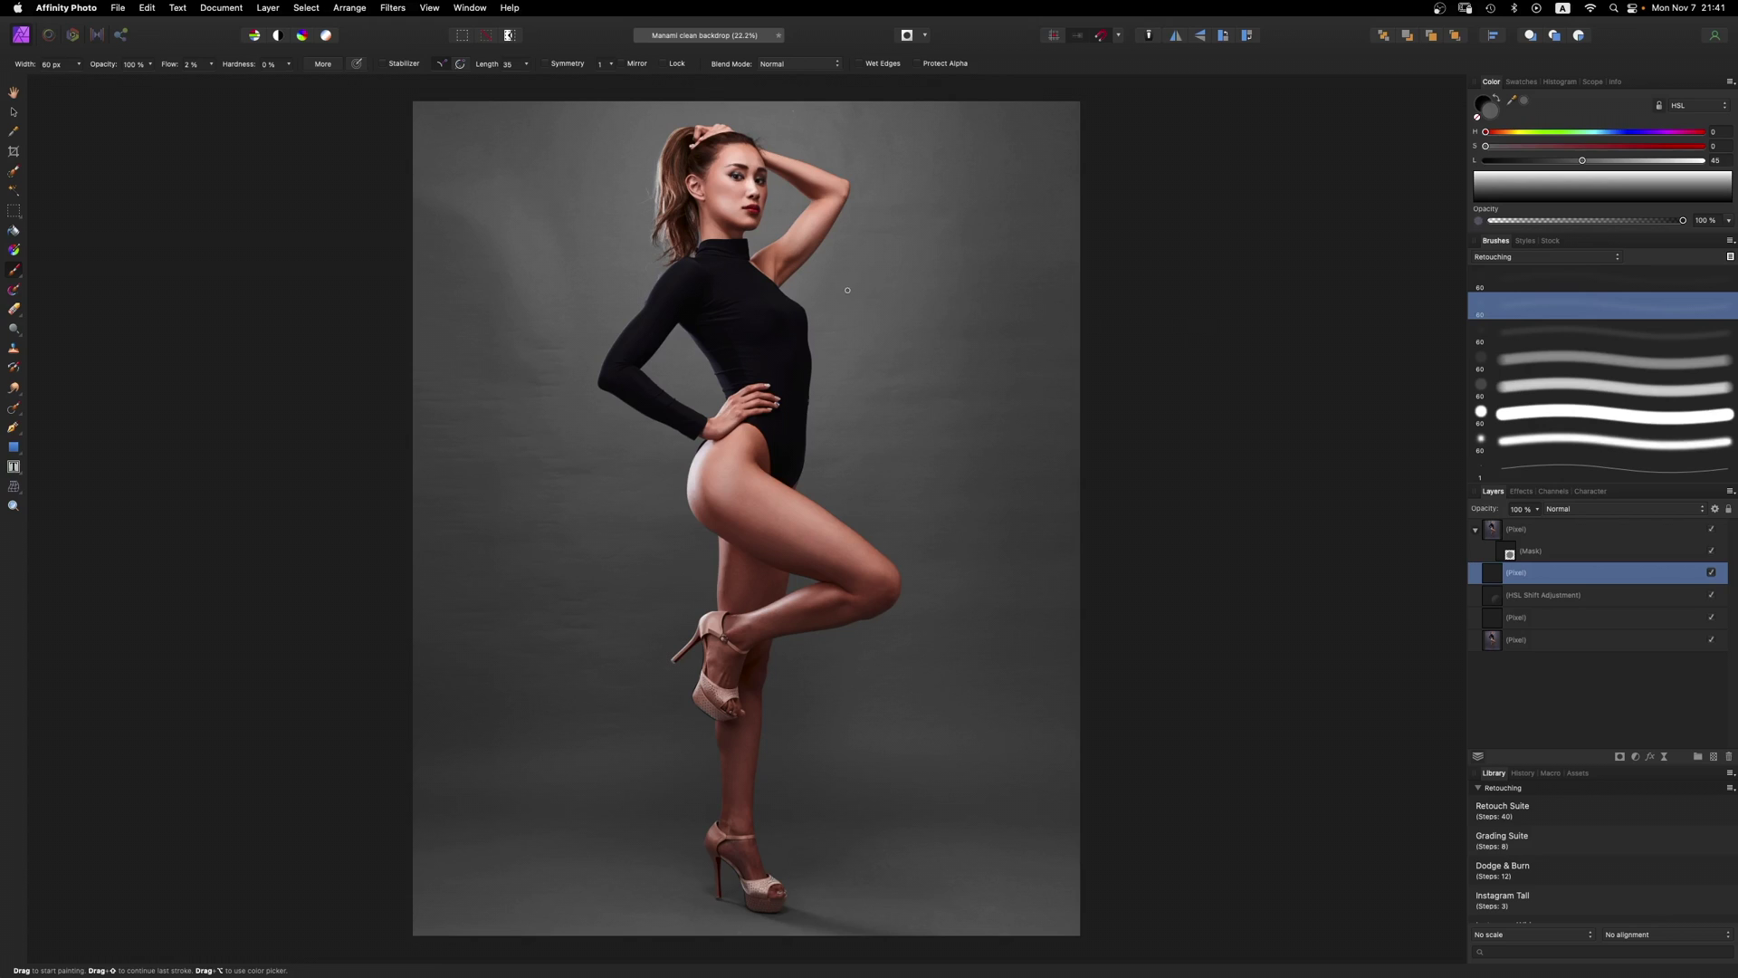
Step: Enlarge the brush, sample various backdrop greys, and smooth the shadowed upper-left backdrop
{"action": "key", "text": "]"}
{"action": "key", "text": "]"}
{"action": "key", "text": "]"}
{"action": "key", "text": "]"}
{"action": "key", "text": "]"}
{"action": "key", "text": "]"}
{"action": "key", "text": "]"}
{"action": "key", "text": "]"}
{"action": "key", "text": "]"}
{"action": "key", "text": "]"}
{"action": "key", "text": "]"}
{"action": "key", "text": "]"}
{"action": "key", "text": "]"}
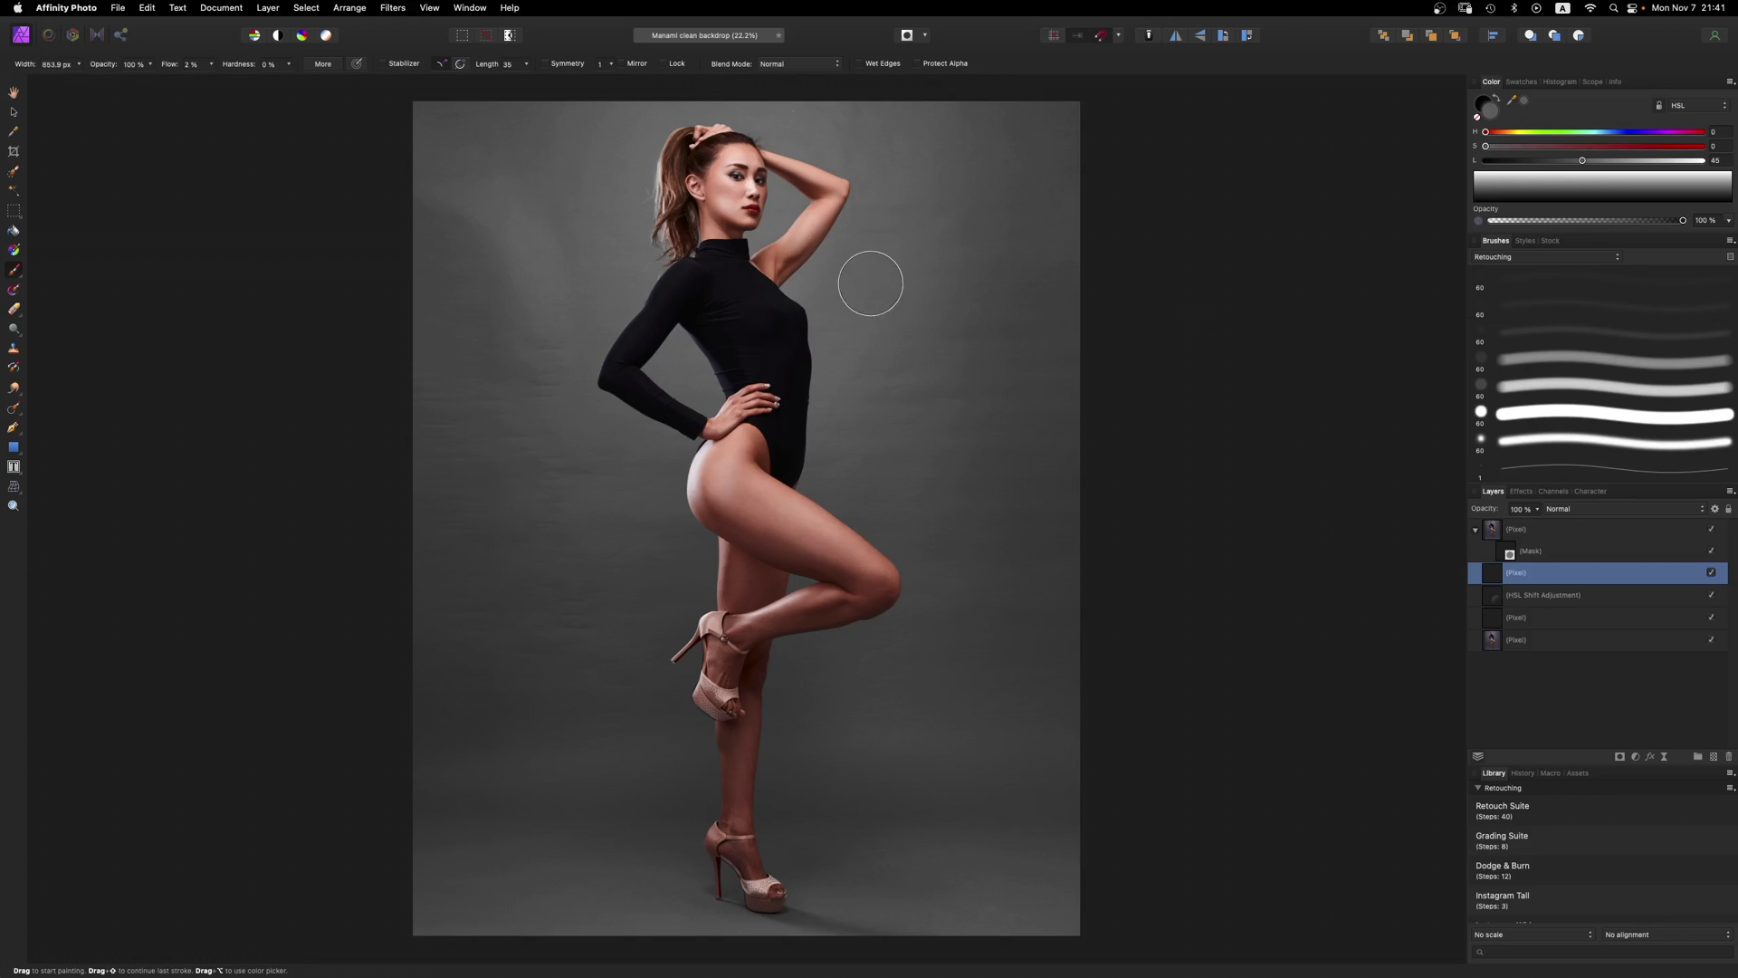
{"action": "left_click", "coordinate": [868, 278], "text": "alt"}
{"action": "key", "text": "]"}
{"action": "key", "text": "]"}
{"action": "key", "text": "]"}
{"action": "key", "text": "]"}
{"action": "key", "text": "]"}
{"action": "key", "text": "]"}
{"action": "key", "text": "]"}
{"action": "left_click", "coordinate": [1048, 143], "text": "alt"}
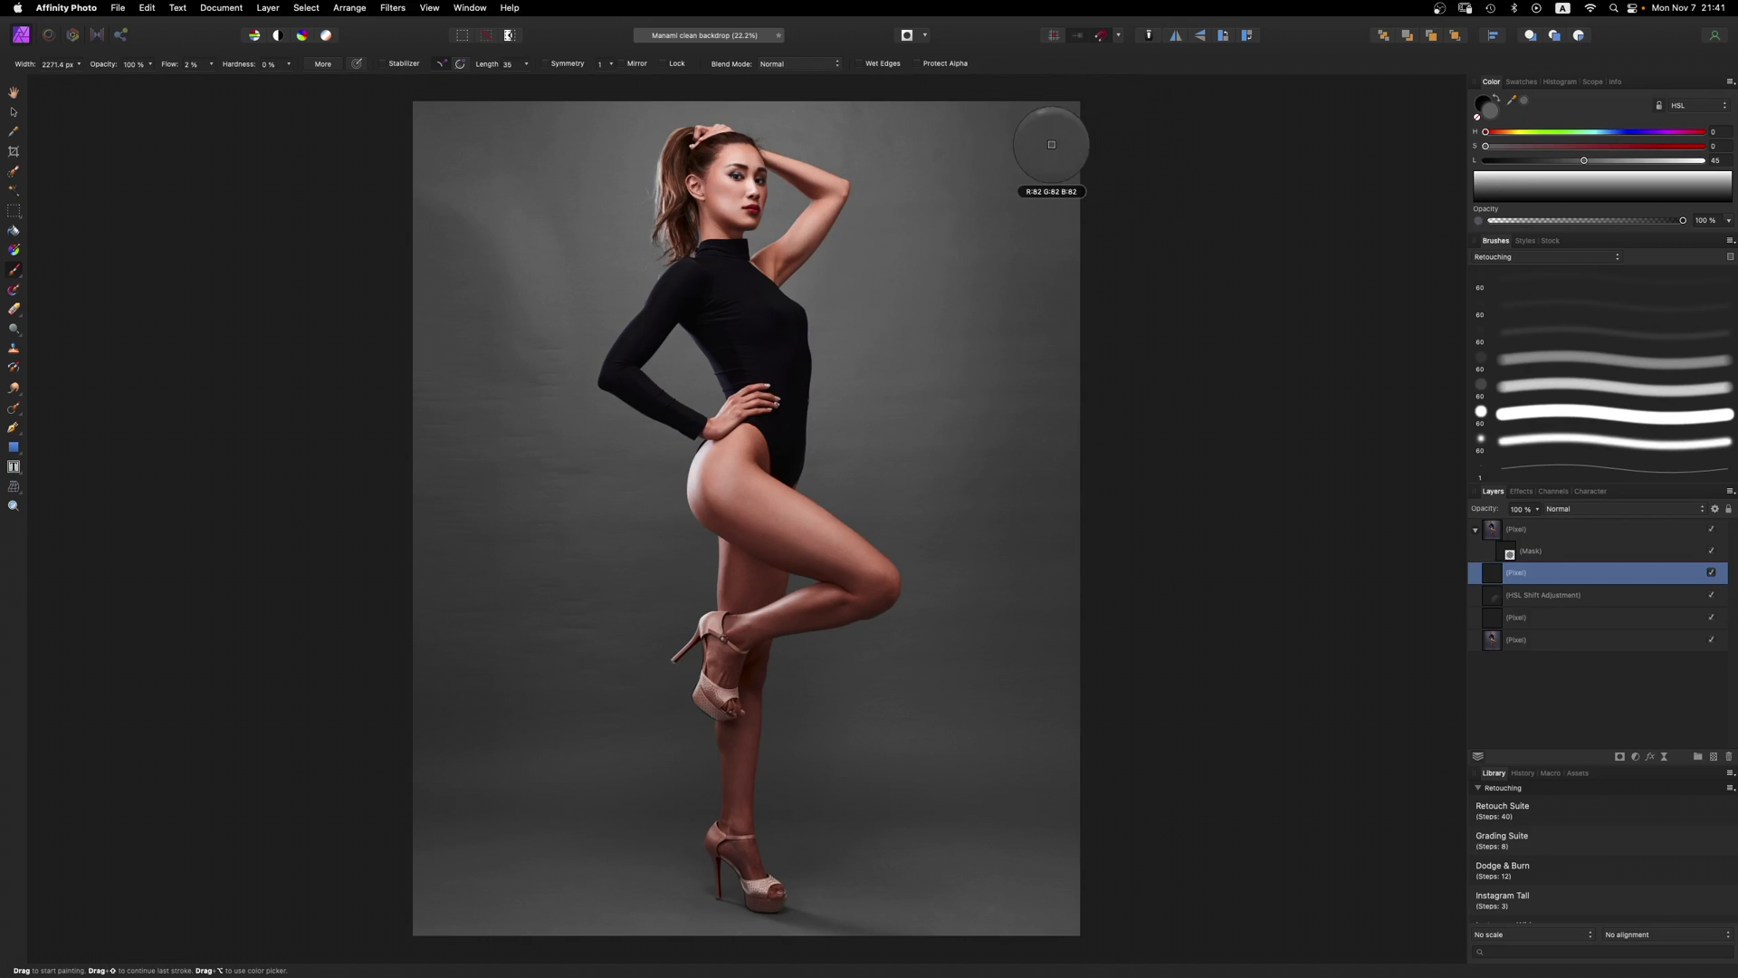
{"action": "key", "text": "bracketright"}
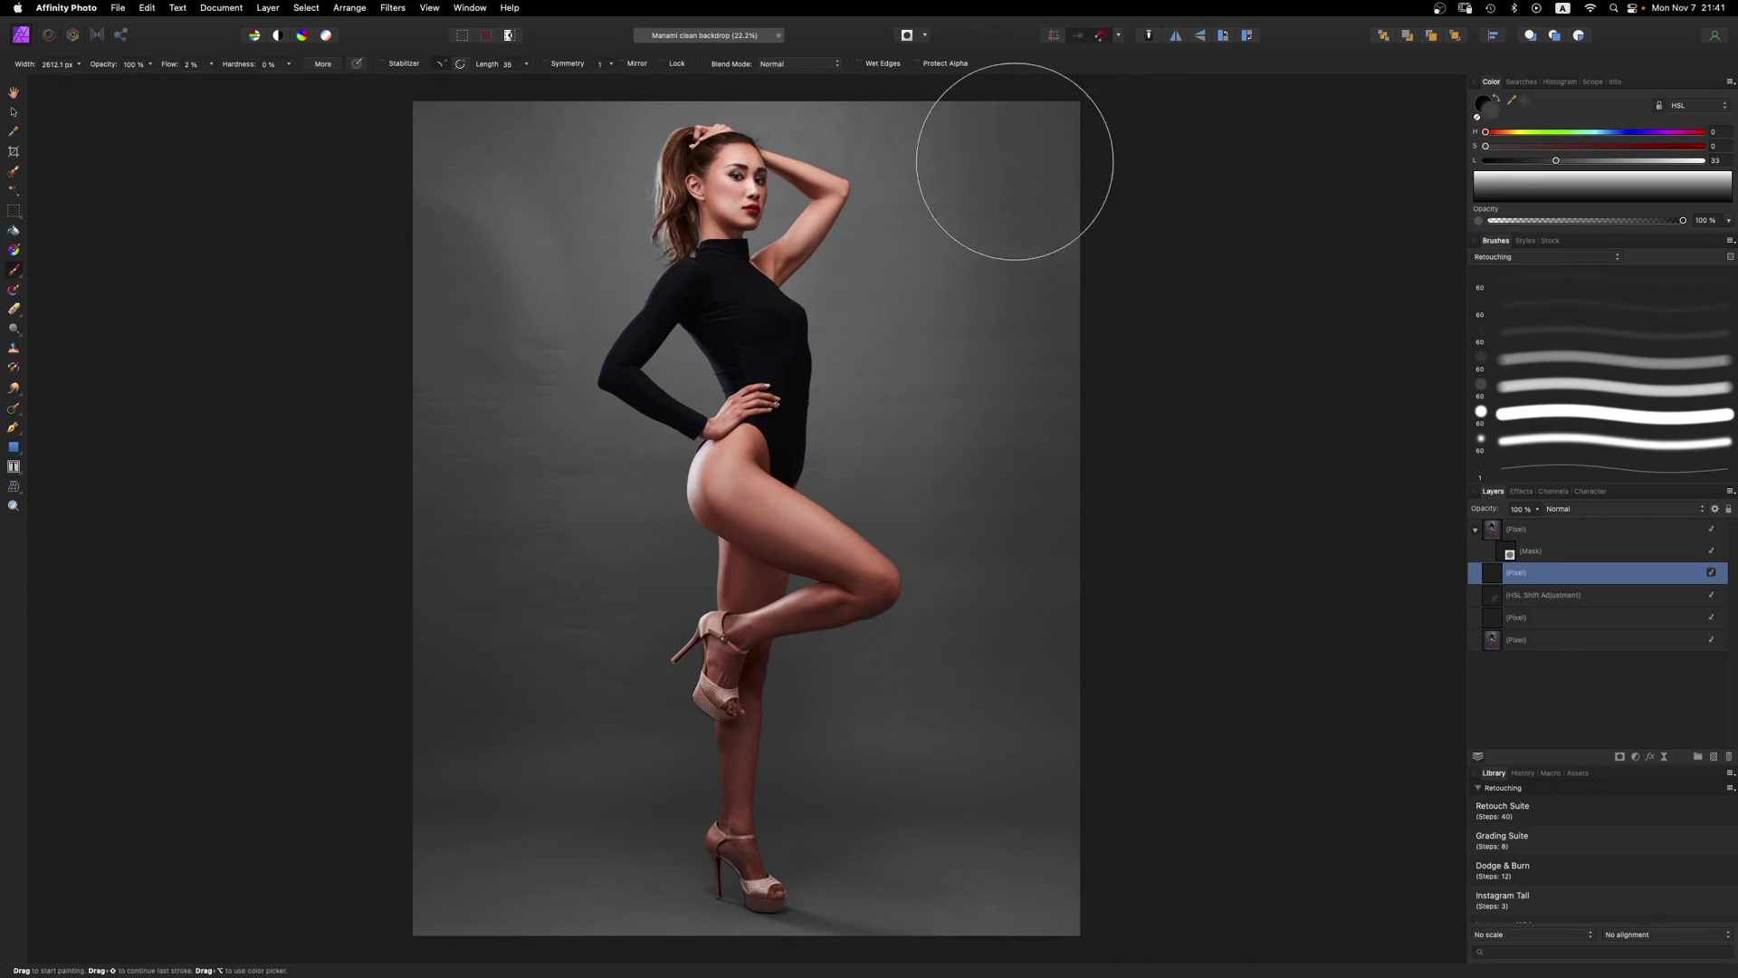
{"action": "left_click", "coordinate": [1019, 453], "text": "alt"}
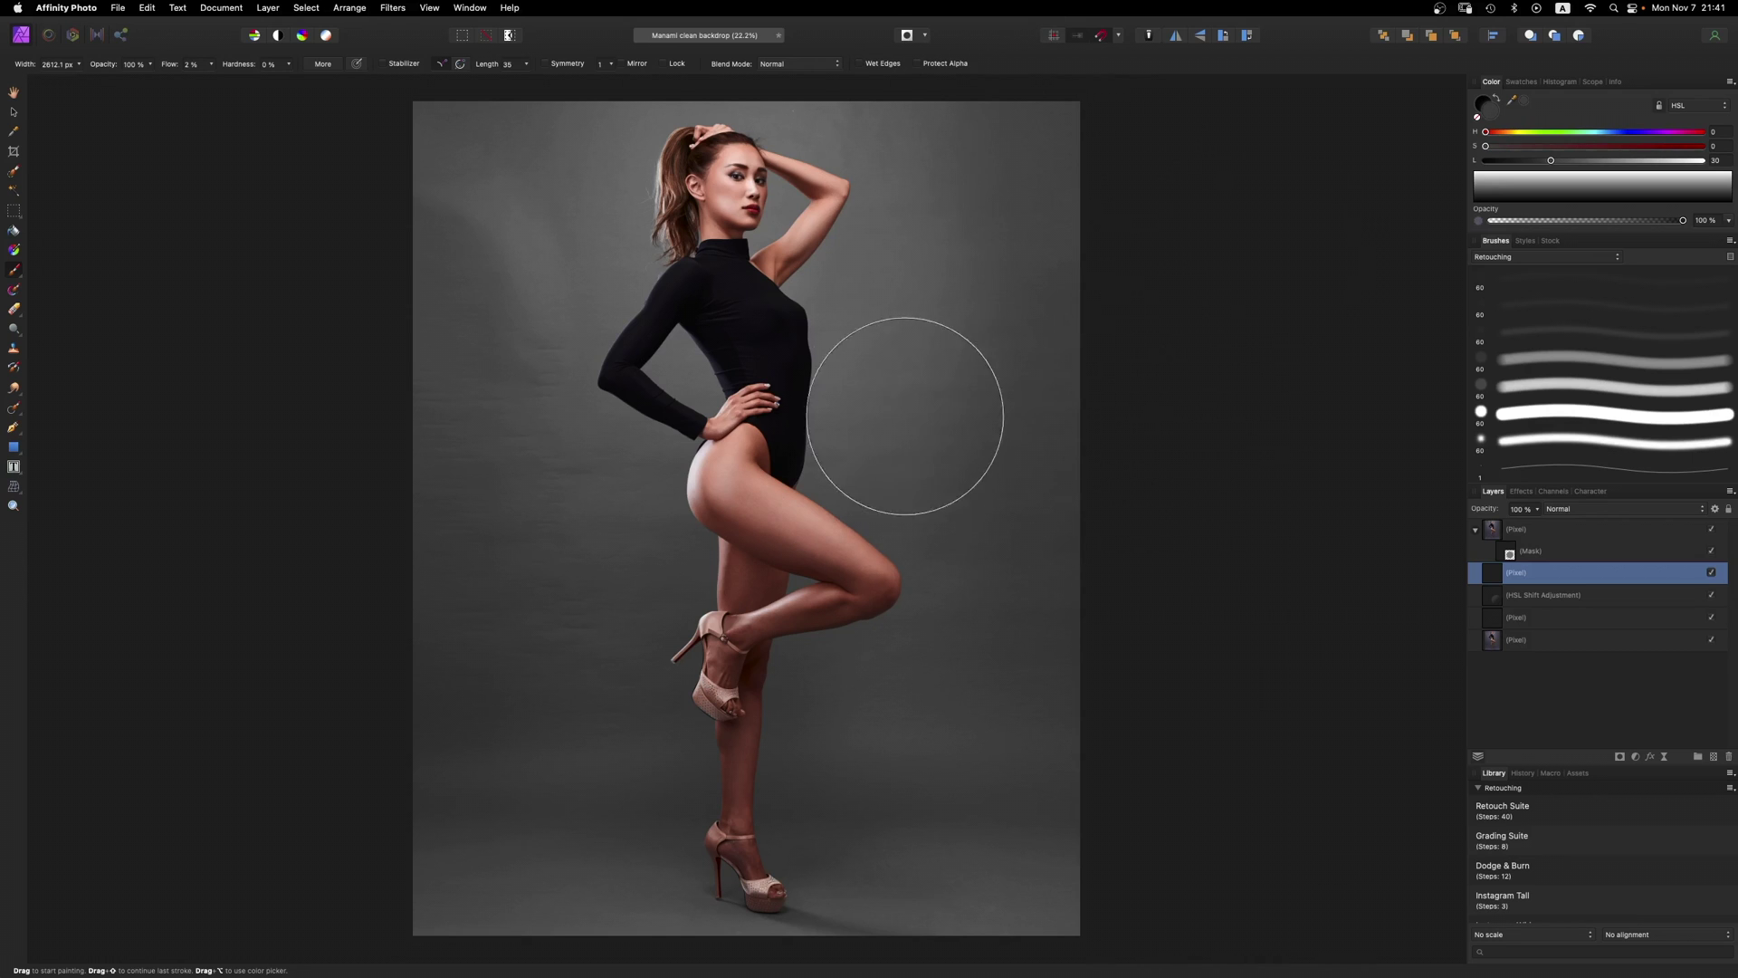
{"action": "left_click", "coordinate": [892, 355], "text": "alt"}
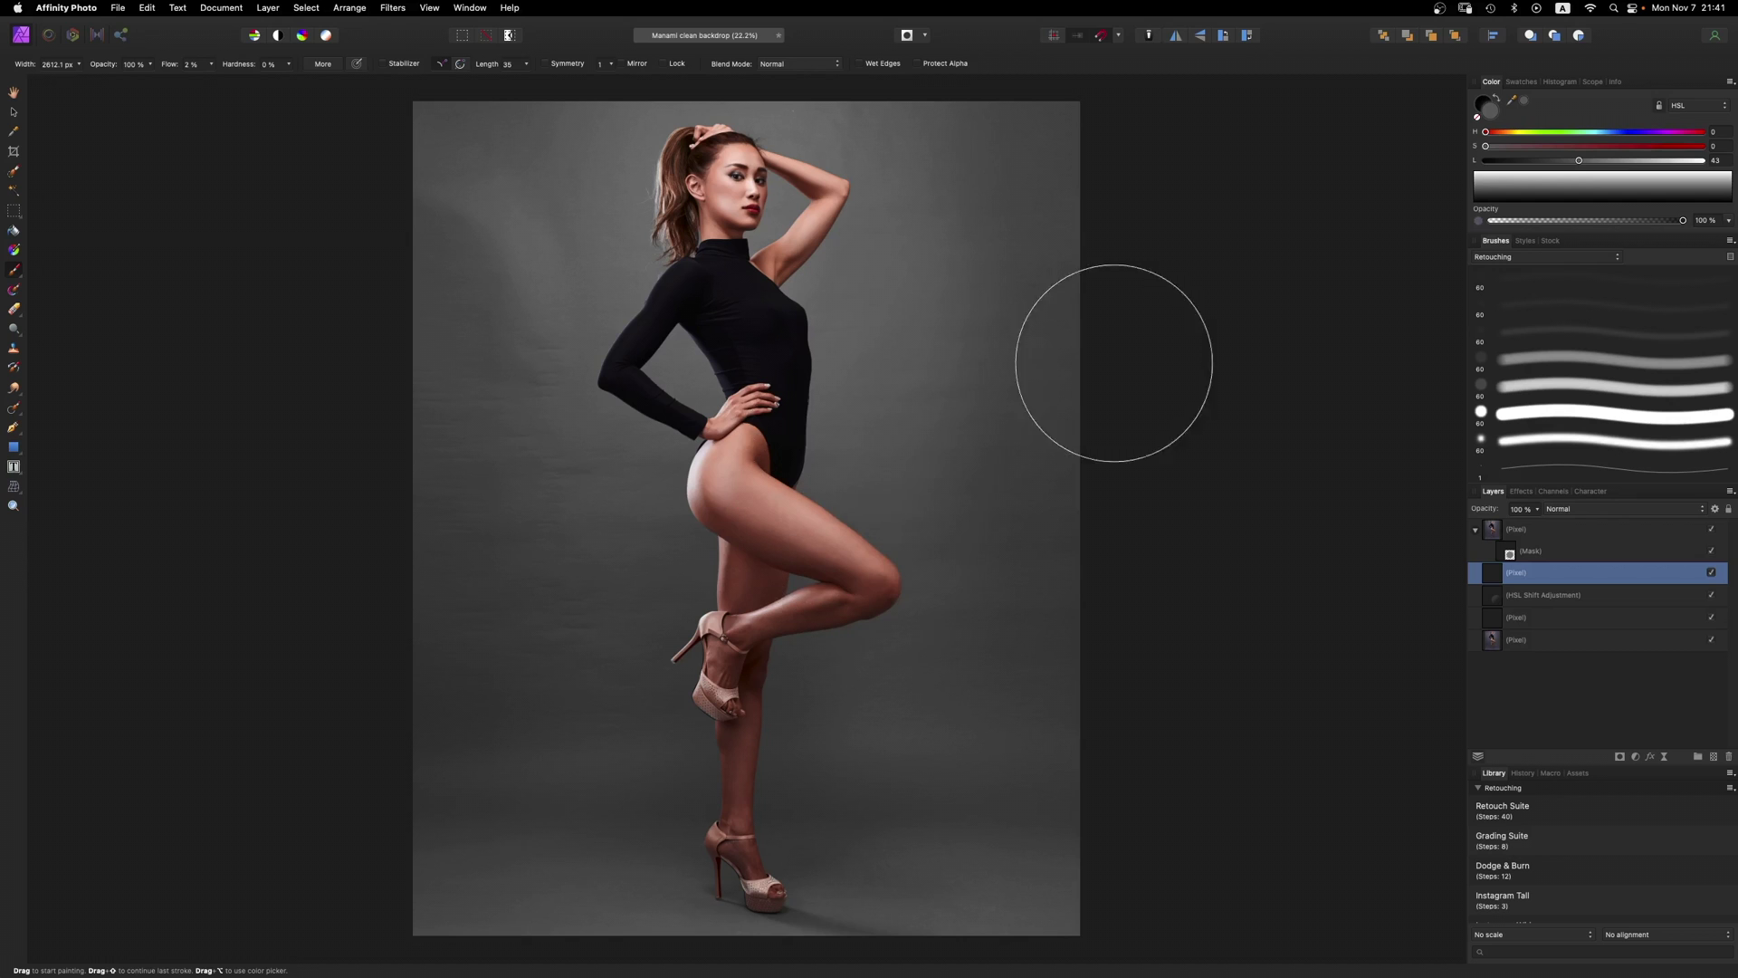
{"action": "left_click", "coordinate": [989, 525], "text": "alt"}
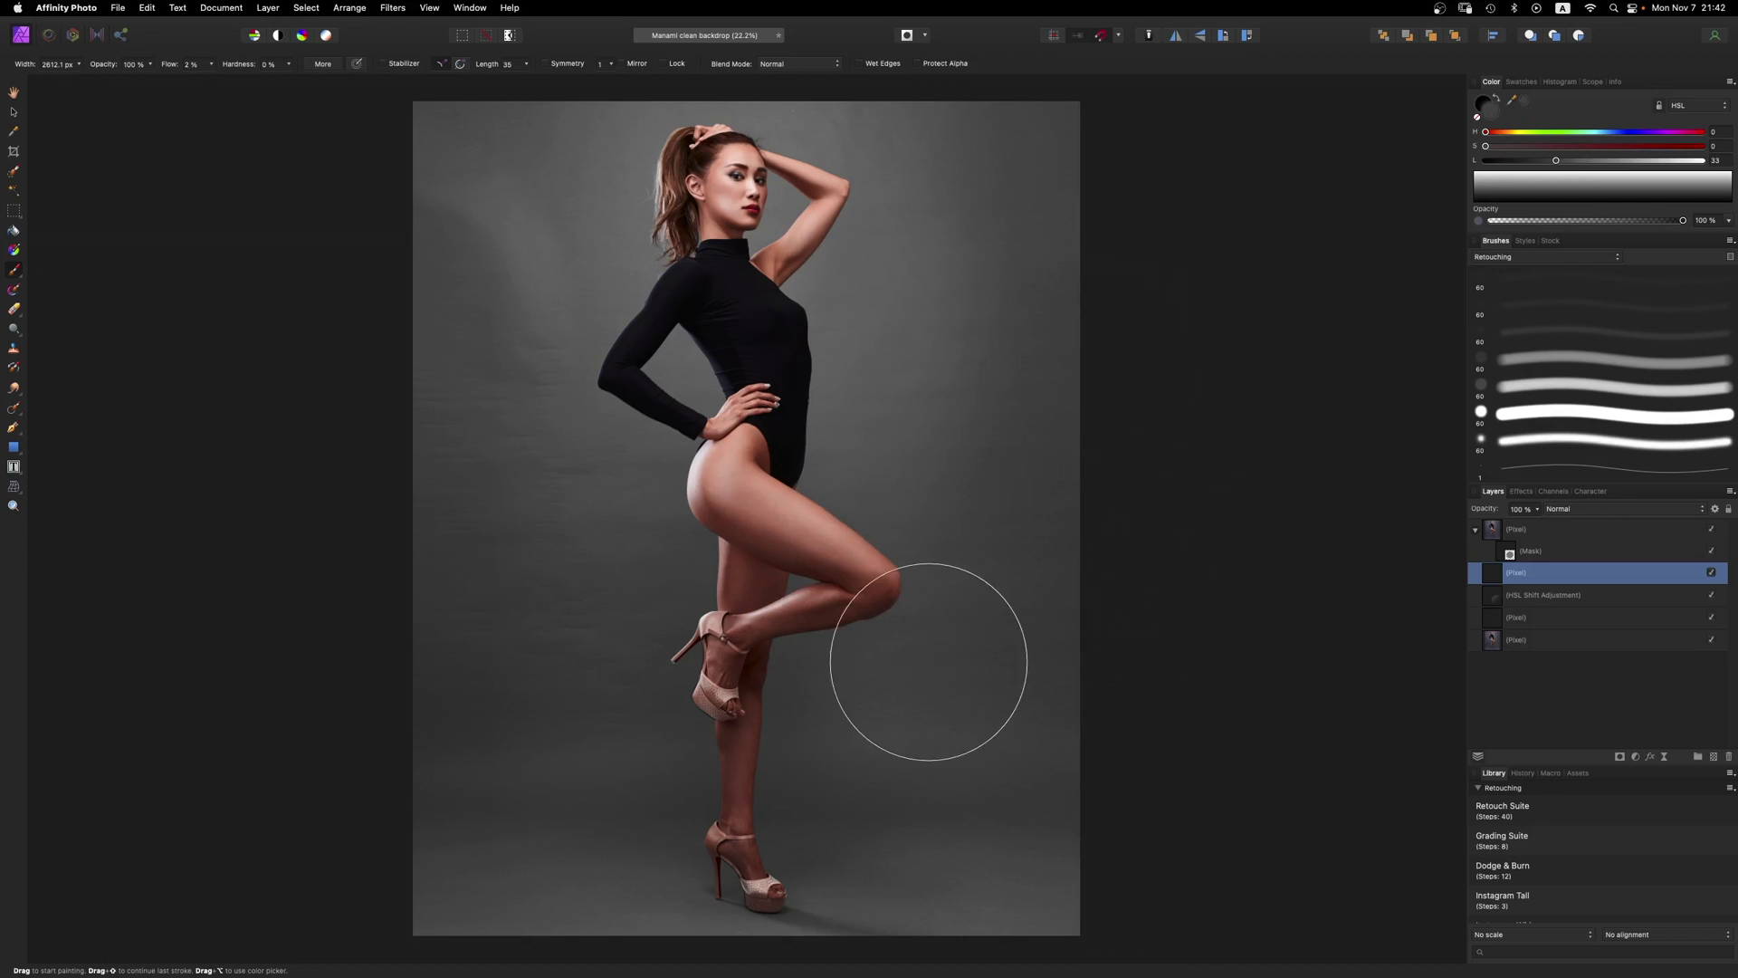
{"action": "left_click", "coordinate": [924, 665], "text": "alt"}
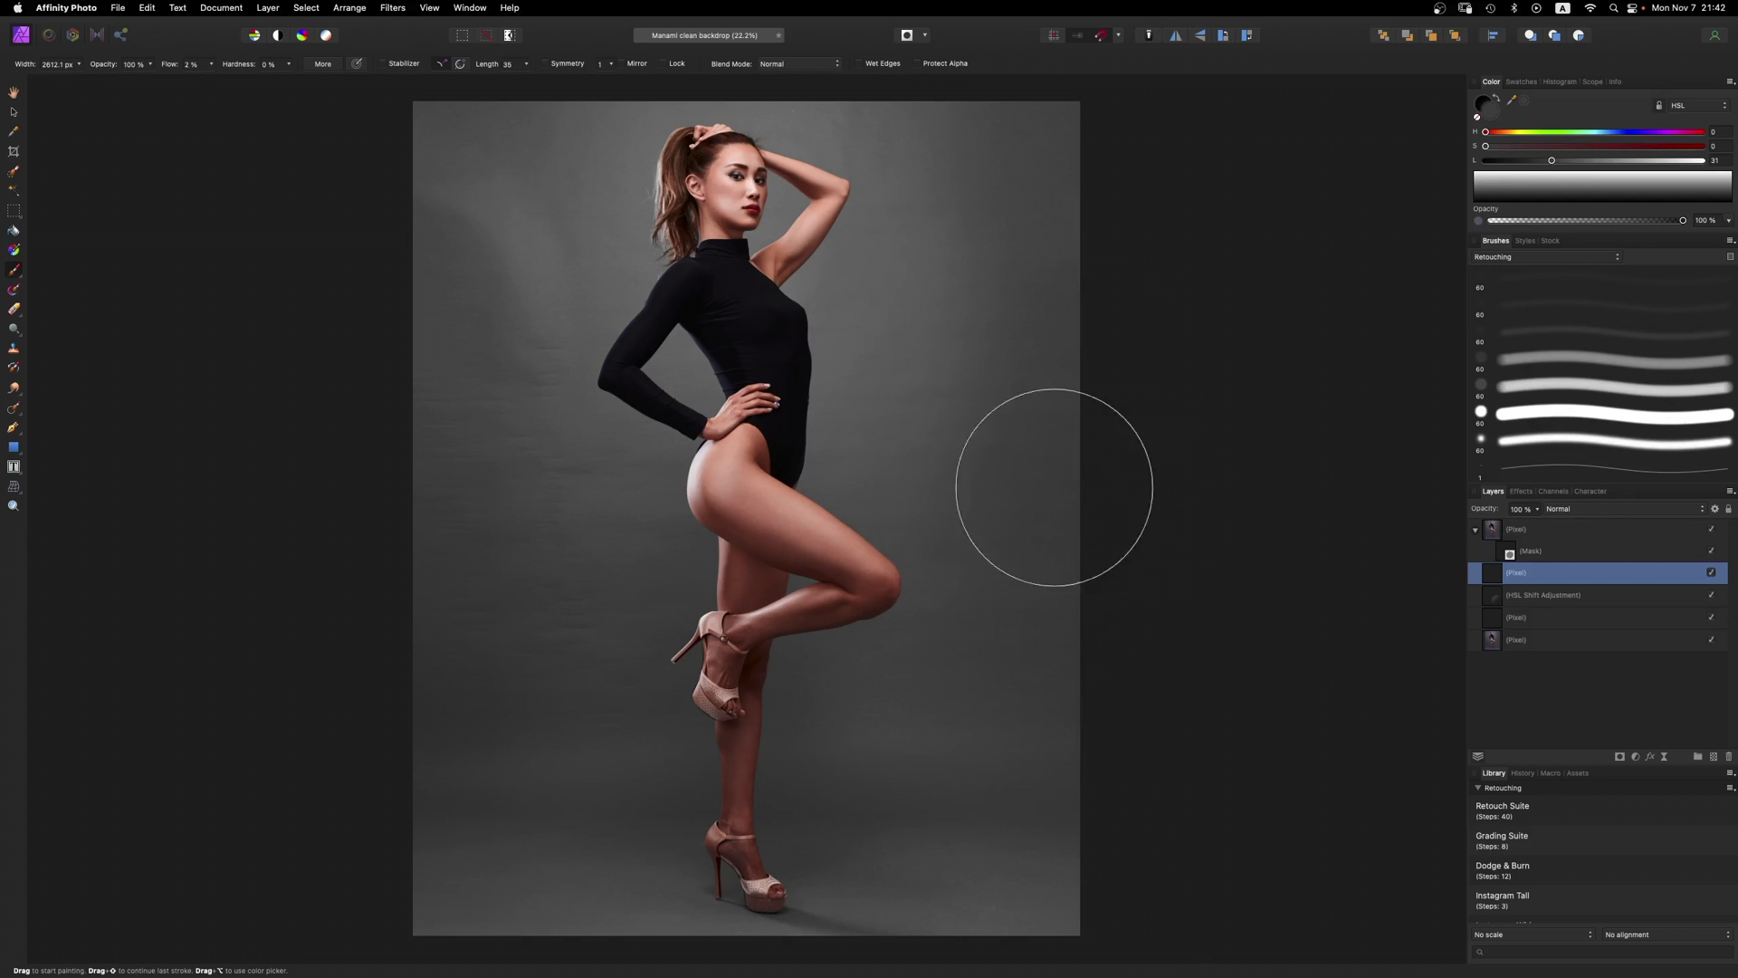
{"action": "left_click", "coordinate": [912, 355], "text": "alt"}
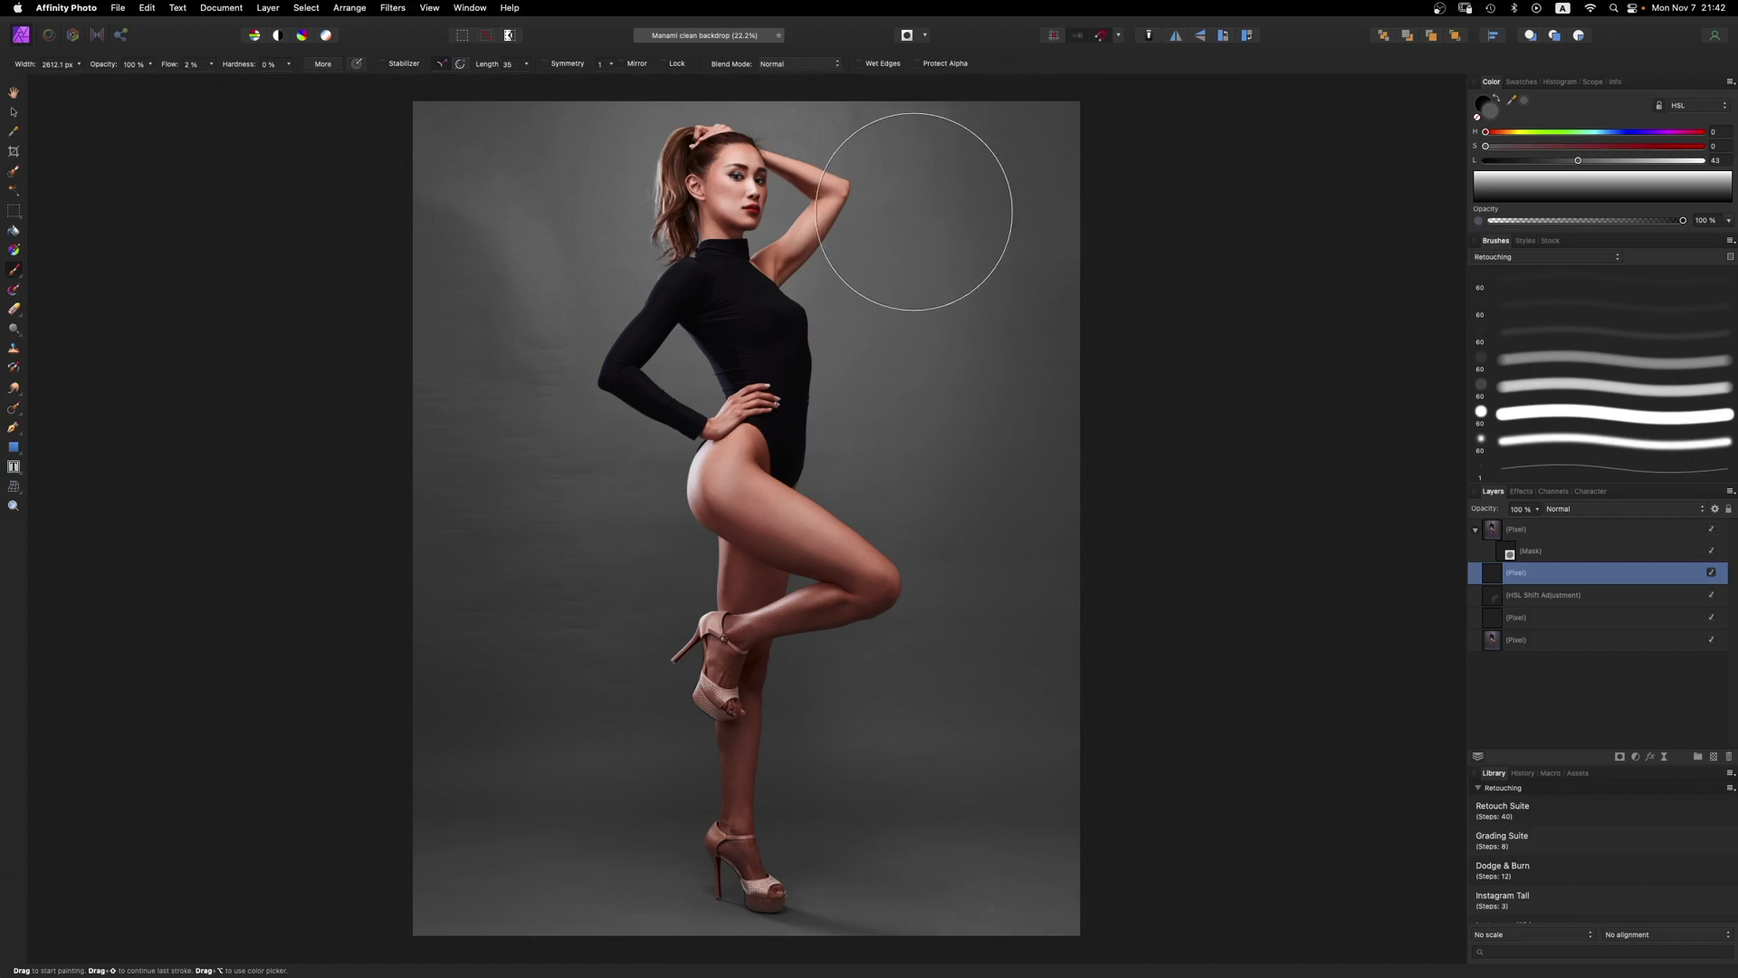
{"action": "left_click", "coordinate": [906, 217], "text": "alt"}
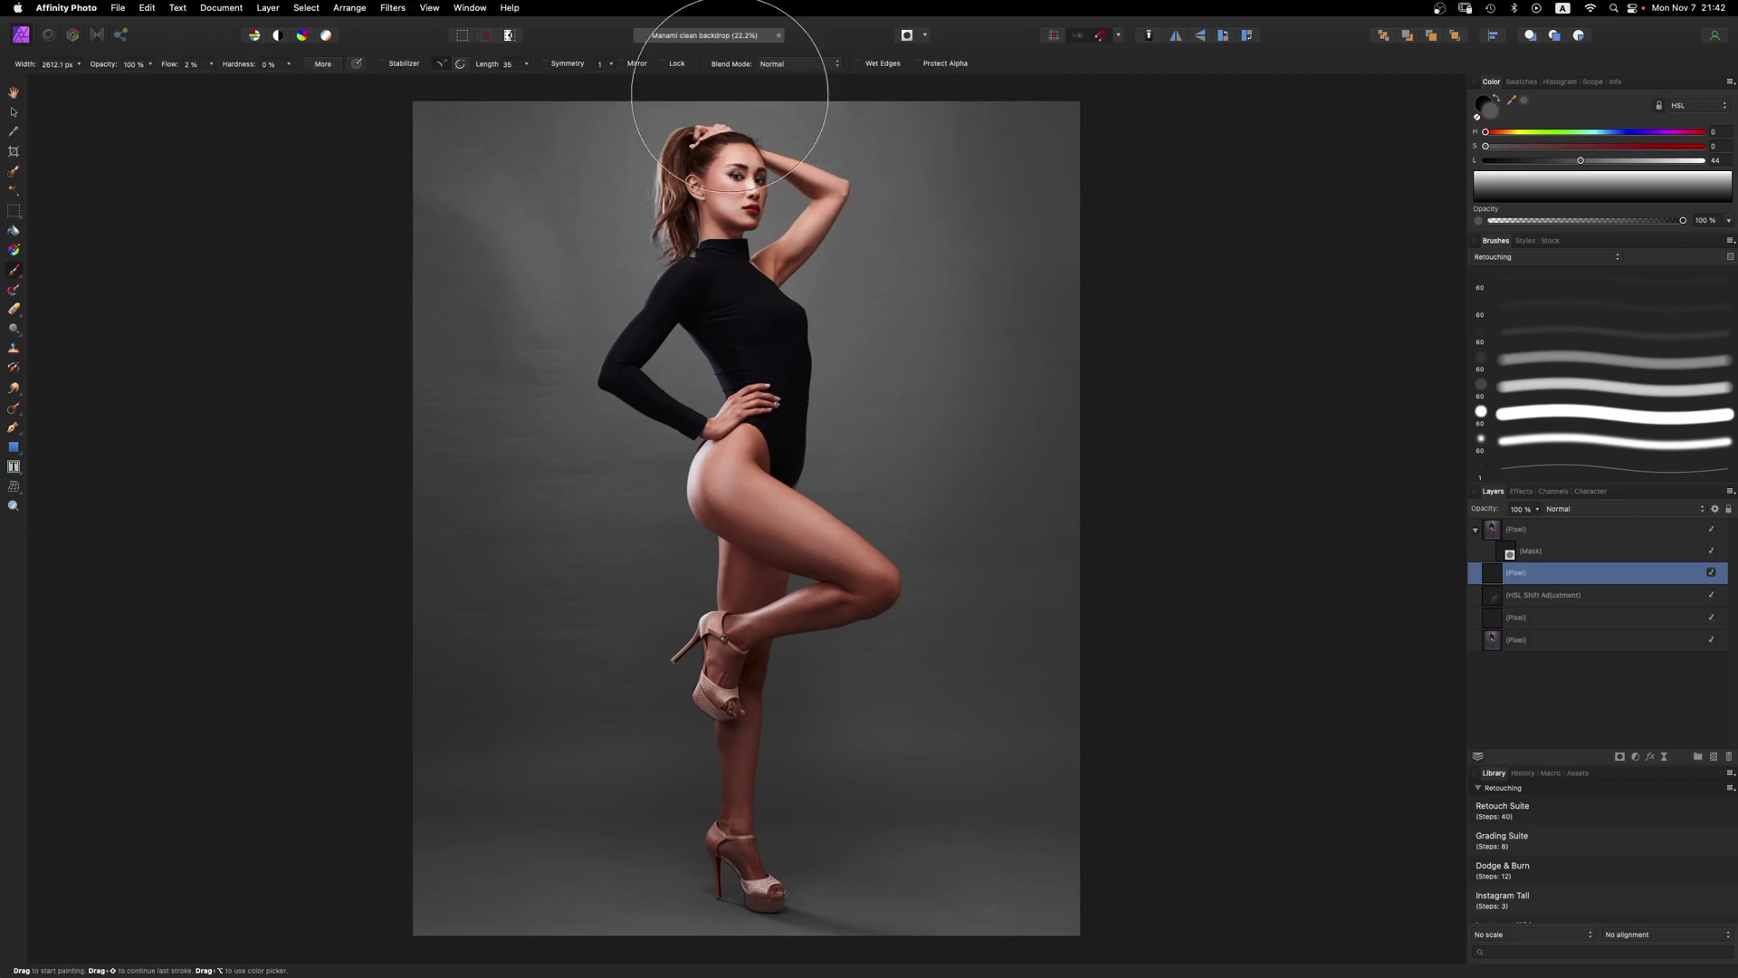
{"action": "left_click", "coordinate": [612, 178], "text": "alt"}
{"action": "mouse_move", "coordinate": [532, 169]}
{"action": "left_mouse_down"}
{"action": "mouse_move", "coordinate": [577, 129]}
{"action": "mouse_move", "coordinate": [549, 115]}
{"action": "mouse_move", "coordinate": [417, 140]}
{"action": "mouse_move", "coordinate": [508, 178]}
{"action": "mouse_move", "coordinate": [551, 173]}
{"action": "mouse_move", "coordinate": [570, 254]}
{"action": "mouse_move", "coordinate": [456, 159]}
{"action": "mouse_move", "coordinate": [560, 333]}
{"action": "mouse_move", "coordinate": [663, 146]}
{"action": "mouse_move", "coordinate": [559, 268]}
{"action": "mouse_move", "coordinate": [552, 368]}
{"action": "mouse_move", "coordinate": [490, 240]}
{"action": "mouse_move", "coordinate": [446, 215]}
{"action": "mouse_move", "coordinate": [382, 339]}
{"action": "mouse_move", "coordinate": [385, 308]}
{"action": "mouse_move", "coordinate": [410, 318]}
{"action": "mouse_move", "coordinate": [519, 241]}
{"action": "mouse_move", "coordinate": [539, 426]}
{"action": "mouse_move", "coordinate": [510, 557]}
{"action": "mouse_move", "coordinate": [477, 566]}
{"action": "left_mouse_up"}
Step: Smooth the streaky left backdrop with light, darker and mid greys sampled from it
{"action": "left_click", "coordinate": [620, 199], "text": "alt"}
{"action": "left_click", "coordinate": [491, 575], "text": "alt"}
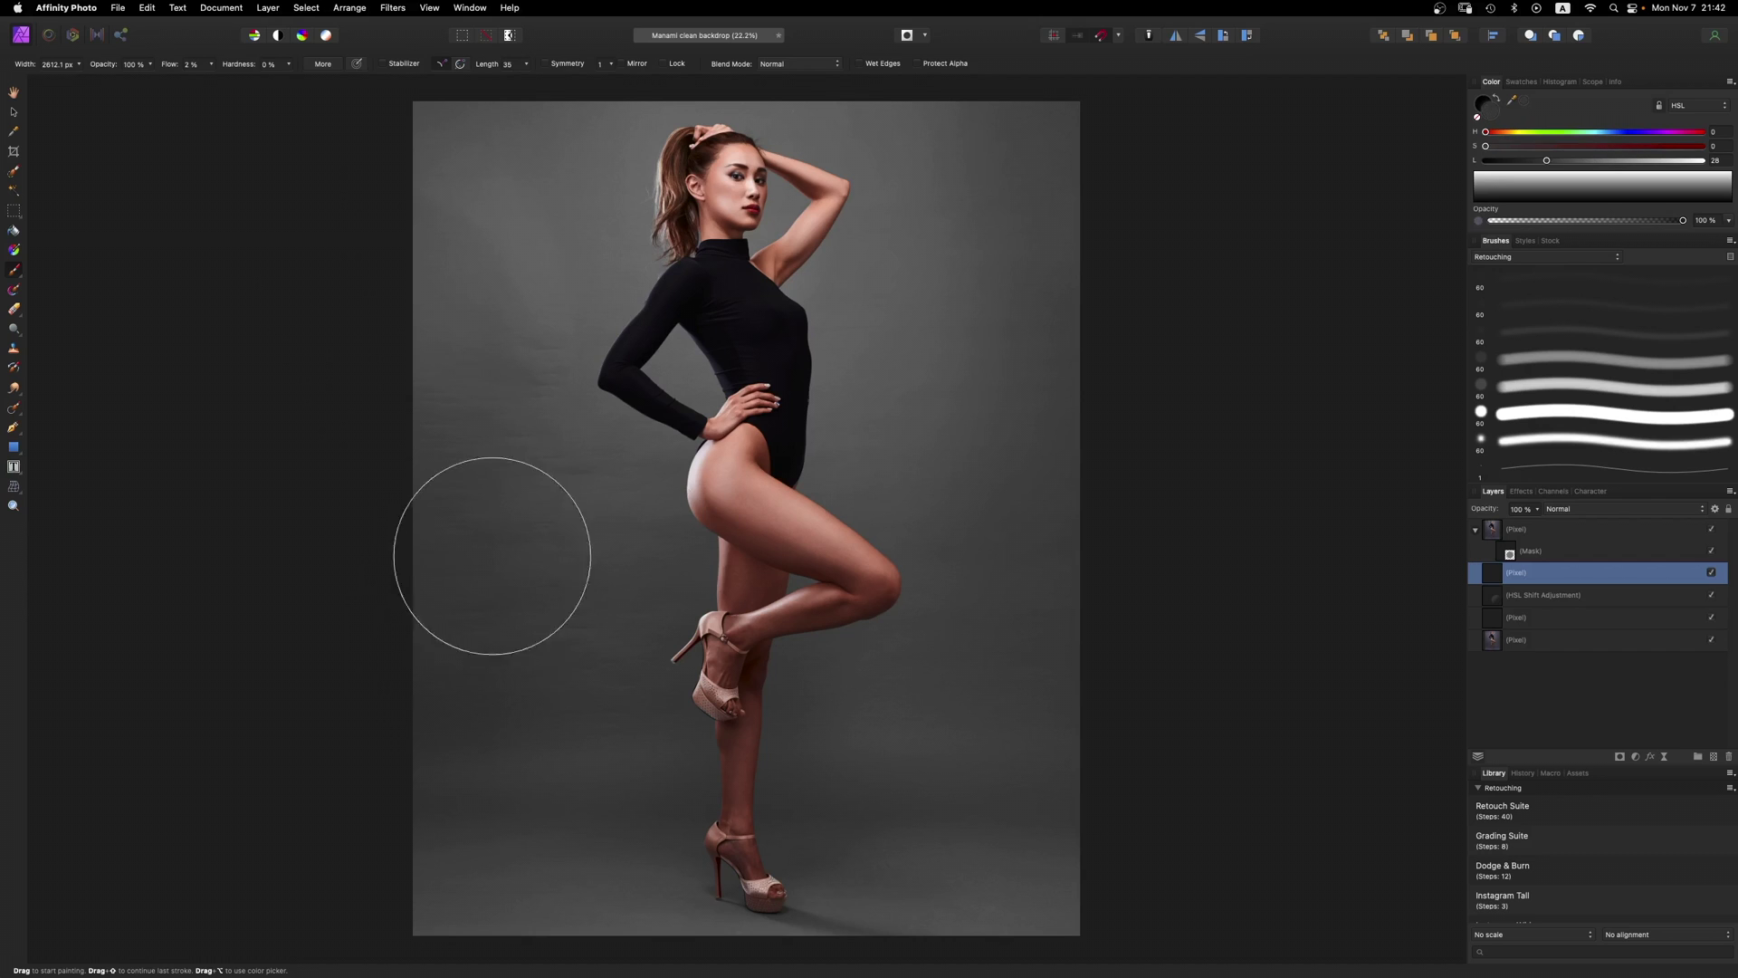
{"action": "mouse_move", "coordinate": [492, 556]}
{"action": "left_mouse_down"}
{"action": "mouse_move", "coordinate": [459, 656]}
{"action": "mouse_move", "coordinate": [414, 419]}
{"action": "mouse_move", "coordinate": [479, 737]}
{"action": "left_mouse_up"}
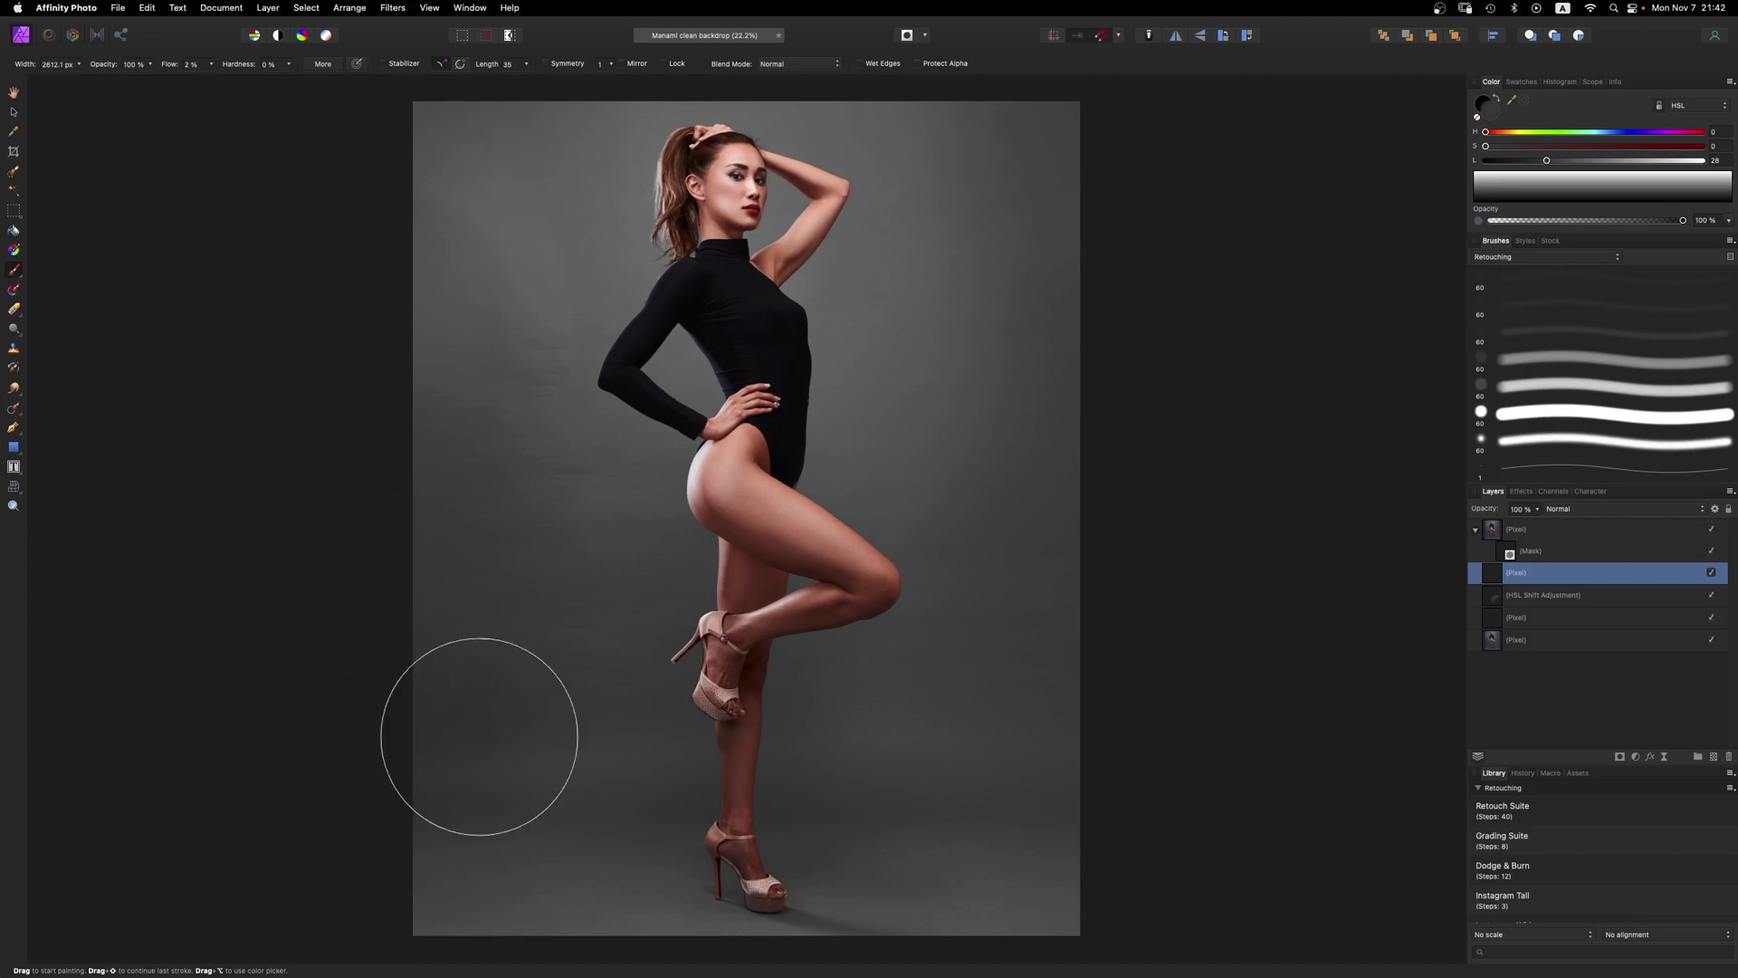
{"action": "left_click", "coordinate": [601, 541], "text": "alt"}
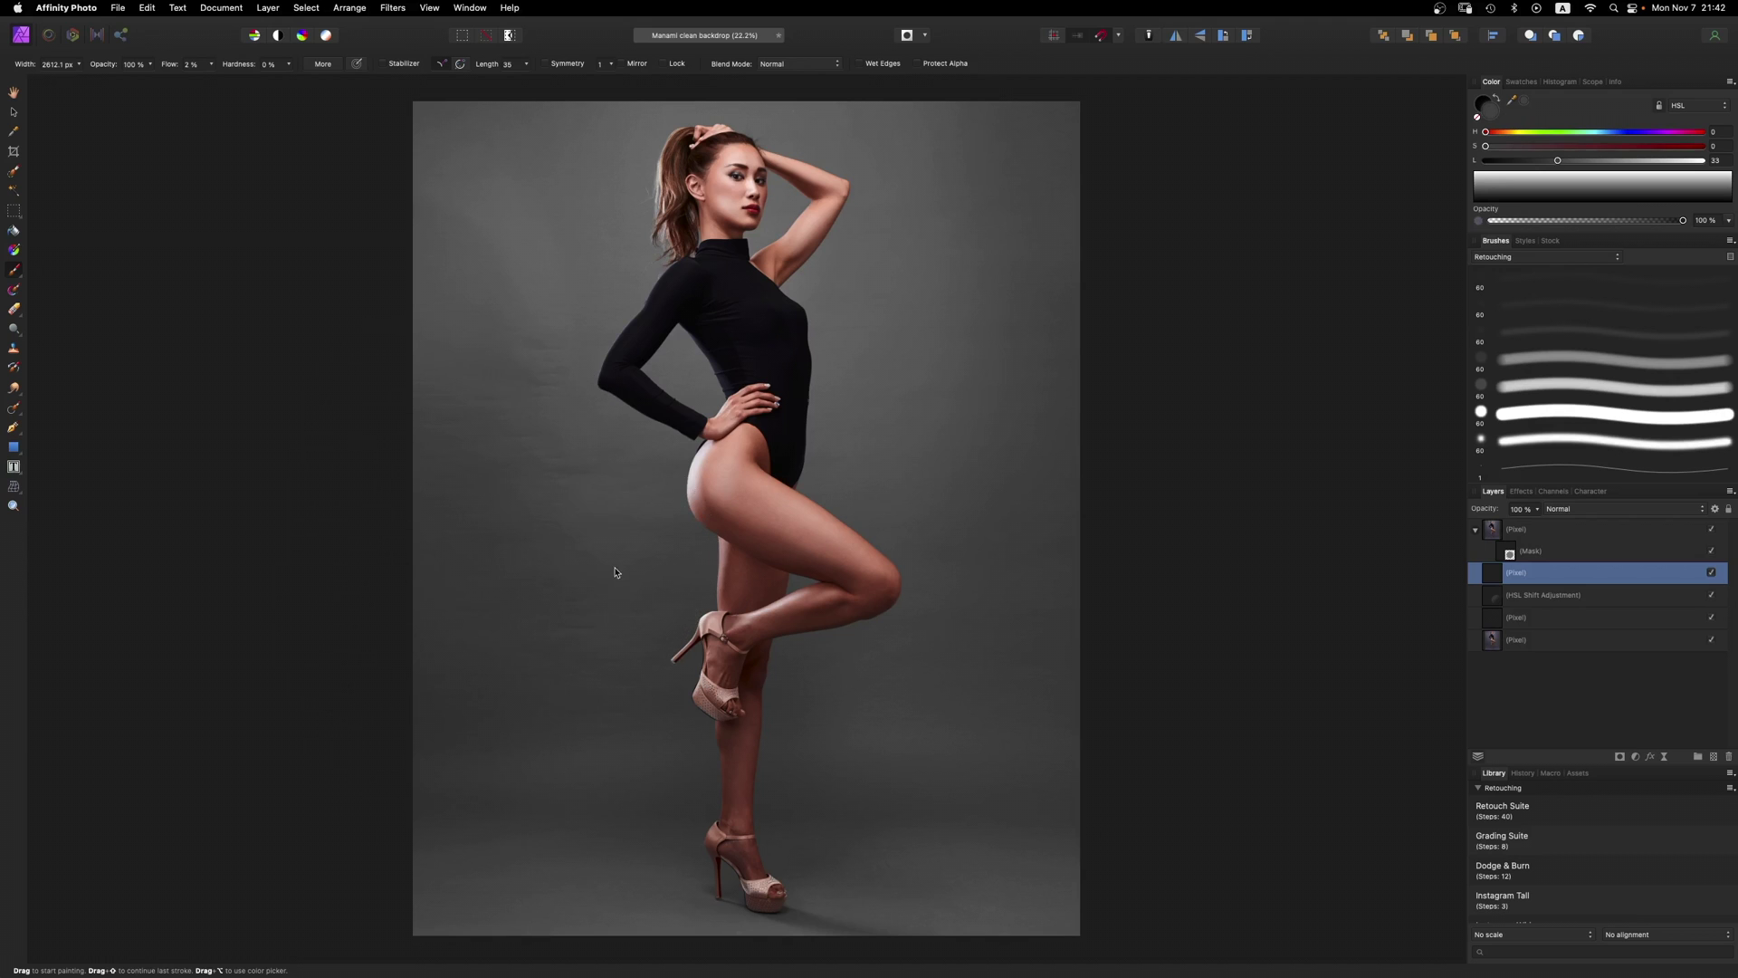
{"action": "mouse_move", "coordinate": [582, 557]}
{"action": "left_mouse_down"}
{"action": "mouse_move", "coordinate": [517, 474]}
{"action": "mouse_move", "coordinate": [563, 704]}
{"action": "left_mouse_up"}
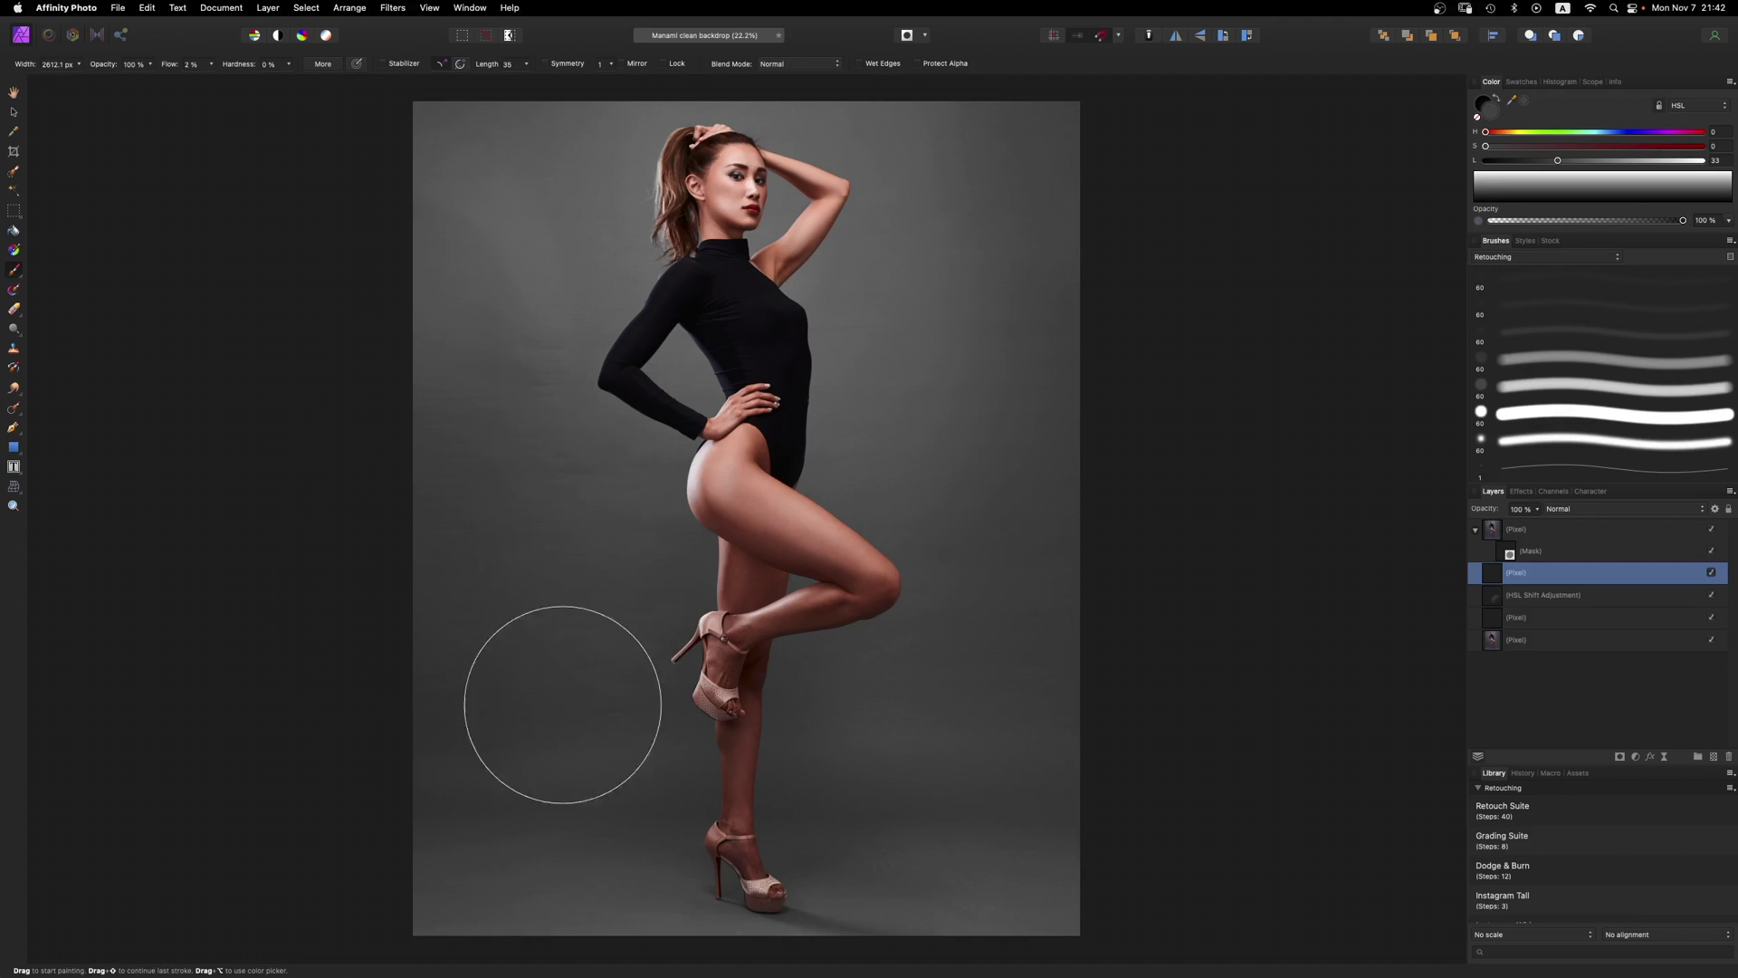
Step: Try a soft red glow left of the body, then undo it
{"action": "left_click", "coordinate": [611, 450], "text": "alt"}
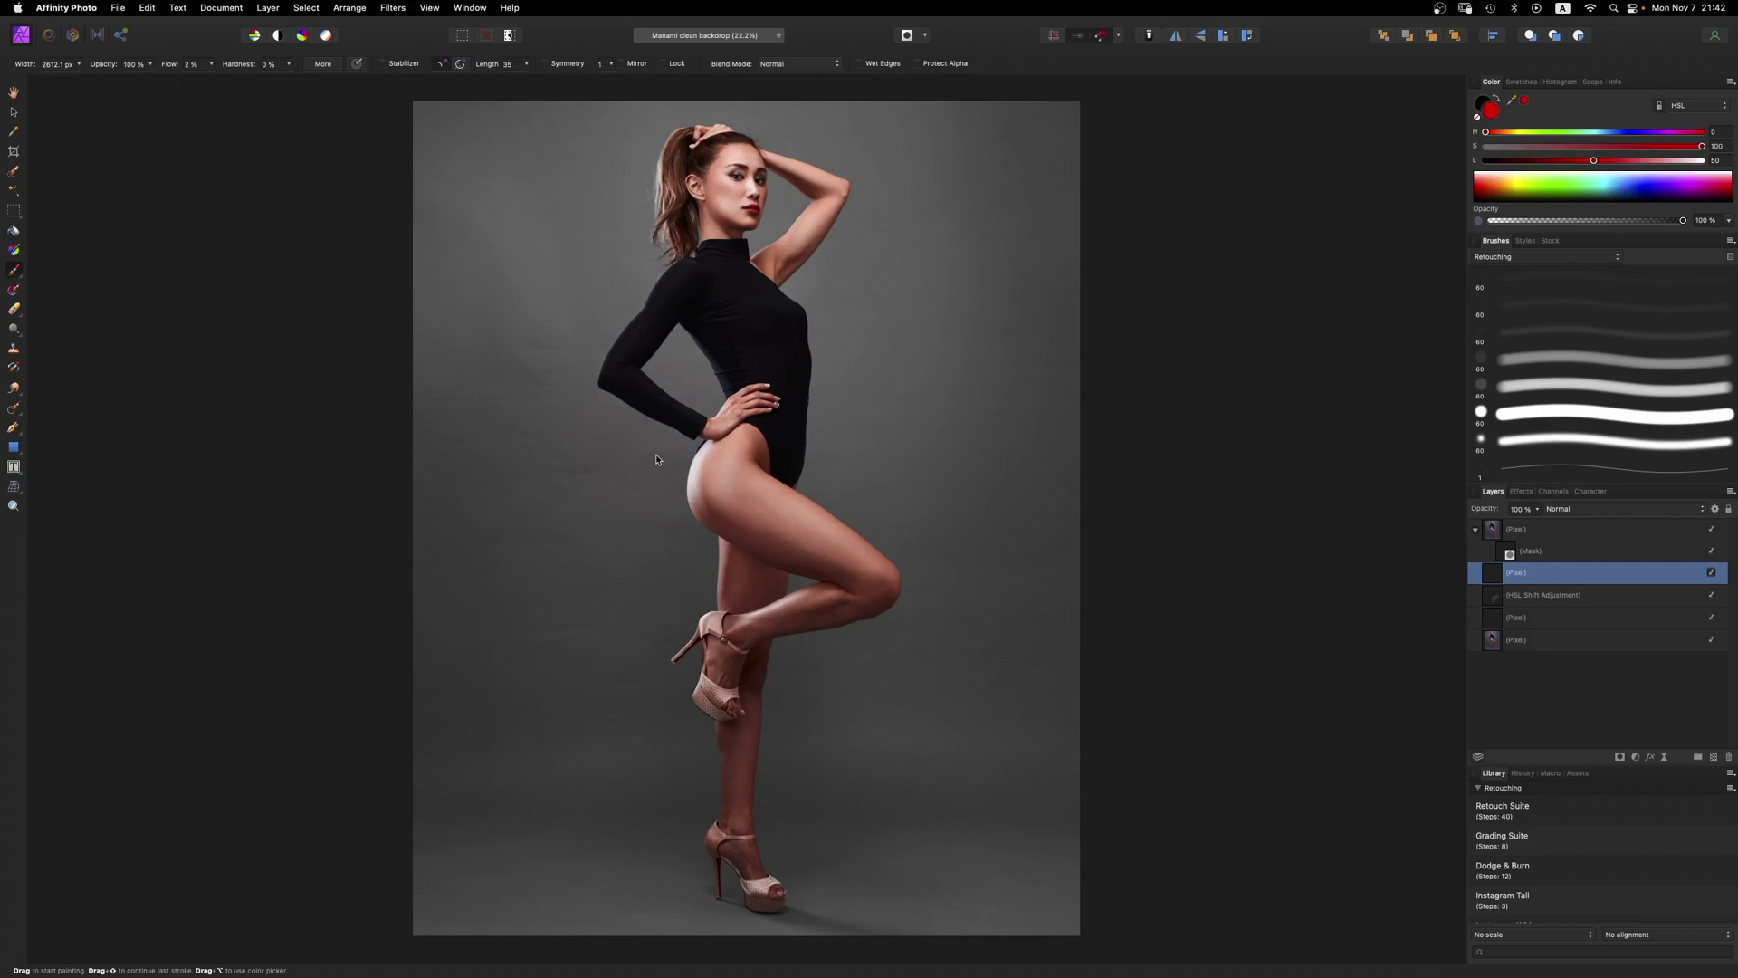
{"action": "mouse_move", "coordinate": [656, 459]}
{"action": "left_mouse_down"}
{"action": "mouse_move", "coordinate": [697, 365]}
{"action": "mouse_move", "coordinate": [737, 438]}
{"action": "mouse_move", "coordinate": [720, 475]}
{"action": "left_mouse_up"}
{"action": "key", "text": "super+z"}
Step: Softly paint the backdrop left of the body with neutral and darker sampled greys
{"action": "left_click", "coordinate": [667, 402], "text": "alt"}
{"action": "key", "text": "bracketright"}
{"action": "key", "text": "bracketright"}
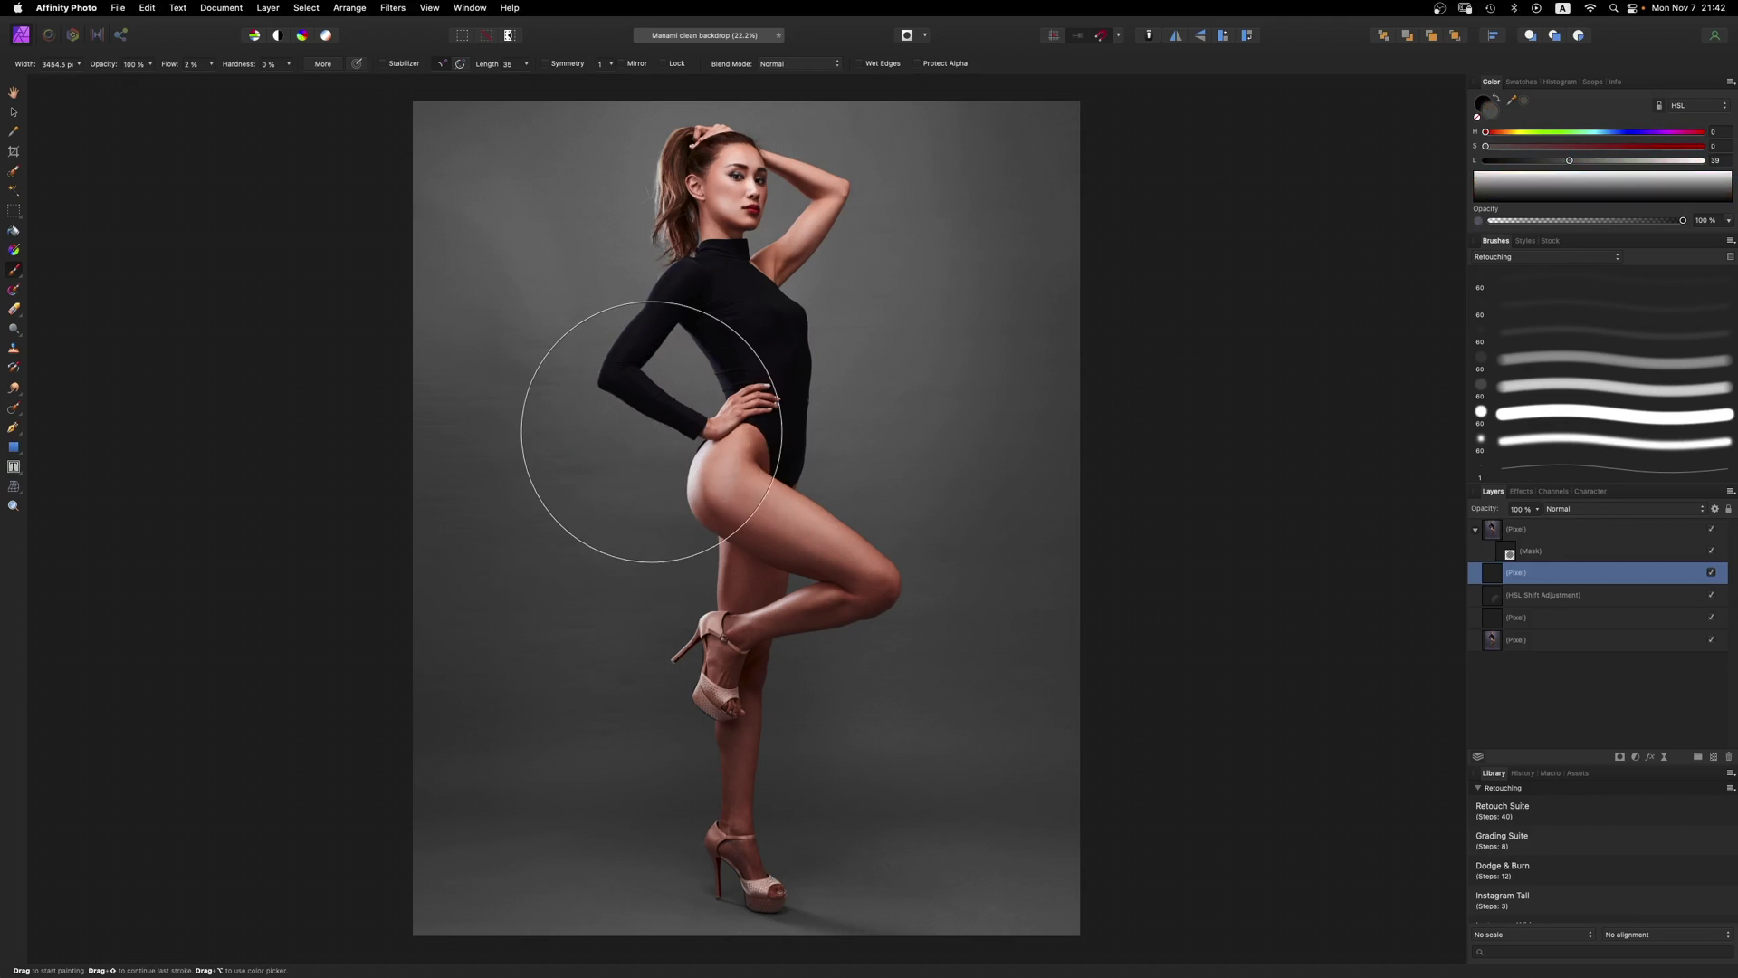
{"action": "mouse_move", "coordinate": [652, 432]}
{"action": "left_mouse_down"}
{"action": "mouse_move", "coordinate": [625, 486]}
{"action": "mouse_move", "coordinate": [584, 388]}
{"action": "mouse_move", "coordinate": [592, 305]}
{"action": "mouse_move", "coordinate": [564, 384]}
{"action": "mouse_move", "coordinate": [519, 367]}
{"action": "mouse_move", "coordinate": [532, 313]}
{"action": "mouse_move", "coordinate": [580, 342]}
{"action": "mouse_move", "coordinate": [533, 278]}
{"action": "left_mouse_up"}
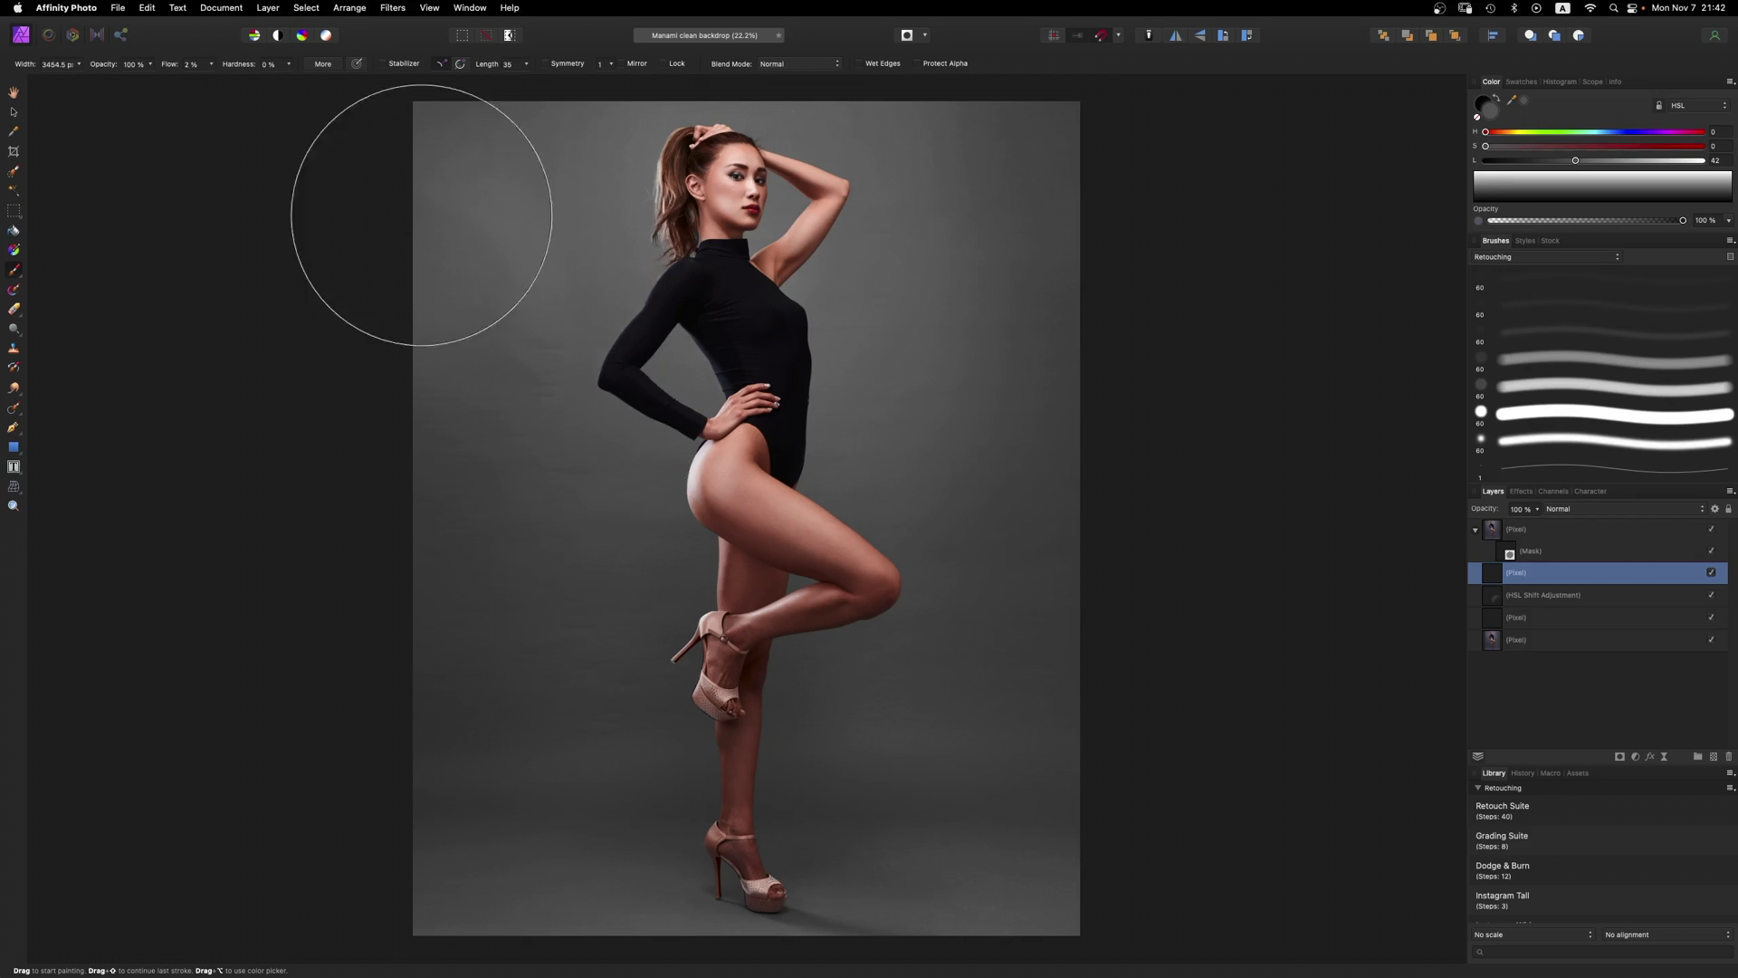
{"action": "mouse_move", "coordinate": [423, 217]}
{"action": "left_mouse_down"}
{"action": "mouse_move", "coordinate": [484, 323]}
{"action": "mouse_move", "coordinate": [469, 454]}
{"action": "mouse_move", "coordinate": [527, 340]}
{"action": "mouse_move", "coordinate": [580, 439]}
{"action": "left_mouse_up"}
{"action": "left_click", "coordinate": [564, 436], "text": "alt"}
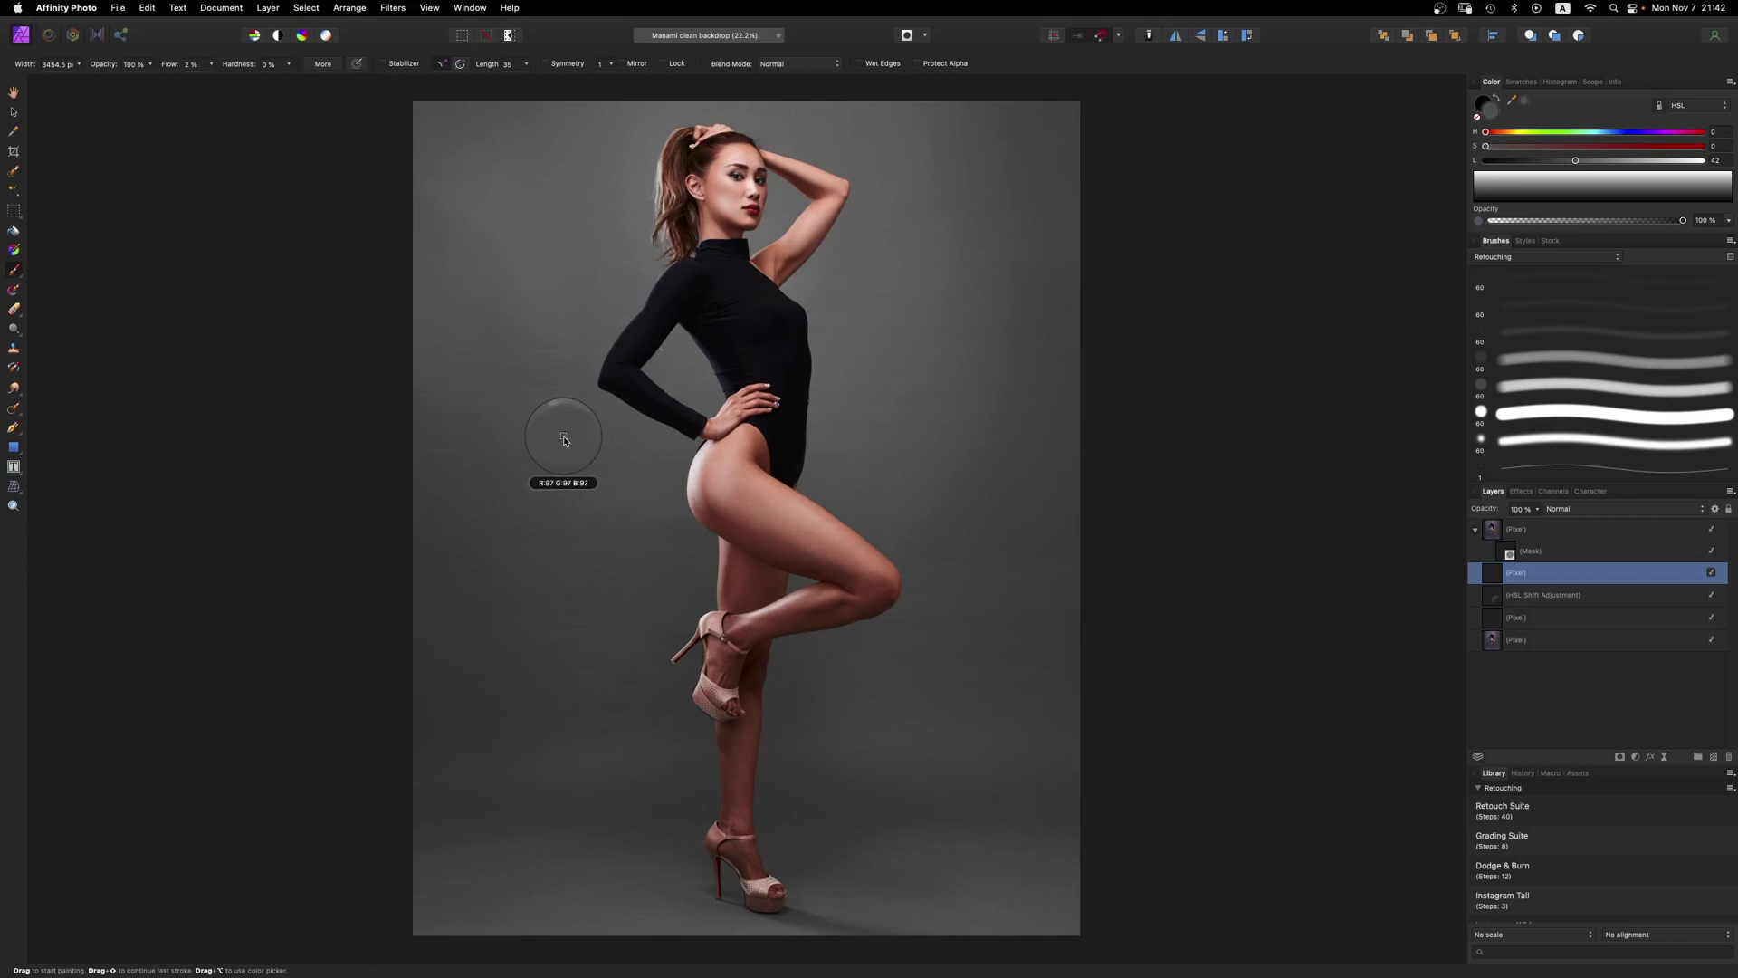
{"action": "mouse_move", "coordinate": [528, 360]}
{"action": "left_mouse_down"}
{"action": "mouse_move", "coordinate": [521, 473]}
{"action": "mouse_move", "coordinate": [441, 432]}
{"action": "mouse_move", "coordinate": [469, 562]}
{"action": "mouse_move", "coordinate": [554, 596]}
{"action": "mouse_move", "coordinate": [612, 380]}
{"action": "mouse_move", "coordinate": [622, 552]}
{"action": "mouse_move", "coordinate": [563, 699]}
{"action": "mouse_move", "coordinate": [610, 617]}
{"action": "mouse_move", "coordinate": [543, 466]}
{"action": "mouse_move", "coordinate": [489, 698]}
{"action": "mouse_move", "coordinate": [519, 620]}
{"action": "mouse_move", "coordinate": [632, 574]}
{"action": "mouse_move", "coordinate": [581, 630]}
{"action": "left_mouse_up"}
Step: Lighten the lower-left backdrop with a maximum-width brush, undoing a right-side lightening stroke
{"action": "left_click", "coordinate": [447, 586], "text": "alt"}
{"action": "left_click", "coordinate": [601, 574], "text": "alt"}
{"action": "left_click", "coordinate": [543, 218], "text": "alt"}
{"action": "key", "text": "]"}
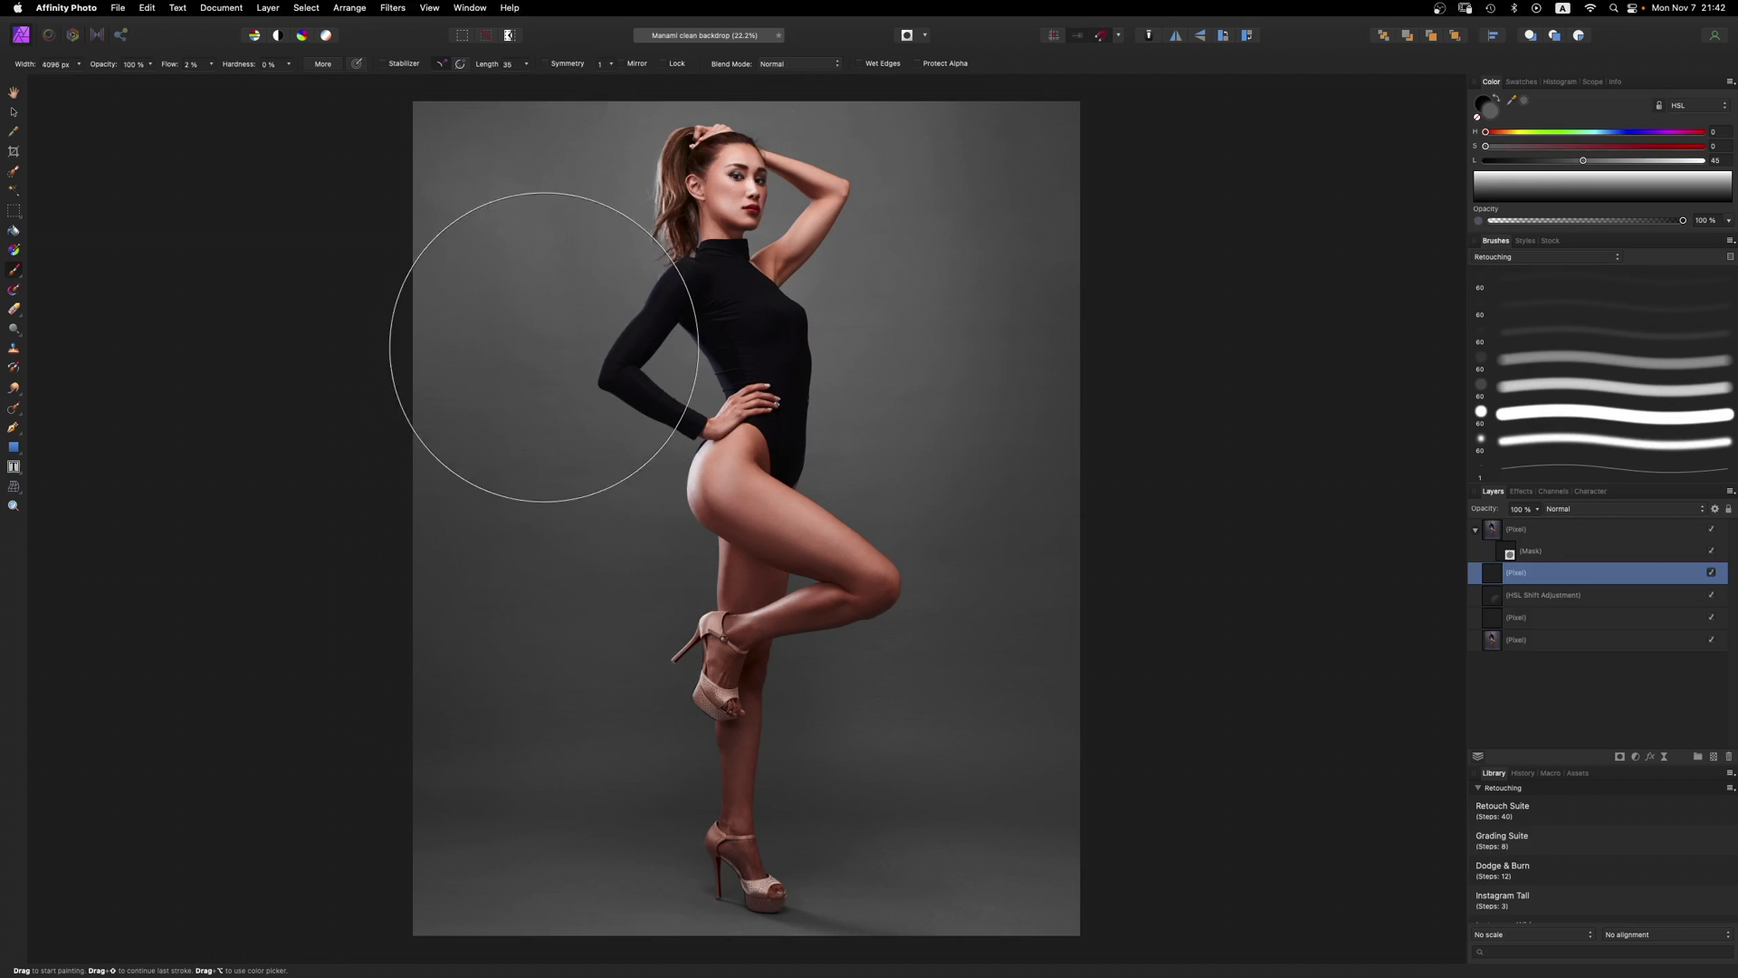
{"action": "mouse_move", "coordinate": [543, 350]}
{"action": "left_mouse_down"}
{"action": "mouse_move", "coordinate": [570, 555]}
{"action": "mouse_move", "coordinate": [507, 699]}
{"action": "mouse_move", "coordinate": [655, 597]}
{"action": "left_mouse_up"}
{"action": "mouse_move", "coordinate": [930, 629]}
{"action": "left_mouse_down"}
{"action": "mouse_move", "coordinate": [768, 714]}
{"action": "mouse_move", "coordinate": [1044, 337]}
{"action": "mouse_move", "coordinate": [994, 191]}
{"action": "left_mouse_up"}
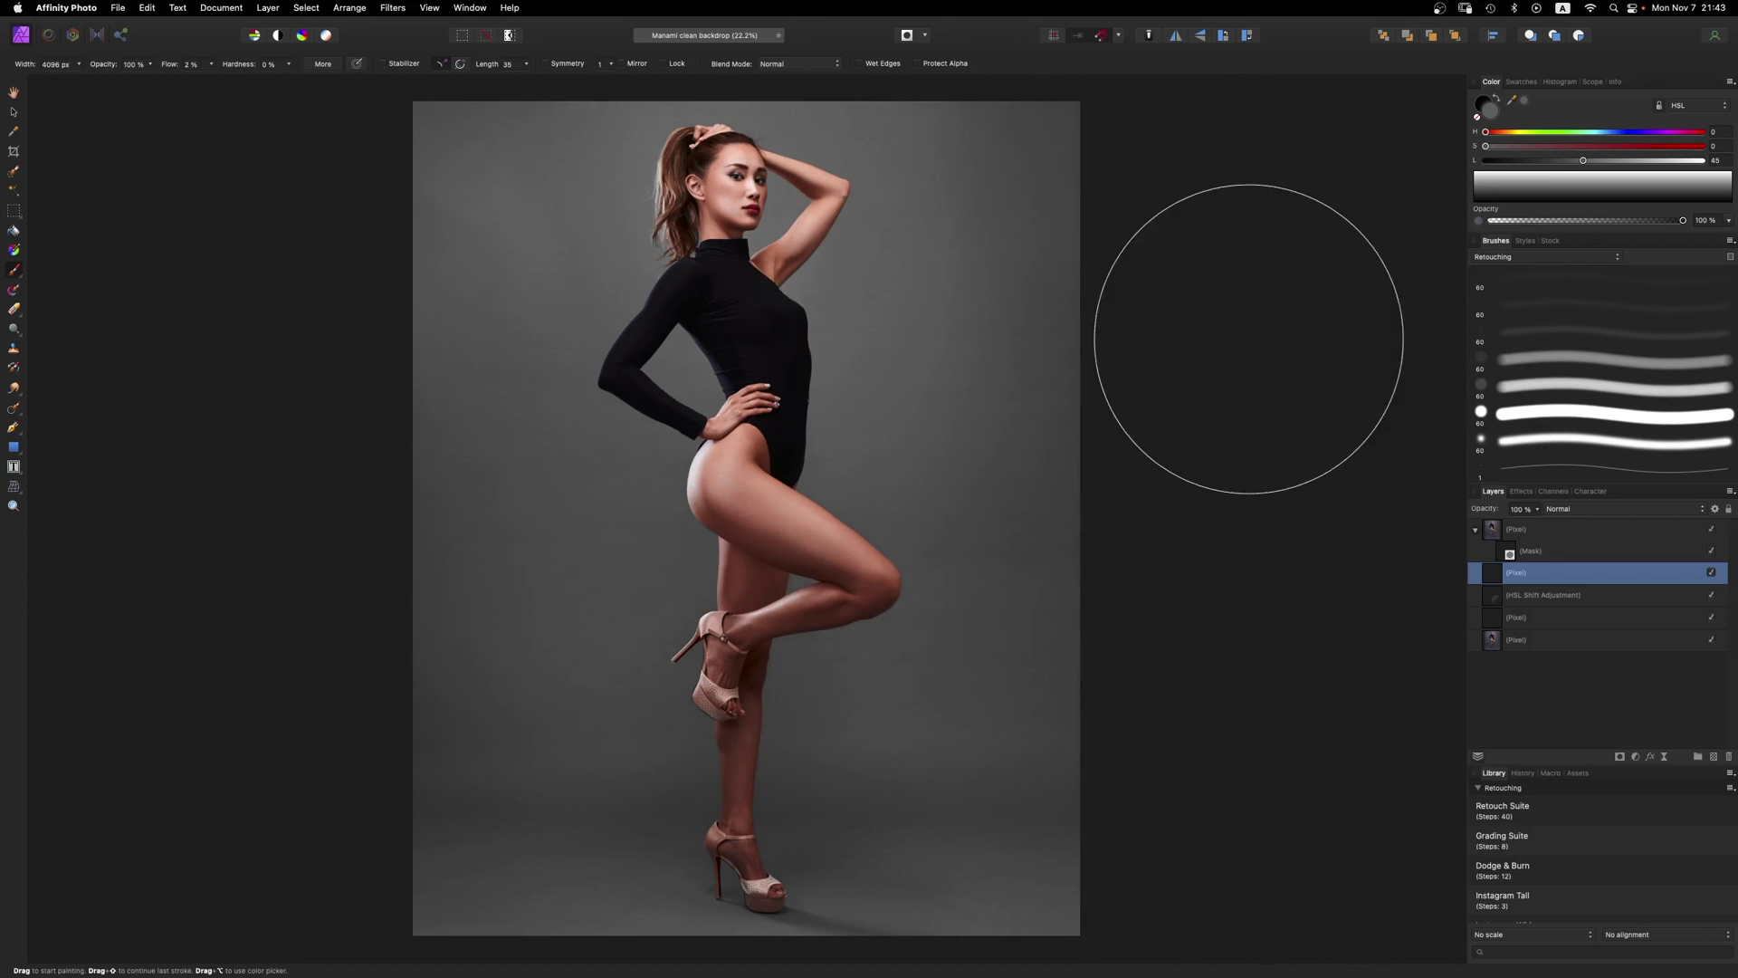
{"action": "key", "text": "super+z"}
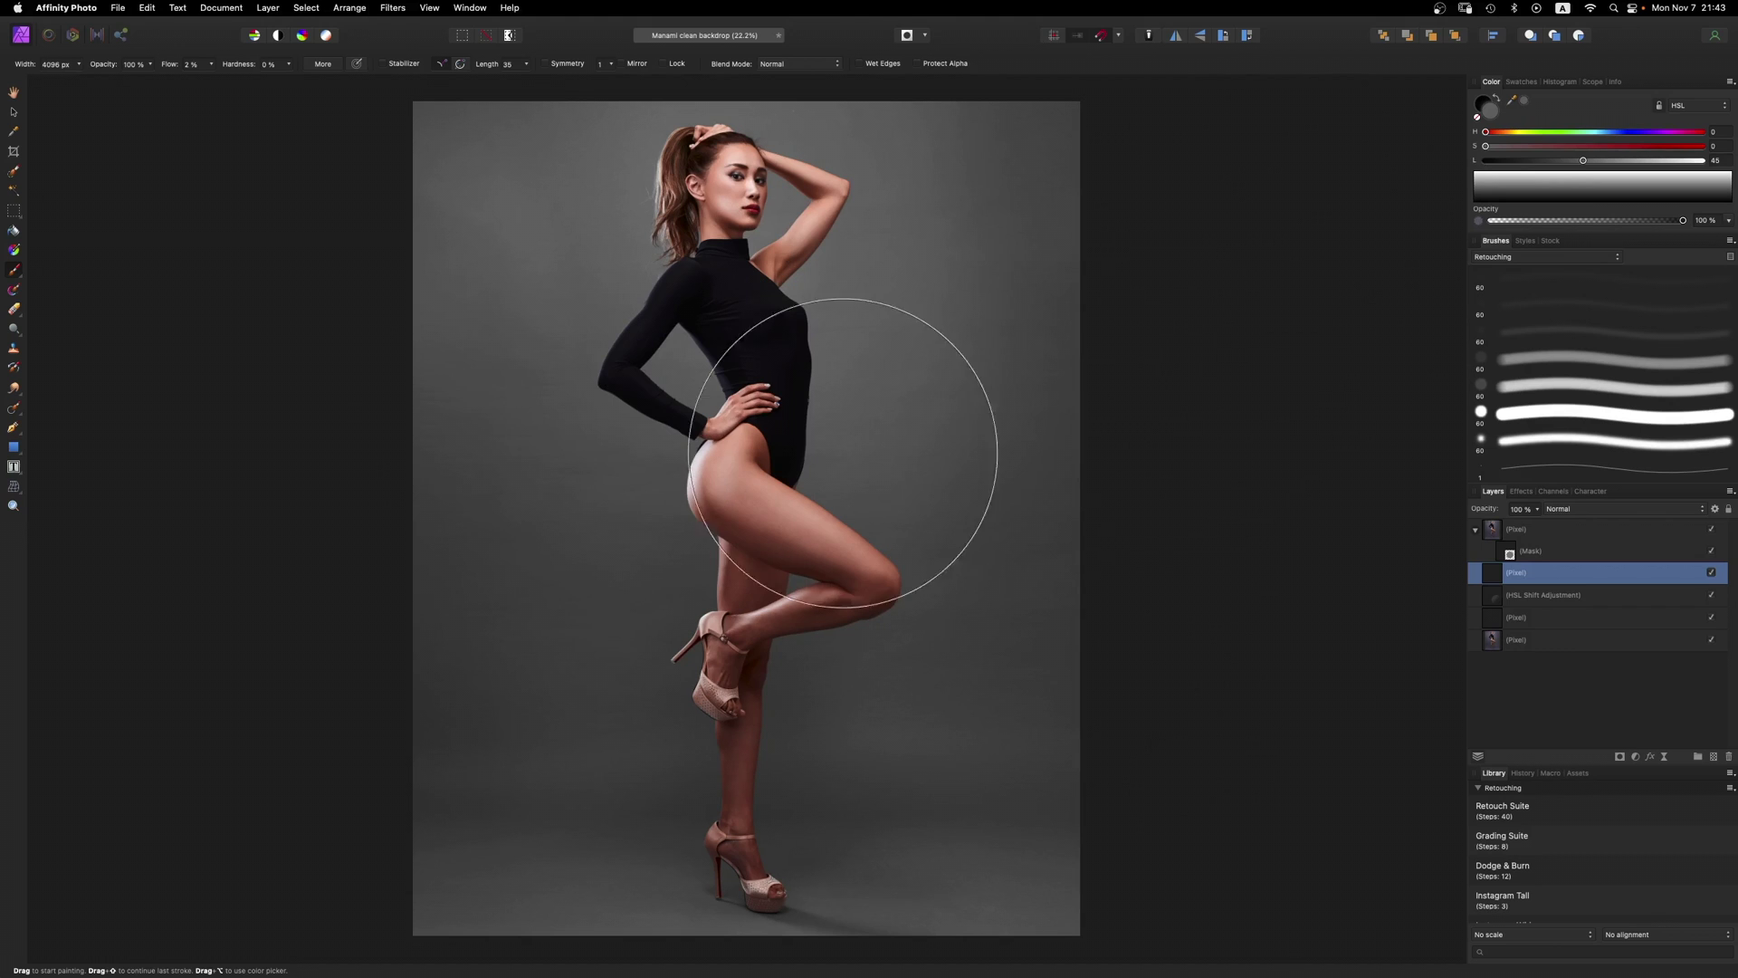
Step: Try a smaller-brush red stroke on the lower-left backdrop, then undo it
{"action": "left_click", "coordinate": [536, 641], "text": "alt"}
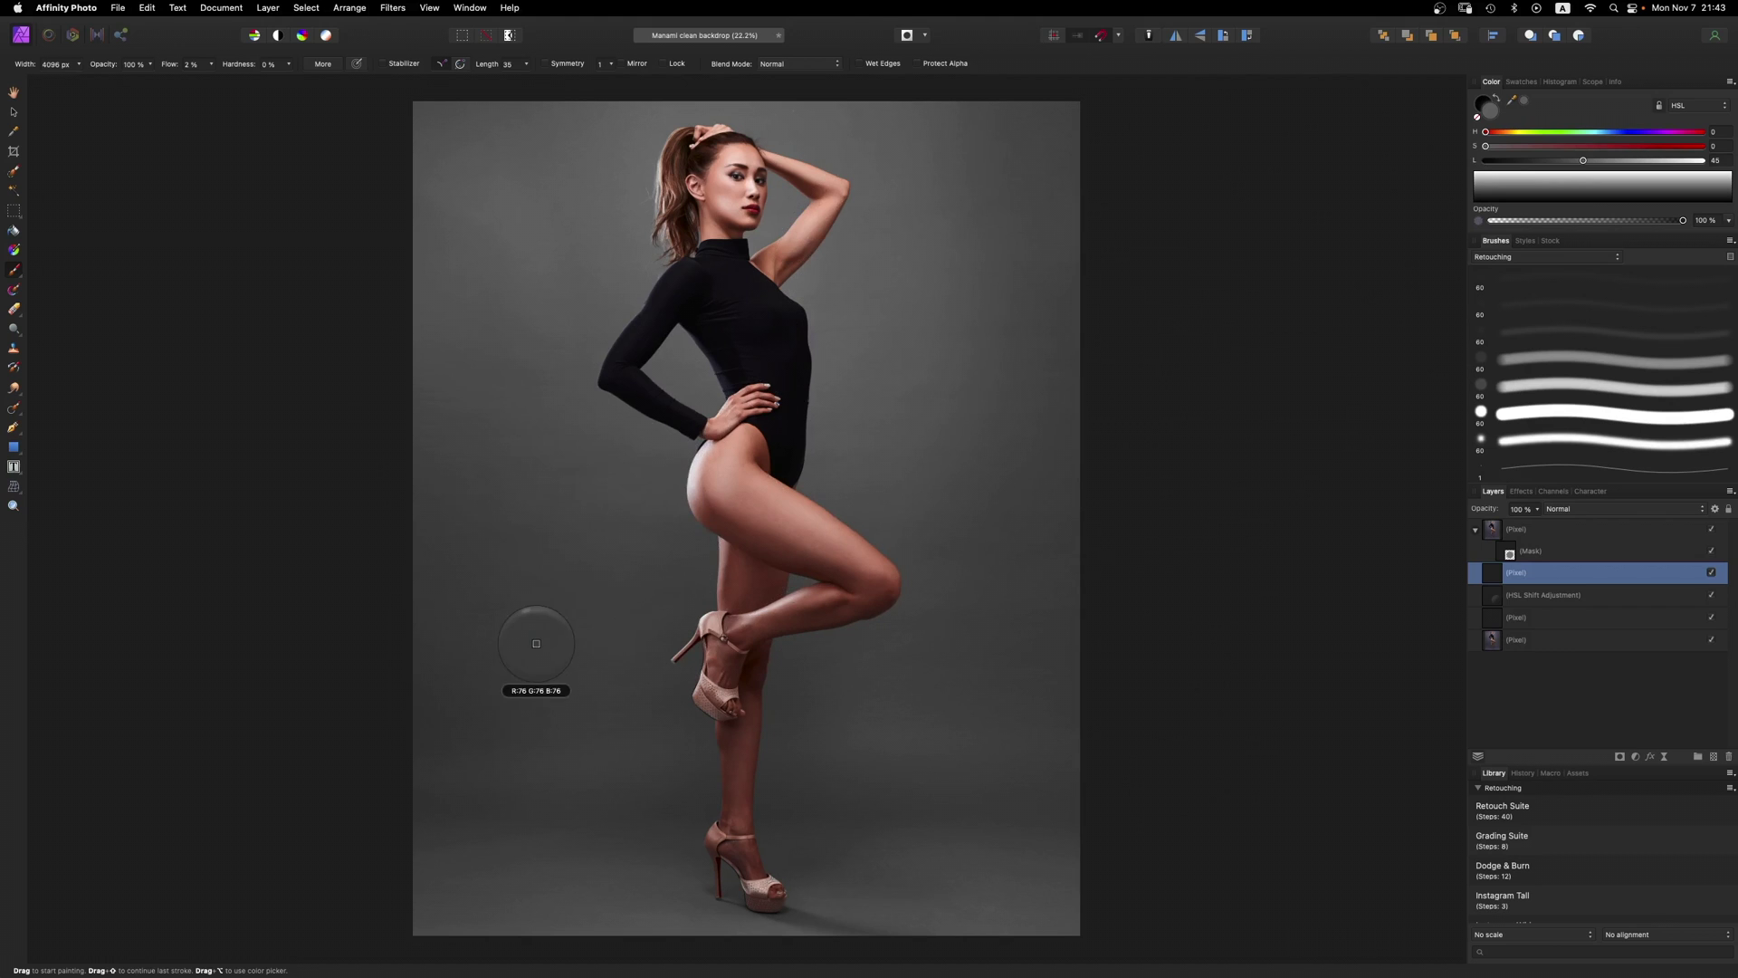
{"action": "key", "text": "bracketleft"}
{"action": "key", "text": "bracketleft"}
{"action": "key", "text": "bracketleft"}
{"action": "key", "text": "bracketleft"}
{"action": "key", "text": "bracketleft"}
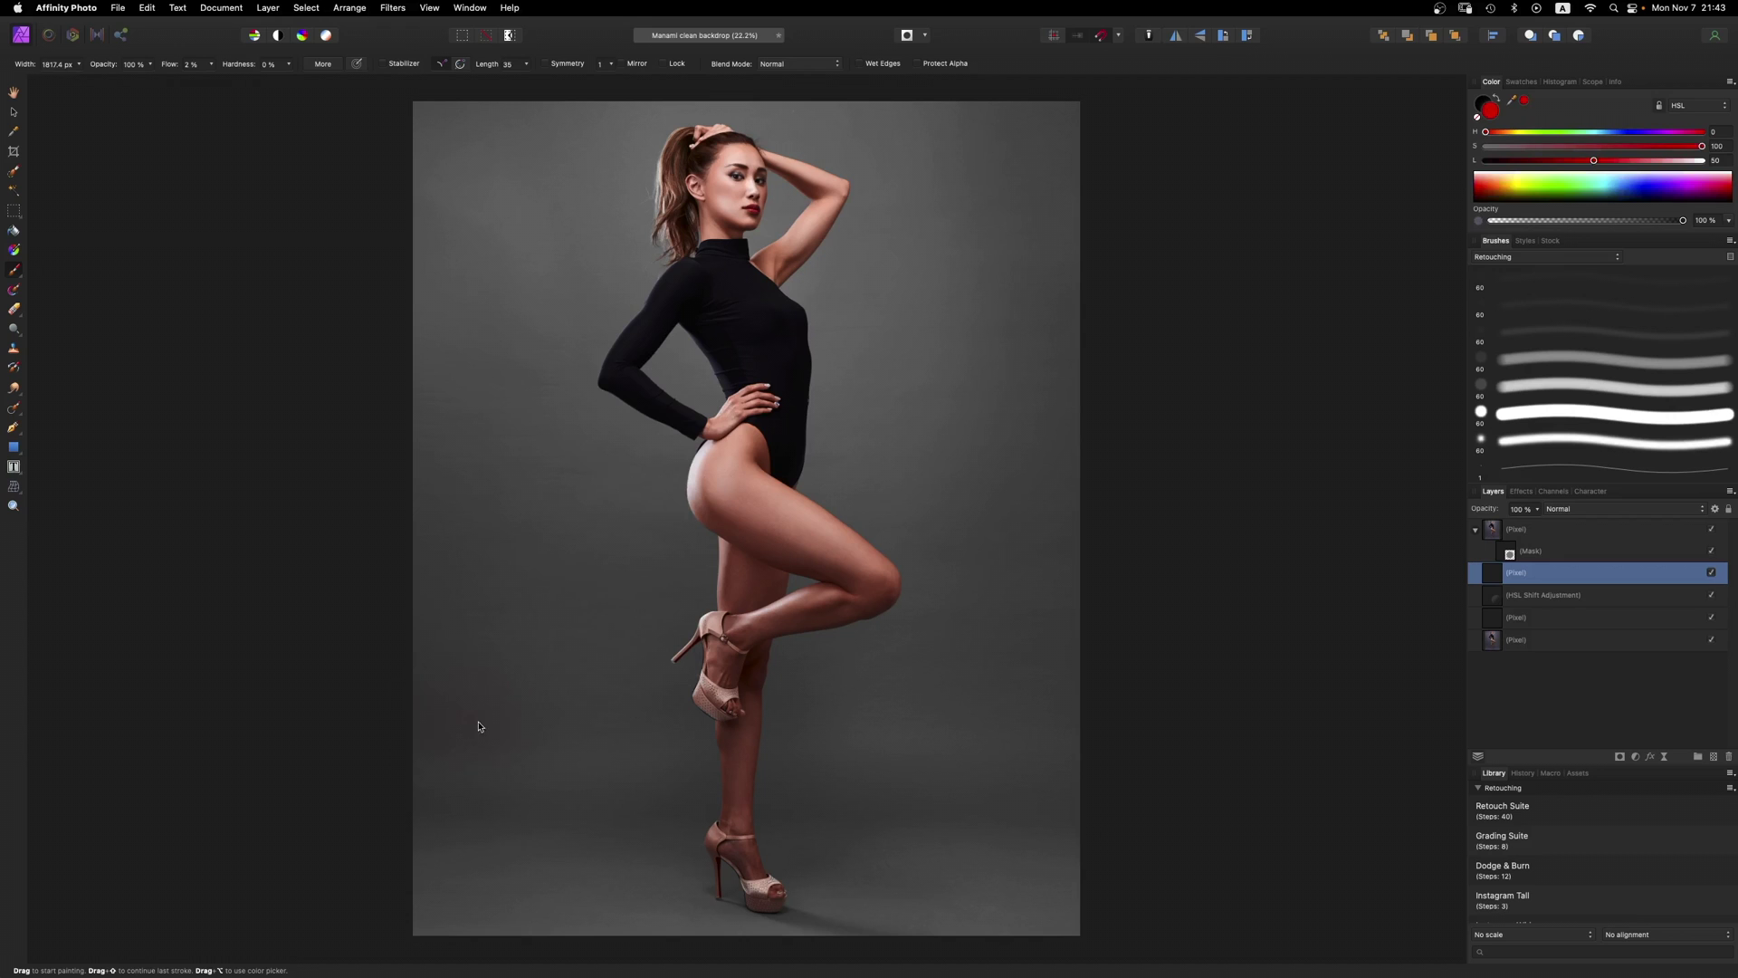
{"action": "left_click_drag", "start_coordinate": [474, 721], "coordinate": [469, 654]}
{"action": "key", "text": "super+z"}
Step: Sample a range of lighter and darker backdrop greys, shrinking the brush slightly
{"action": "left_click", "coordinate": [470, 702], "text": "alt"}
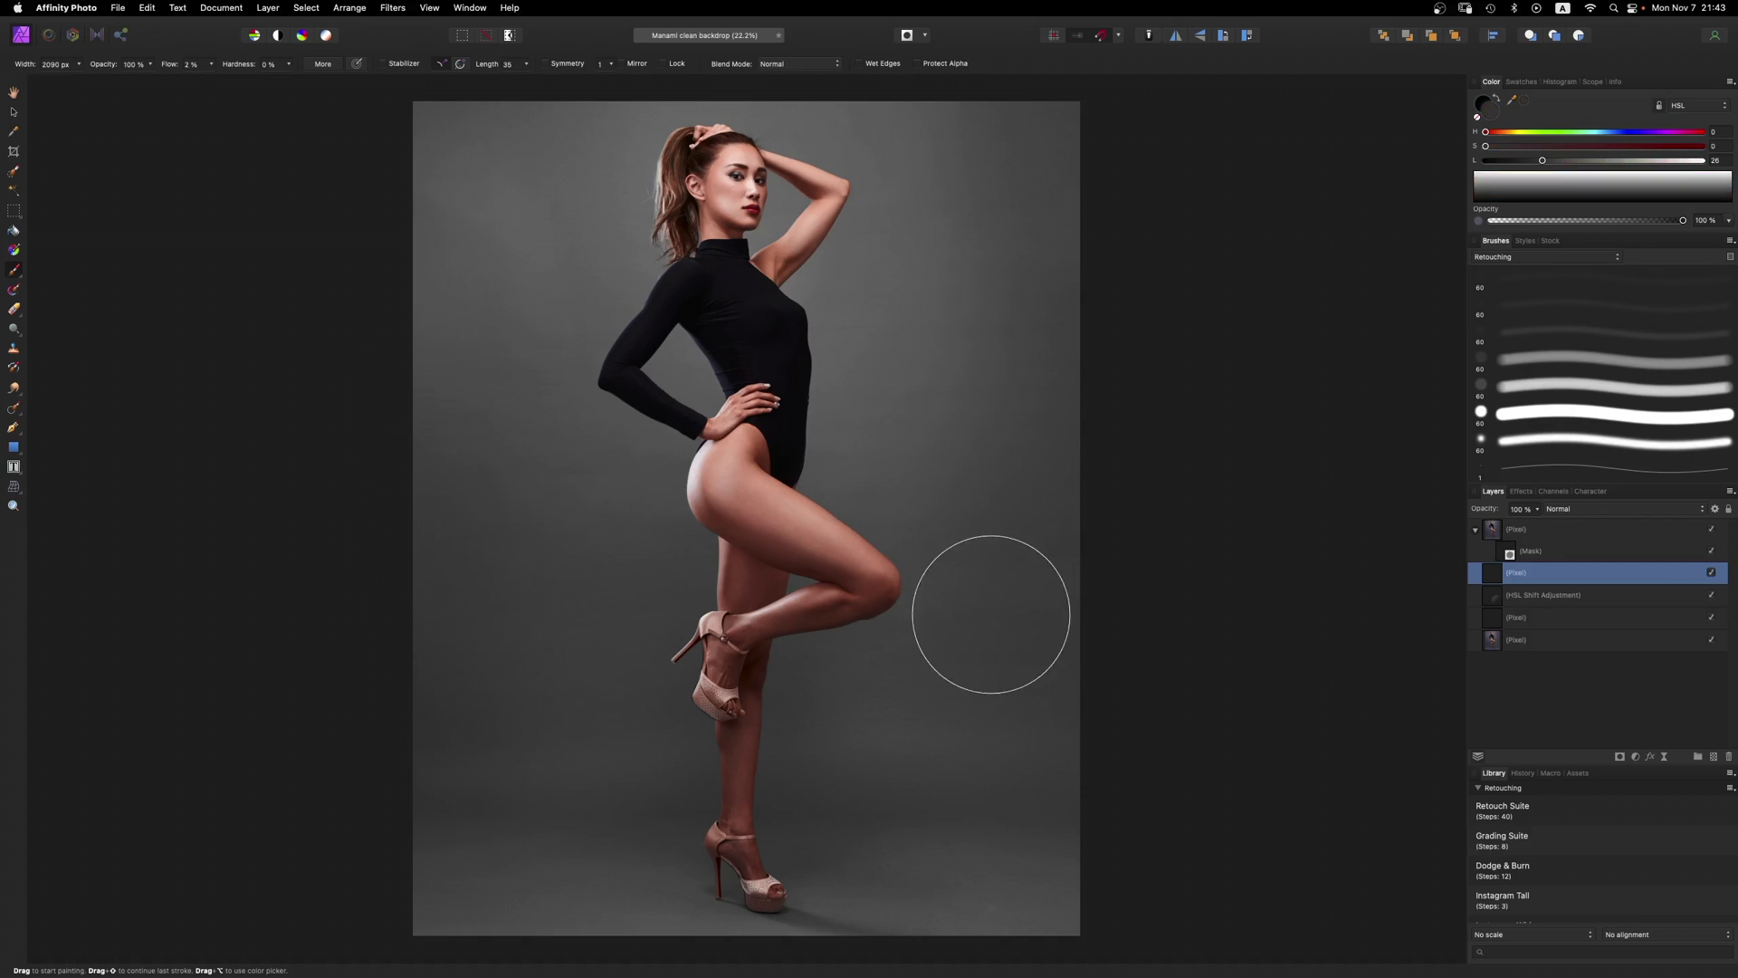
{"action": "left_click", "coordinate": [960, 582], "text": "alt"}
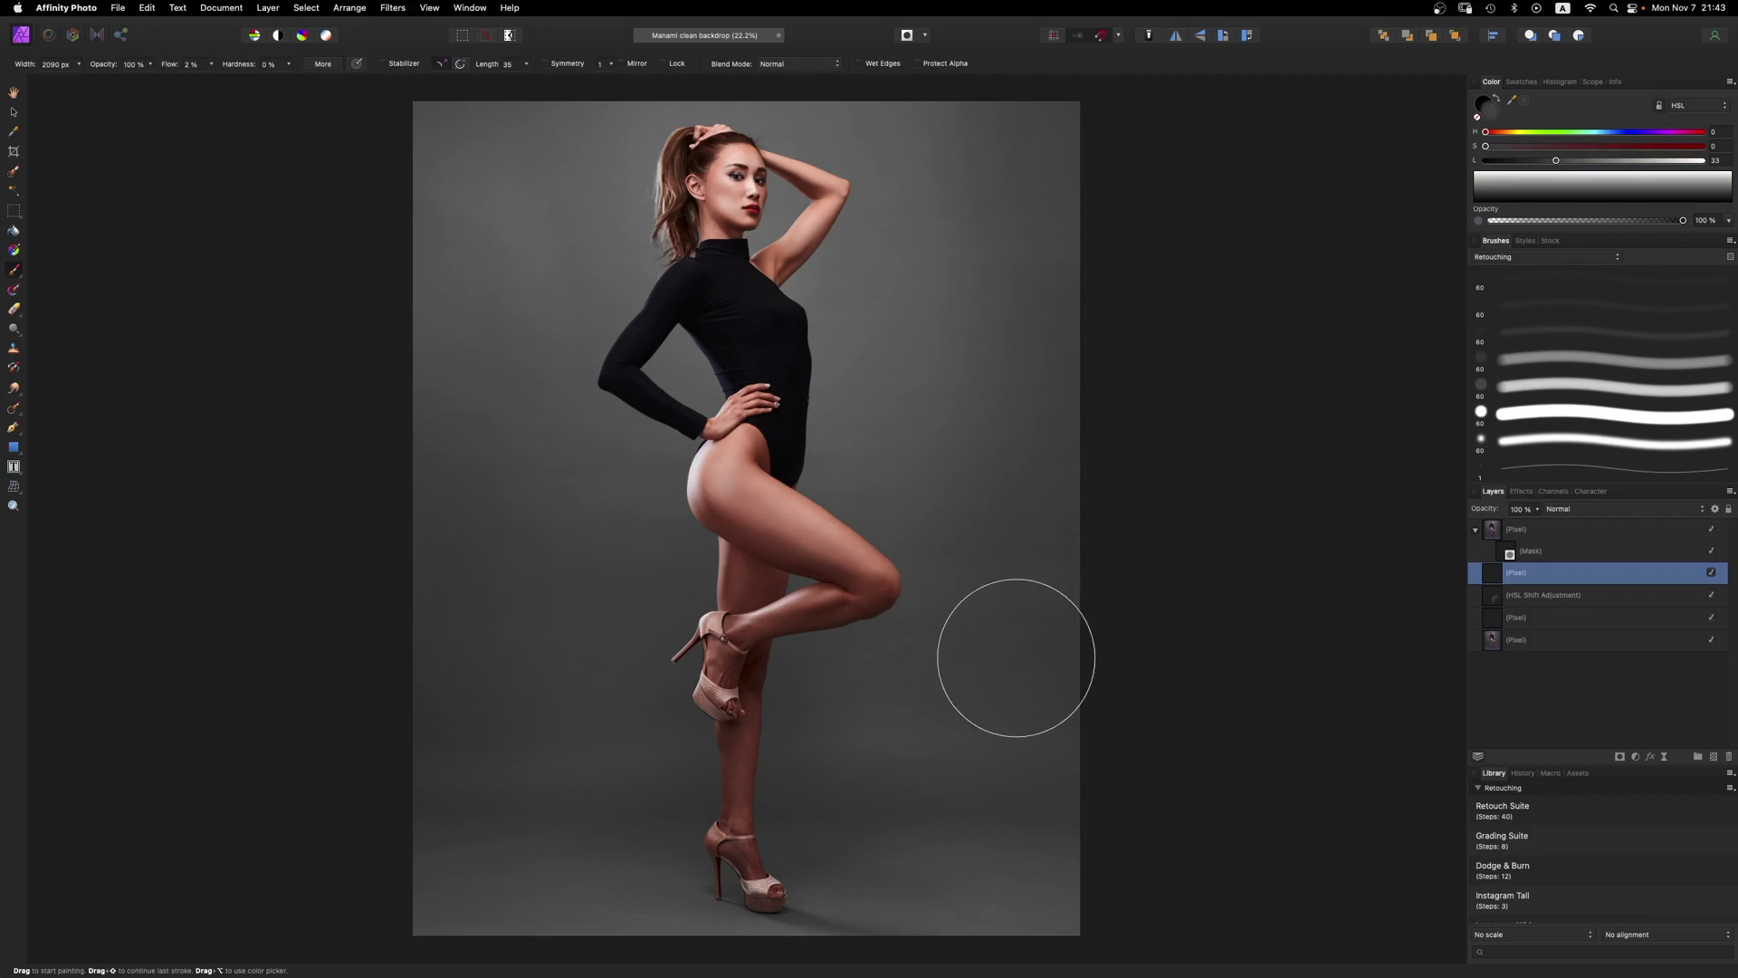
{"action": "left_click", "coordinate": [894, 355], "text": "alt"}
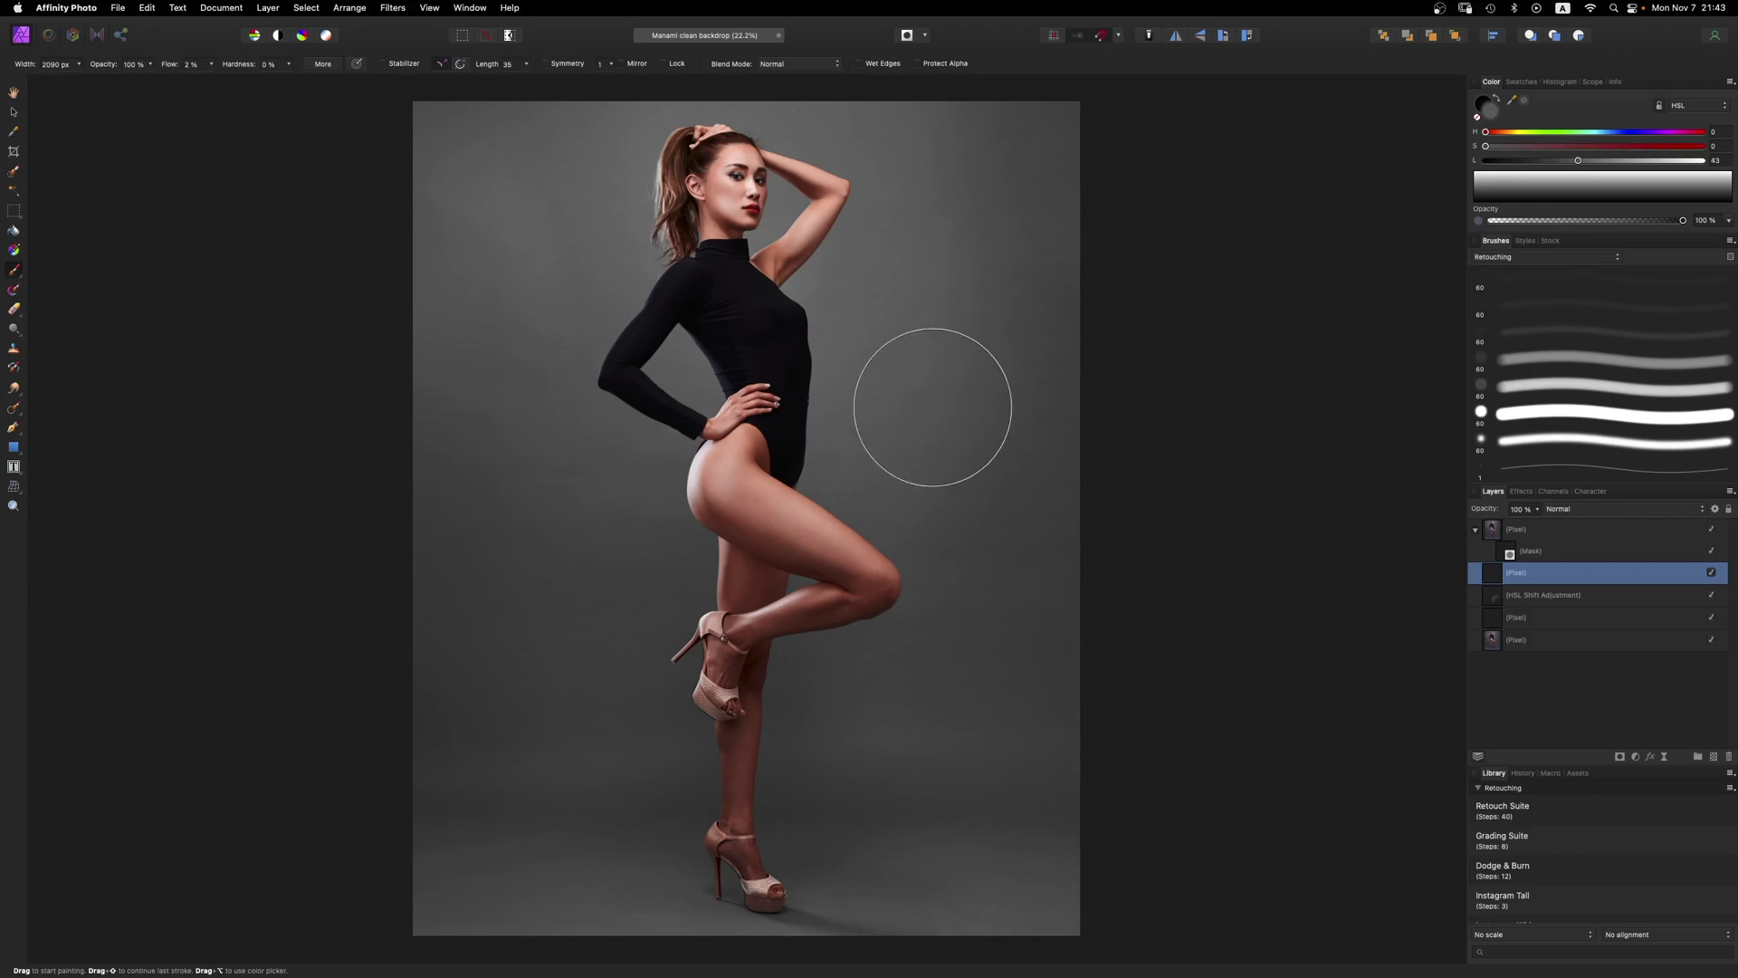
{"action": "left_click", "coordinate": [899, 303], "text": "alt"}
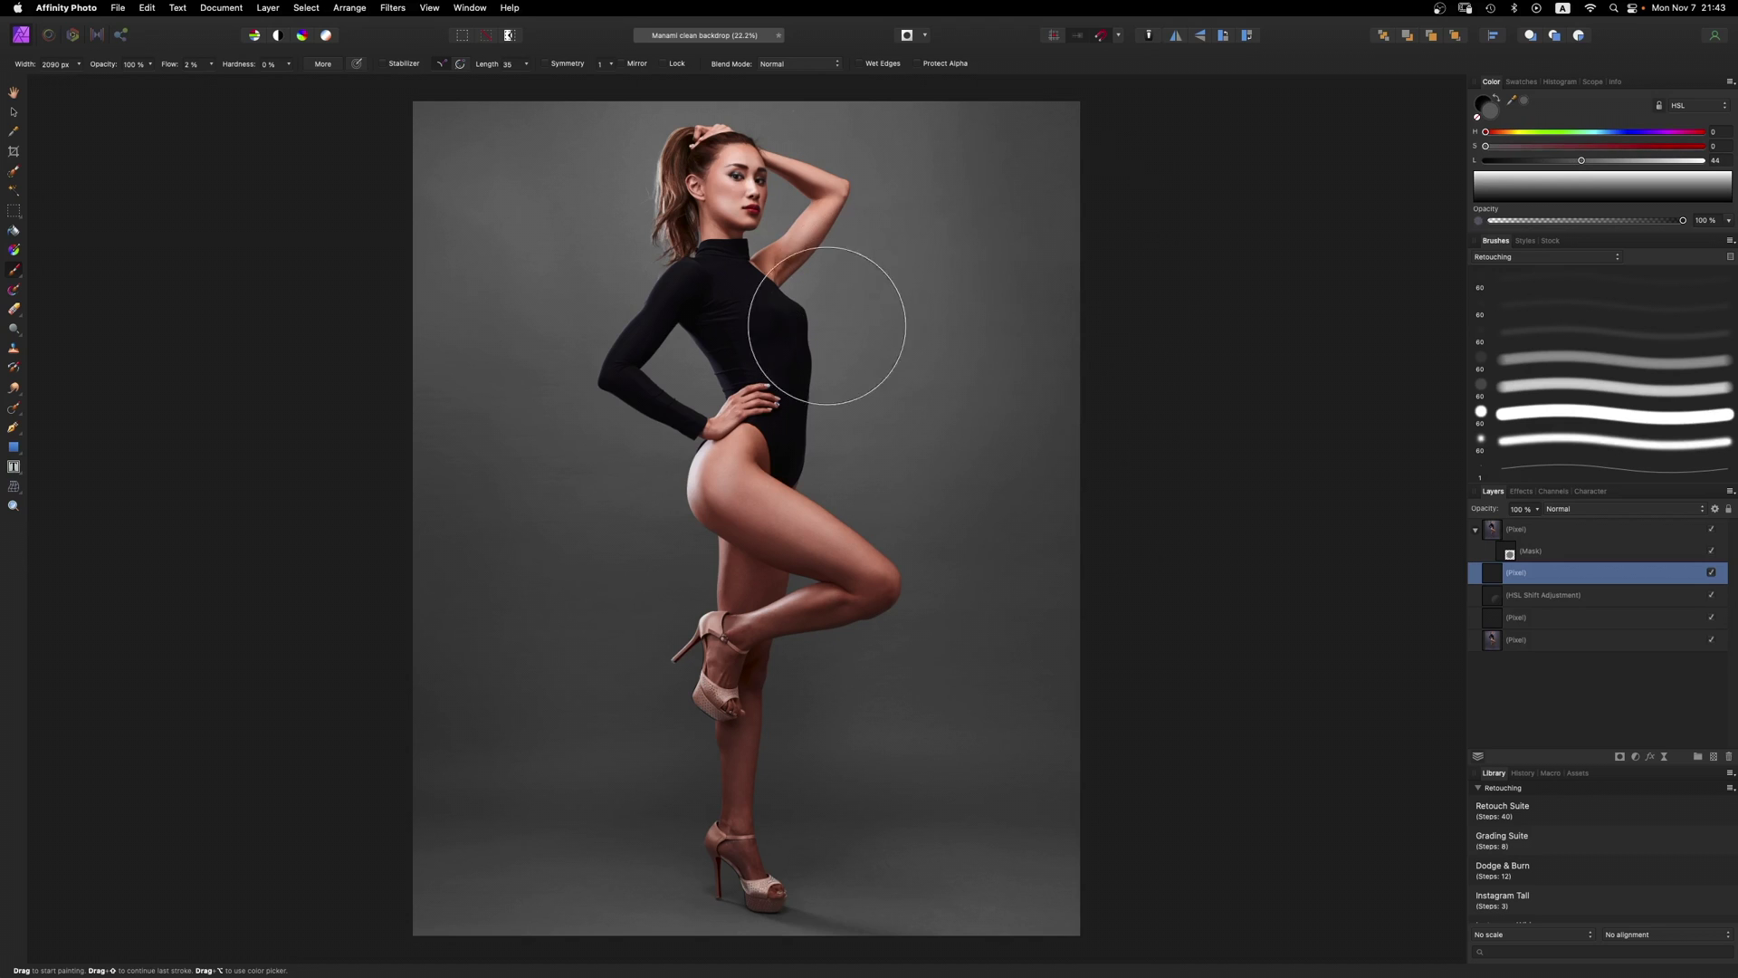
{"action": "left_click", "coordinate": [959, 213], "text": "alt"}
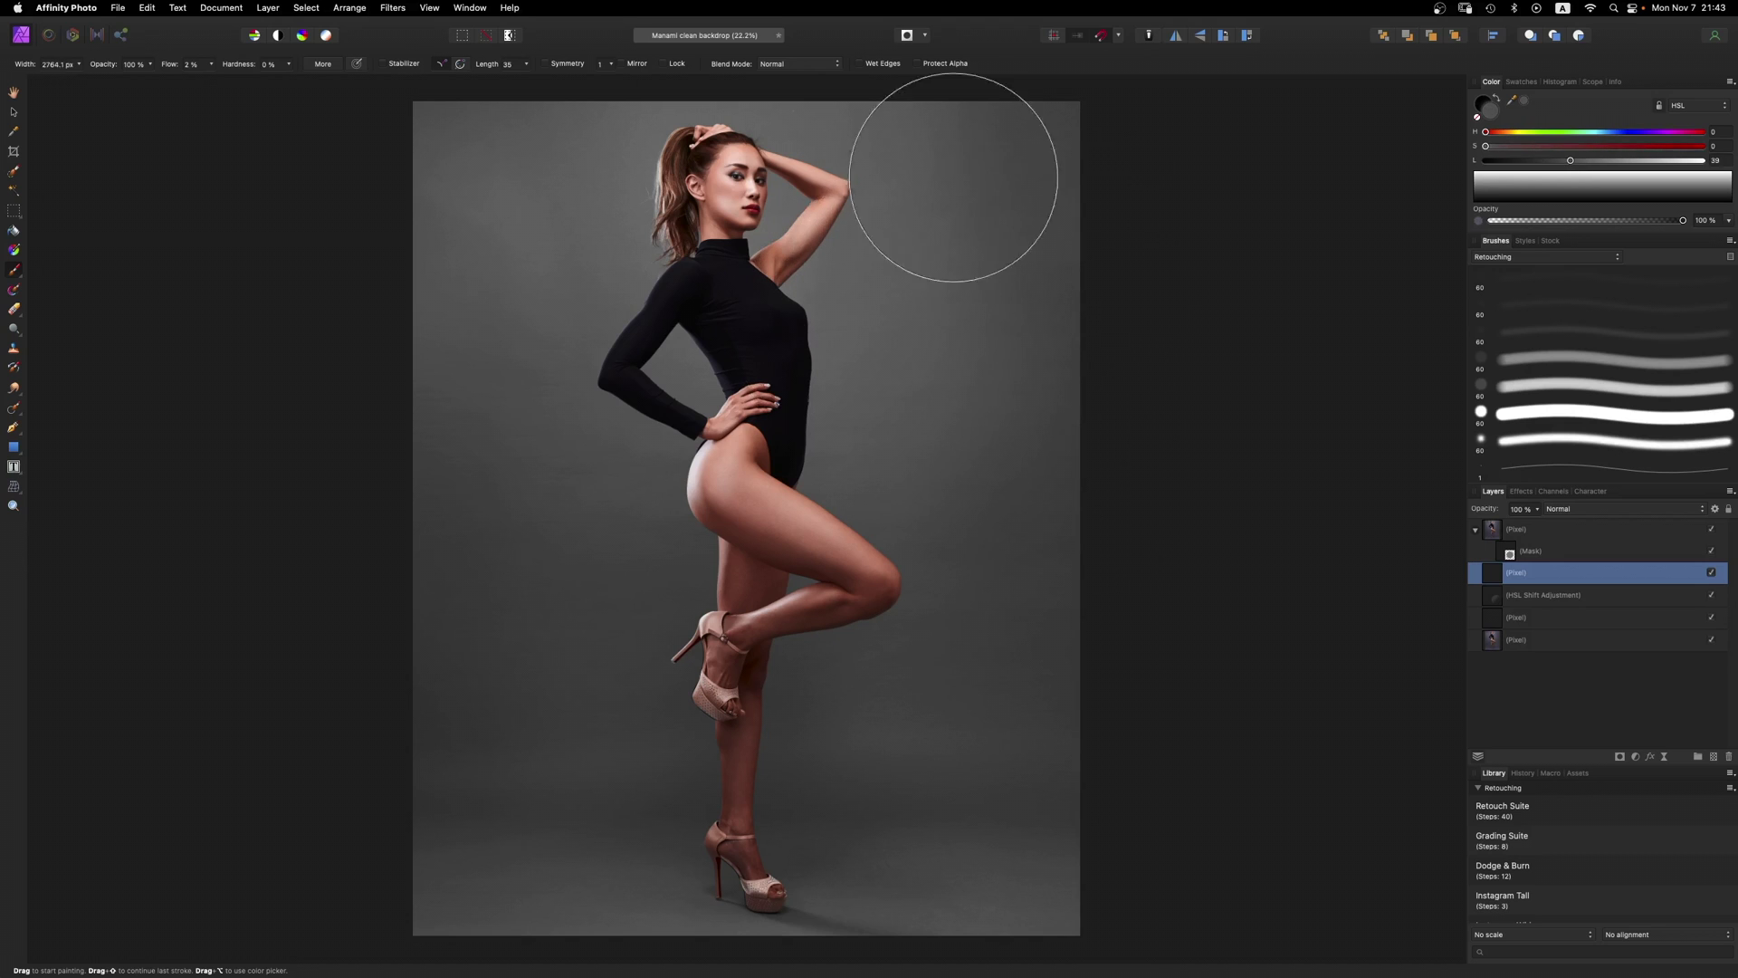
{"action": "left_click", "coordinate": [576, 288], "text": "alt"}
{"action": "key", "text": "["}
{"action": "left_click", "coordinate": [490, 383], "text": "alt"}
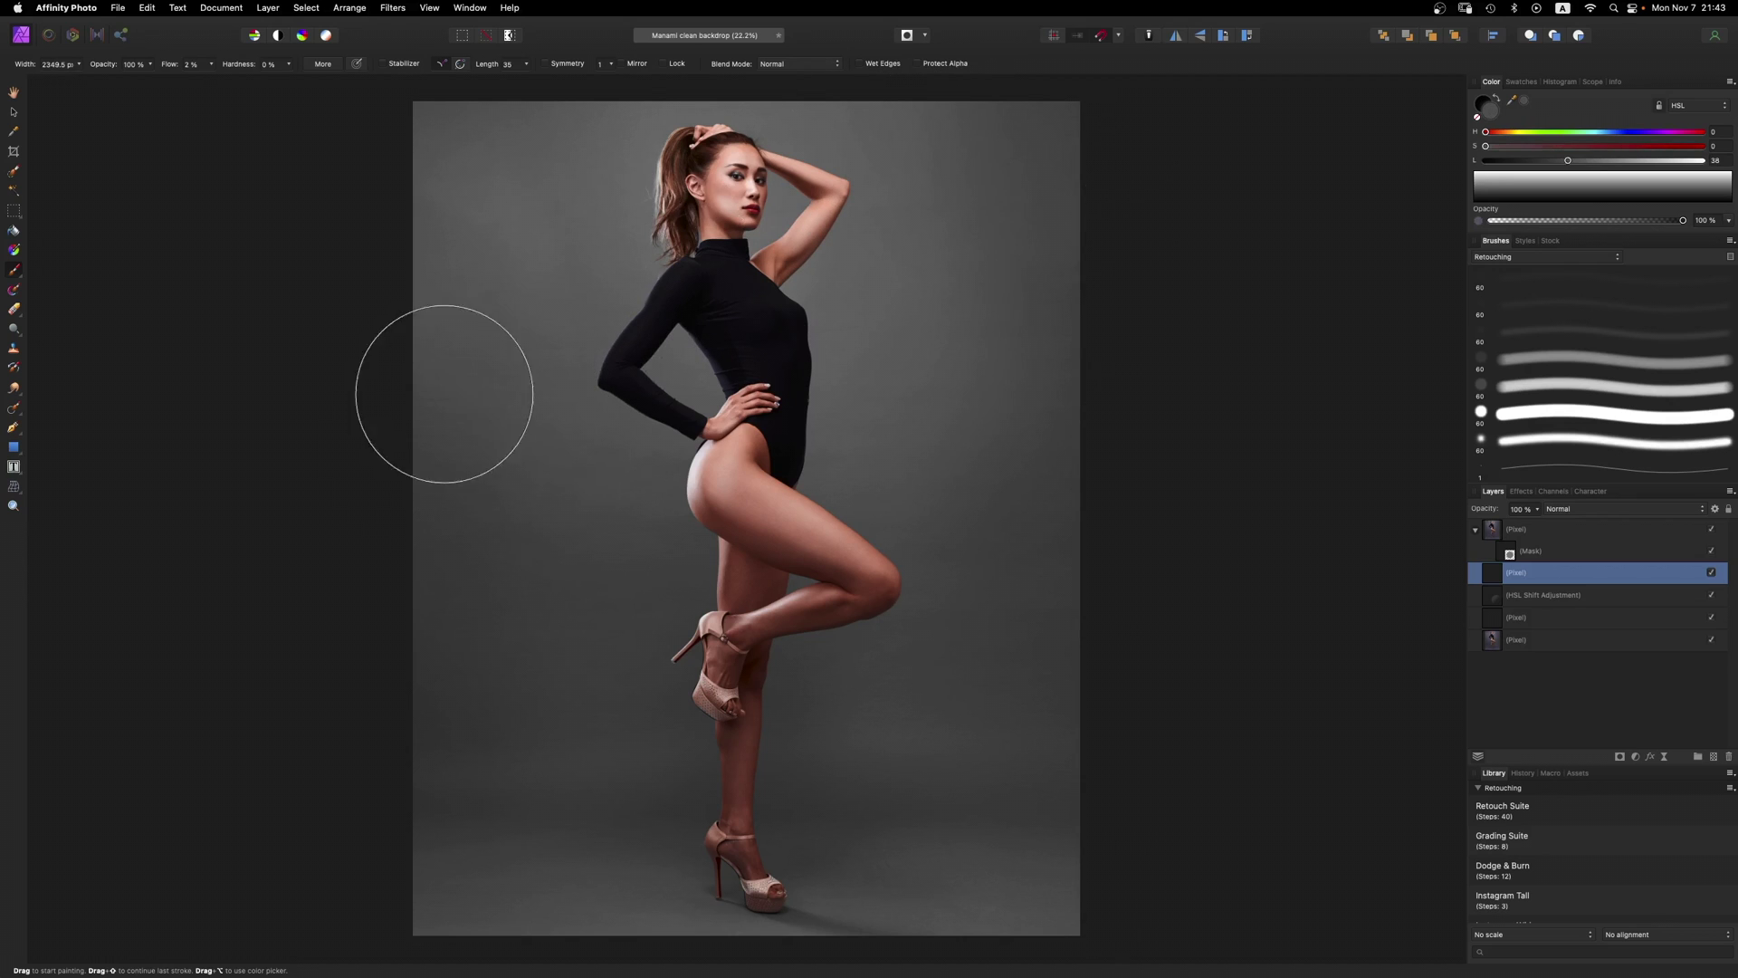
{"action": "left_click", "coordinate": [626, 559], "text": "alt"}
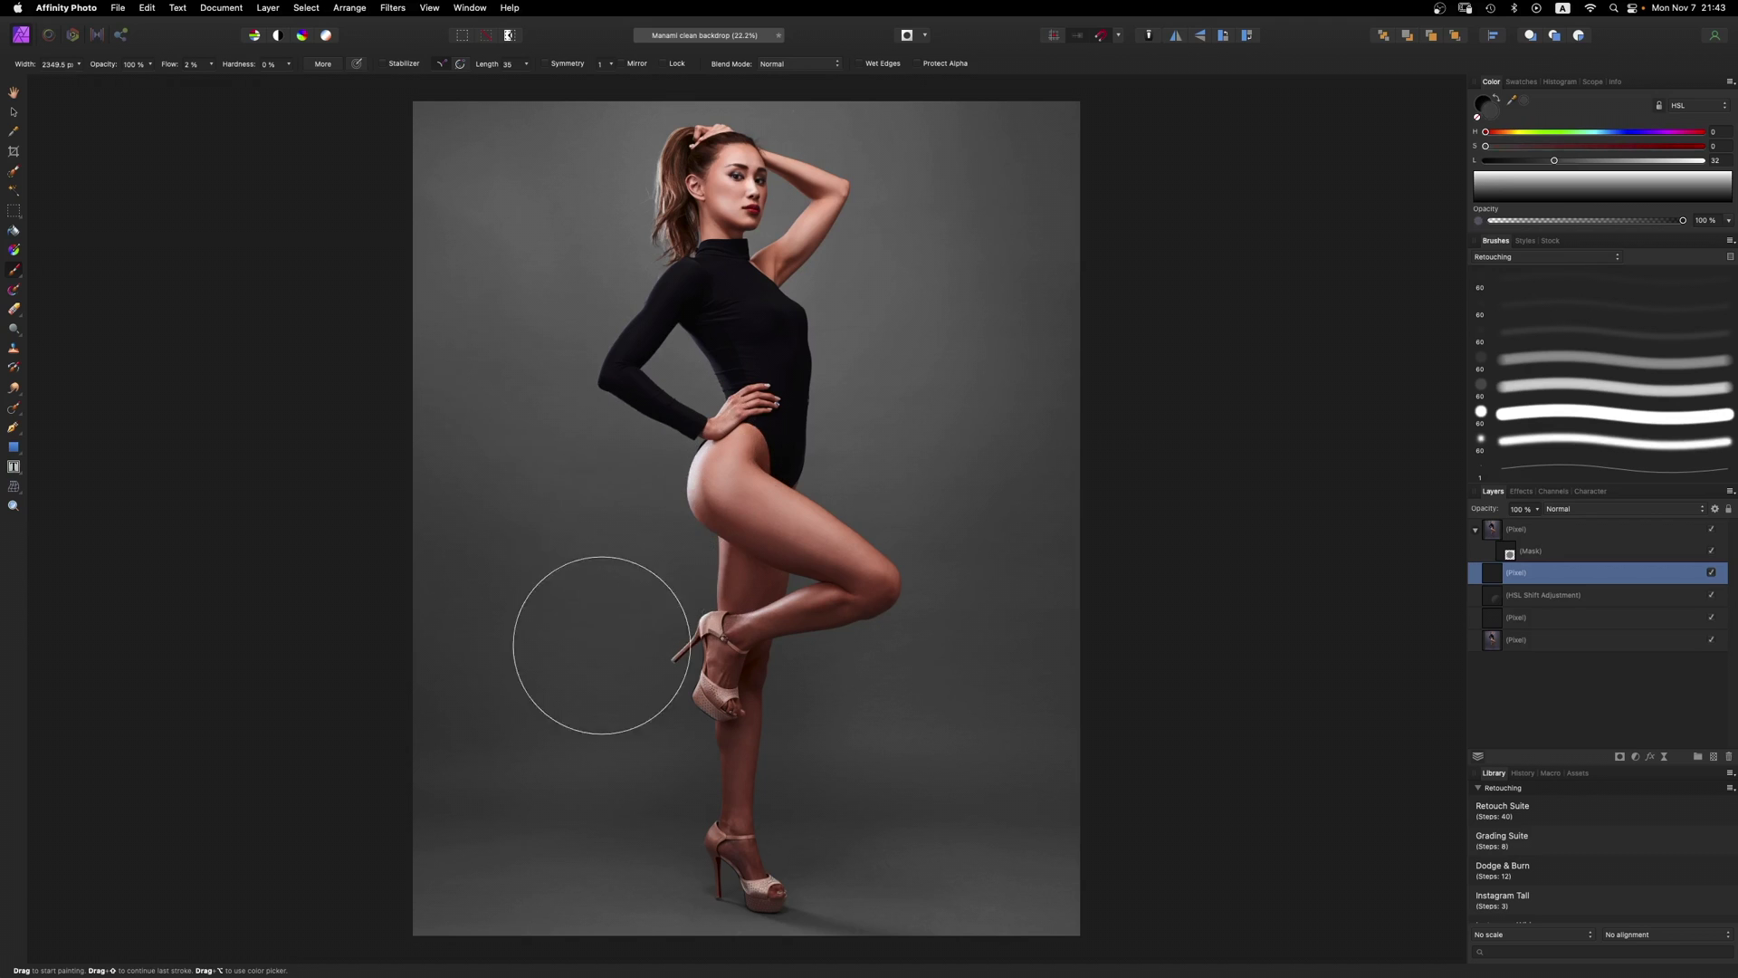
{"action": "left_click", "coordinate": [471, 660], "text": "alt"}
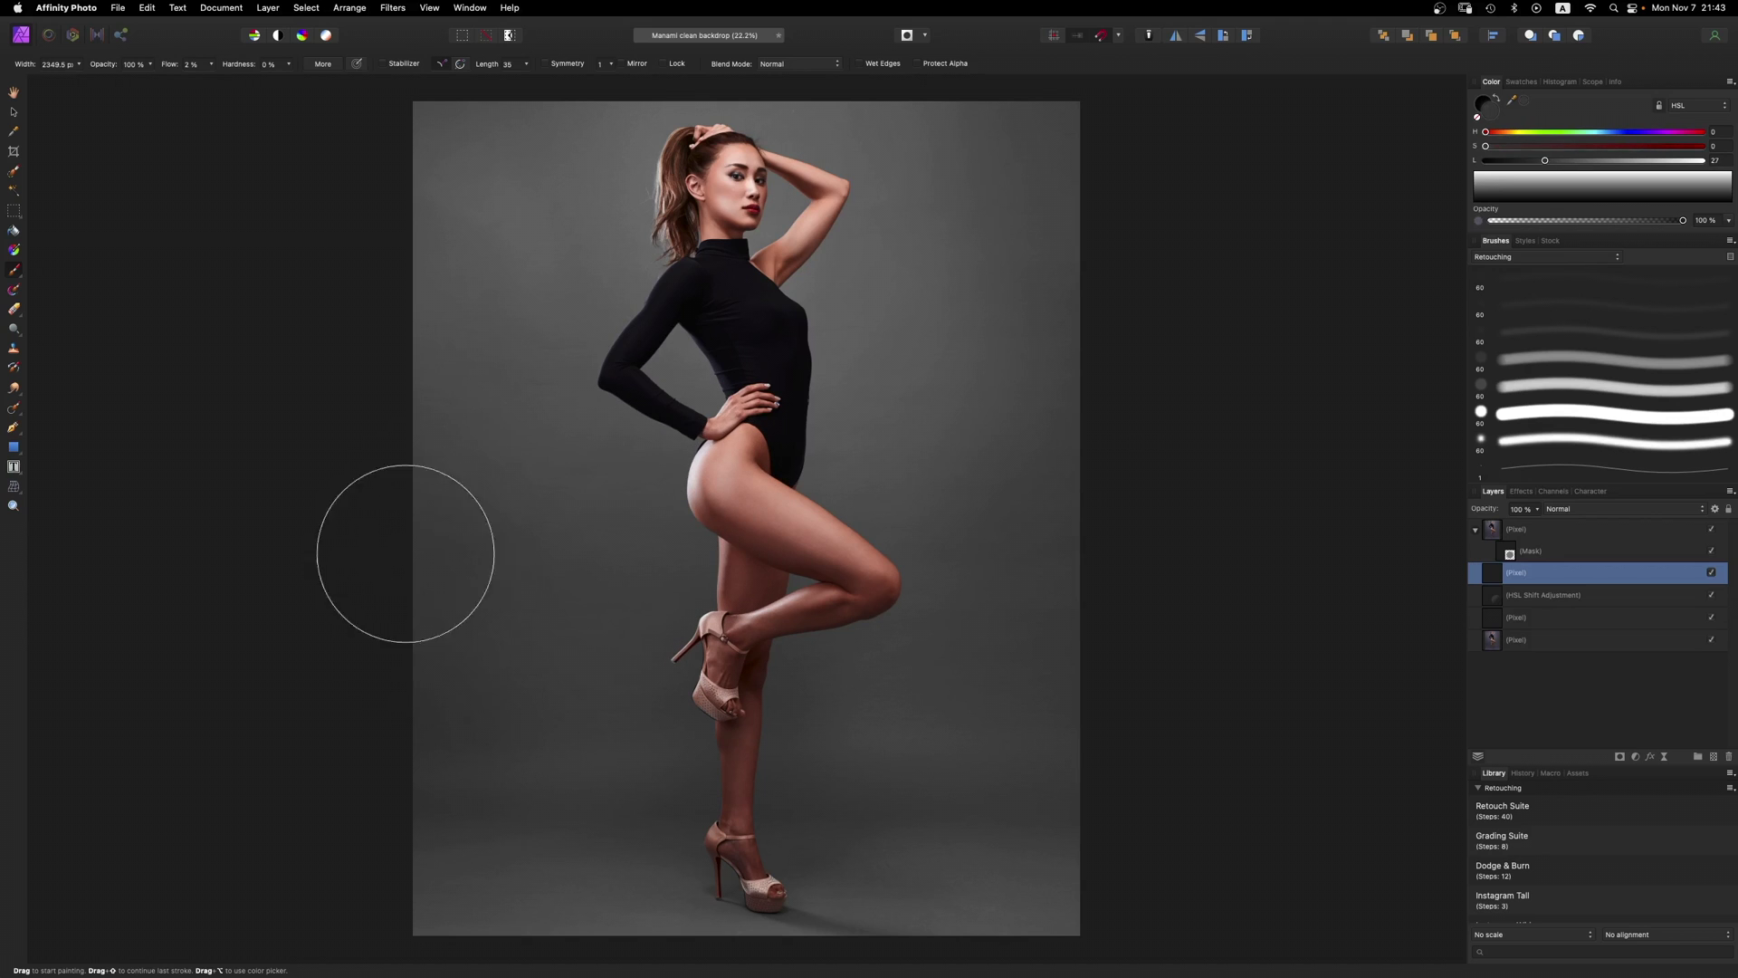
Step: Check the floor greys along the bottom edge with a smaller brush
{"action": "left_click", "coordinate": [533, 903], "text": "alt"}
{"action": "key", "text": "bracketleft"}
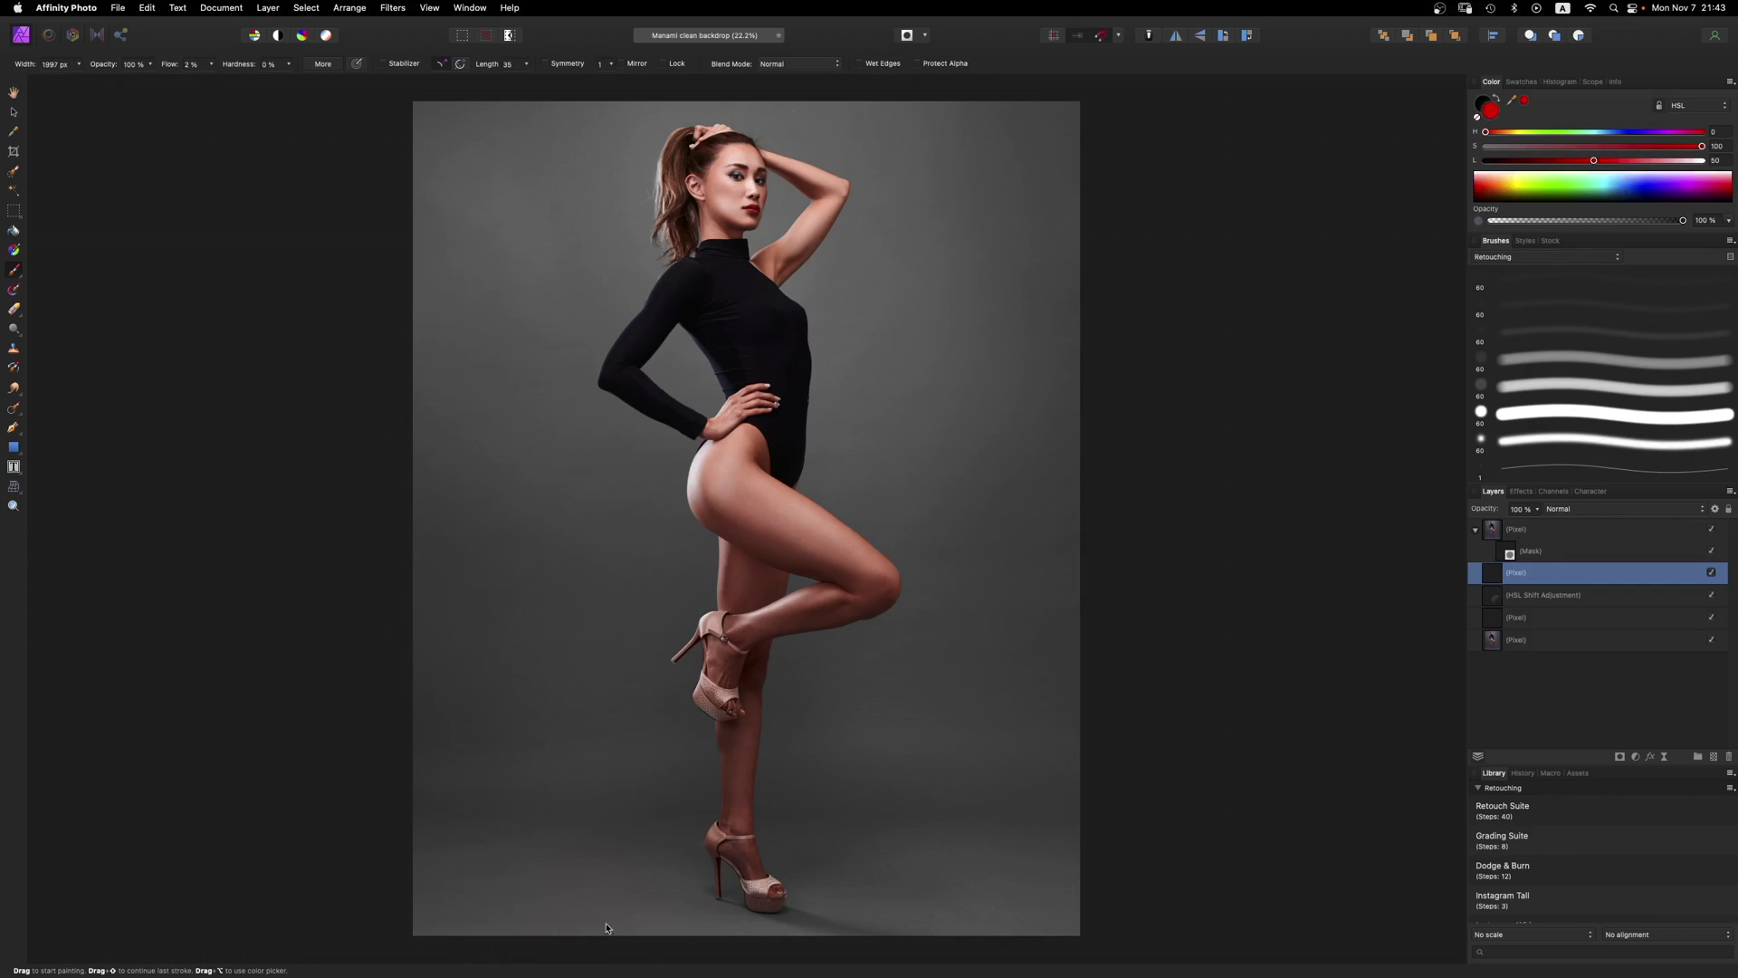
{"action": "left_click", "coordinate": [465, 887], "text": "alt"}
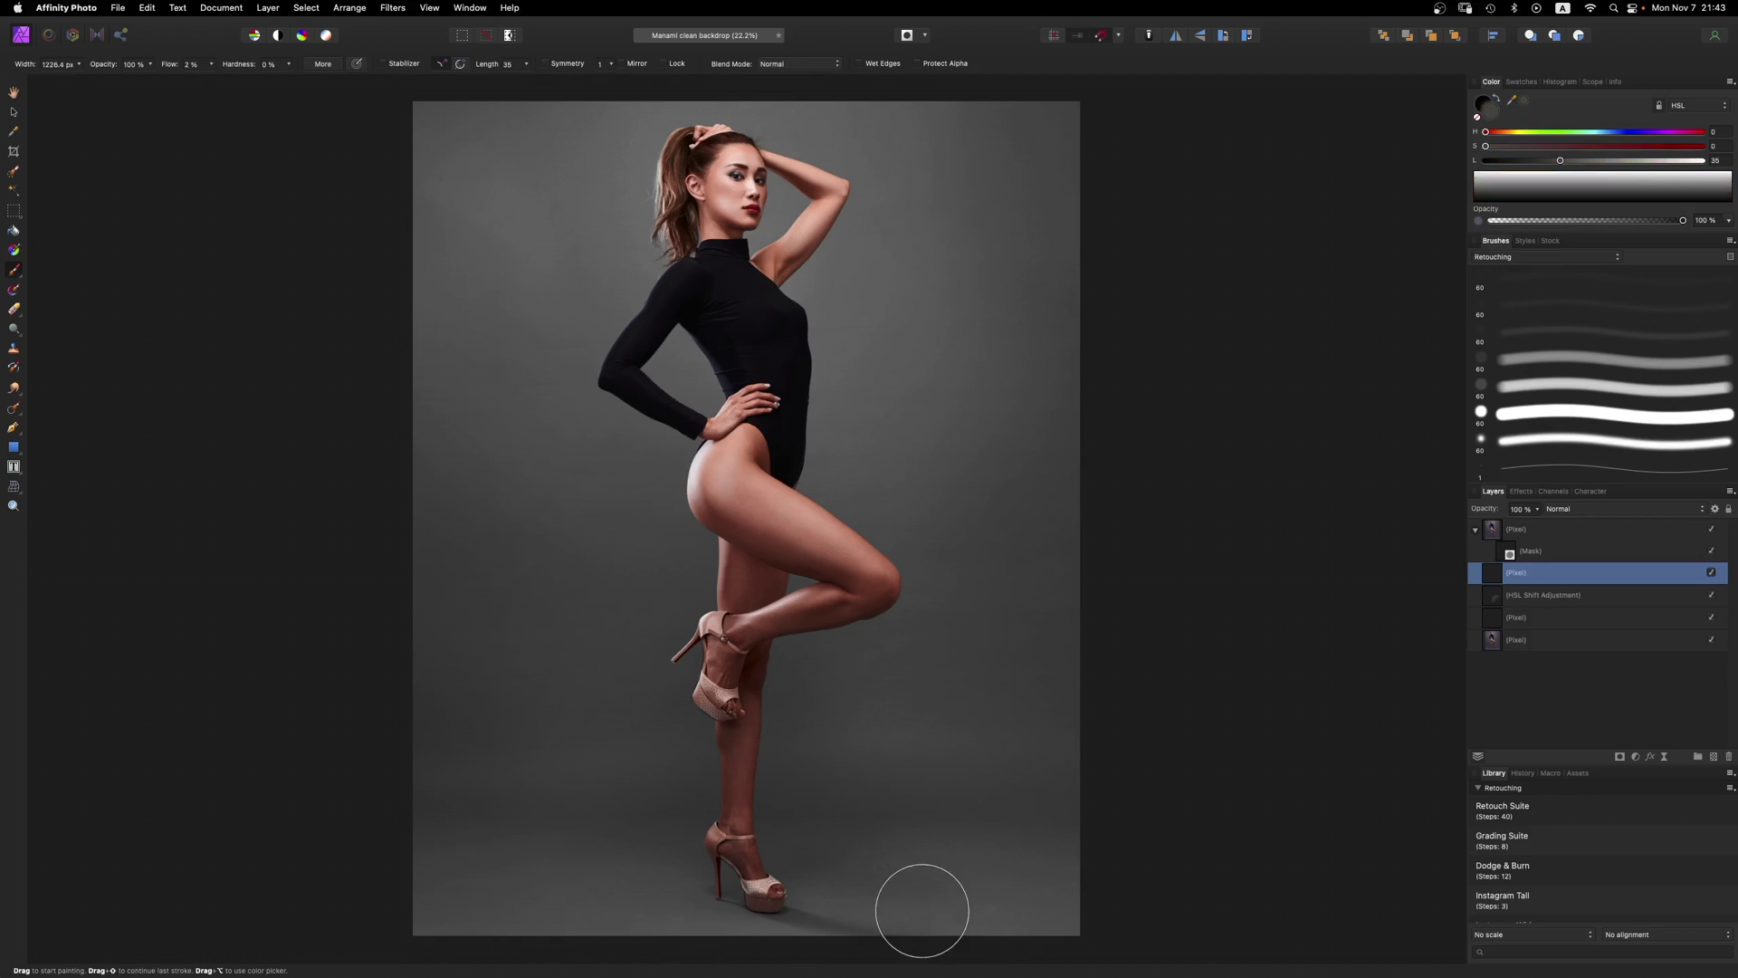
{"action": "left_click", "coordinate": [917, 907], "text": "alt"}
{"action": "left_click", "coordinate": [946, 862], "text": "alt"}
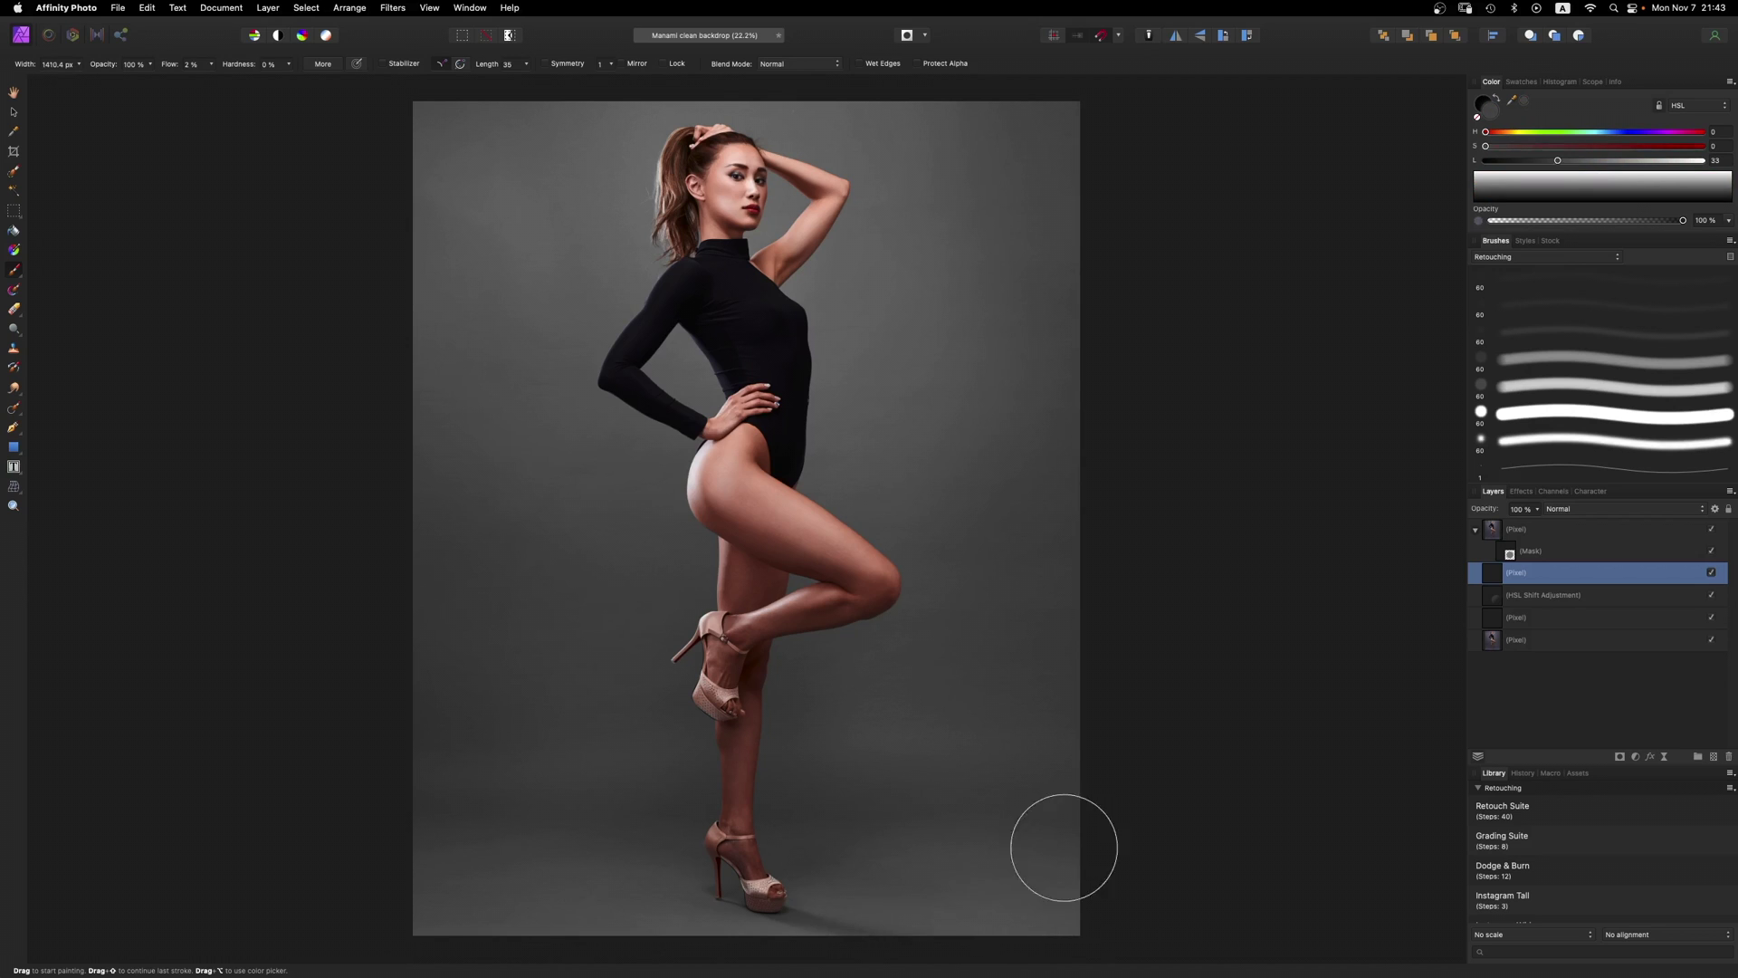
{"action": "left_click", "coordinate": [909, 882], "text": "alt"}
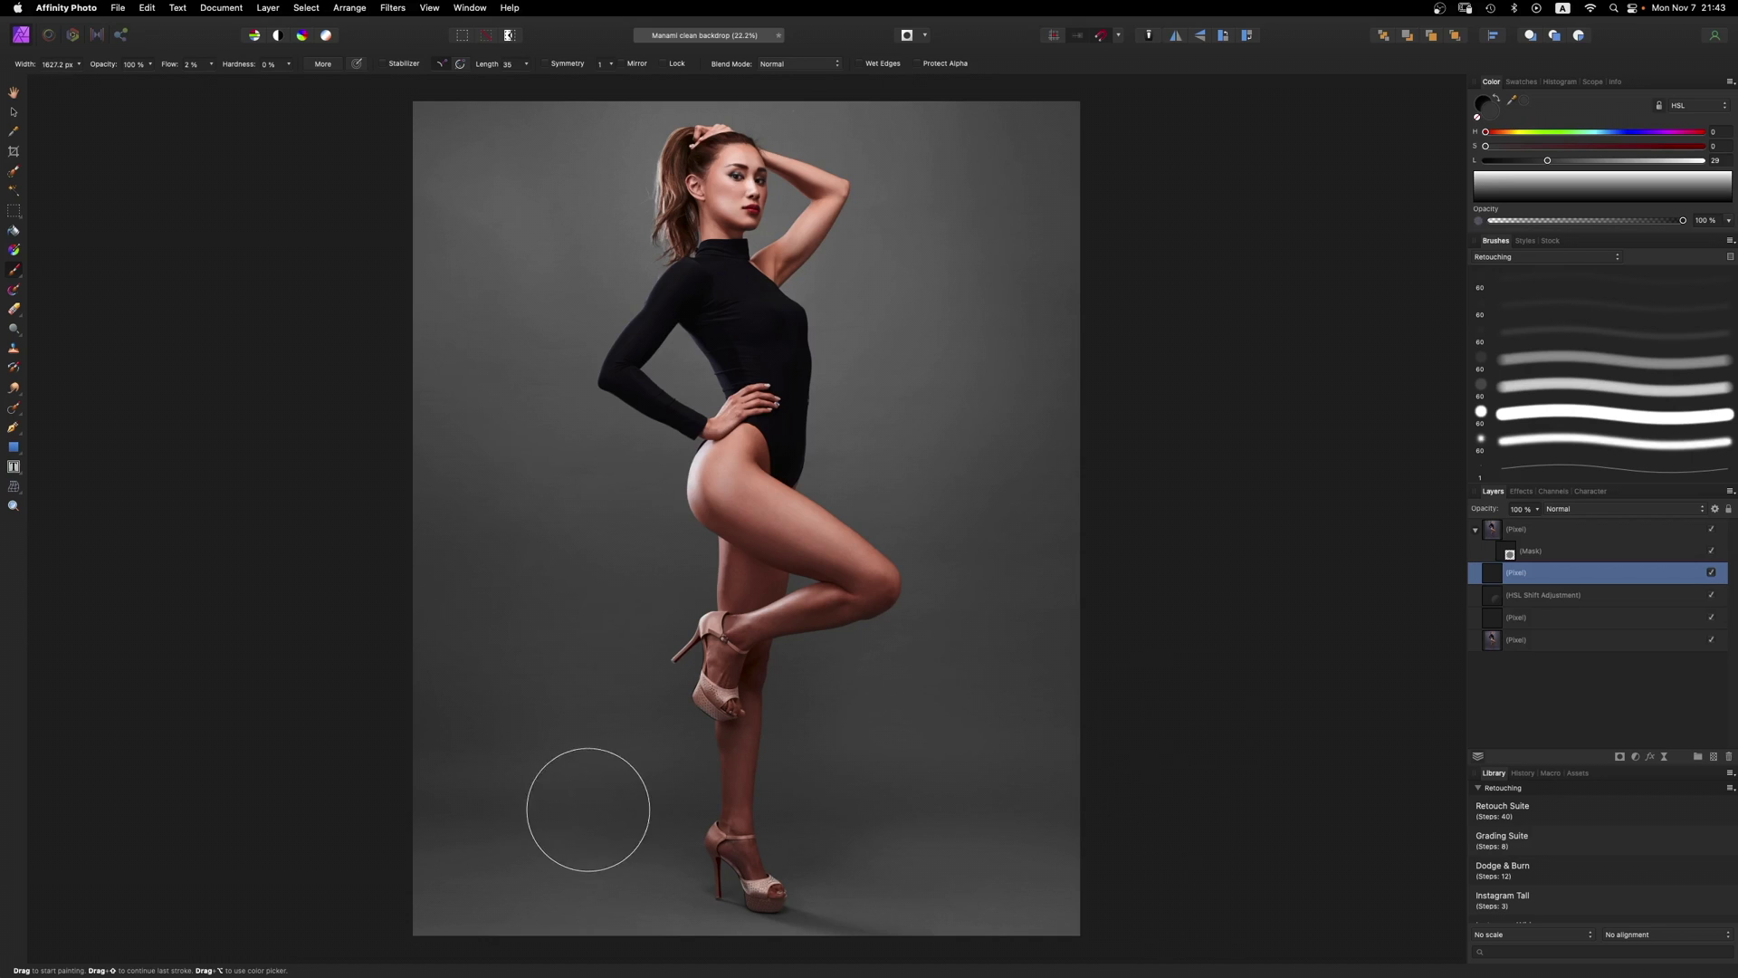
{"action": "left_click", "coordinate": [445, 882], "text": "alt"}
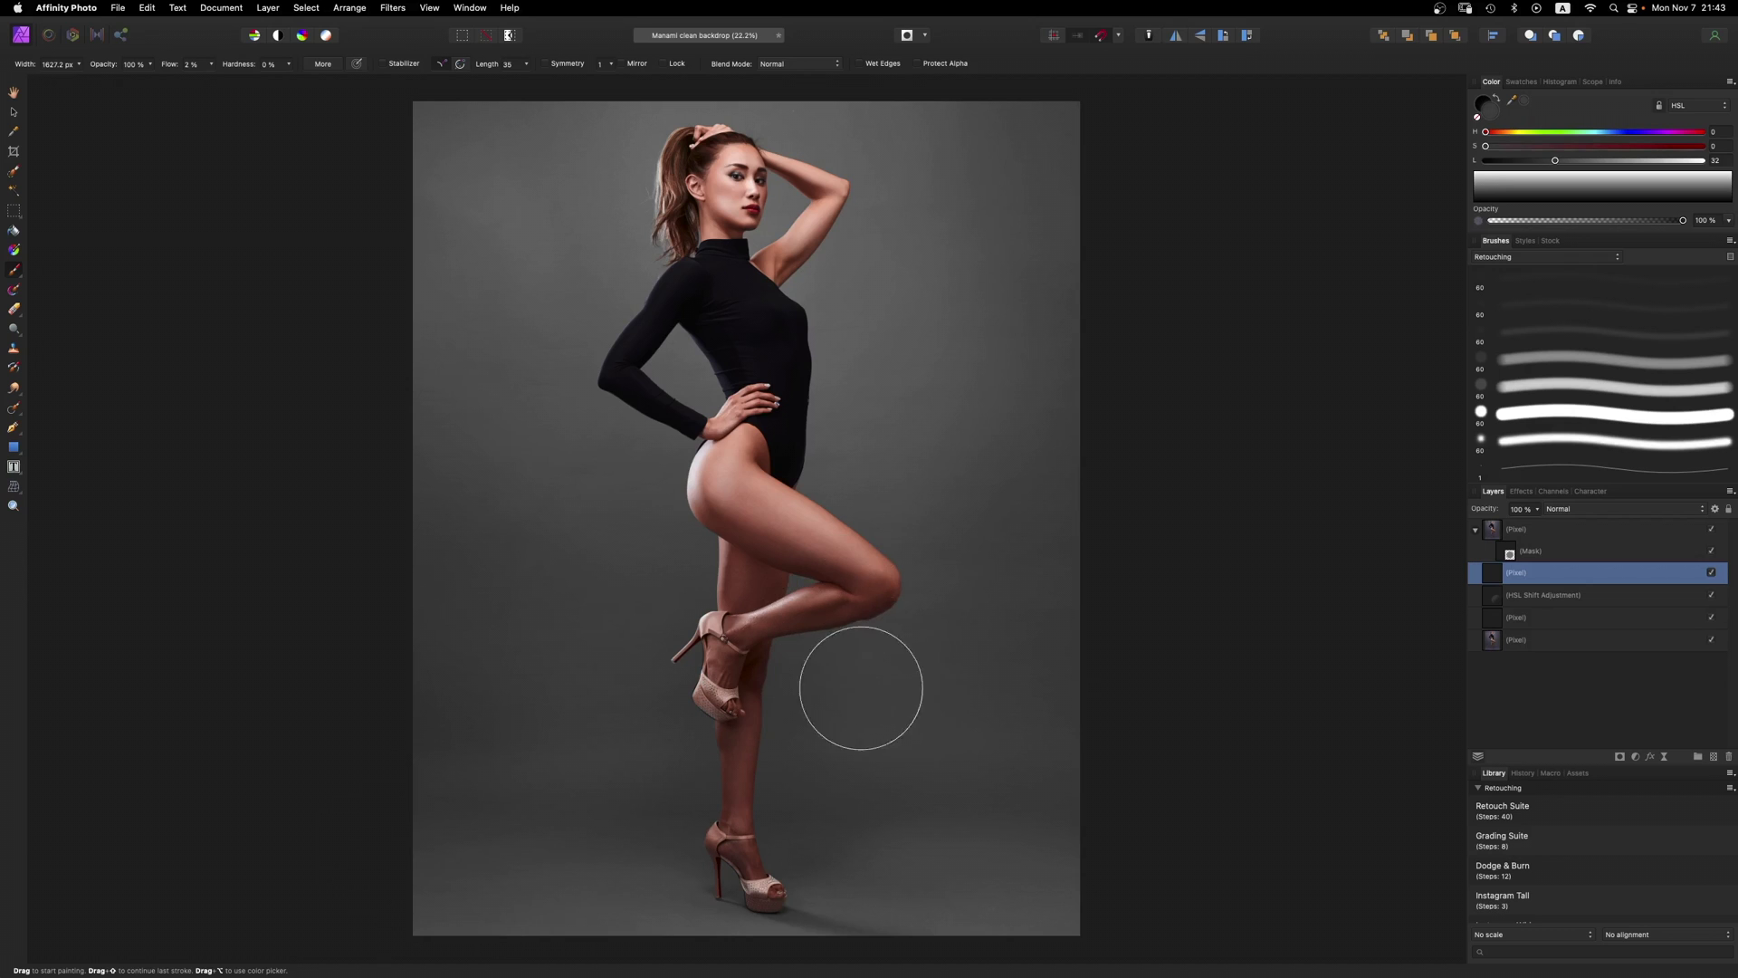
Step: Paint a lighter sampled grey beside the leg with a larger brush
{"action": "left_click", "coordinate": [939, 498], "text": "alt"}
{"action": "key", "text": "bracketright"}
{"action": "key", "text": "bracketright"}
{"action": "mouse_move", "coordinate": [897, 430]}
{"action": "left_mouse_down"}
{"action": "mouse_move", "coordinate": [791, 504]}
{"action": "mouse_move", "coordinate": [834, 548]}
{"action": "left_mouse_up"}
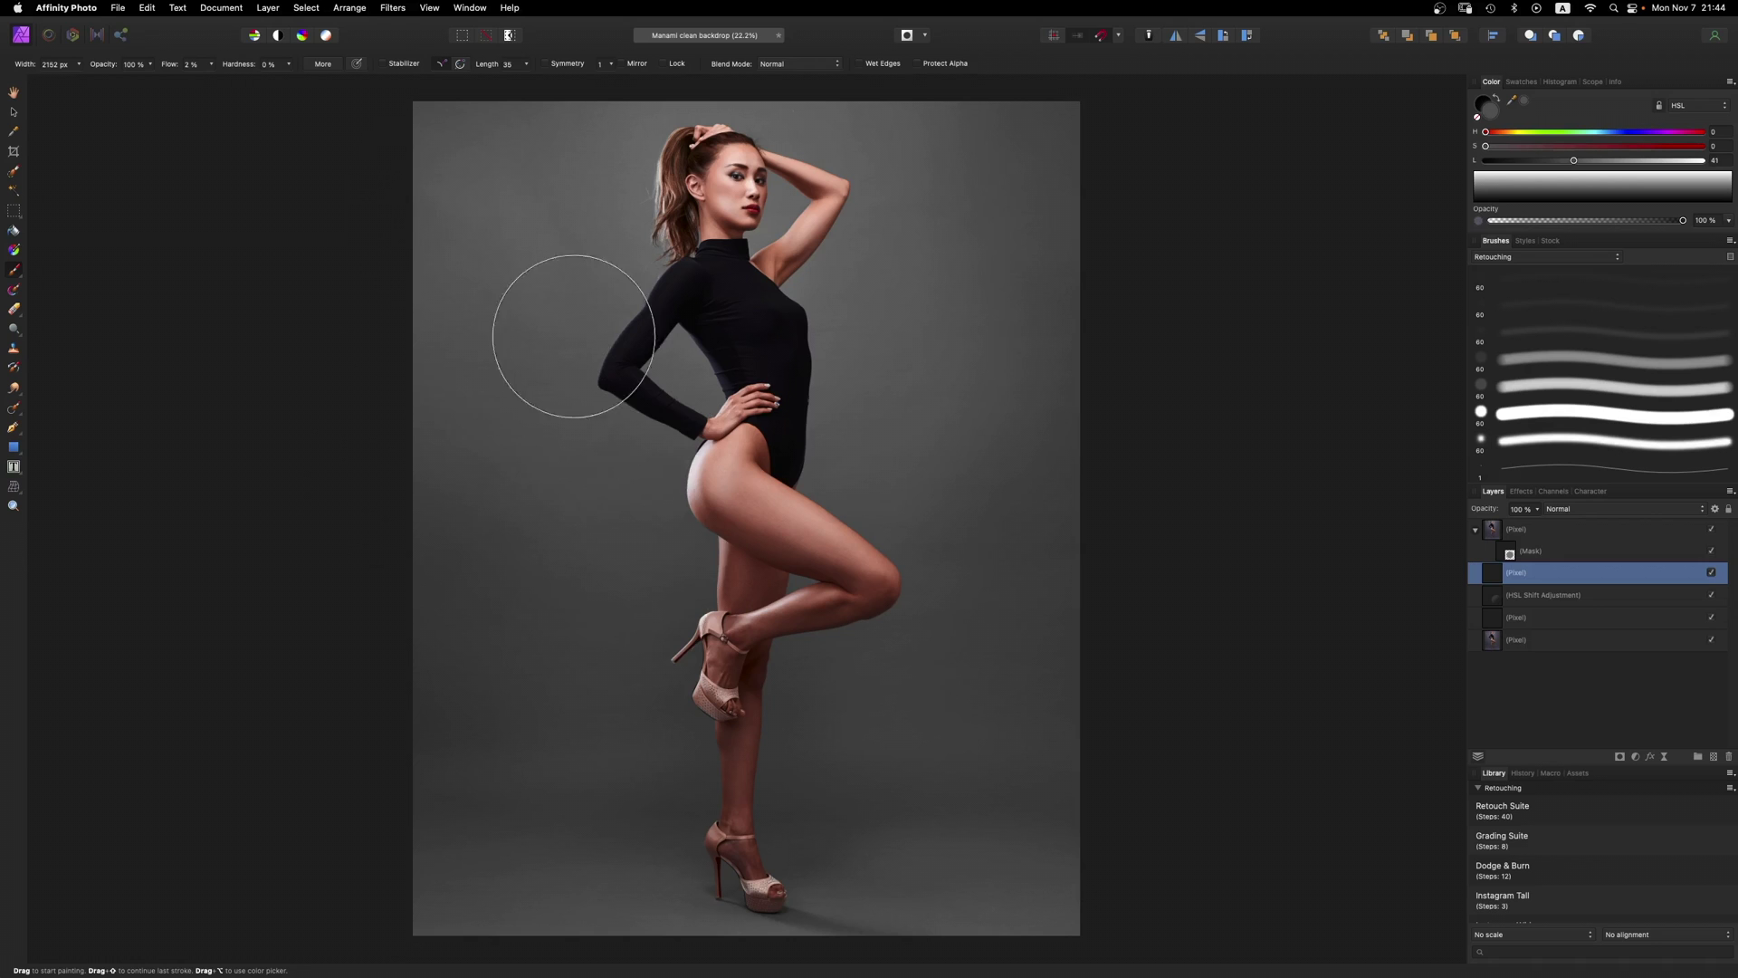
{"action": "left_click", "coordinate": [568, 424], "text": "alt"}
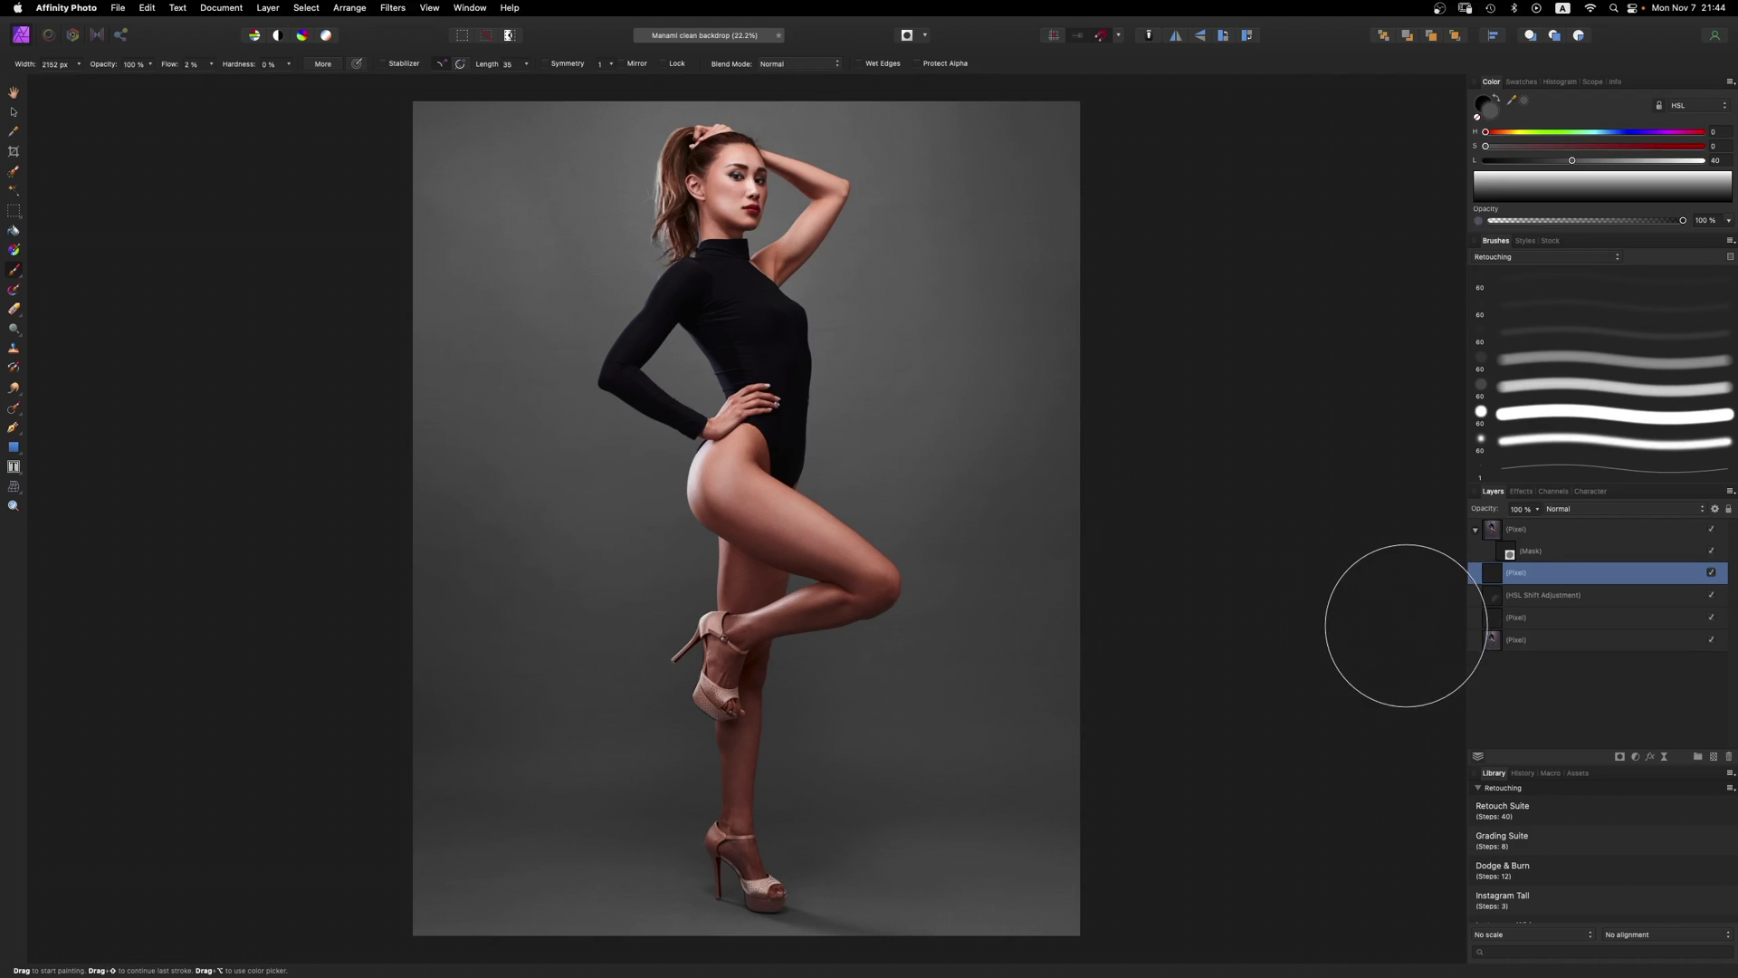
Step: Toggle the retouch layer on and off repeatedly to compare against the original backdrop
{"action": "left_click", "coordinate": [1711, 573]}
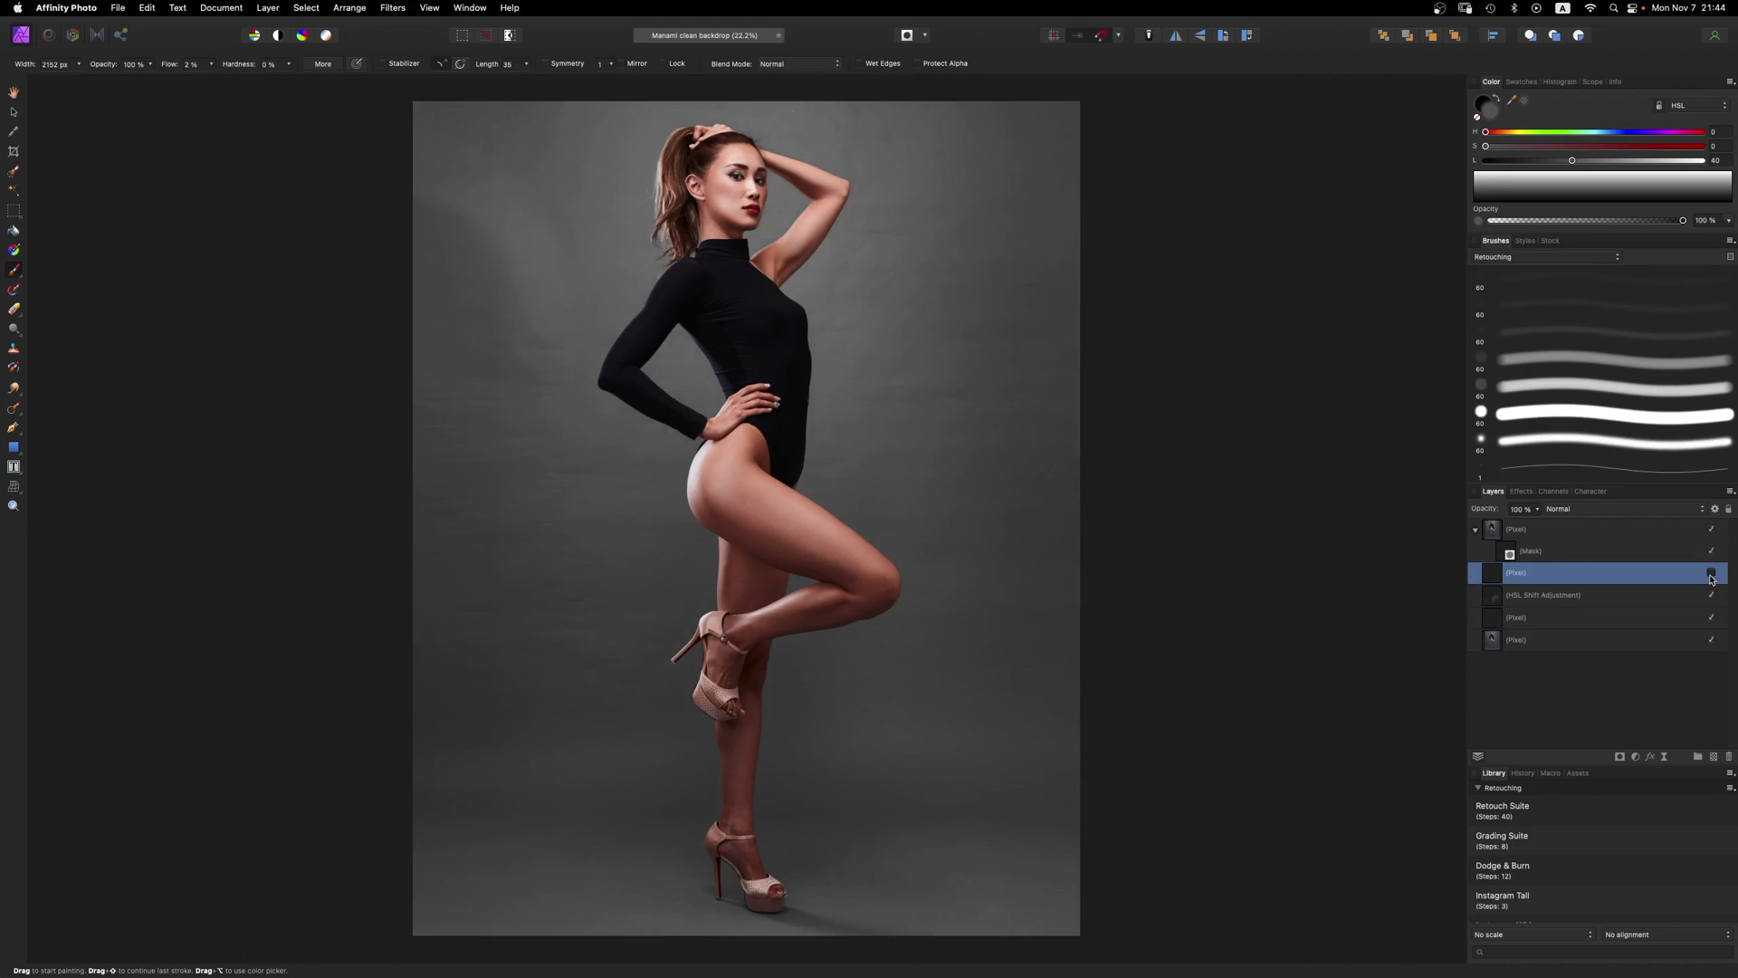
{"action": "left_click", "coordinate": [1711, 573]}
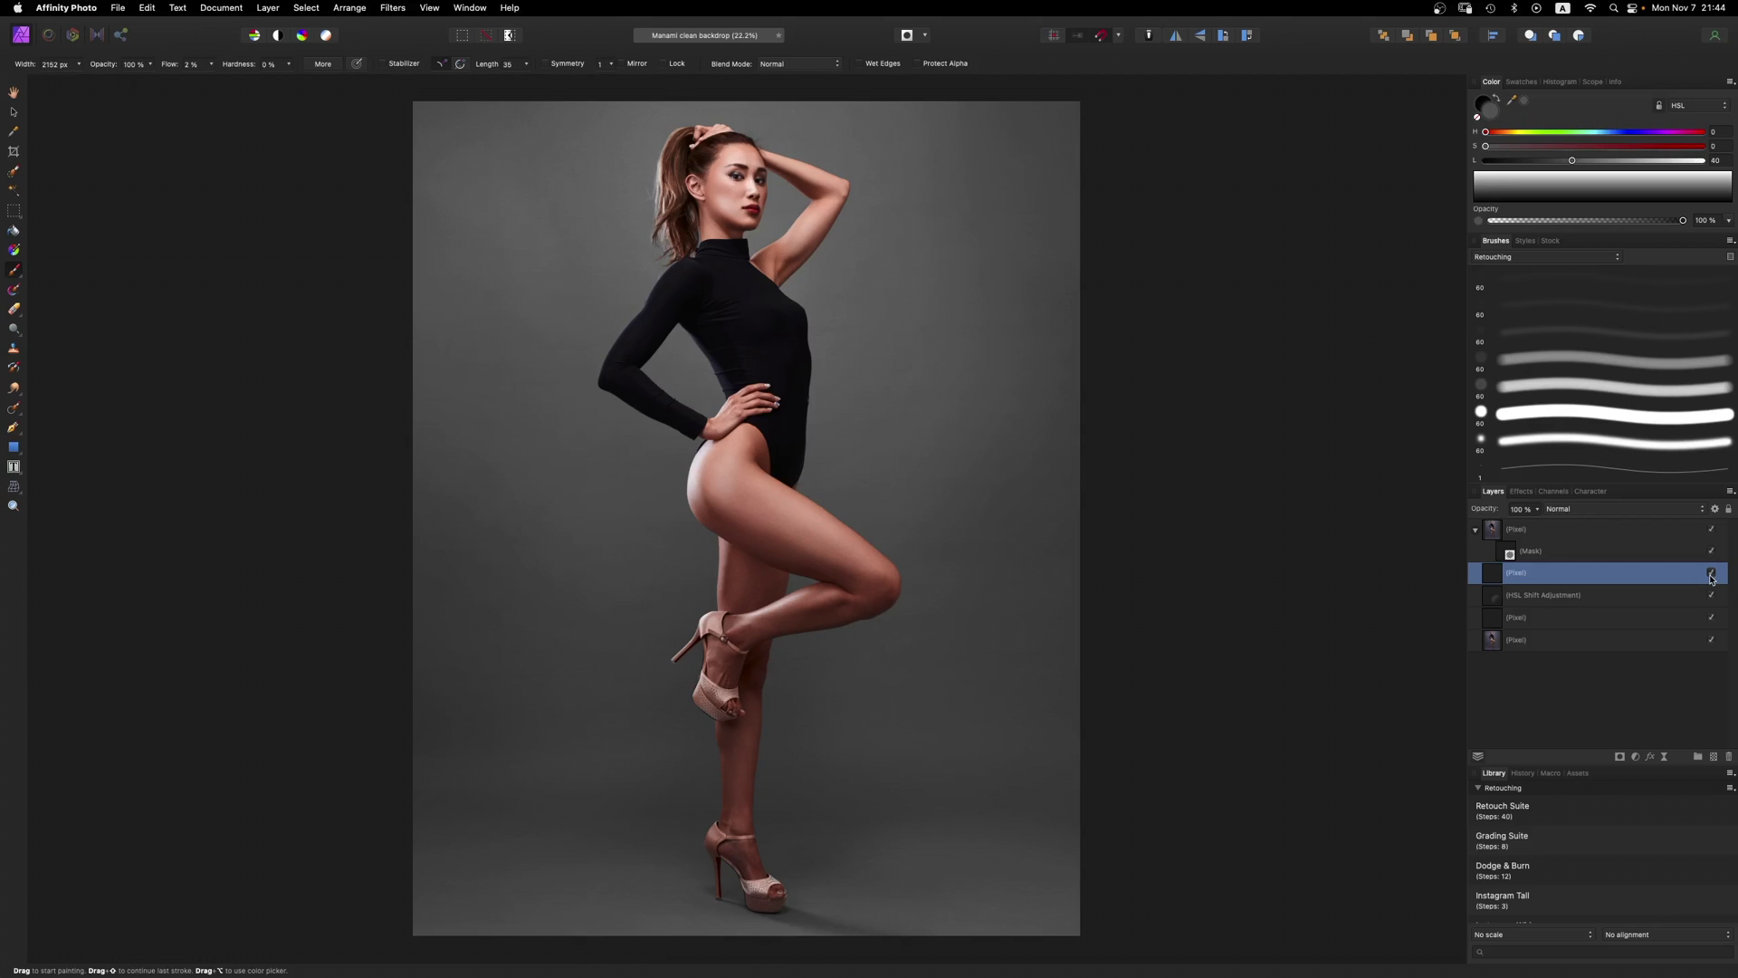
{"action": "left_click", "coordinate": [1711, 573]}
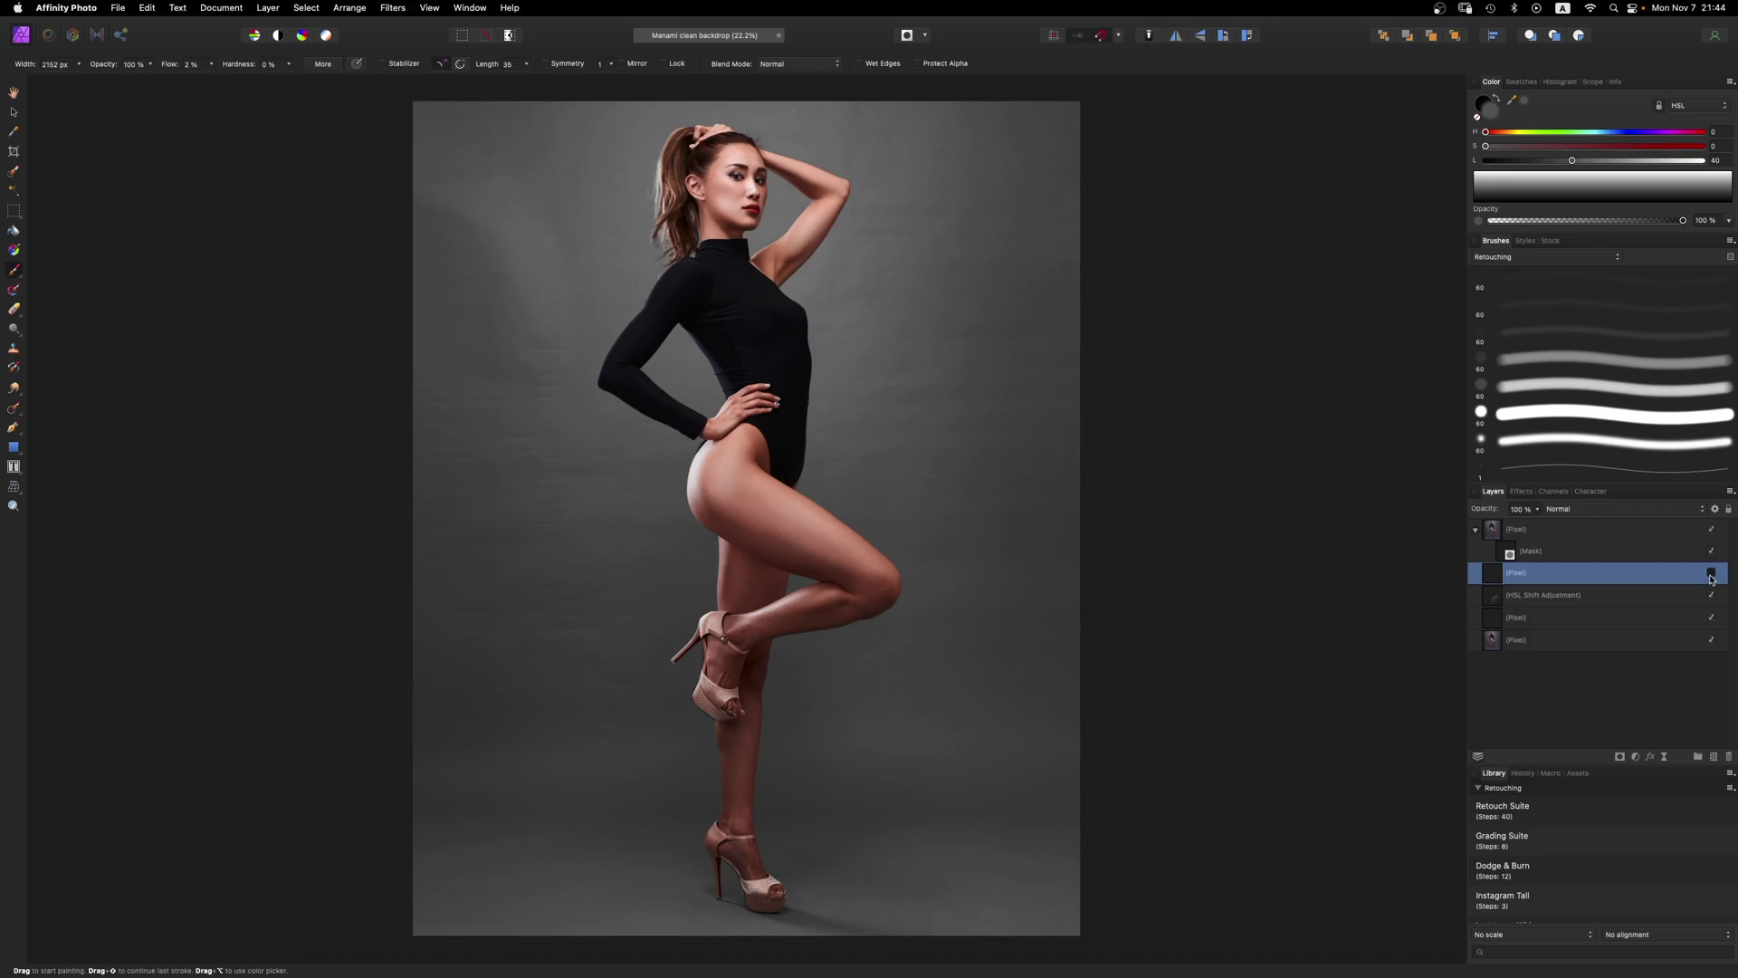
{"action": "left_click", "coordinate": [1711, 573]}
{"action": "left_click", "coordinate": [1710, 573]}
{"action": "left_click", "coordinate": [1711, 573]}
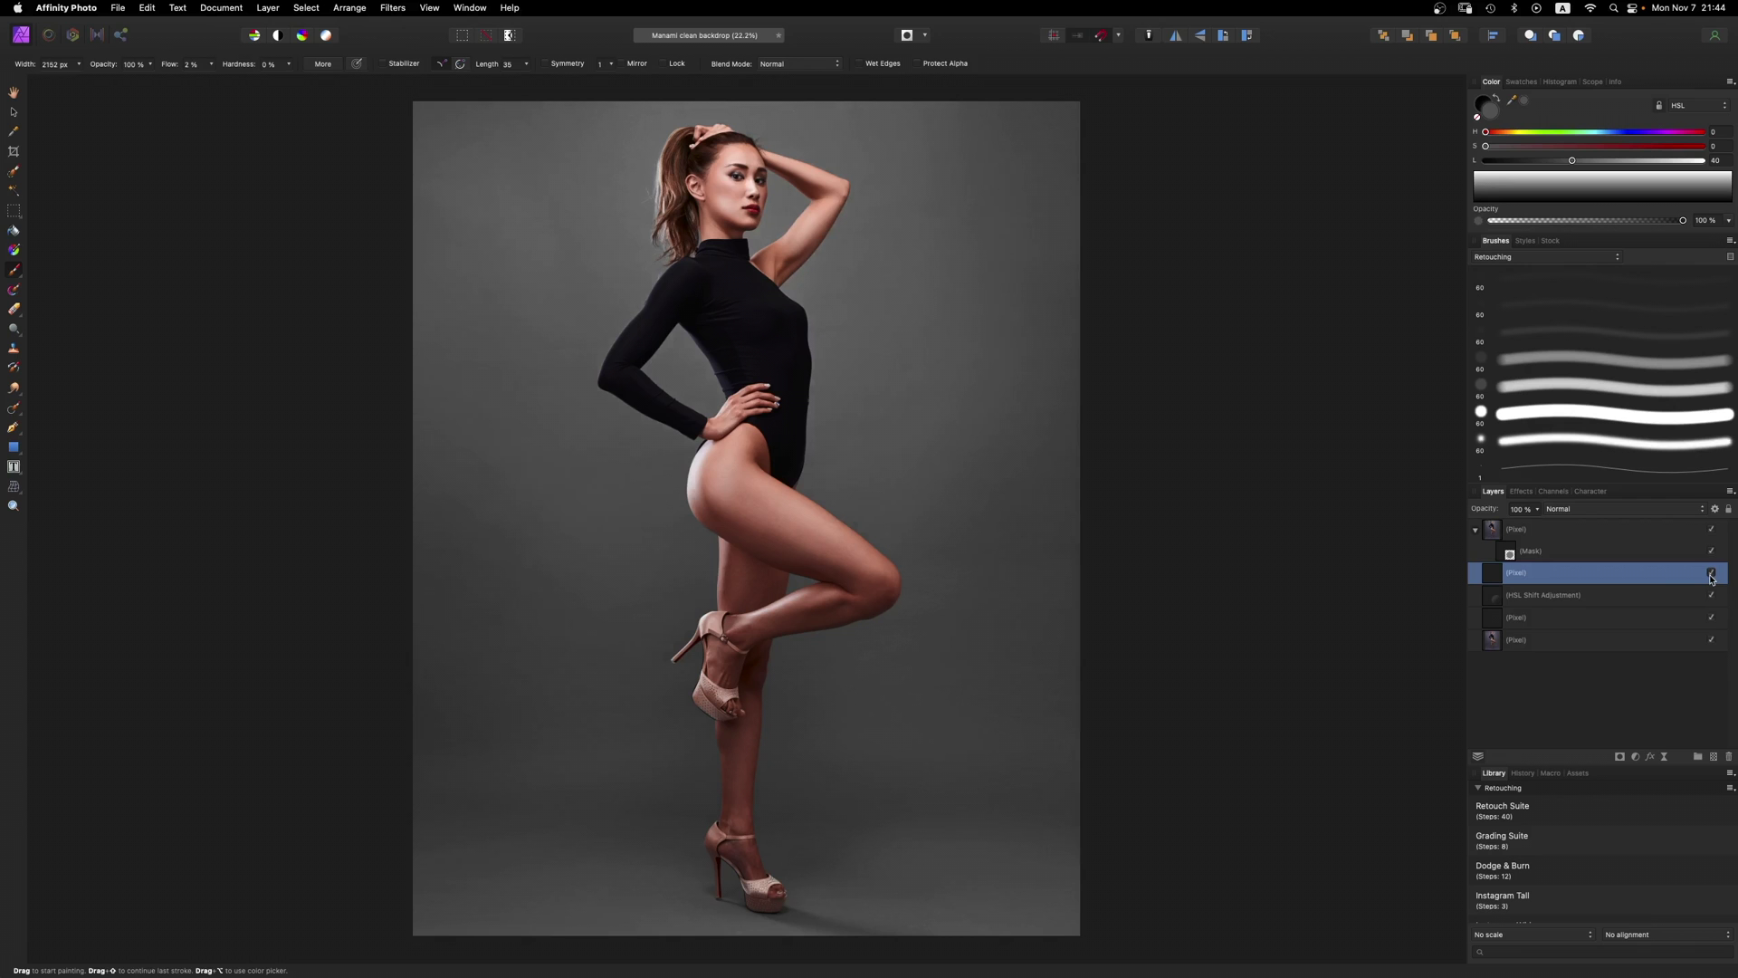
Step: Zoom in to inspect the backdrop texture with the retouch hidden, then fit the photo
{"action": "scroll", "coordinate": [1244, 534], "scroll_direction": "up", "scroll_amount": 10}
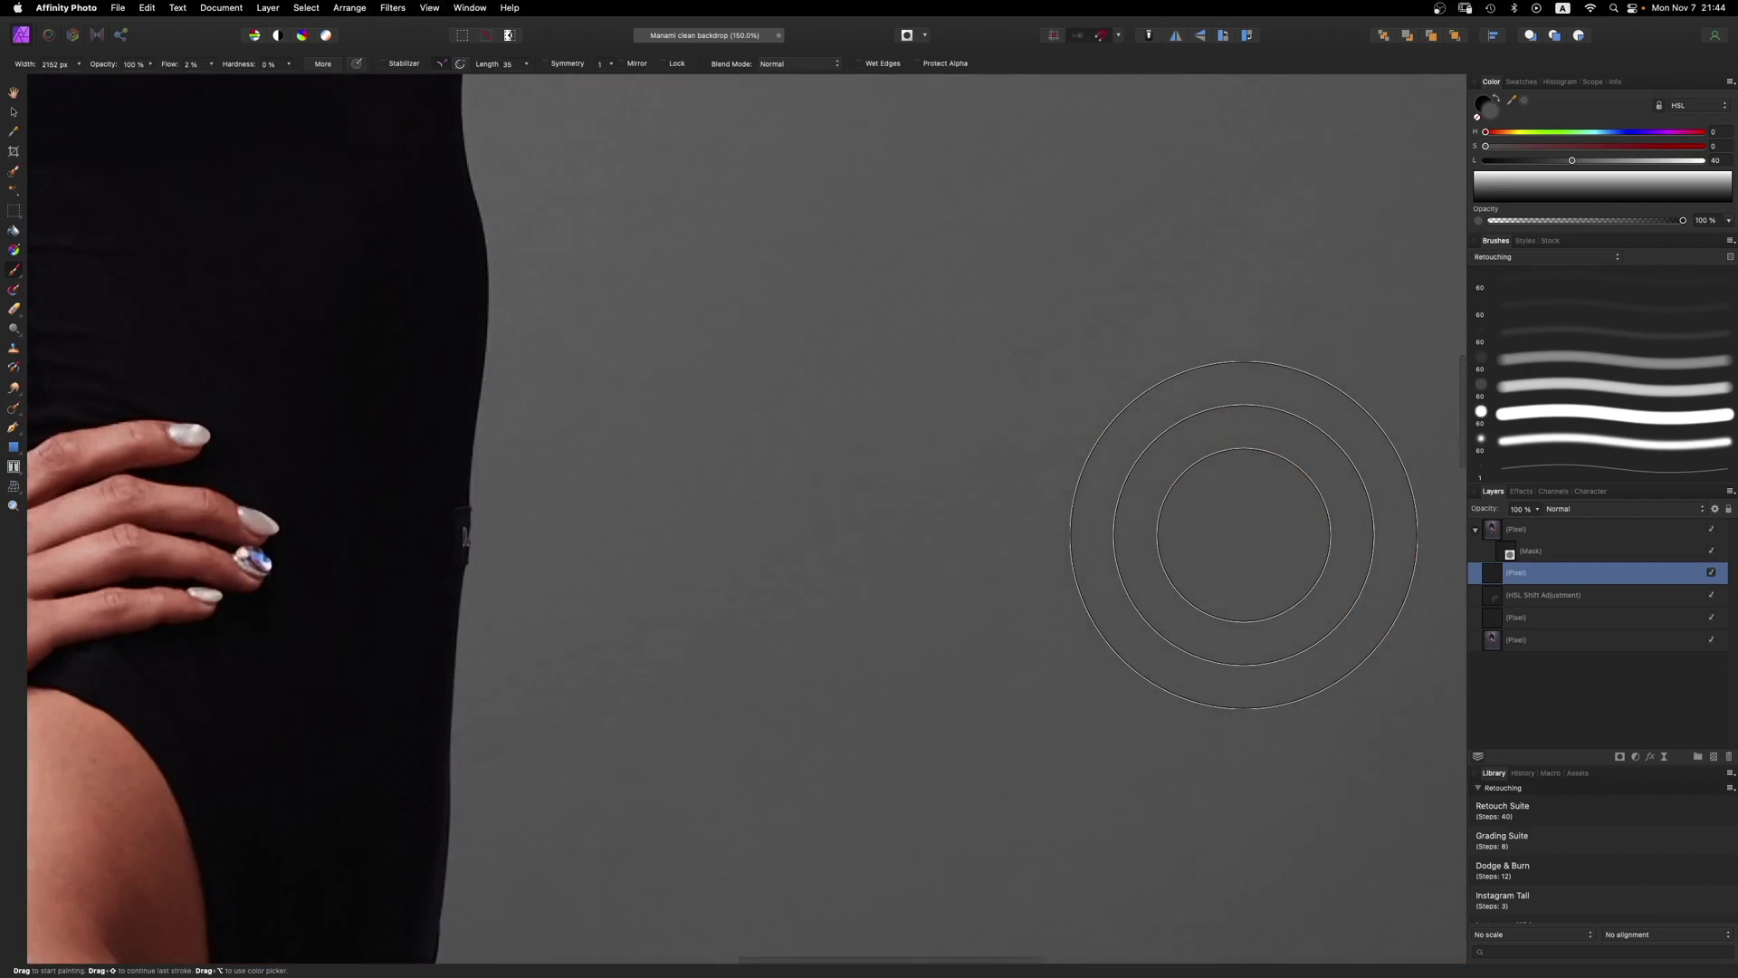
{"action": "key", "text": "super+equal"}
{"action": "key", "text": "super+equal"}
{"action": "scroll", "coordinate": [1250, 532], "scroll_direction": "down", "scroll_amount": 4}
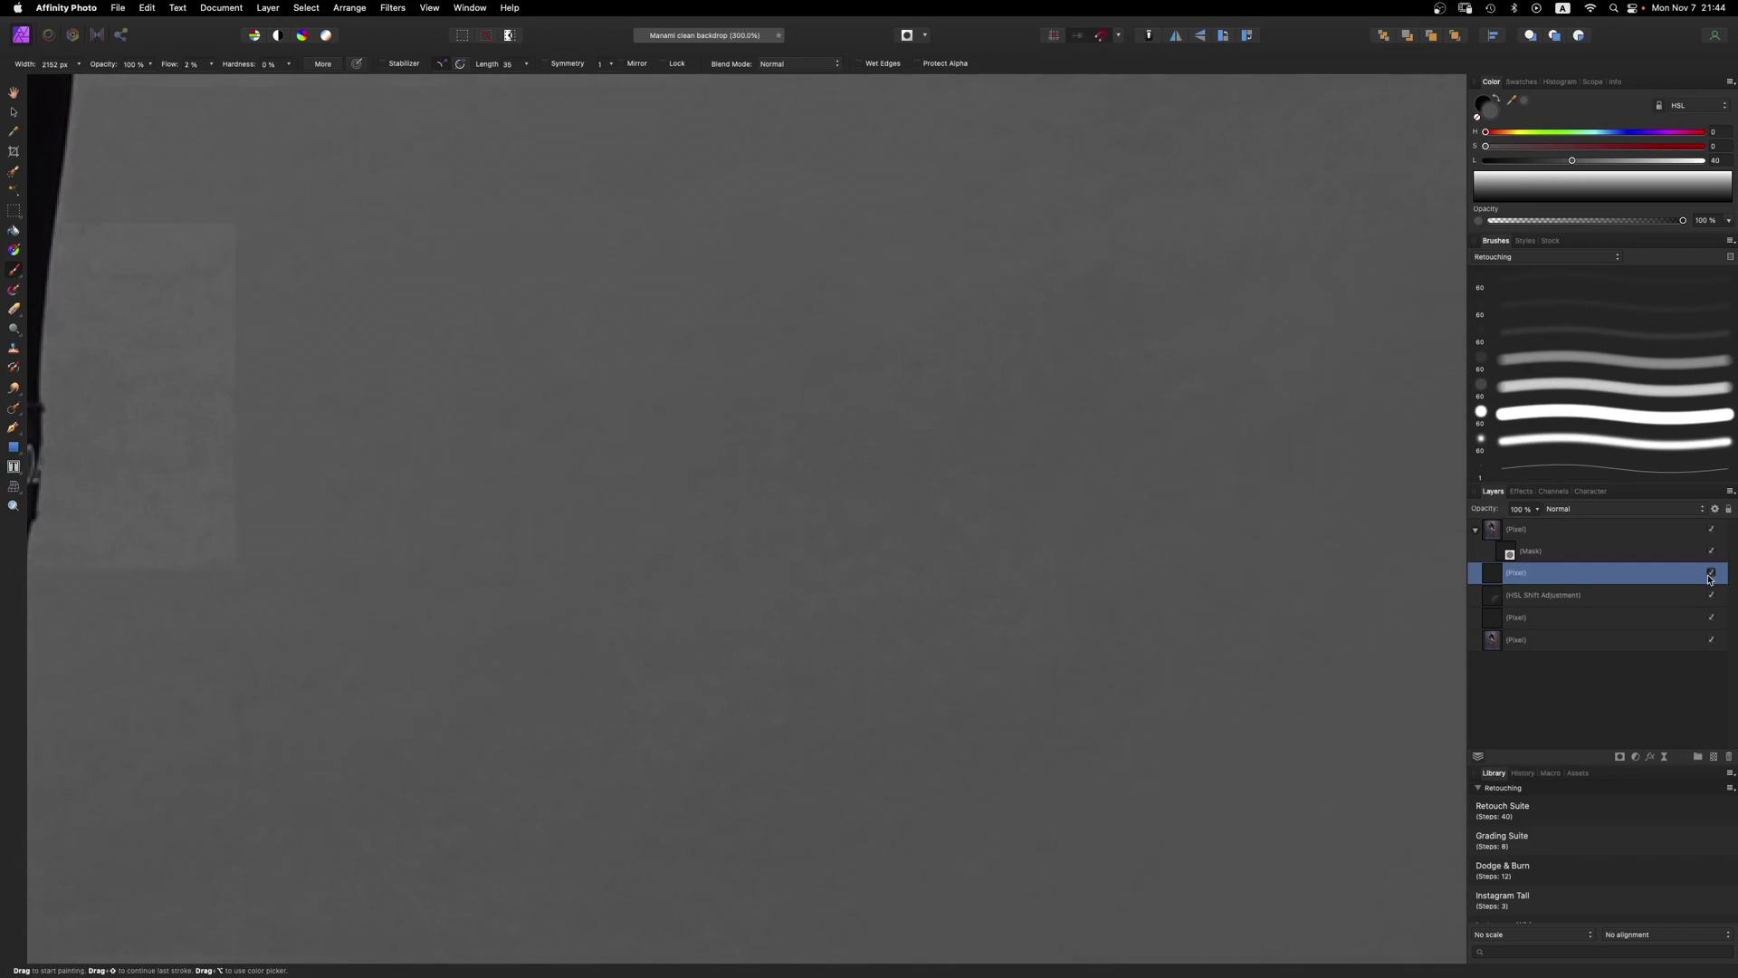
{"action": "key", "text": "super+minus"}
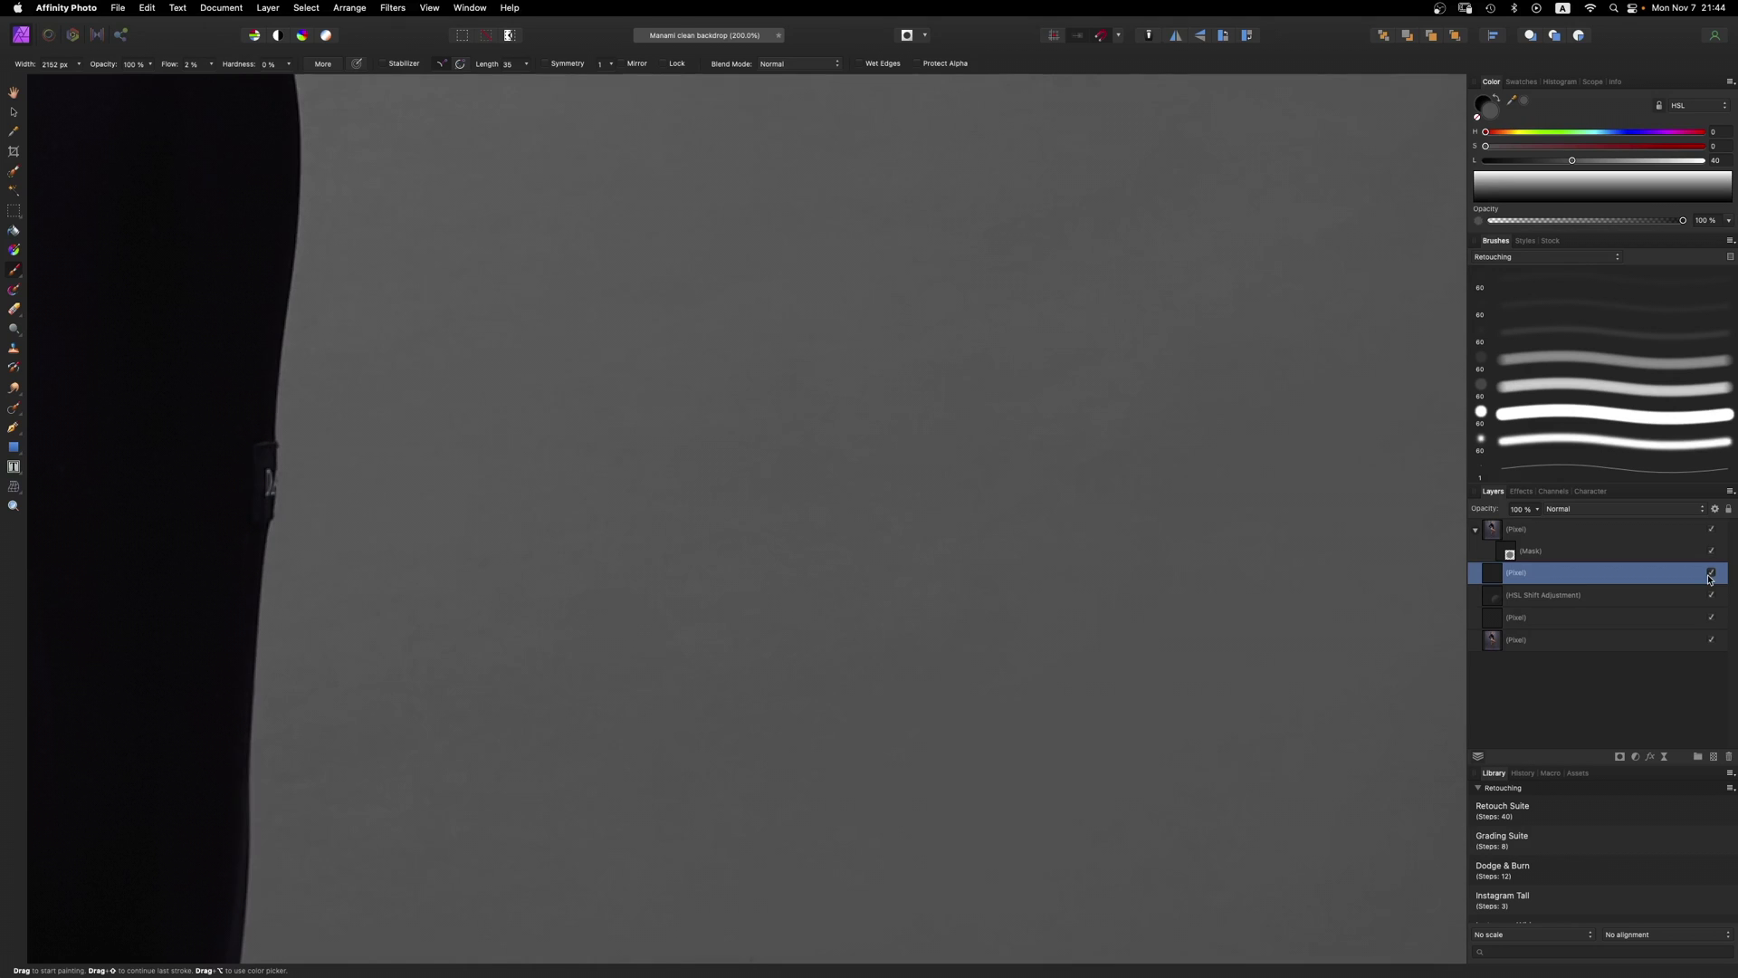
{"action": "left_click", "coordinate": [1710, 574]}
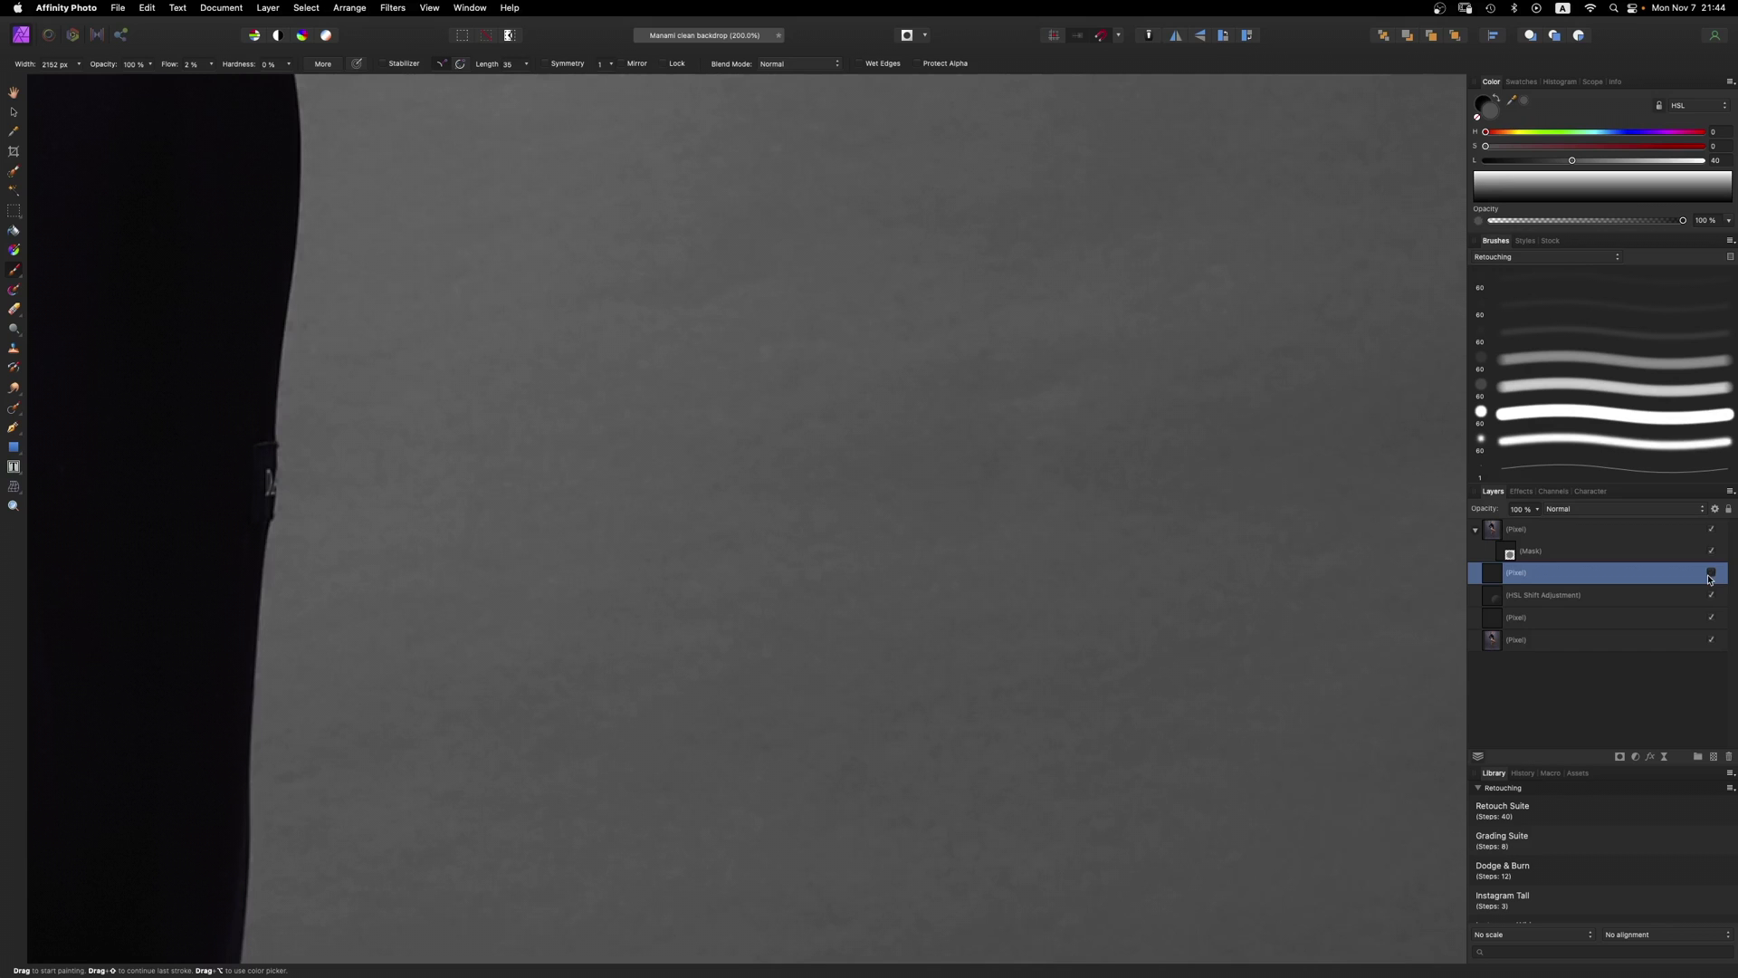
{"action": "key", "text": "super+0"}
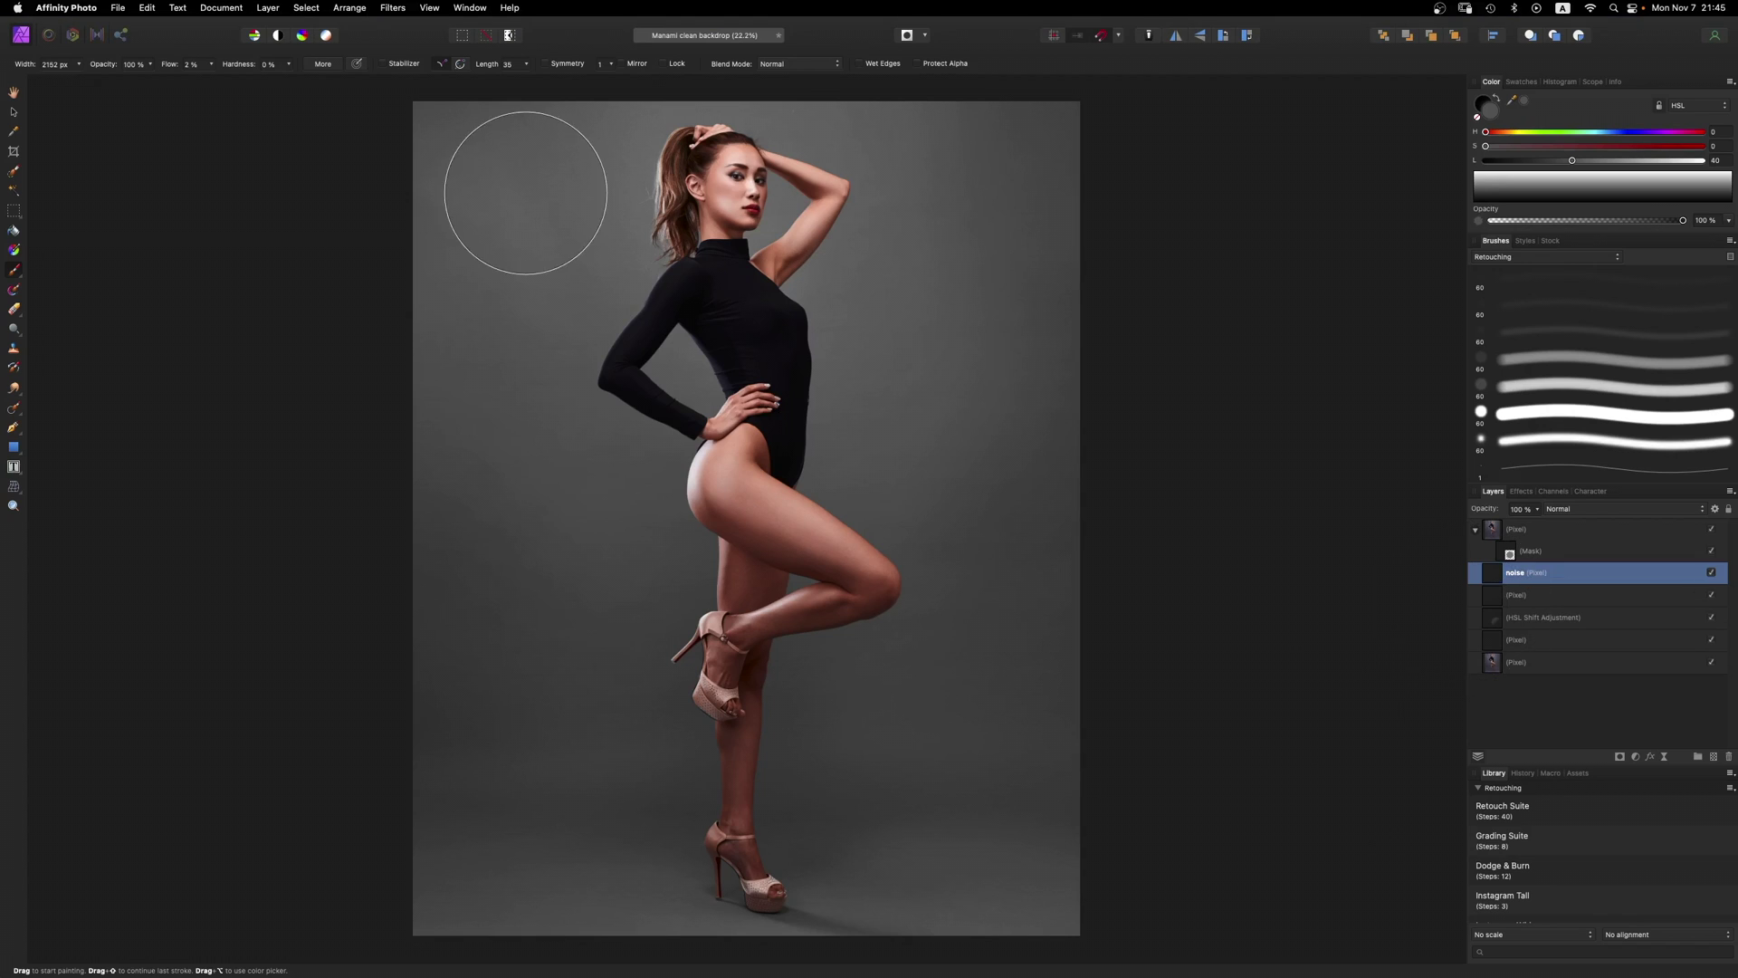
Step: Cancel a first Perlin Noise attempt and set the painting colour to white
{"action": "left_click", "coordinate": [392, 7]}
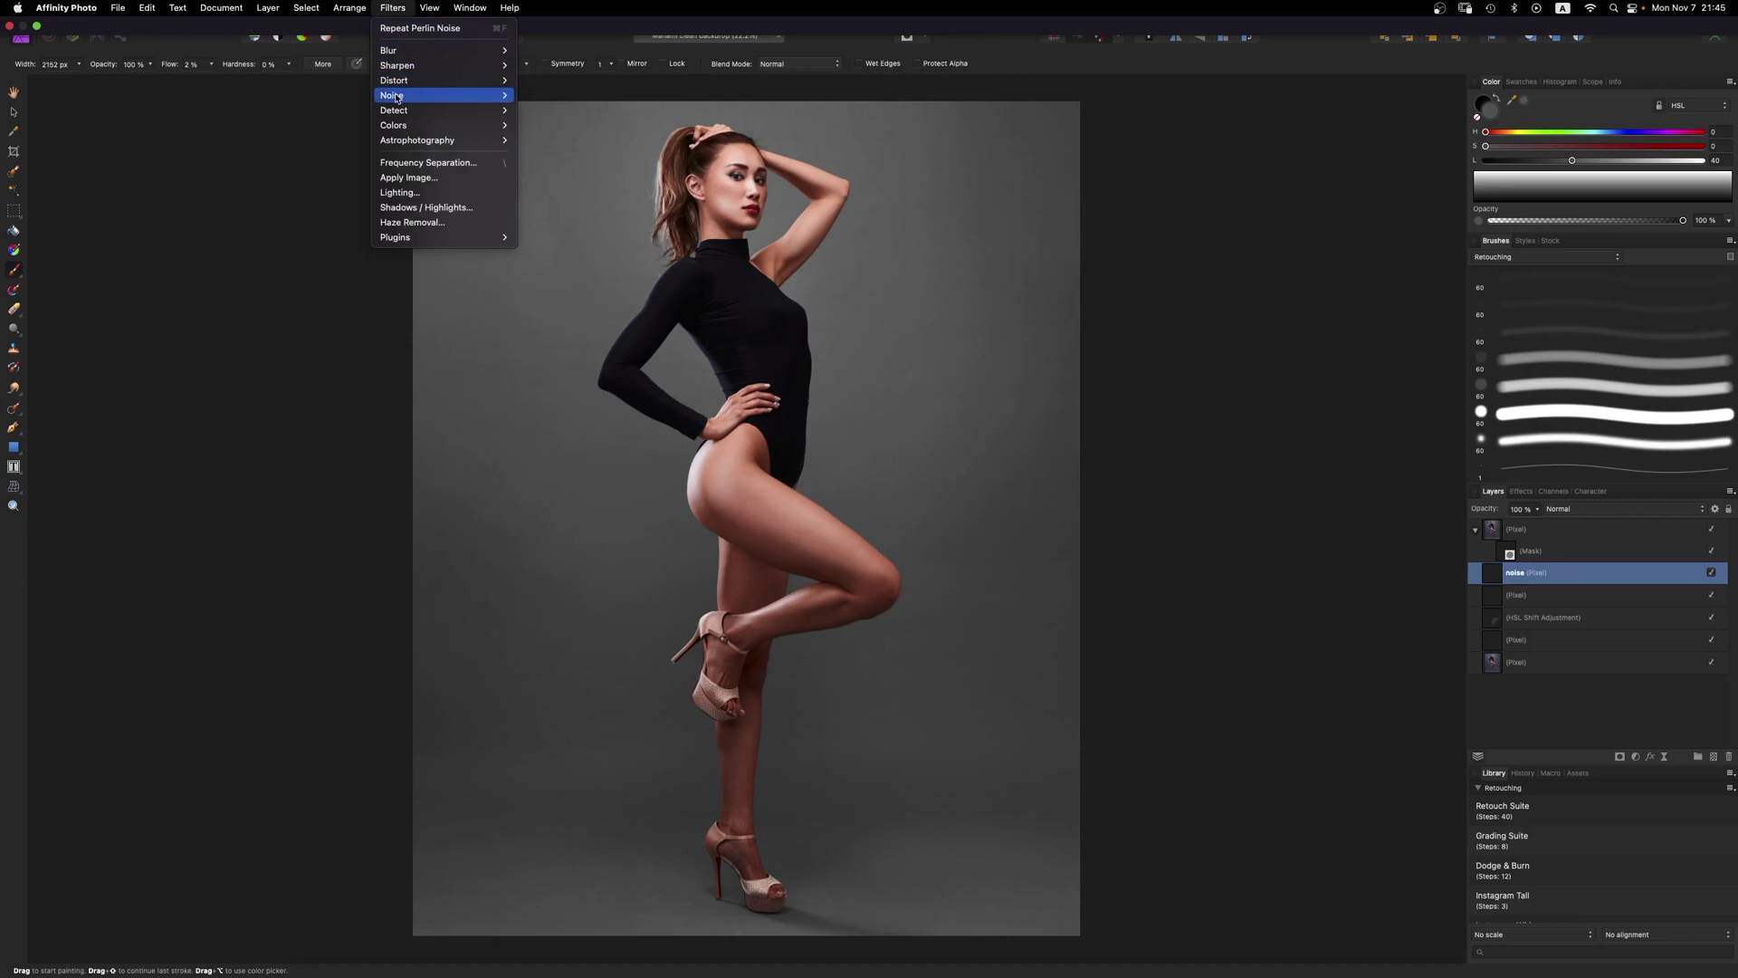
{"action": "mouse_move", "coordinate": [399, 95]}
{"action": "left_click", "coordinate": [566, 140]}
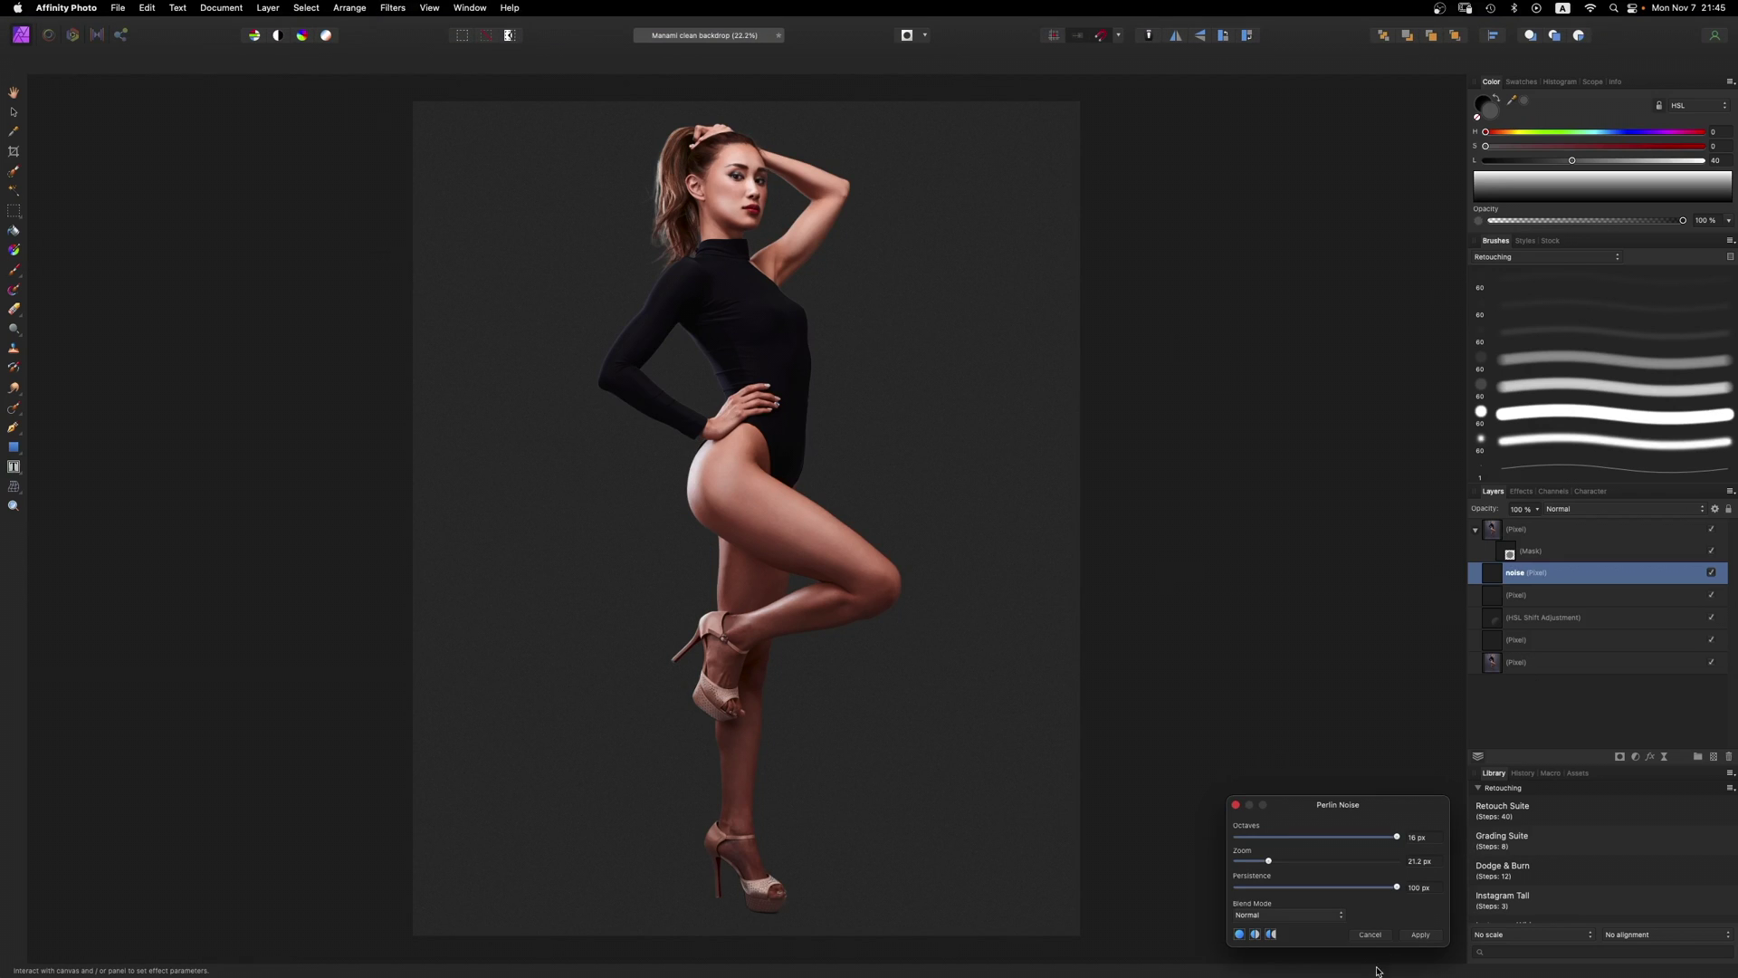
{"action": "left_click", "coordinate": [1372, 936]}
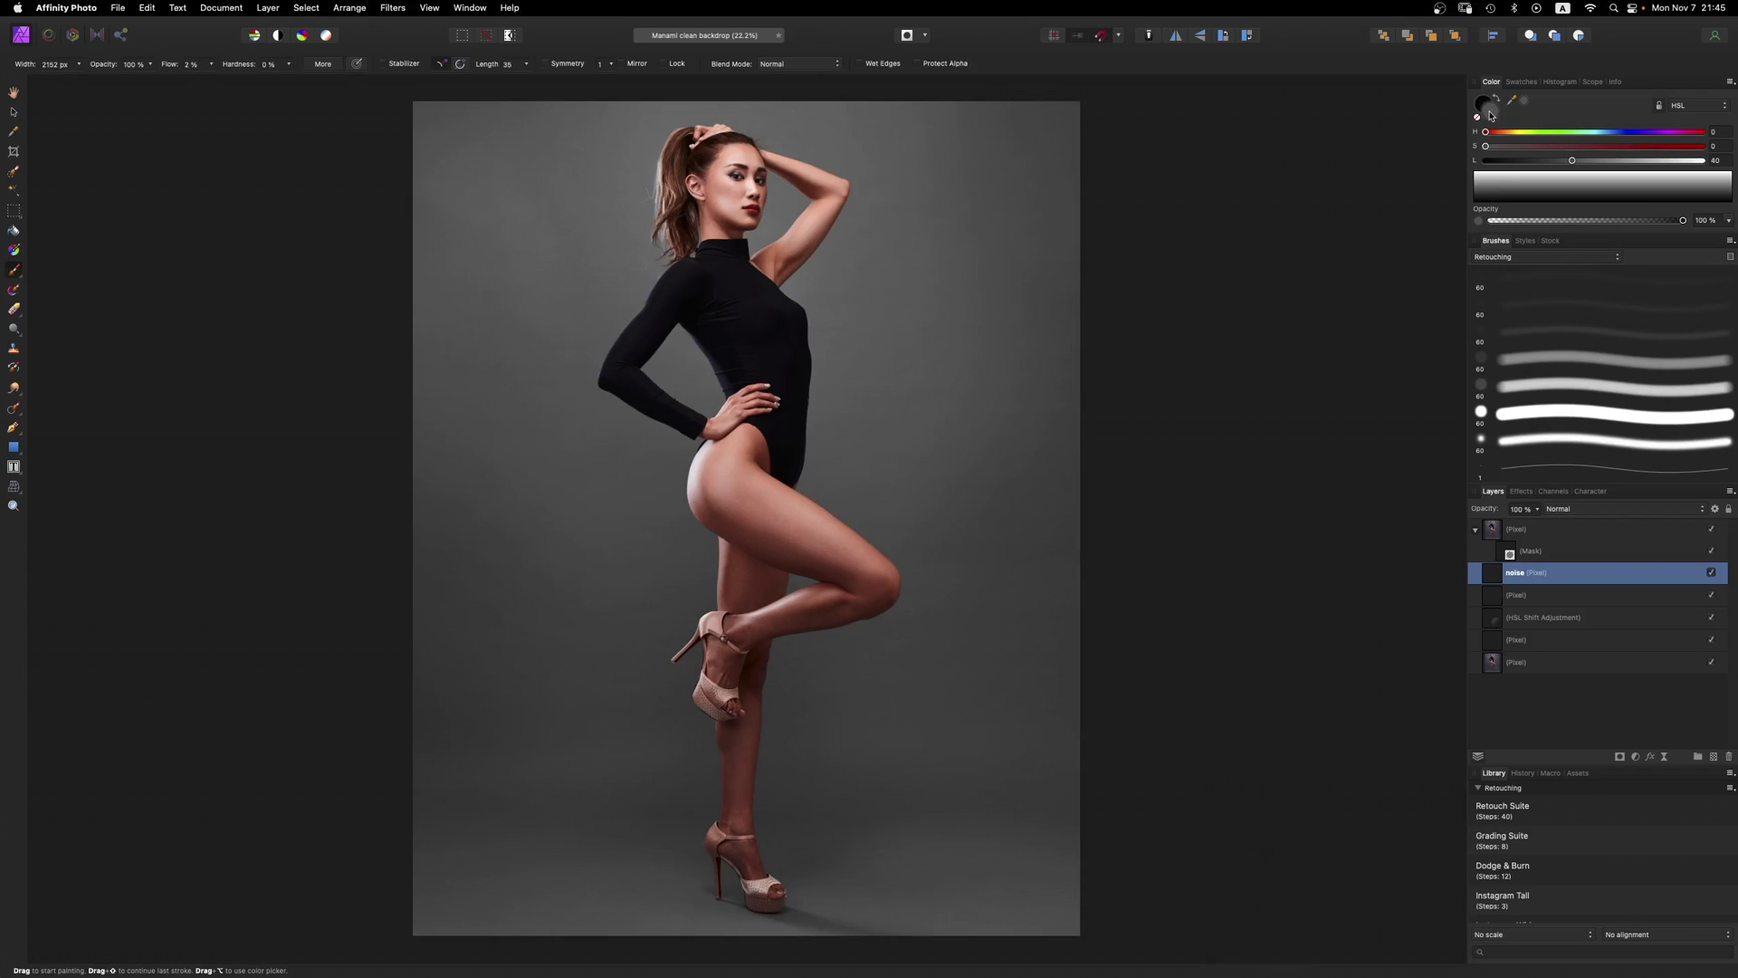
{"action": "left_click_drag", "start_coordinate": [1571, 160], "coordinate": [1727, 181]}
Step: Reopen Perlin Noise and adjust Octaves and Zoom toward a fine-grained pattern
{"action": "left_click", "coordinate": [393, 7]}
{"action": "mouse_move", "coordinate": [434, 95]}
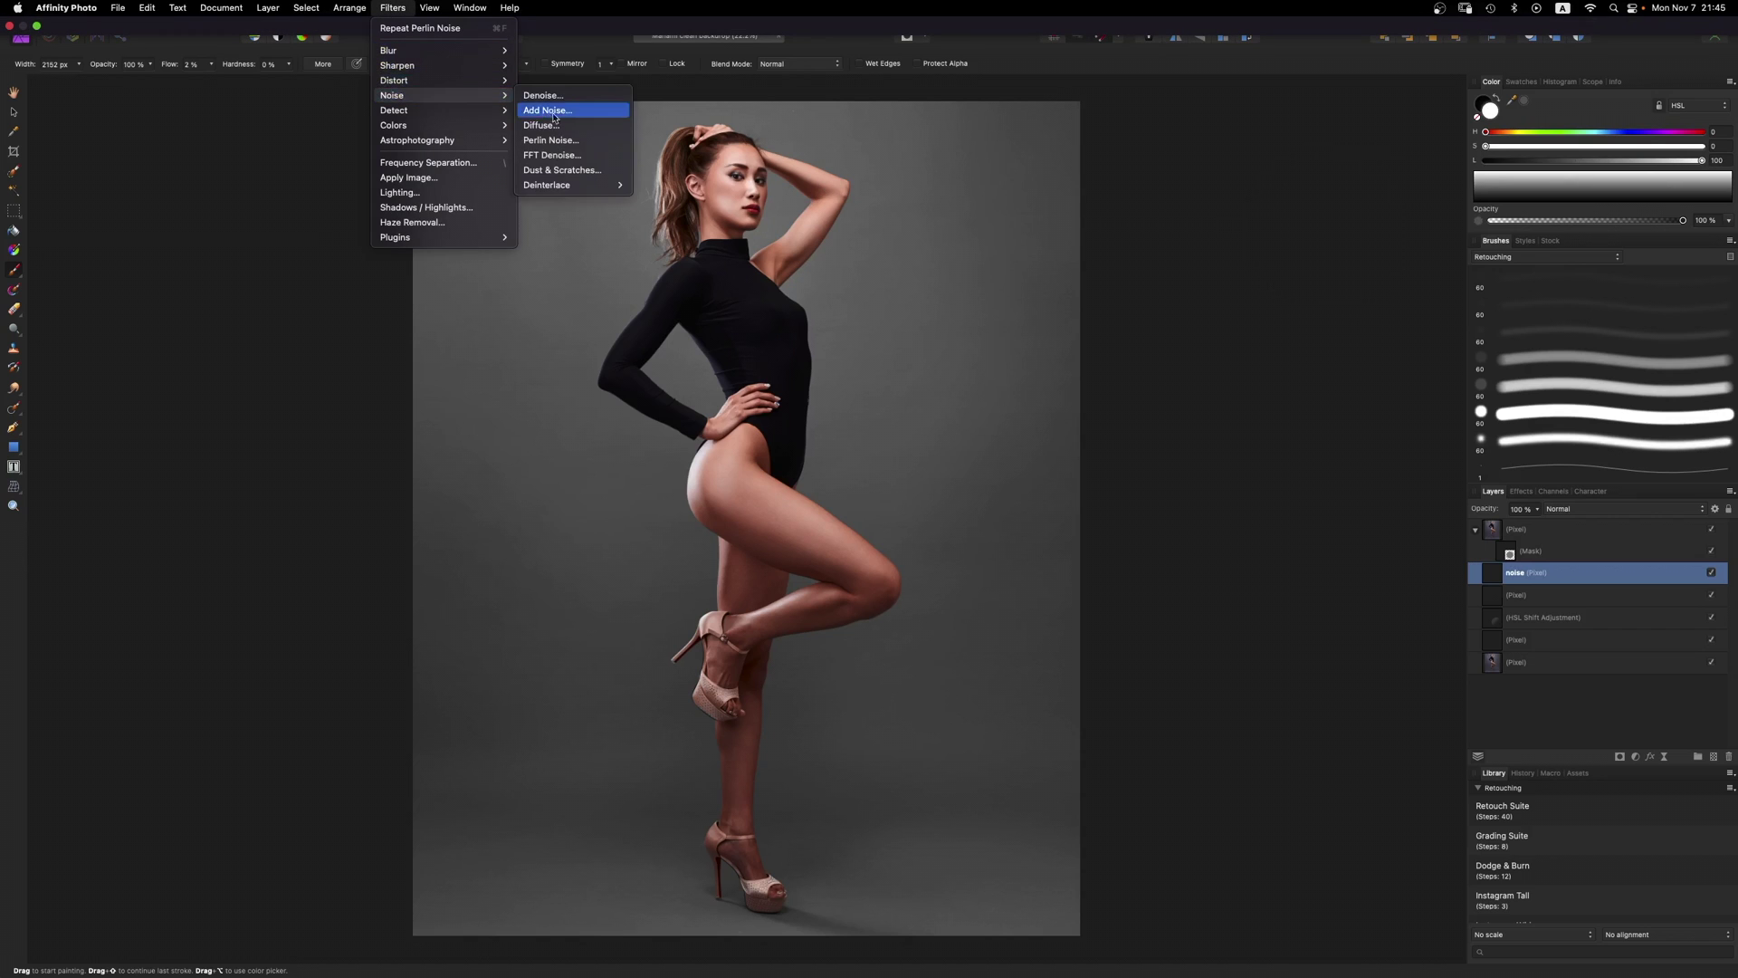
{"action": "left_click", "coordinate": [552, 140]}
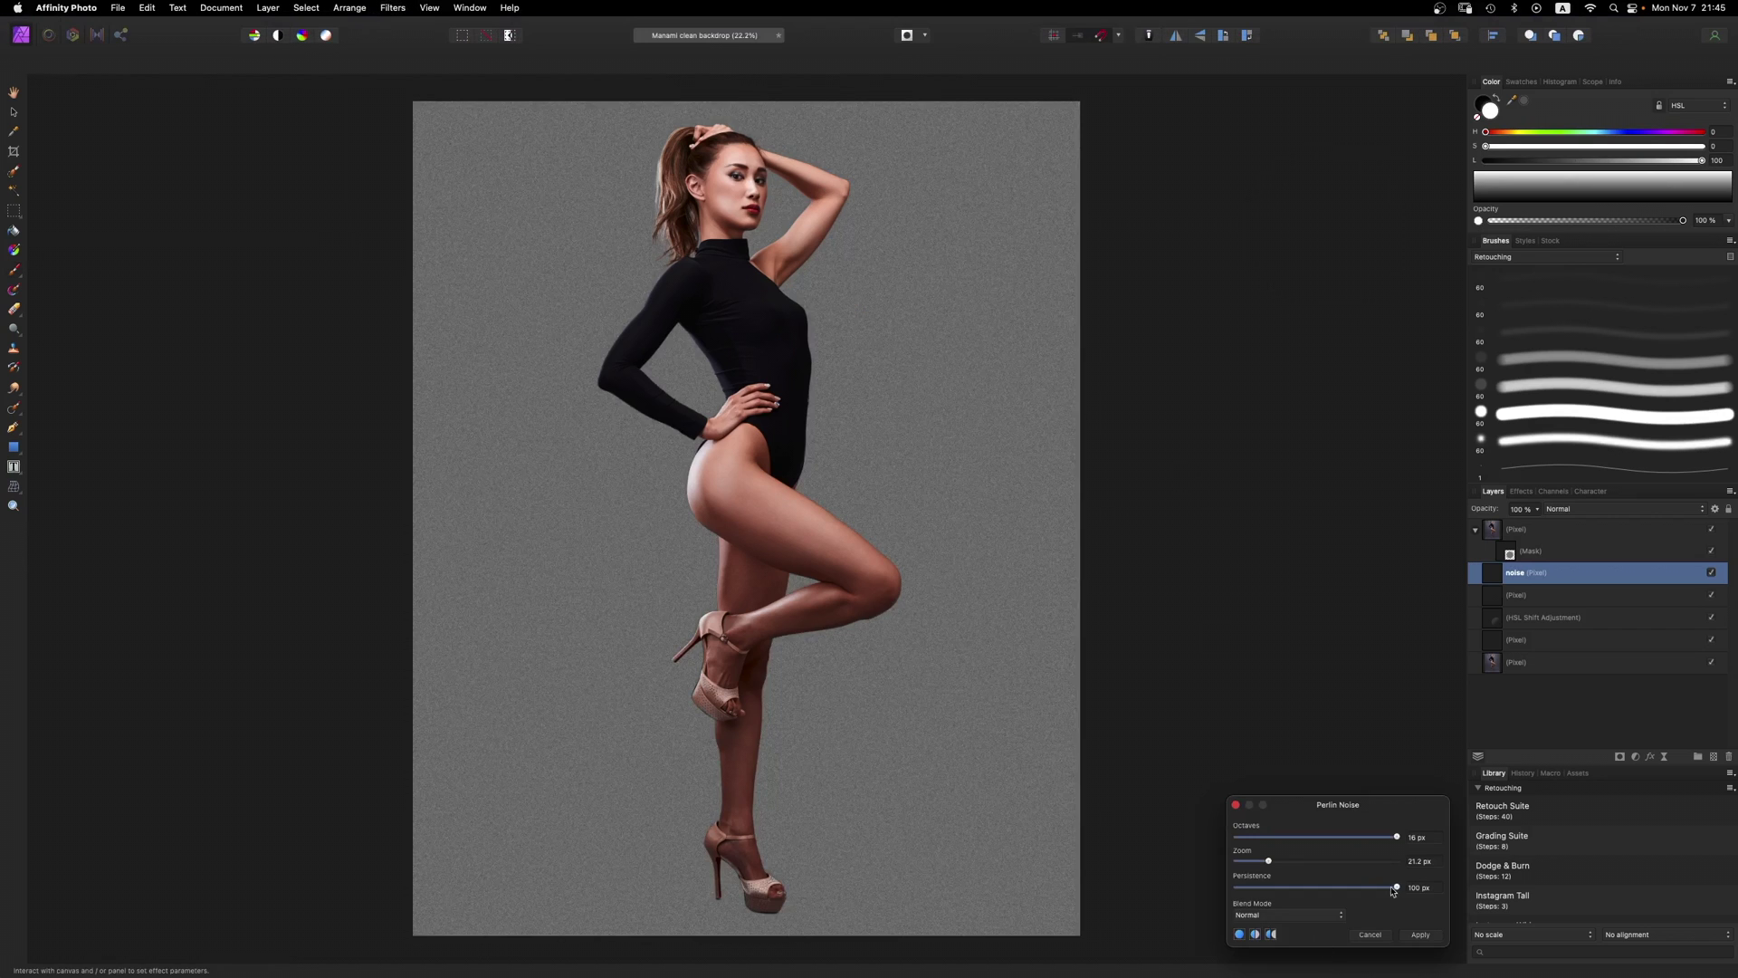
{"action": "left_click_drag", "start_coordinate": [1397, 836], "coordinate": [1295, 836]}
{"action": "left_click_drag", "start_coordinate": [1397, 887], "coordinate": [1325, 865]}
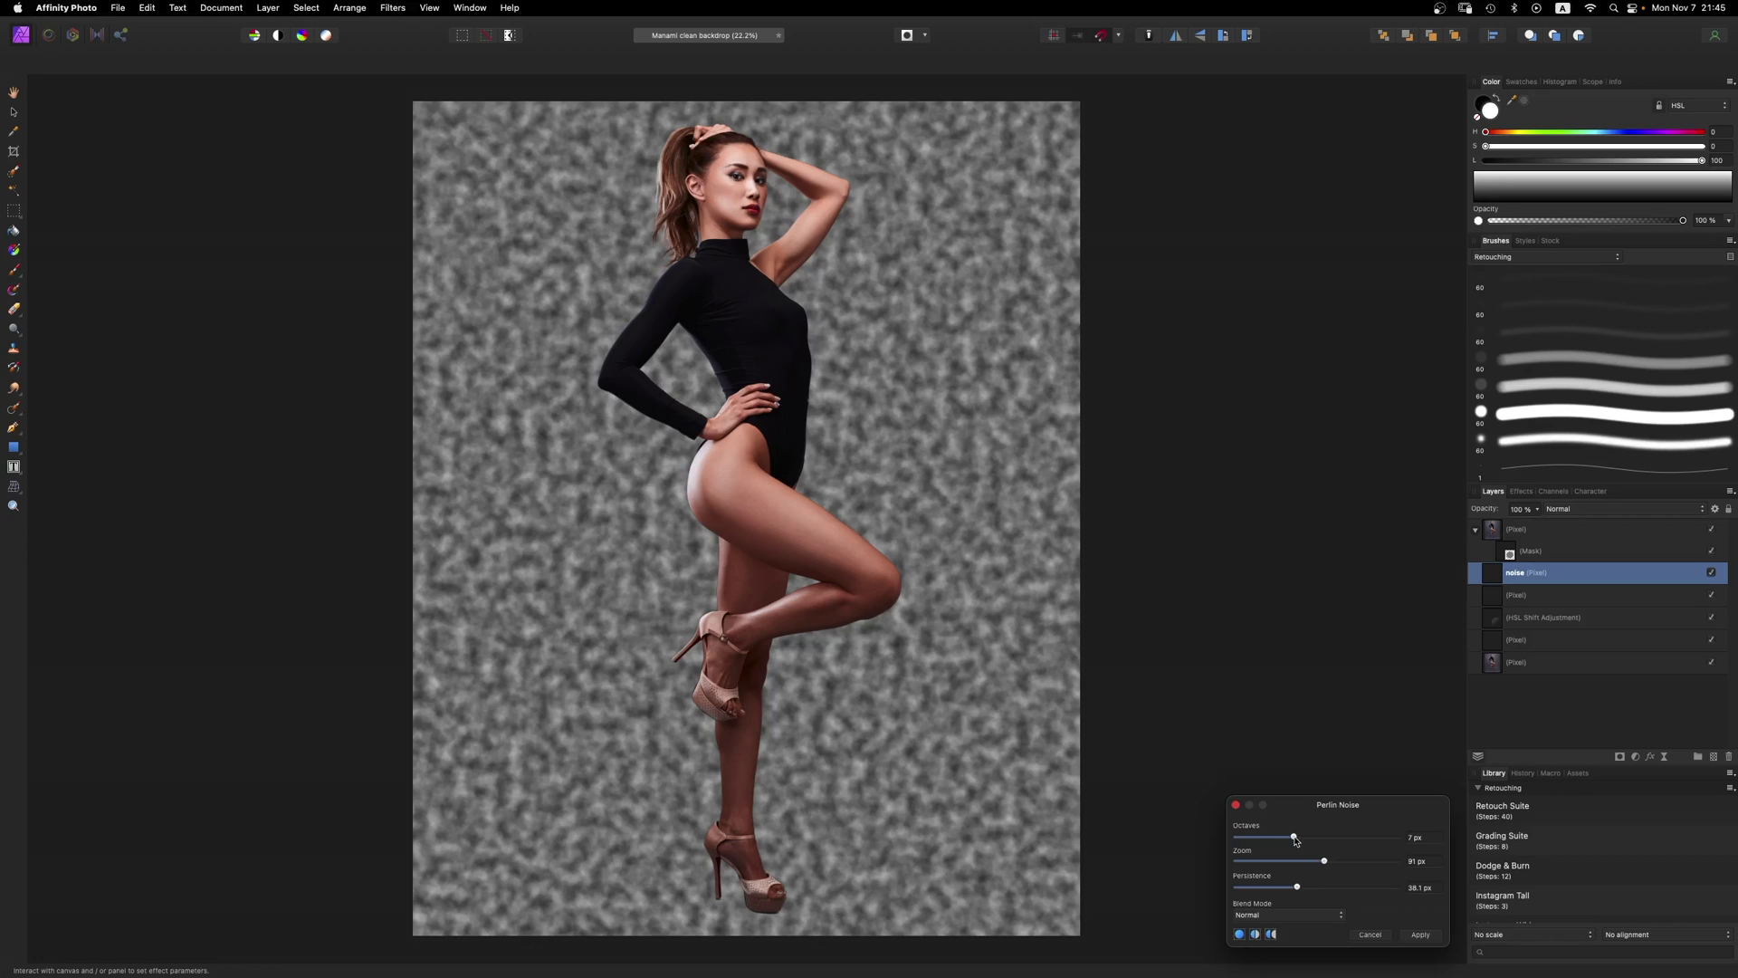
{"action": "left_click_drag", "start_coordinate": [1296, 839], "coordinate": [1409, 840]}
{"action": "left_click_drag", "start_coordinate": [1399, 840], "coordinate": [1455, 852]}
{"action": "left_click_drag", "start_coordinate": [1324, 861], "coordinate": [1439, 880]}
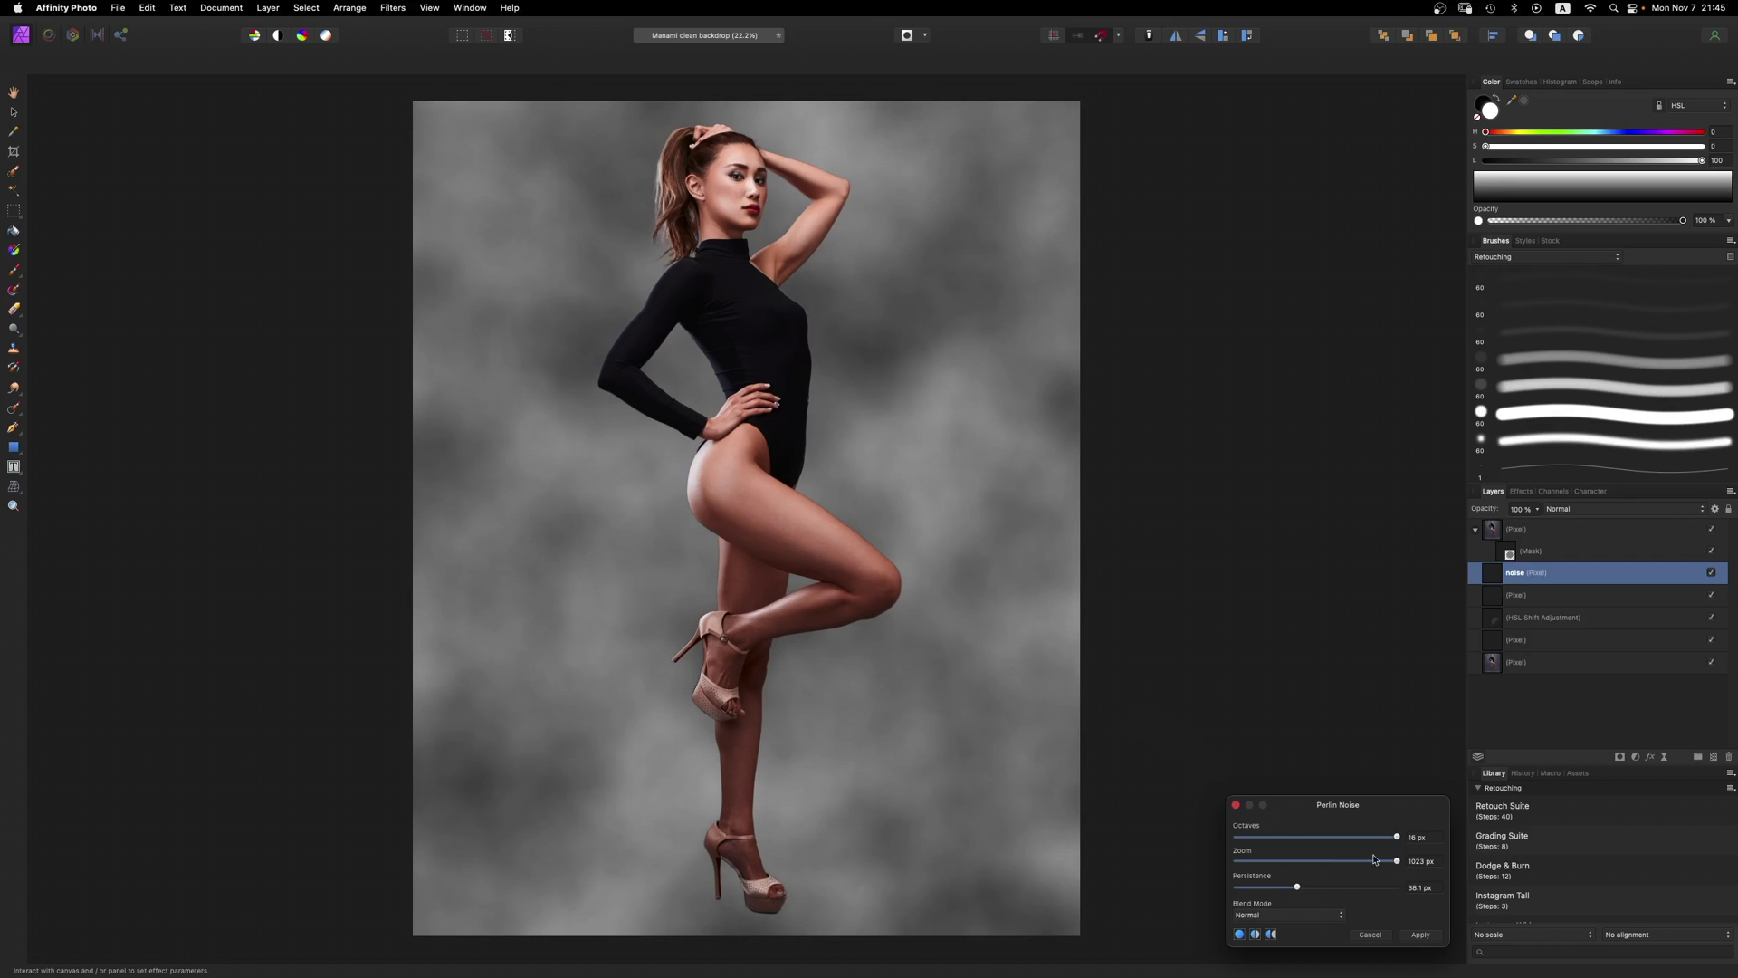
{"action": "left_click_drag", "start_coordinate": [1398, 863], "coordinate": [1259, 869]}
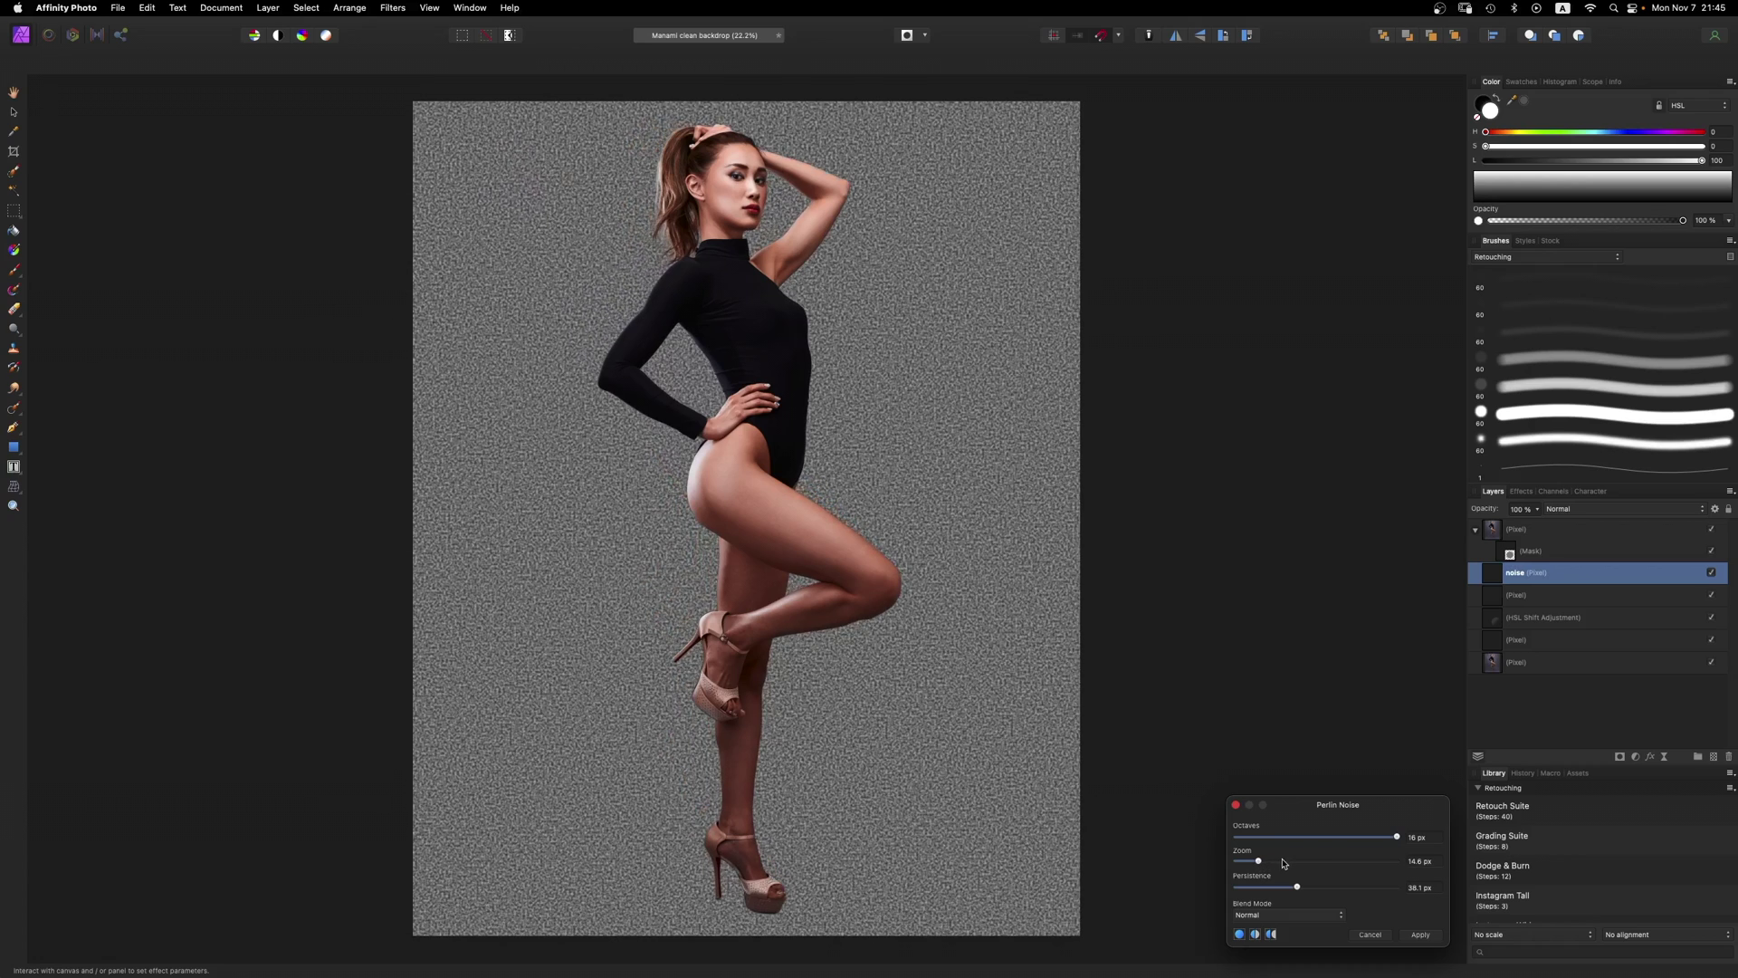
Step: At 100% view, fine-tune Zoom to about 9 px and Persistence to 100, then apply
{"action": "key", "text": "super+1"}
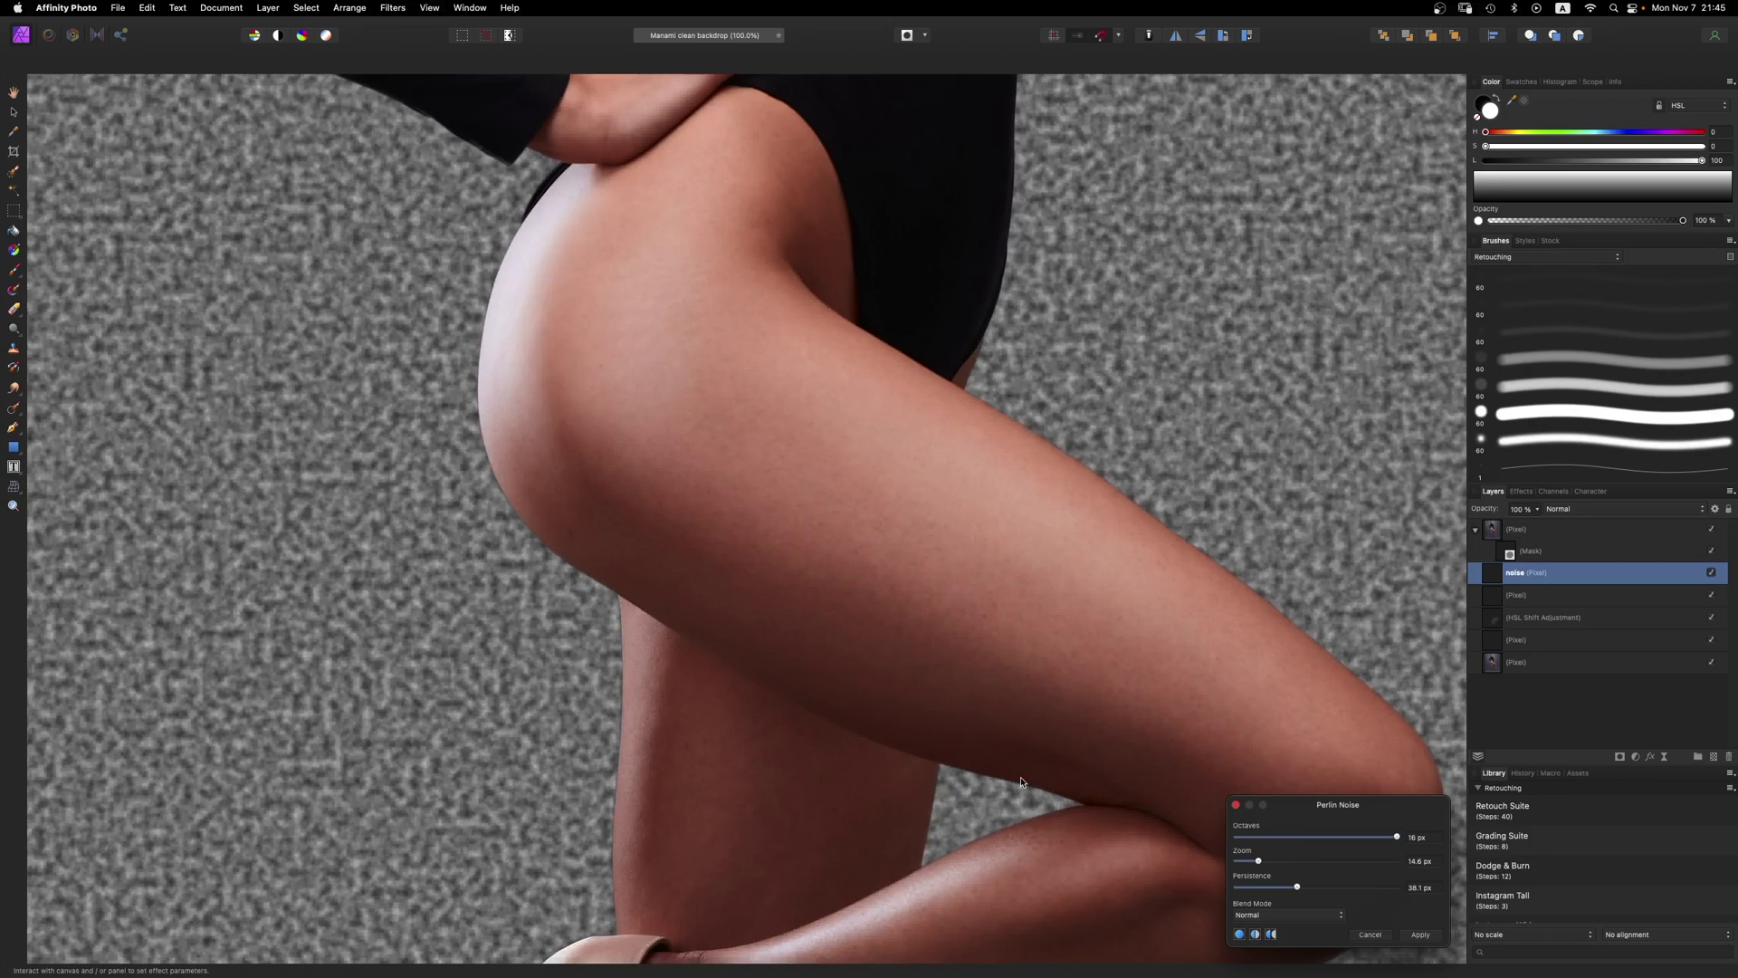
{"action": "scroll", "coordinate": [951, 716], "scroll_direction": "up", "scroll_amount": 20}
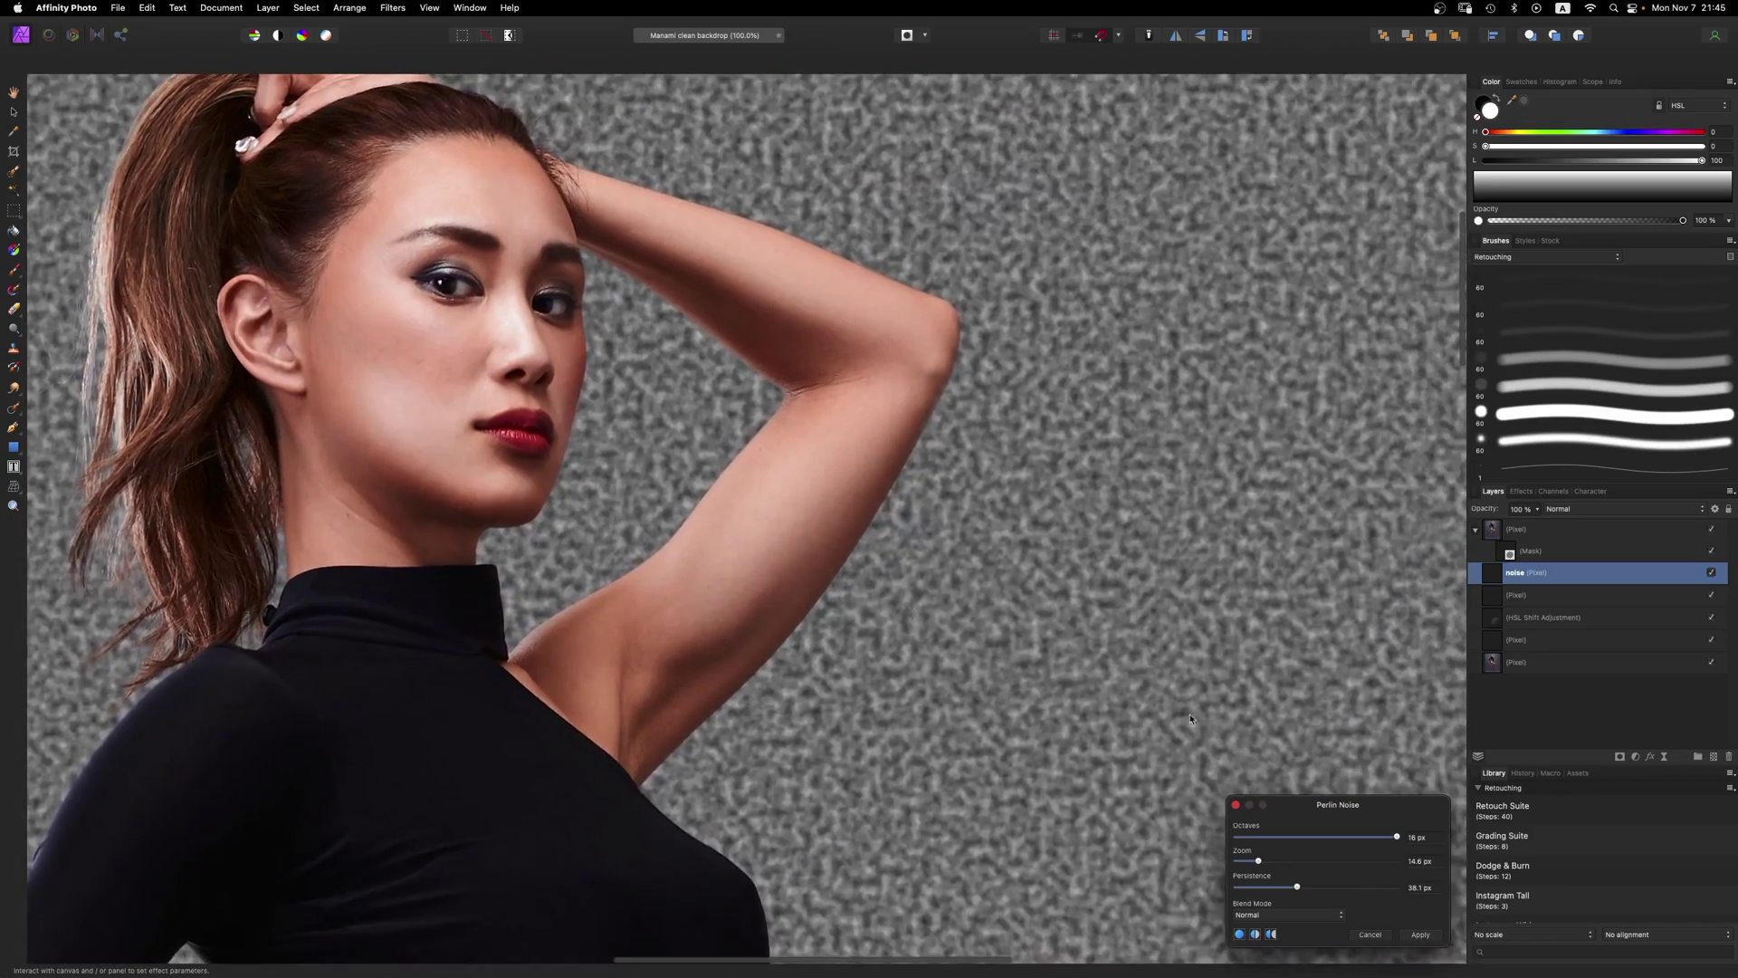
{"action": "left_click_drag", "start_coordinate": [1258, 861], "coordinate": [1249, 867]}
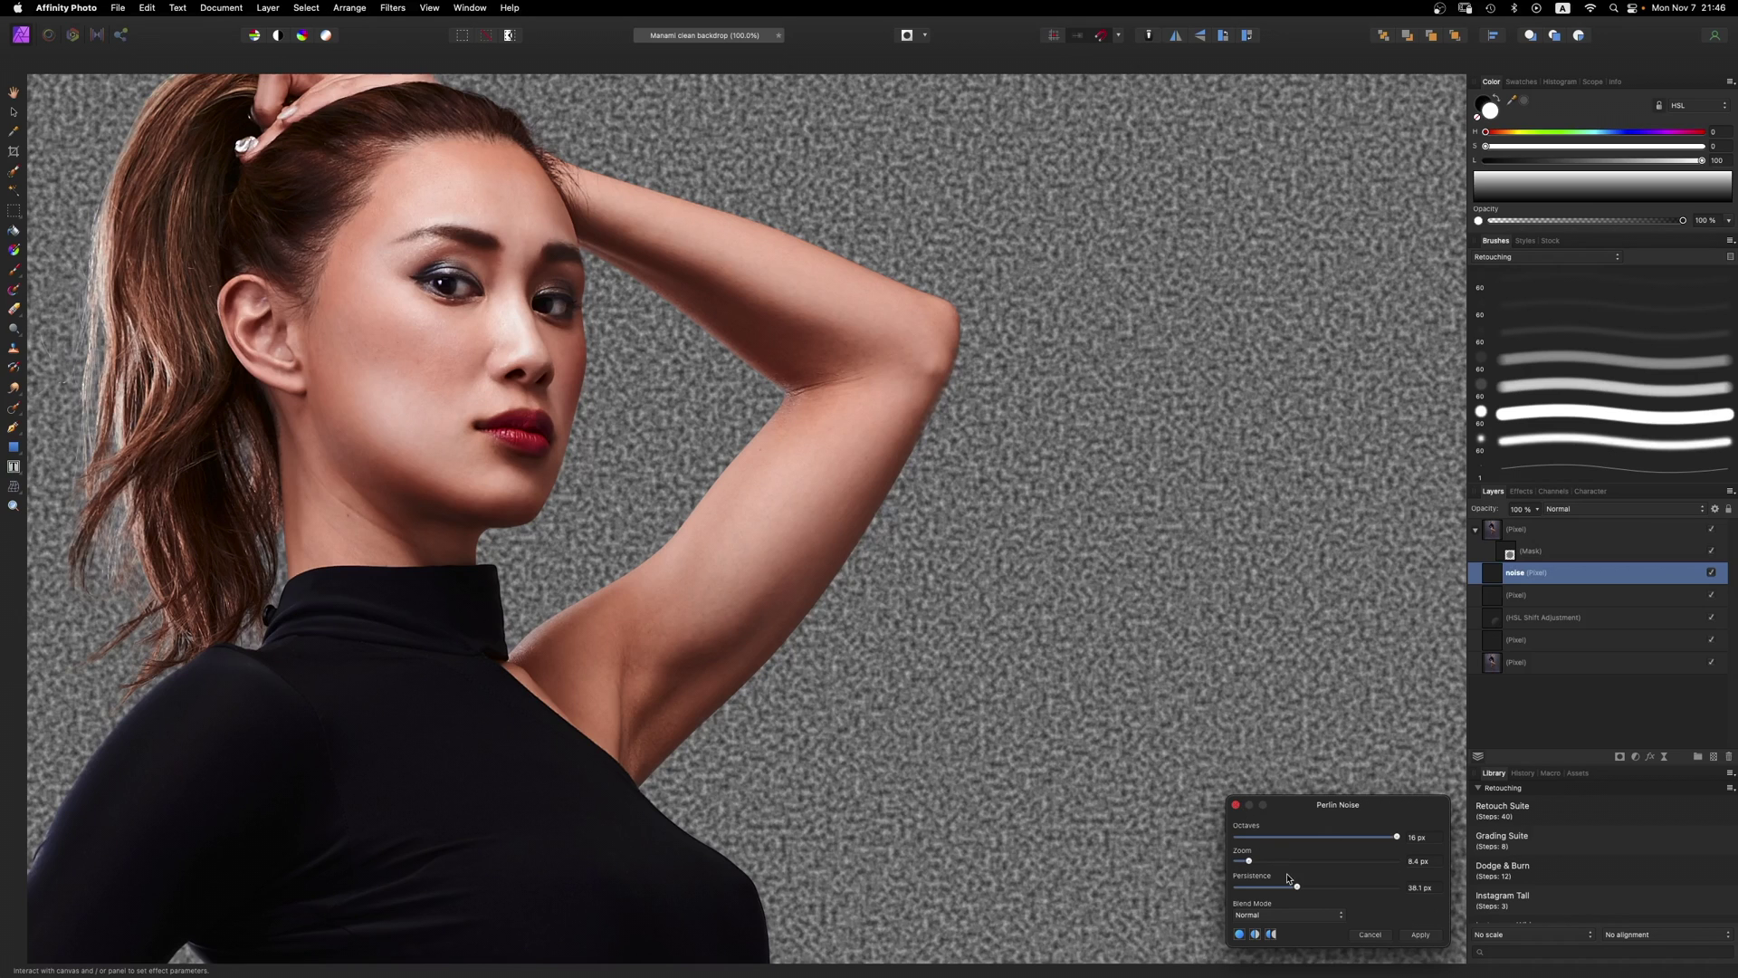
{"action": "left_click_drag", "start_coordinate": [1296, 890], "coordinate": [1418, 893]}
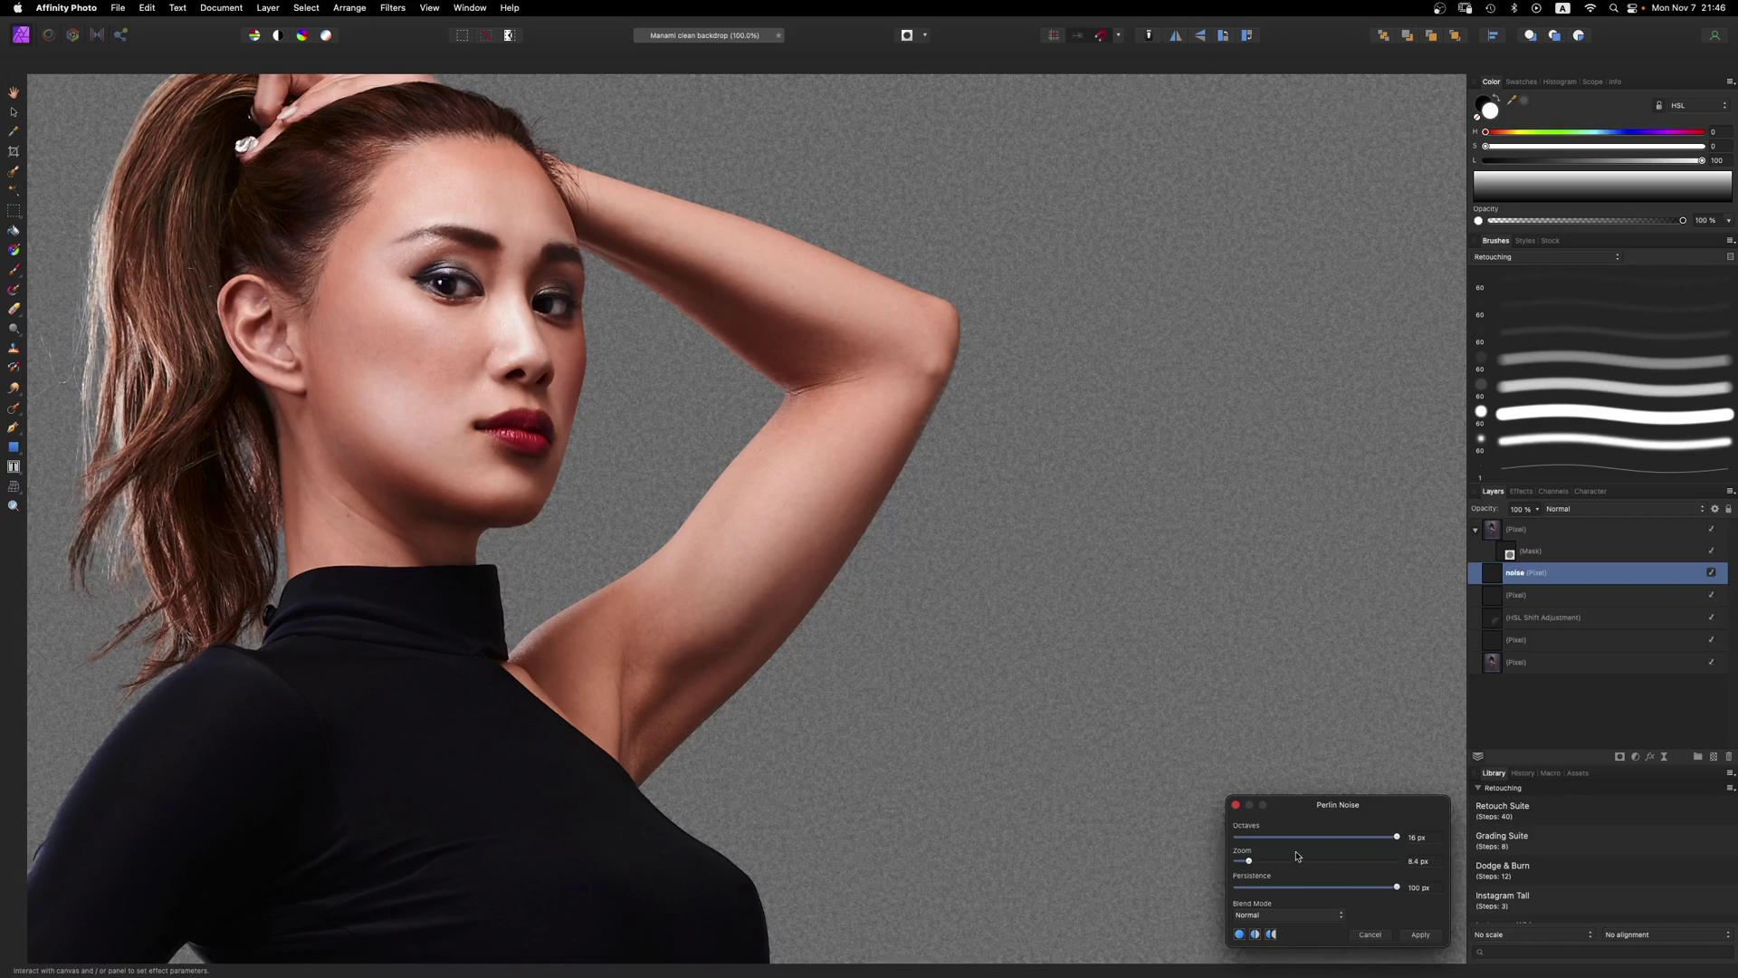
{"action": "left_click_drag", "start_coordinate": [1252, 866], "coordinate": [1256, 867]}
{"action": "left_click", "coordinate": [1420, 935]}
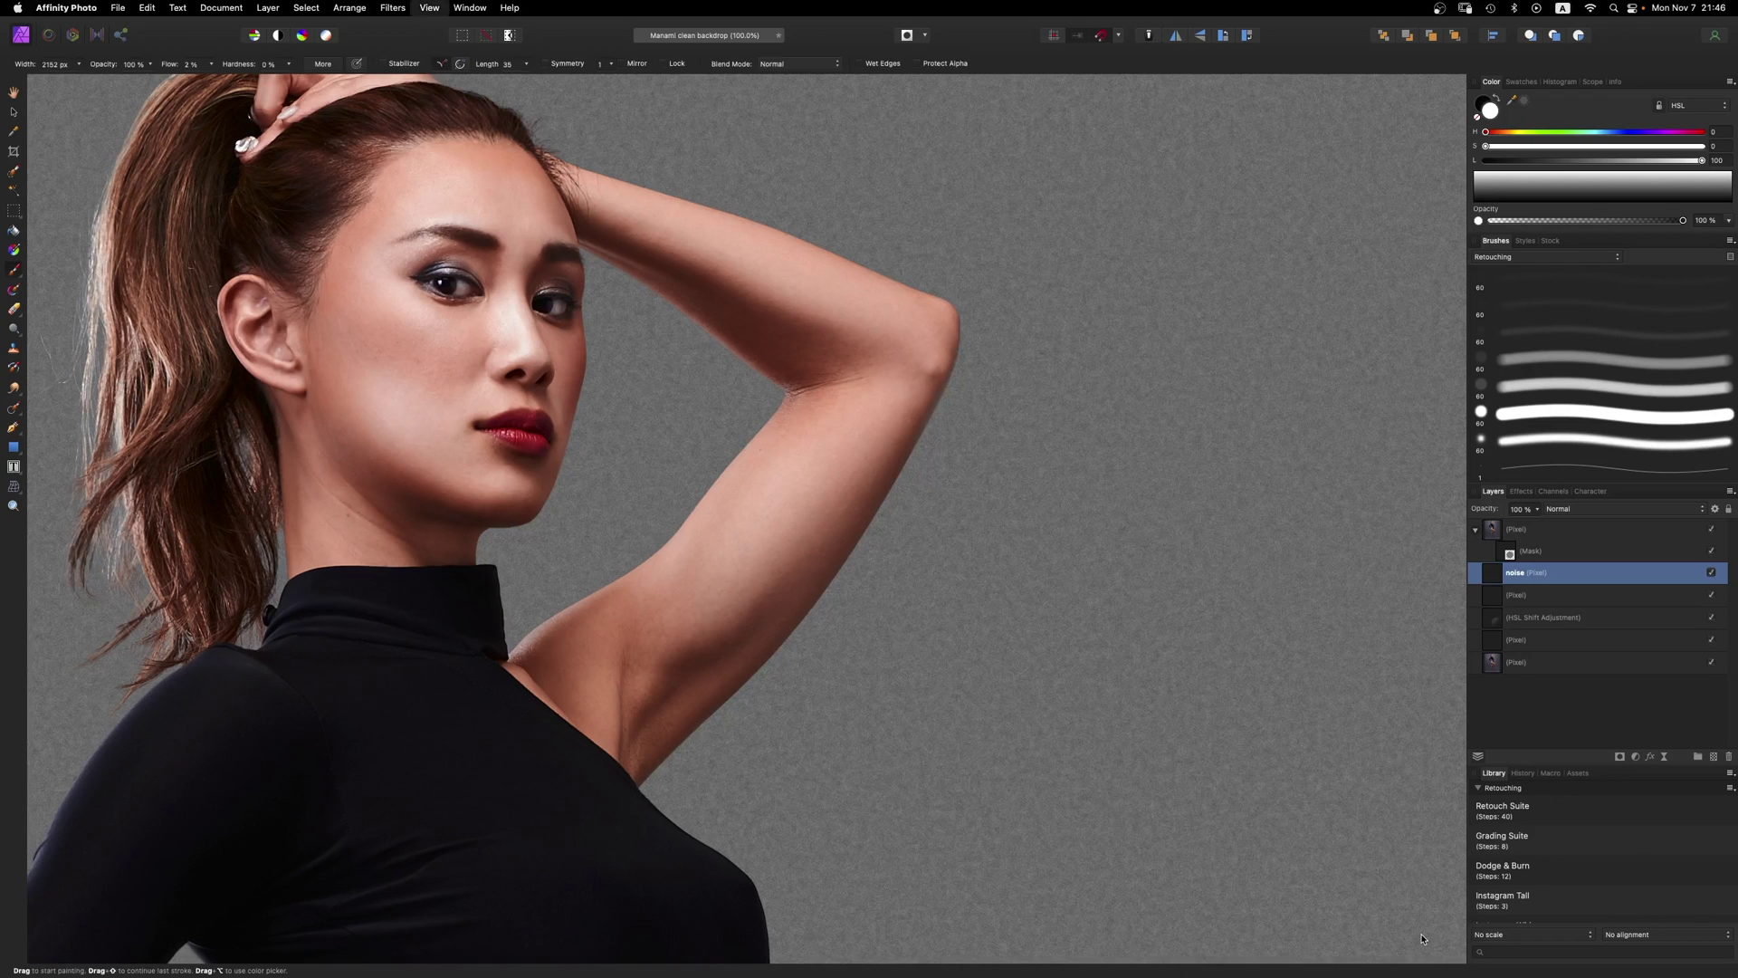
{"action": "key", "text": "super+0"}
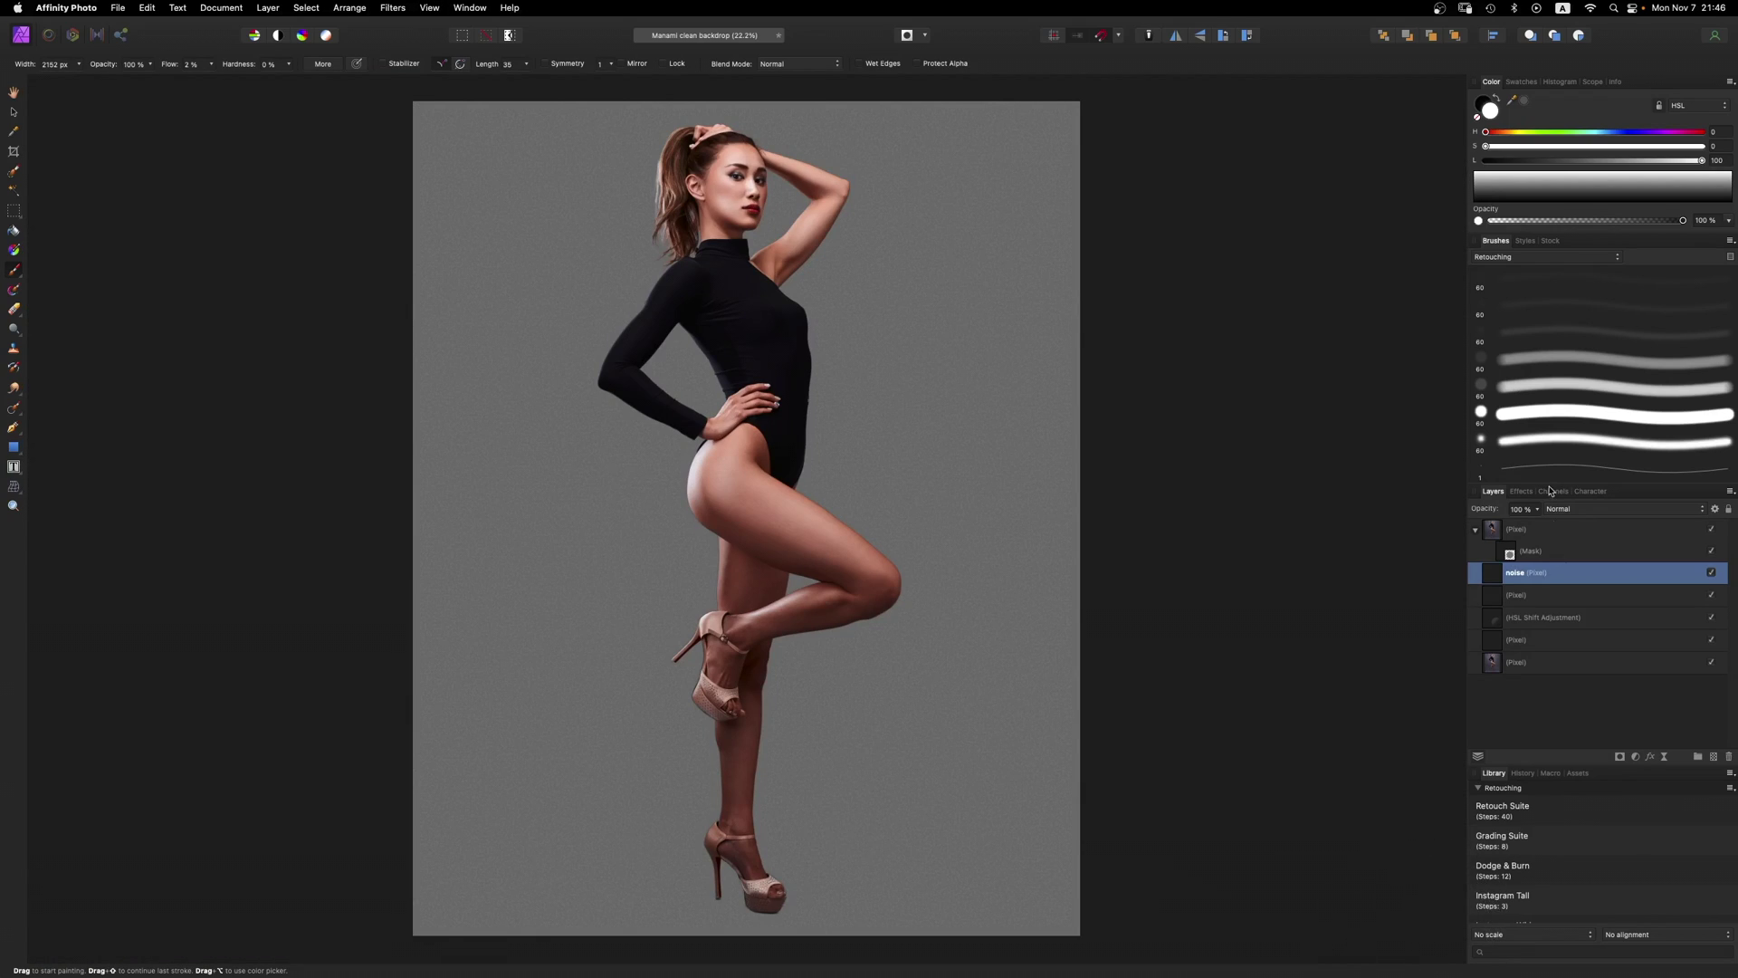
Step: Set the noise layer's blend mode to Soft Light and zoom to 200% to inspect
{"action": "left_click", "coordinate": [1580, 511]}
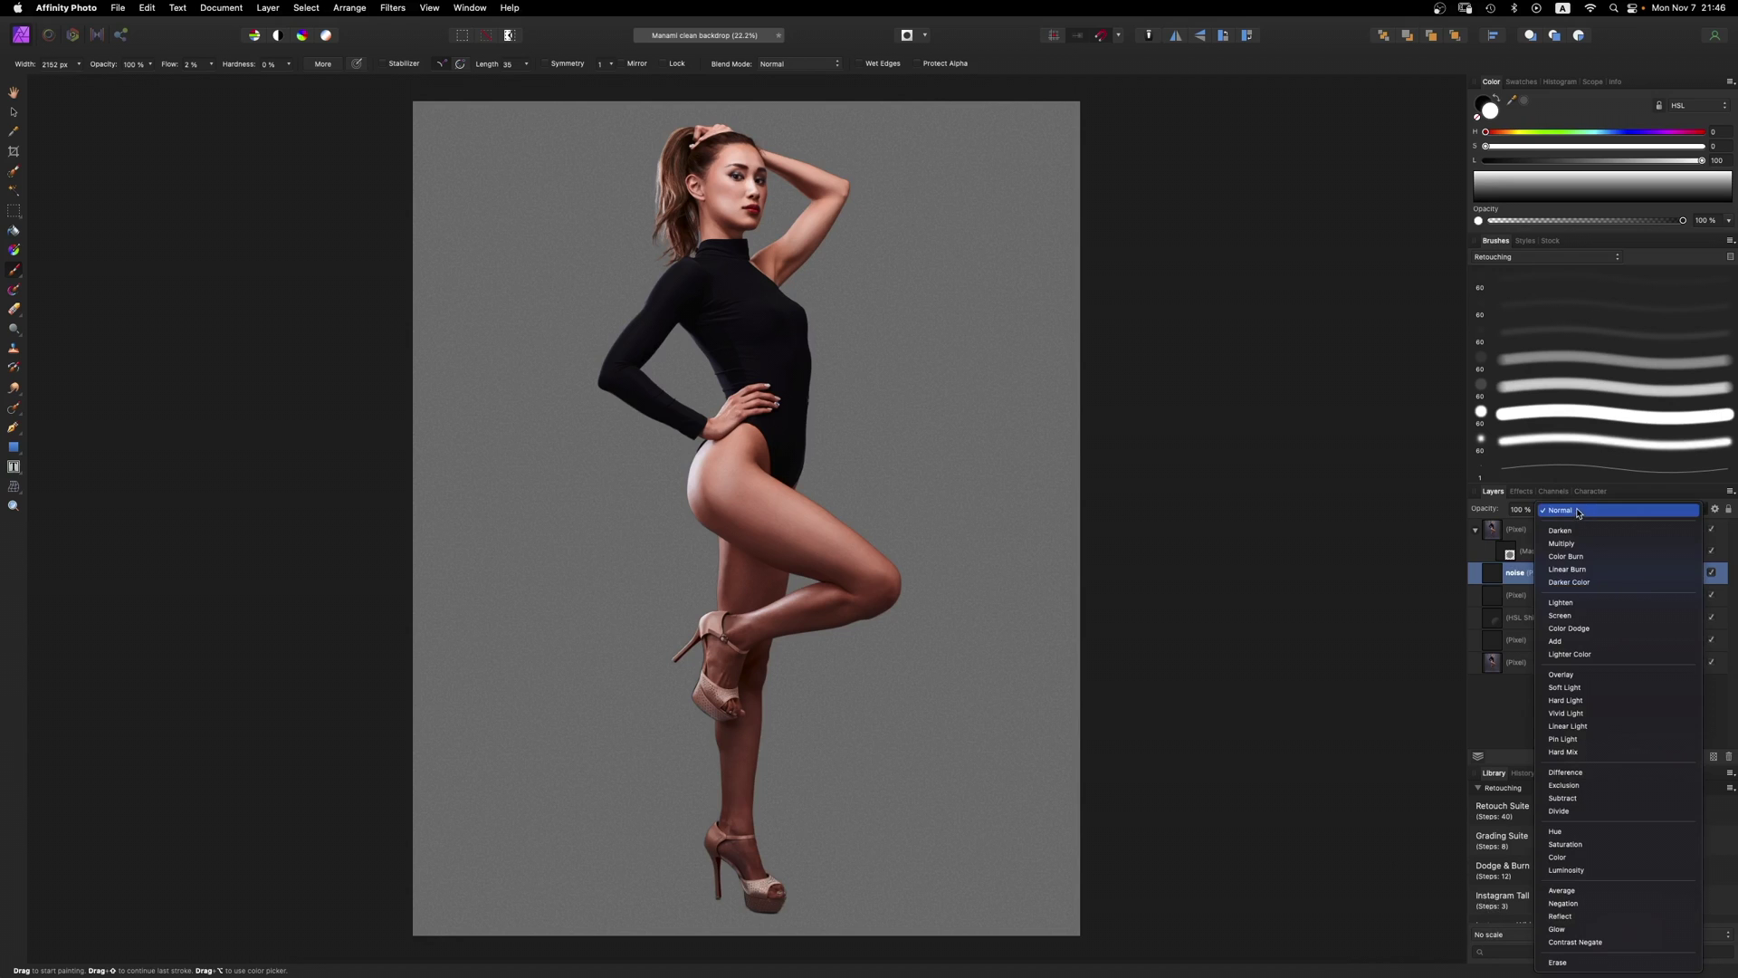
{"action": "left_click", "coordinate": [1586, 687]}
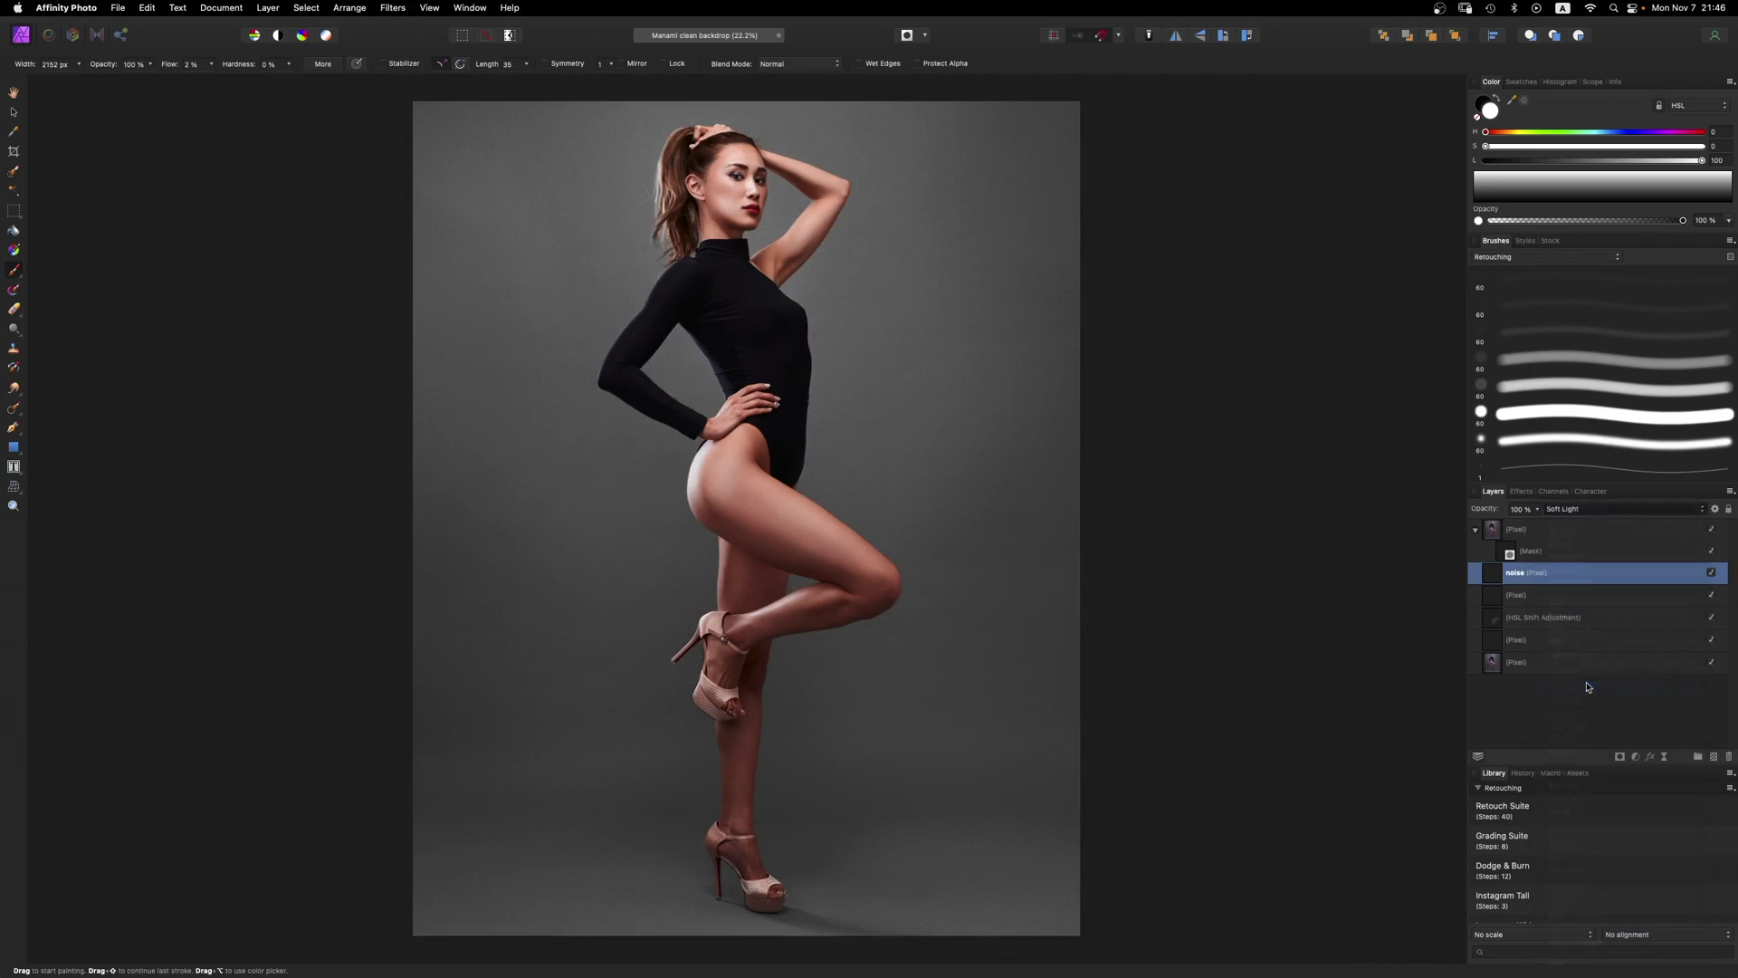
{"action": "key", "text": "super+1"}
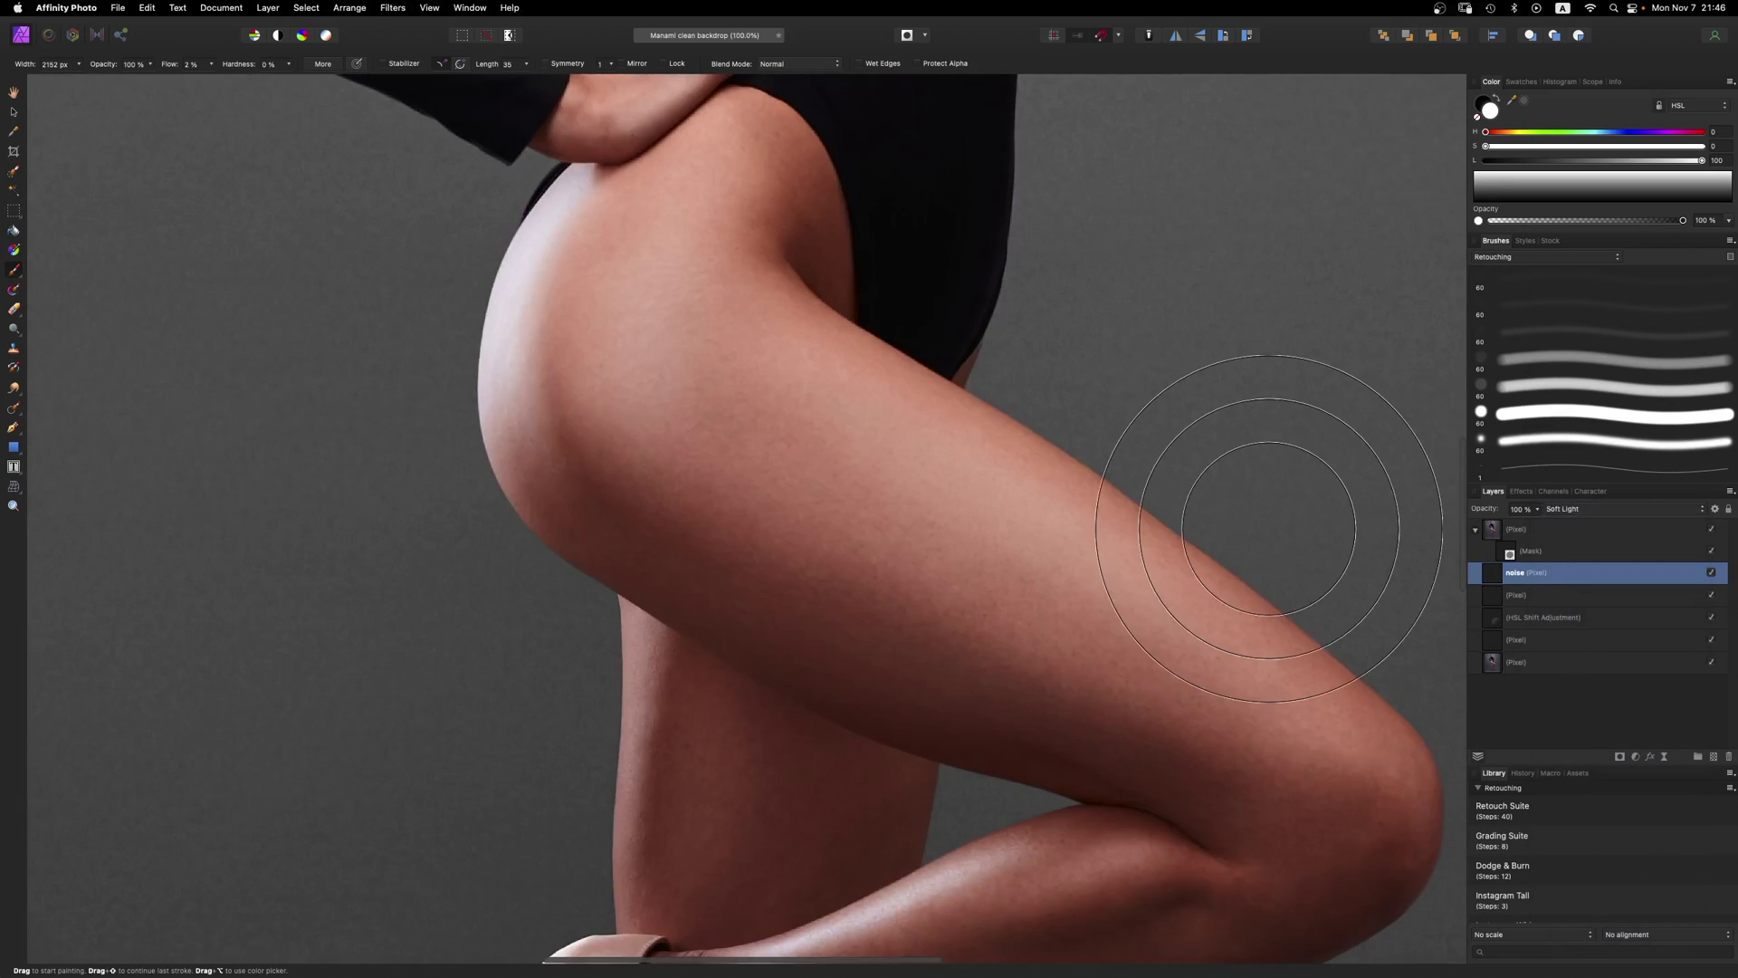
{"action": "scroll", "coordinate": [1269, 529], "scroll_direction": "up", "scroll_amount": 15}
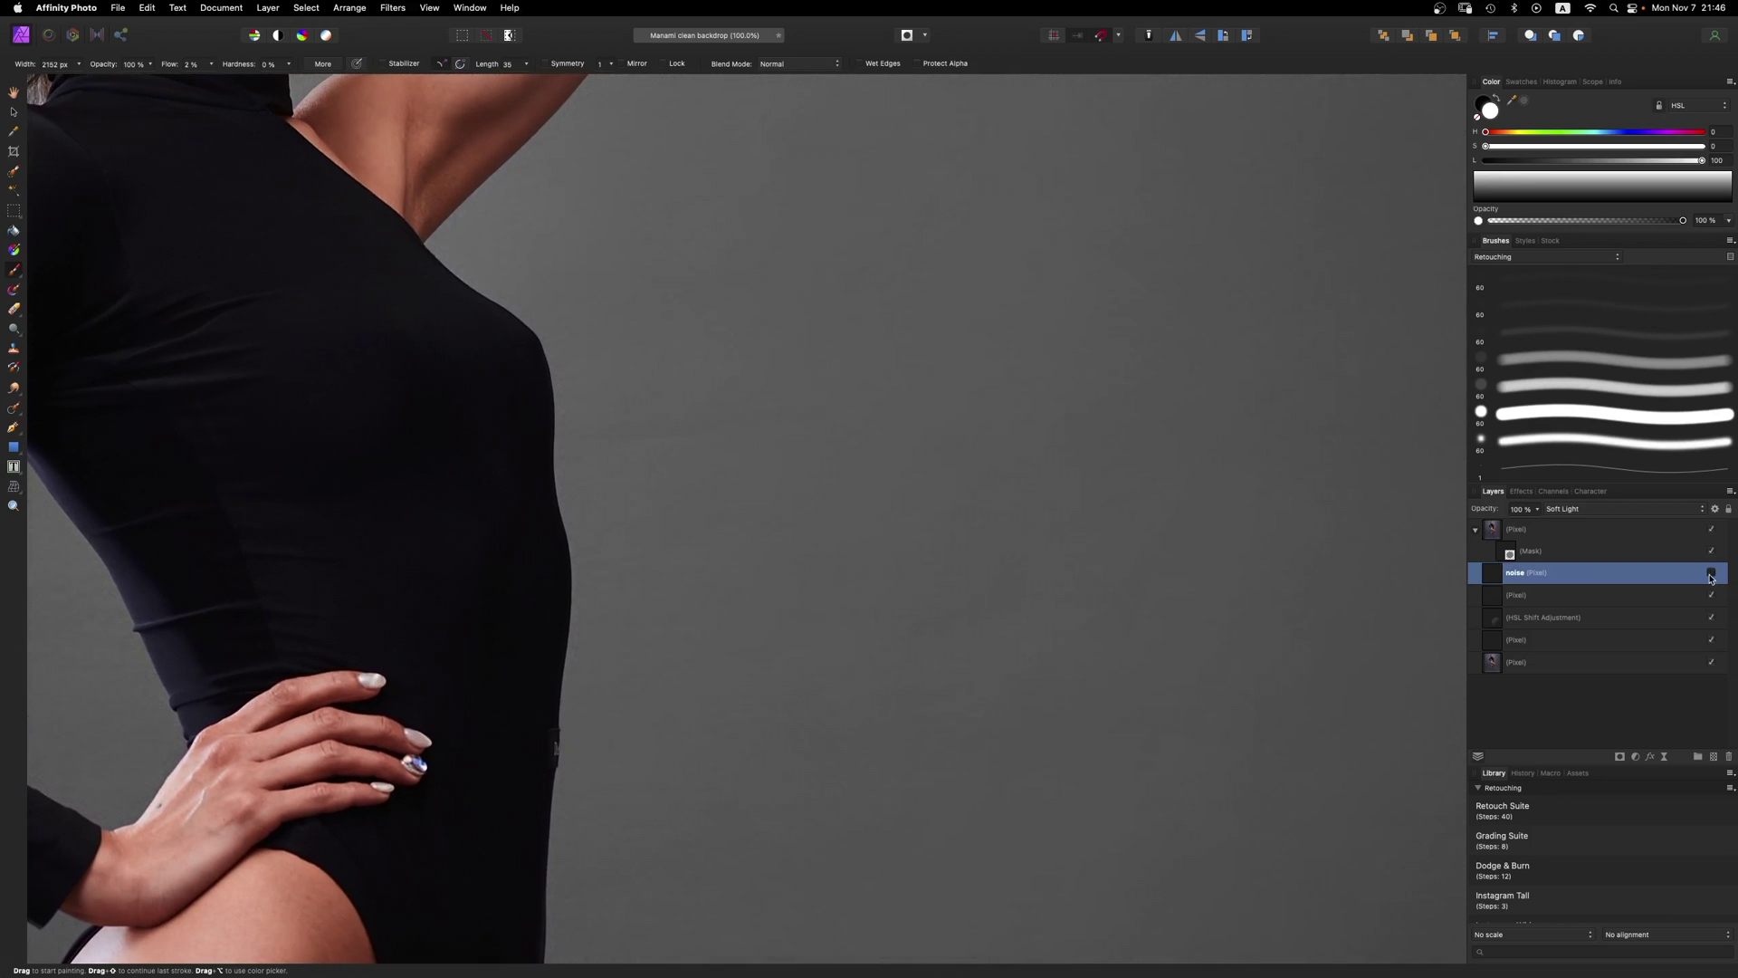
{"action": "key", "text": "super+2"}
Step: Toggle the noise layer and the (Pixel) layer below it to compare the grain
{"action": "left_click", "coordinate": [1711, 574]}
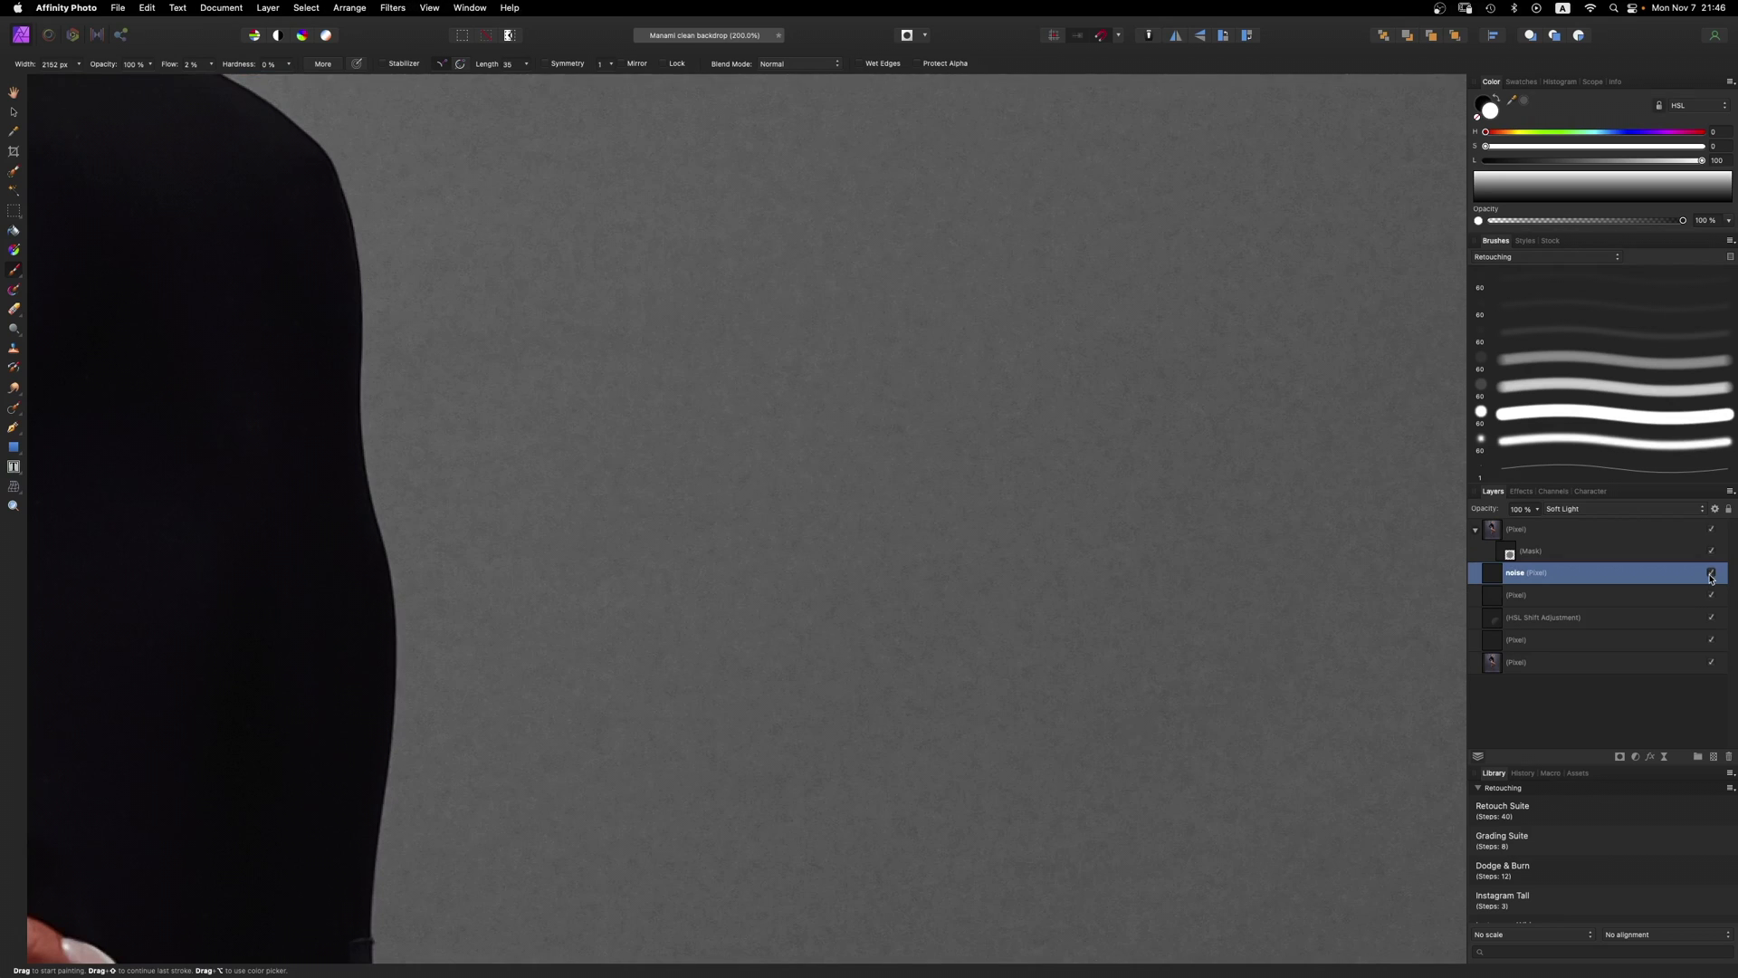
{"action": "key", "text": "super+minus"}
{"action": "left_click", "coordinate": [1711, 574]}
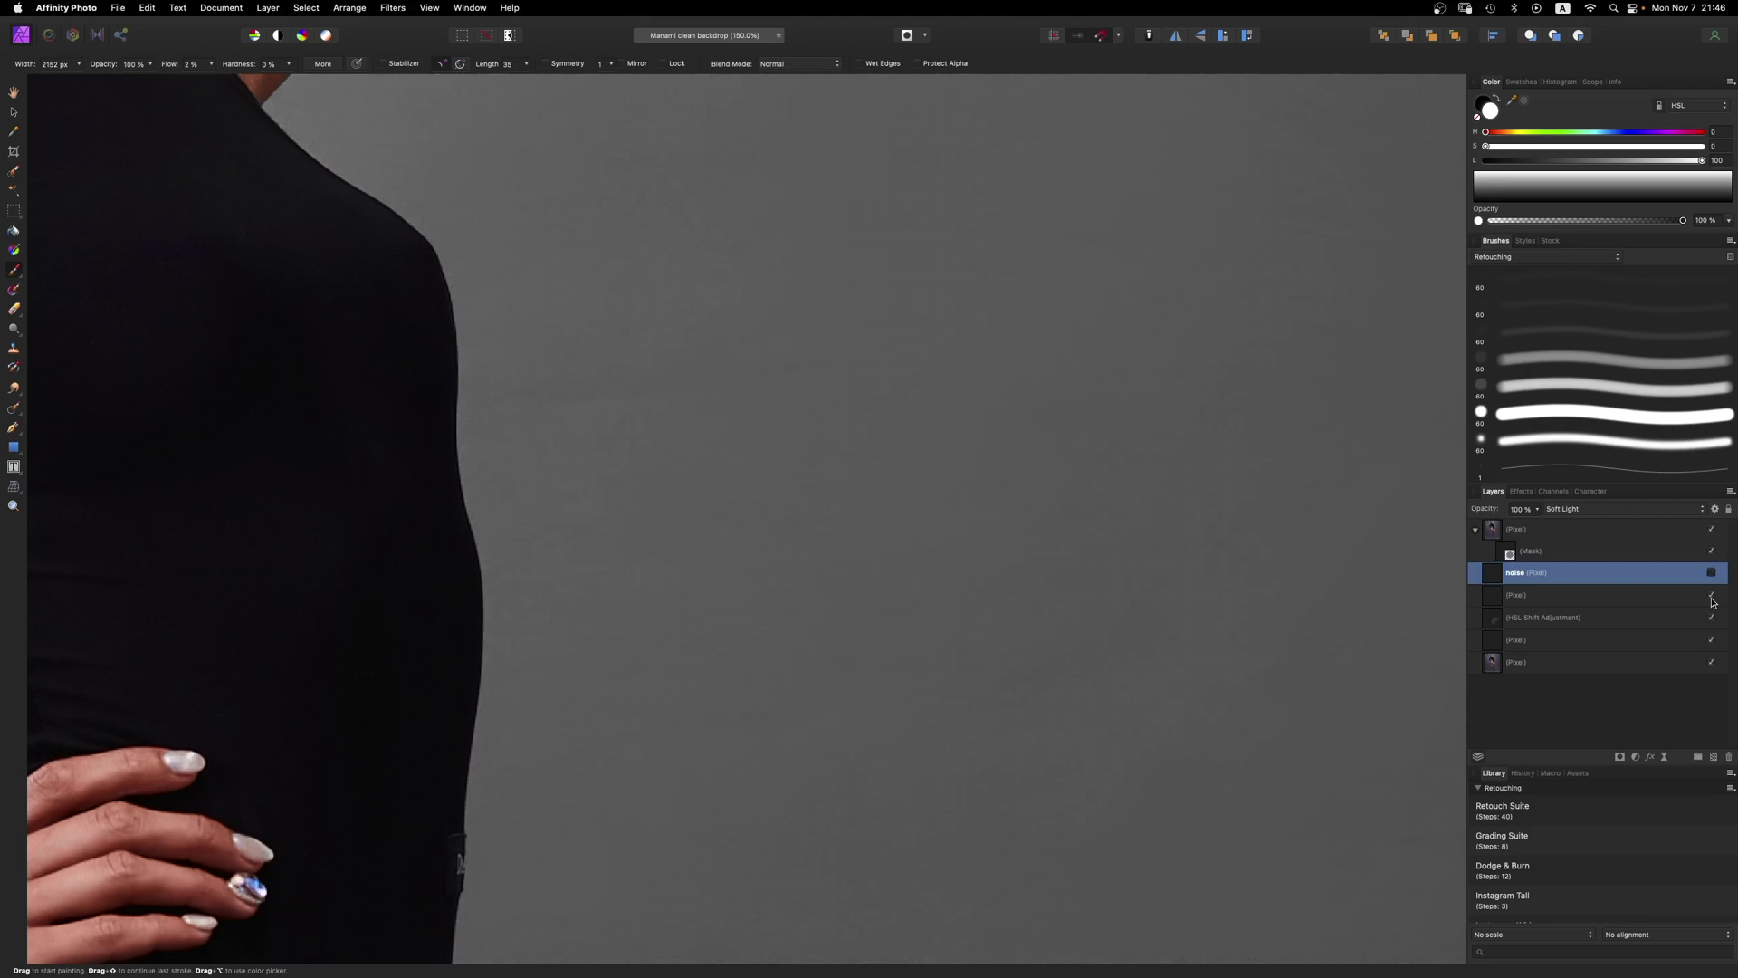
{"action": "left_click", "coordinate": [1711, 598]}
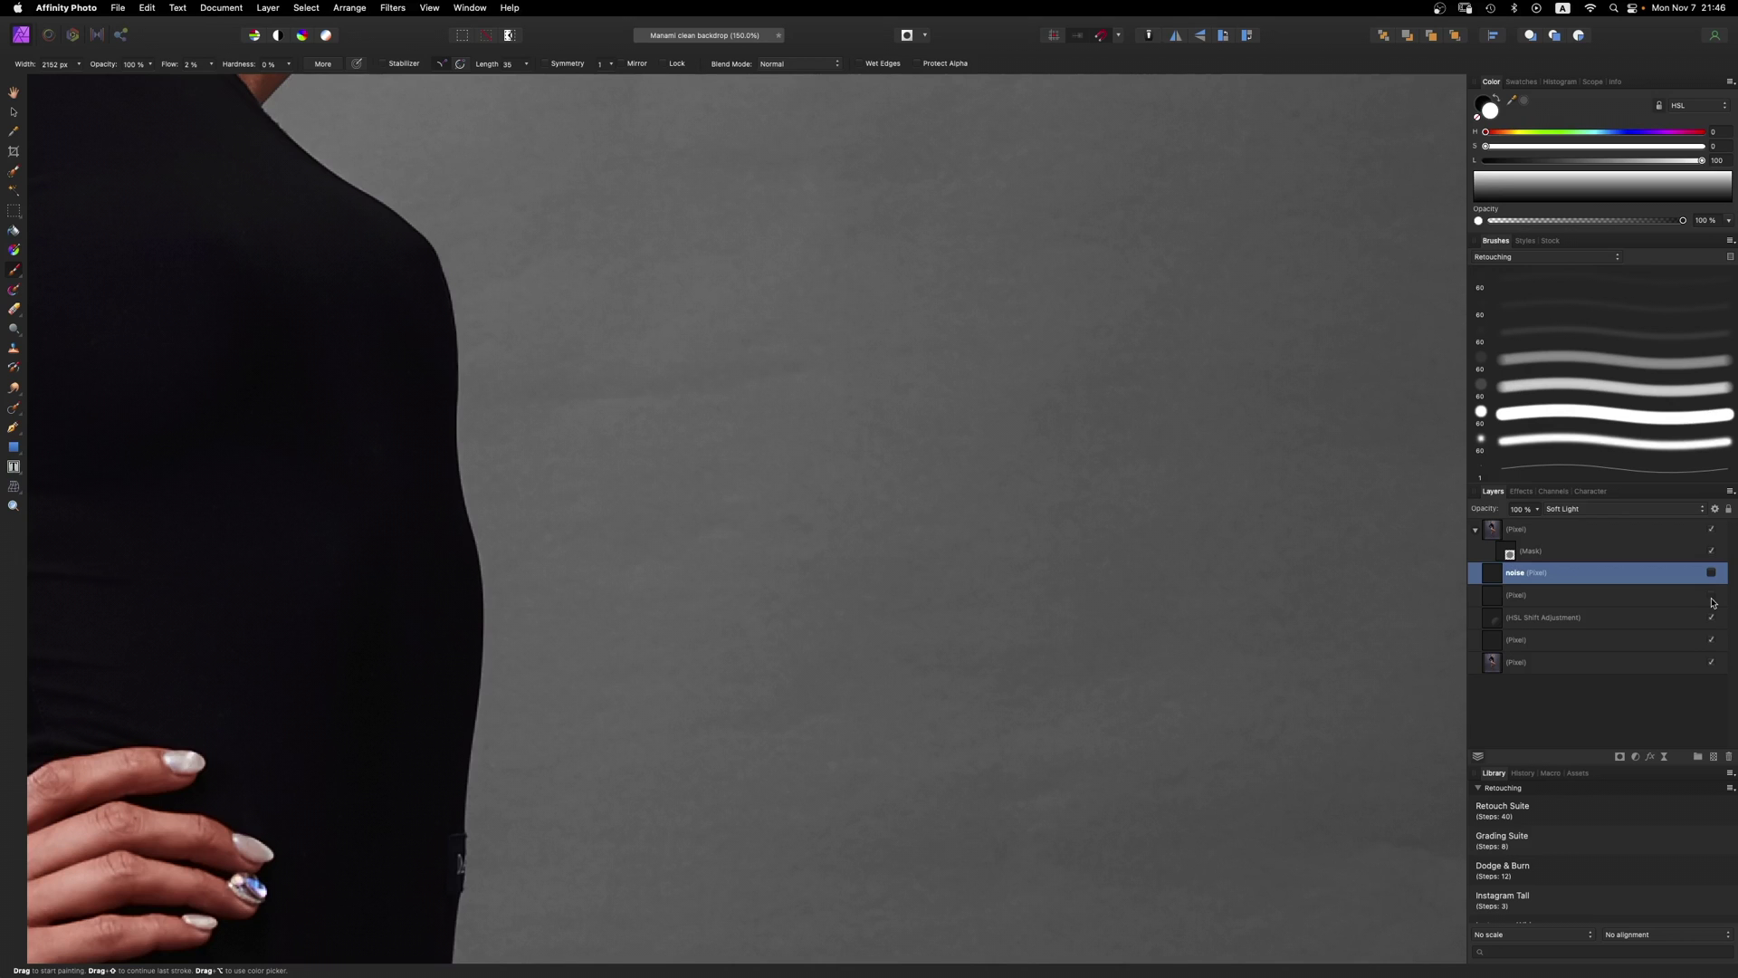
{"action": "left_click", "coordinate": [1712, 597]}
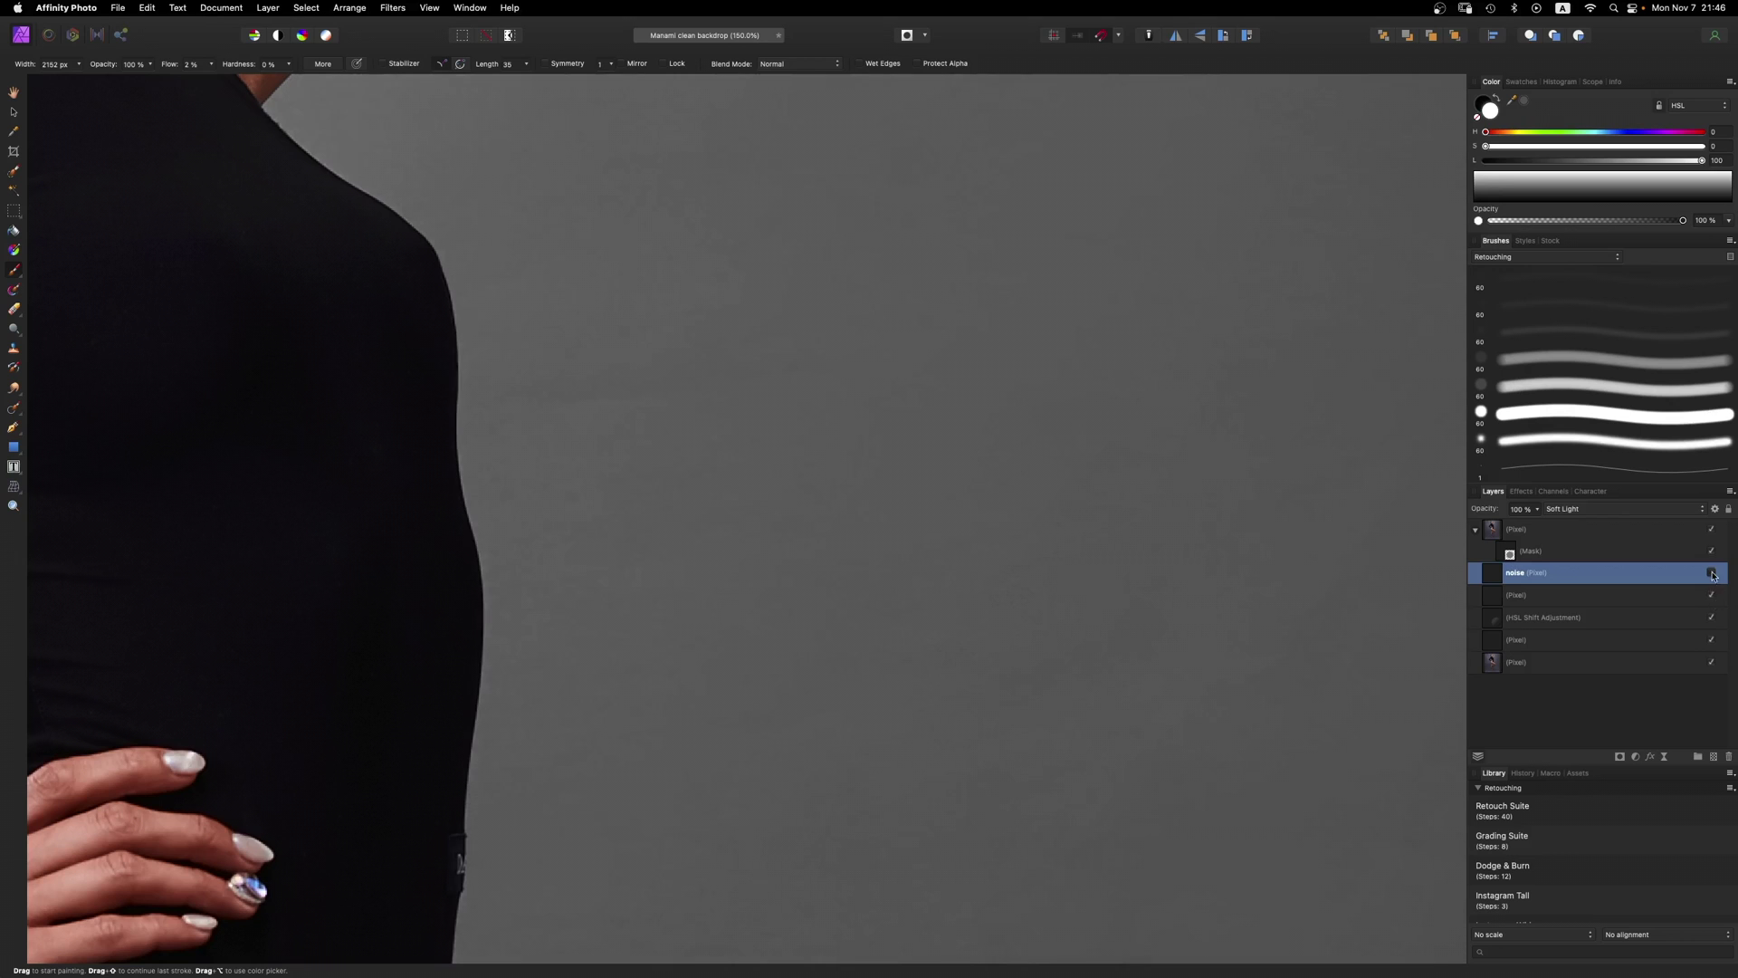
{"action": "left_click", "coordinate": [1536, 508]}
Step: Nest the noise layer inside the (Pixel) layer, fit the photo, and isolate that parent layer
{"action": "left_click_drag", "start_coordinate": [1542, 523], "coordinate": [1564, 554]}
{"action": "left_click_drag", "start_coordinate": [1496, 577], "coordinate": [1528, 614]}
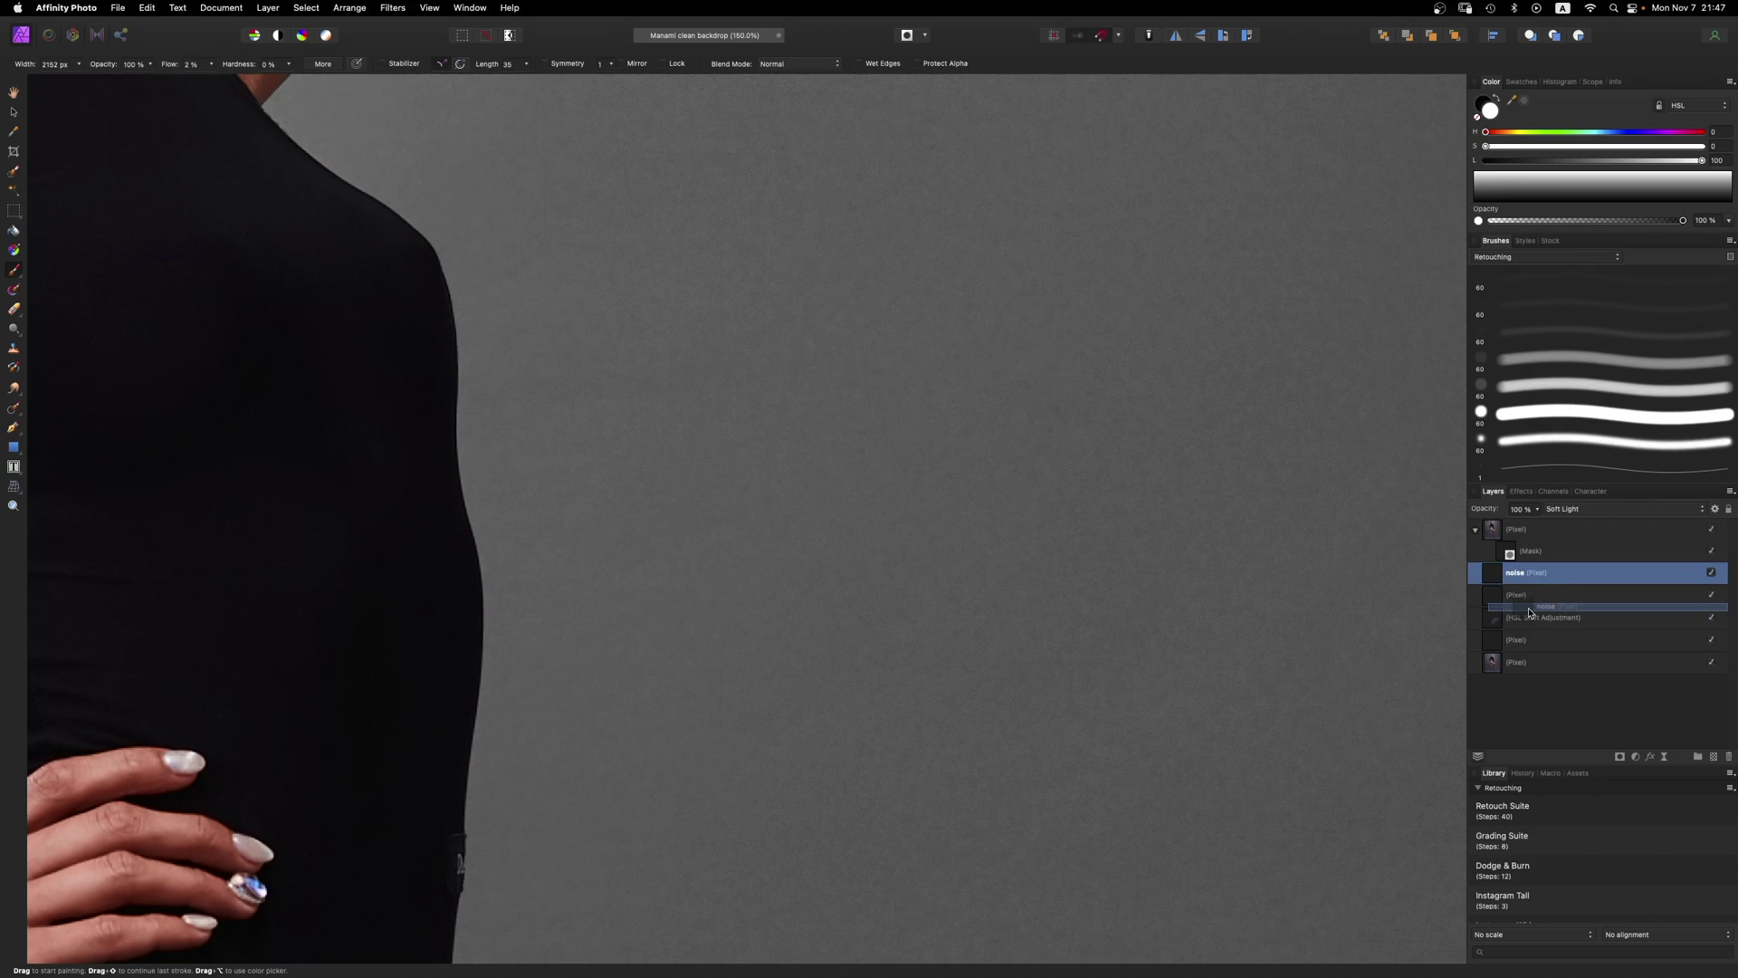
{"action": "left_click_drag", "start_coordinate": [1529, 613], "coordinate": [1513, 608]}
{"action": "left_click_drag", "start_coordinate": [1511, 608], "coordinate": [1535, 610]}
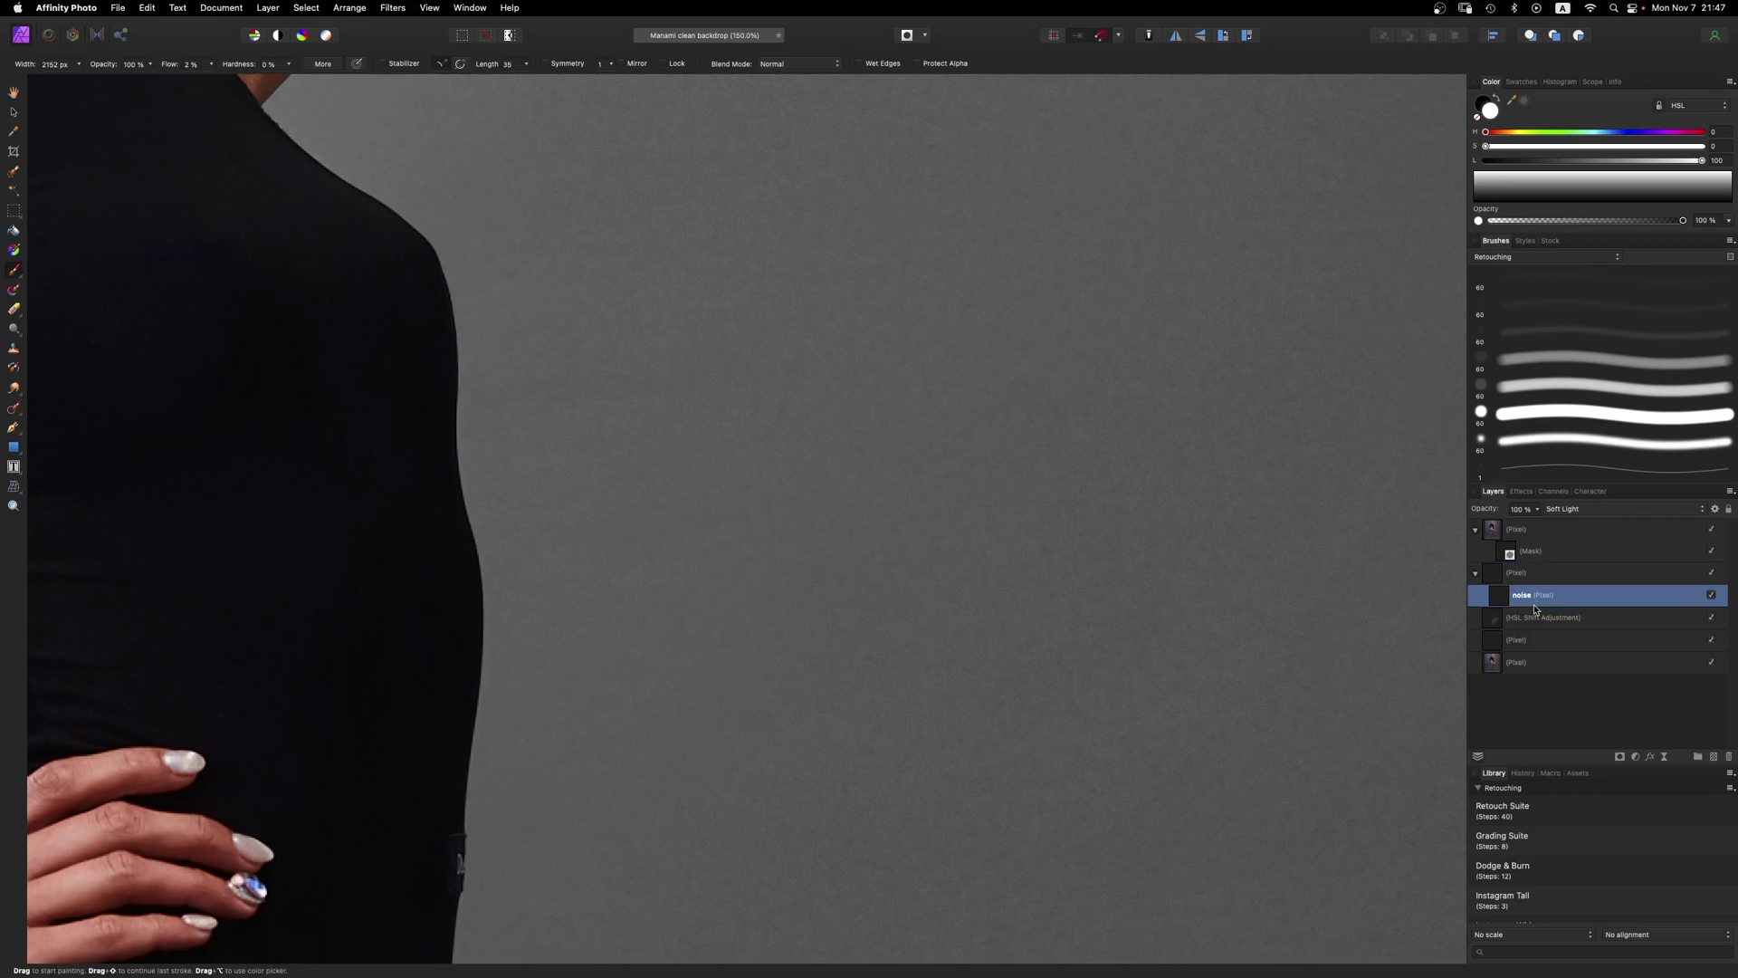
{"action": "key", "text": "super+0"}
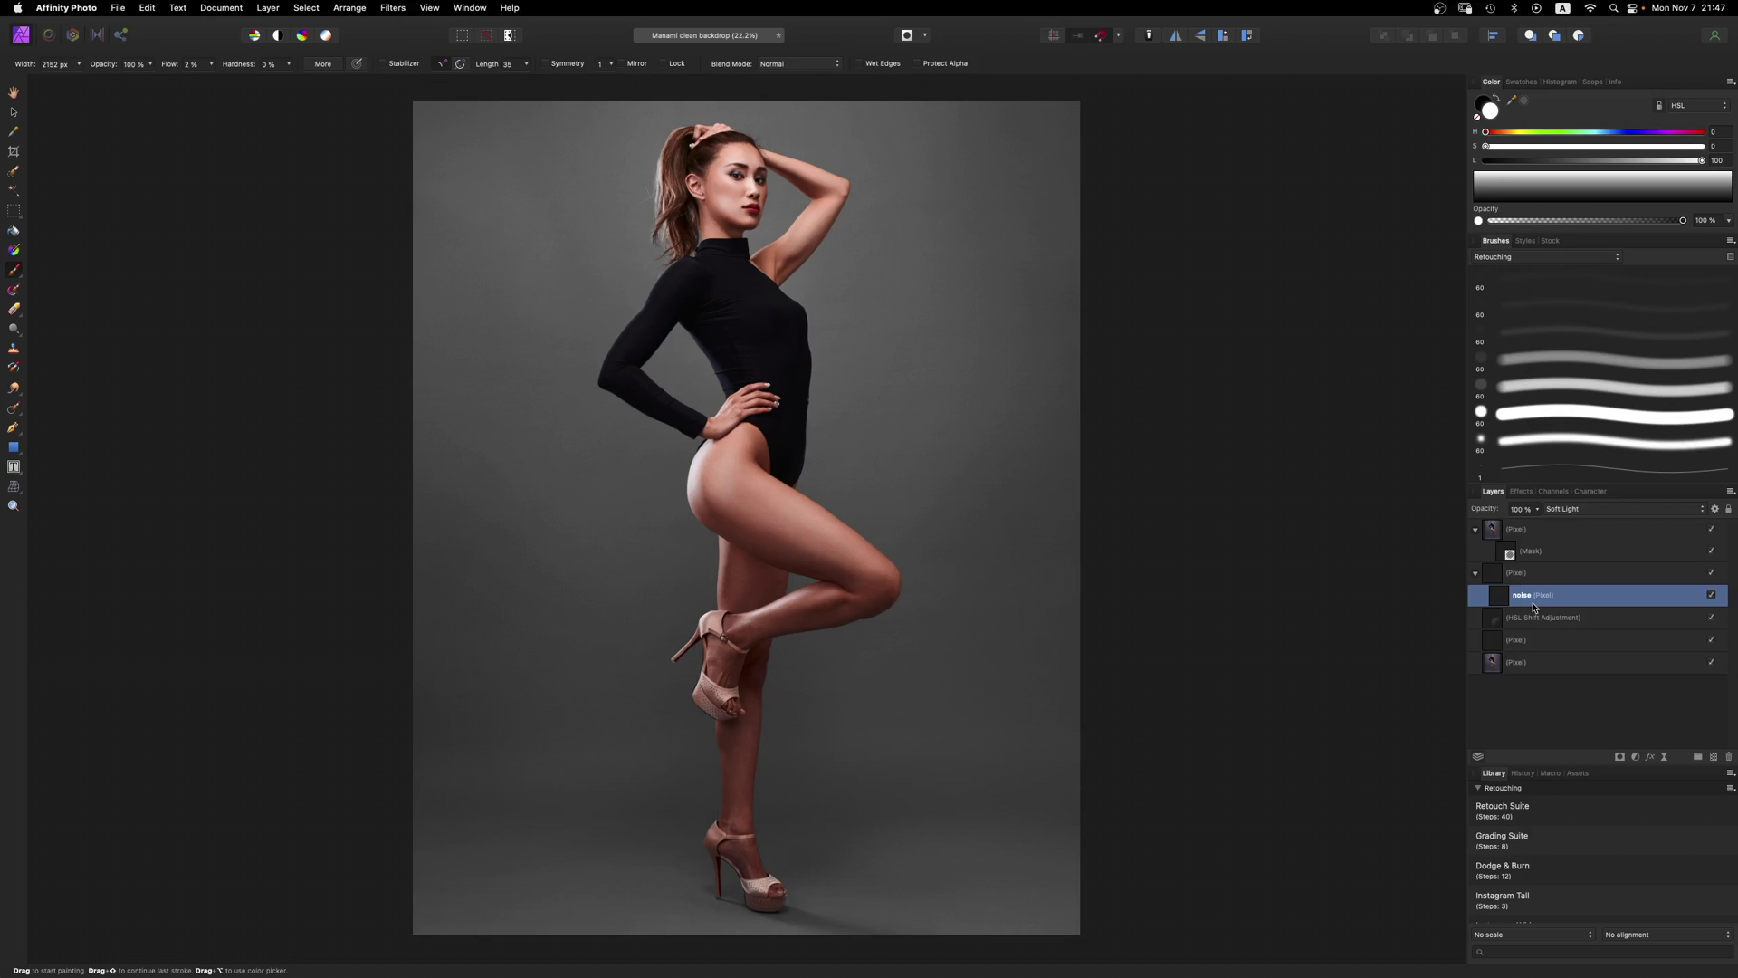
{"action": "left_click", "coordinate": [1492, 577], "text": "alt"}
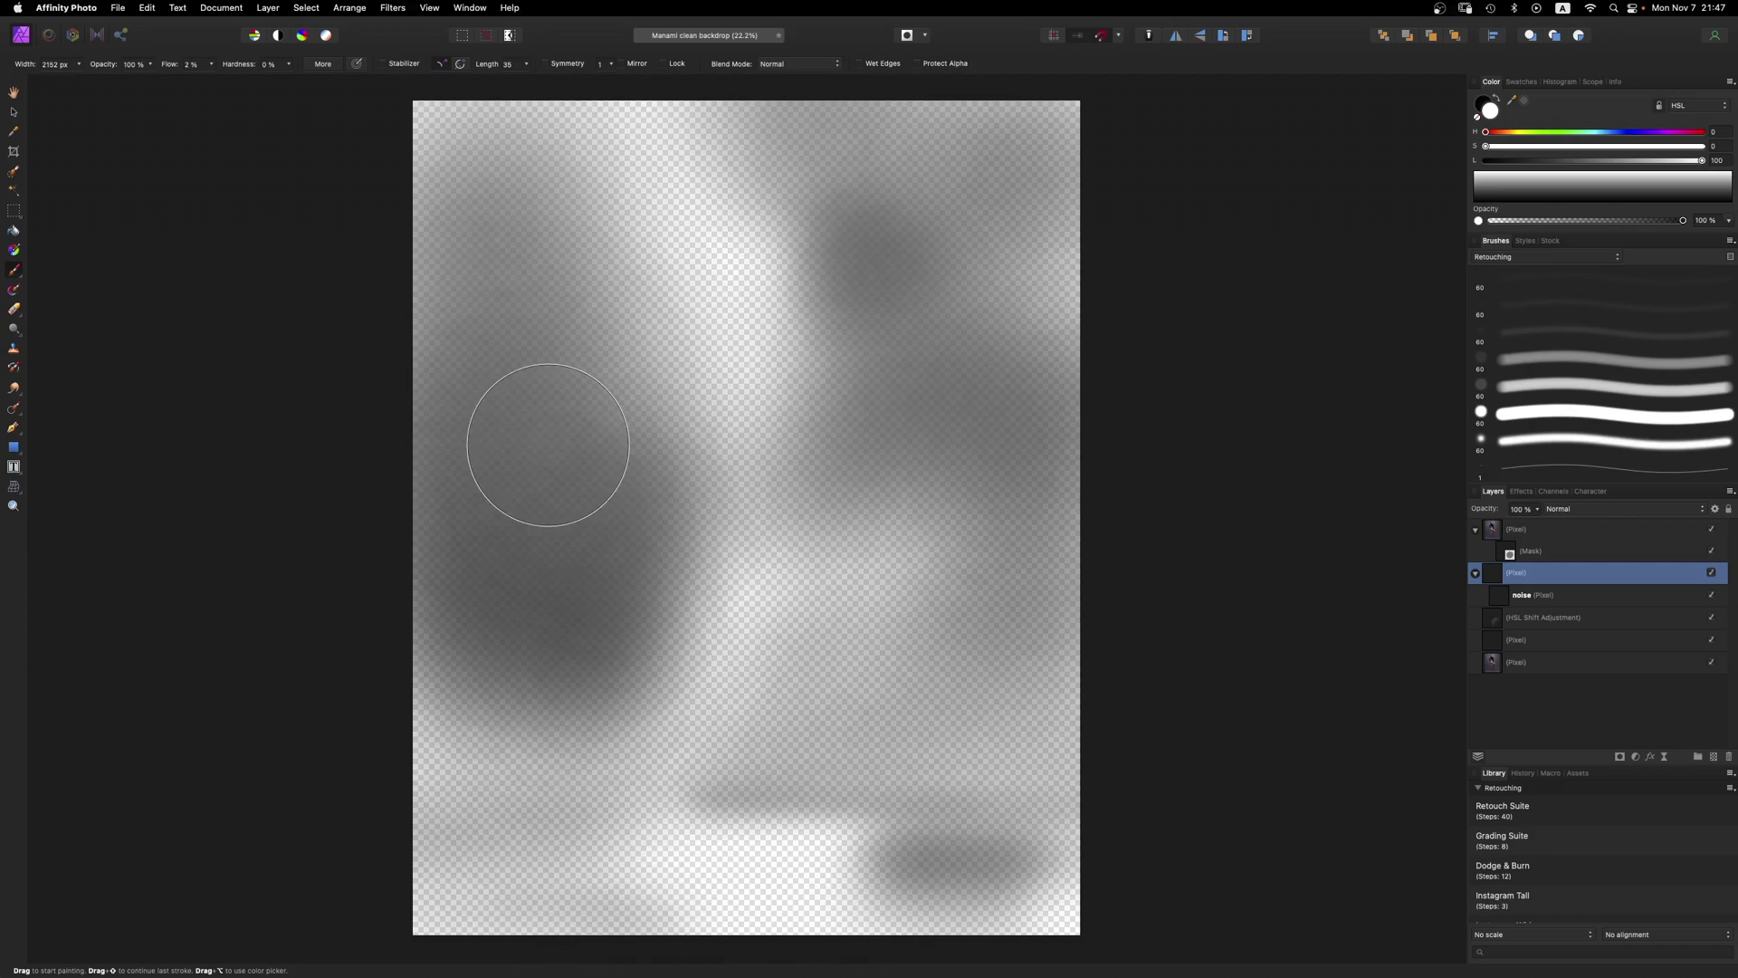
Step: Inspect the isolated (Pixel) layer at 100%, then zoom back to fit the window
{"action": "key", "text": "super+1"}
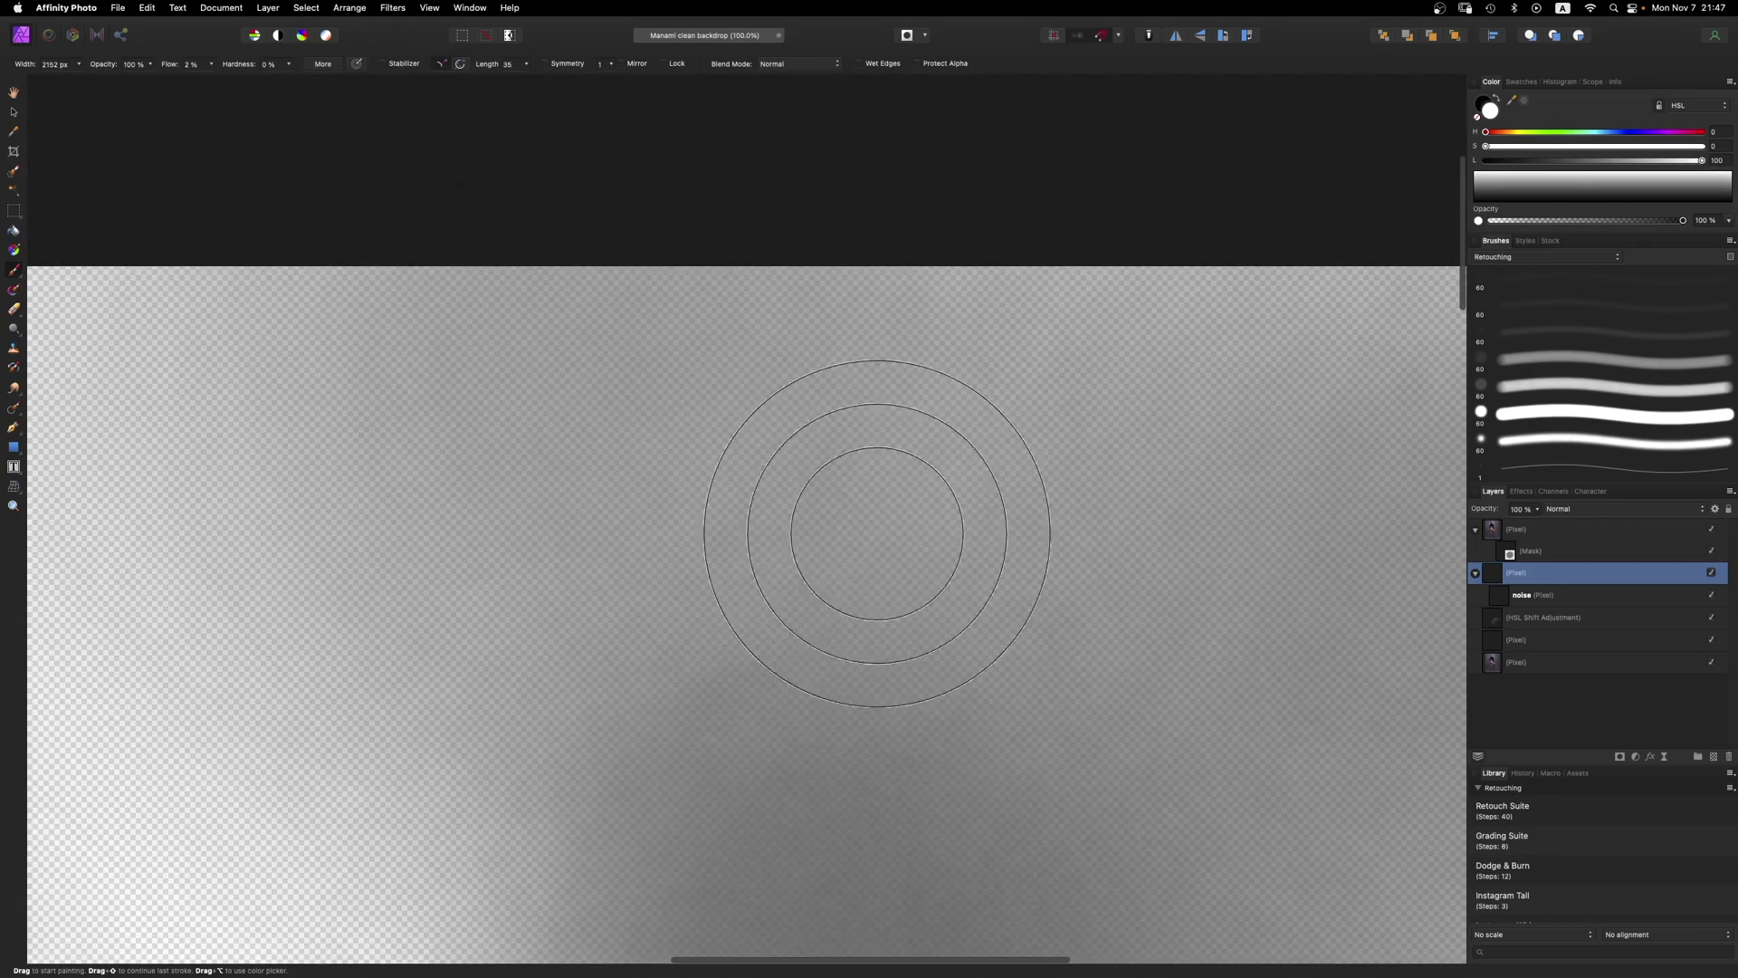
{"action": "key", "text": "super+0"}
Step: Reselect the noise layer inside the Pixel backdrop group
{"action": "left_click", "coordinate": [1583, 600]}
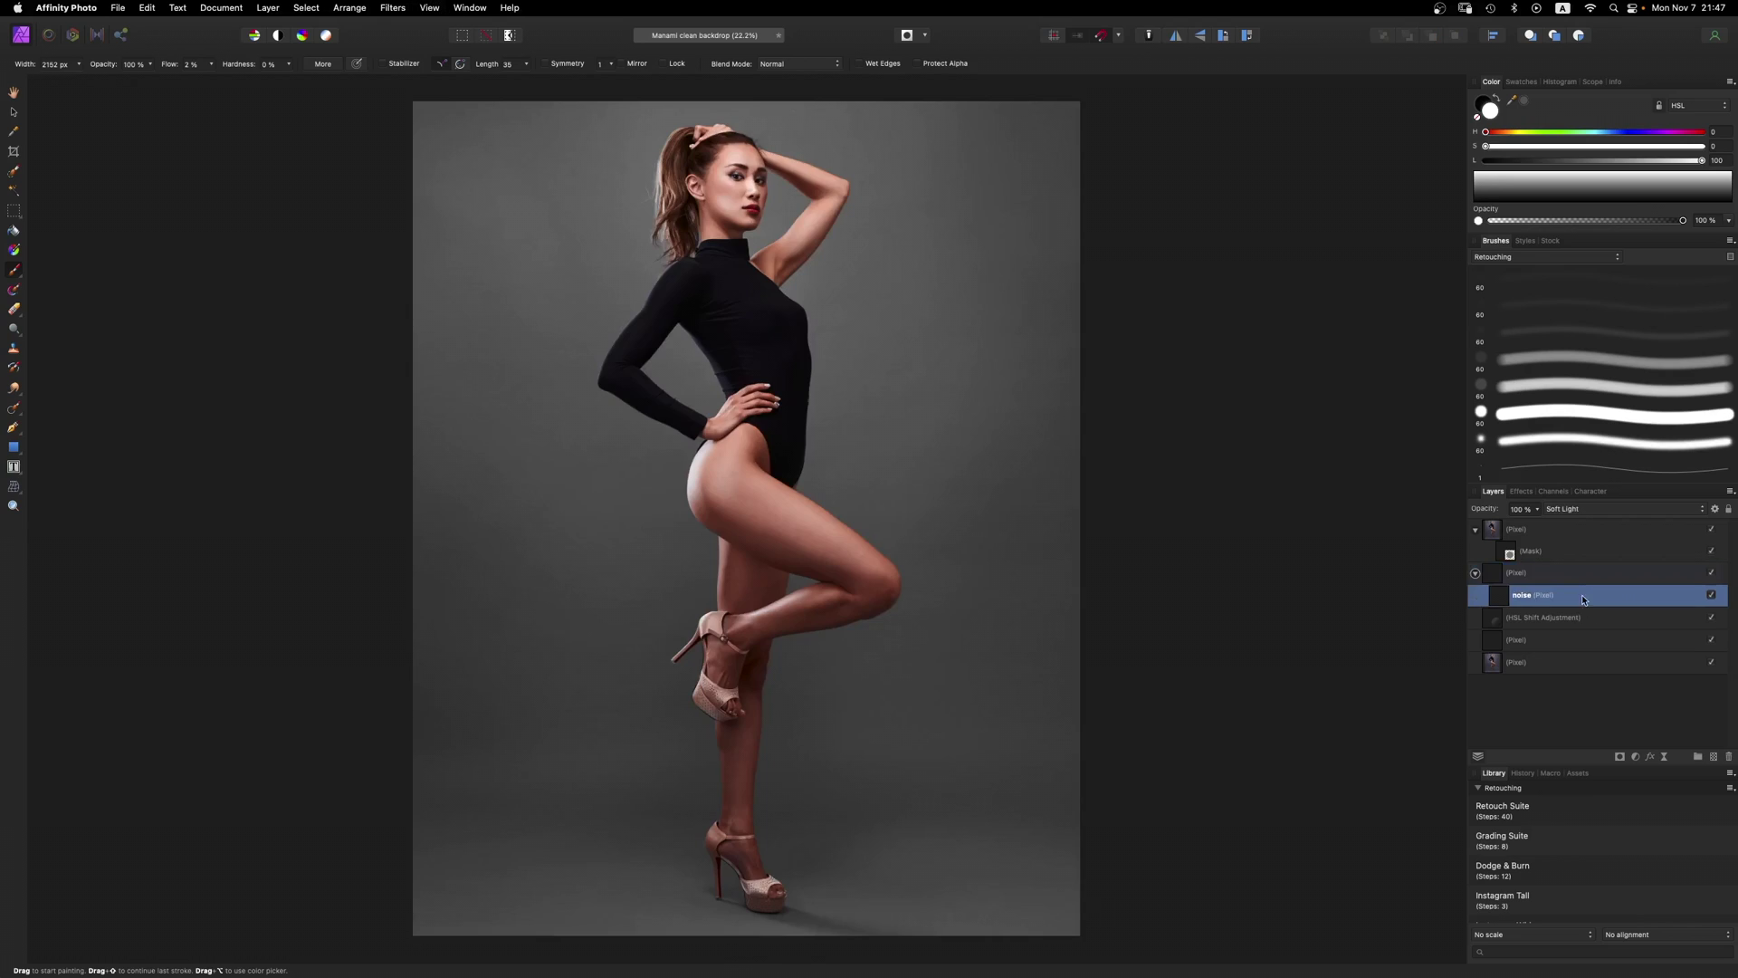
{"action": "left_click", "coordinate": [1575, 576]}
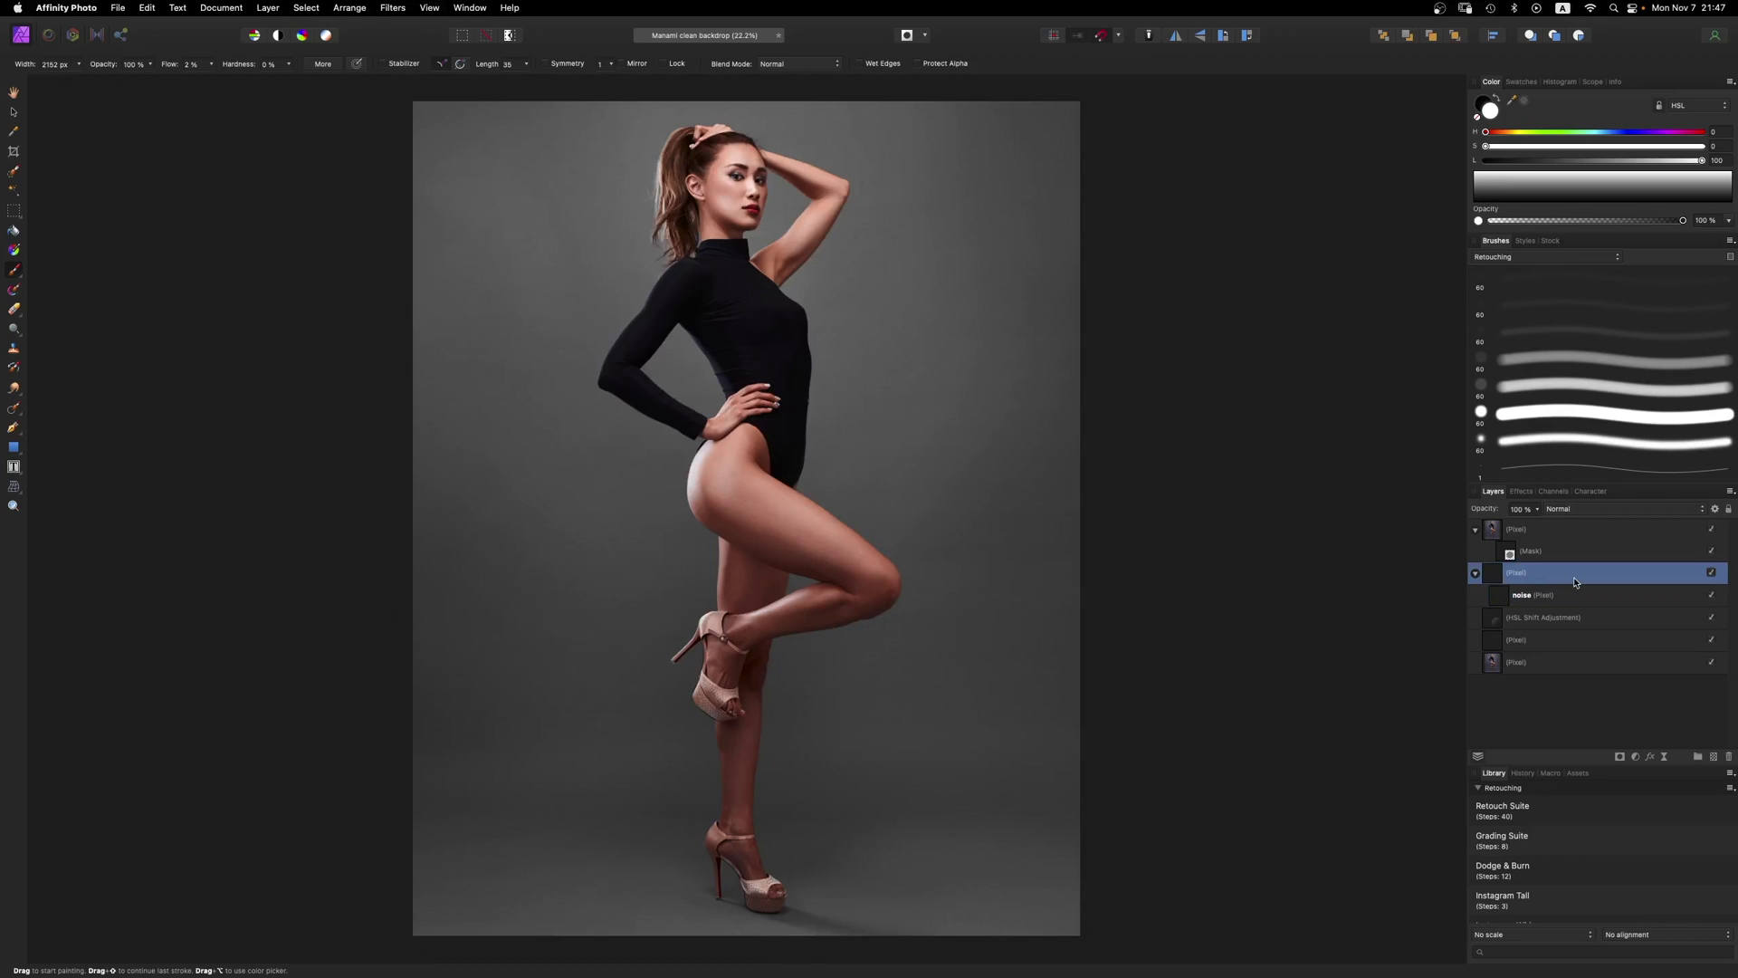
{"action": "left_click", "coordinate": [1536, 601]}
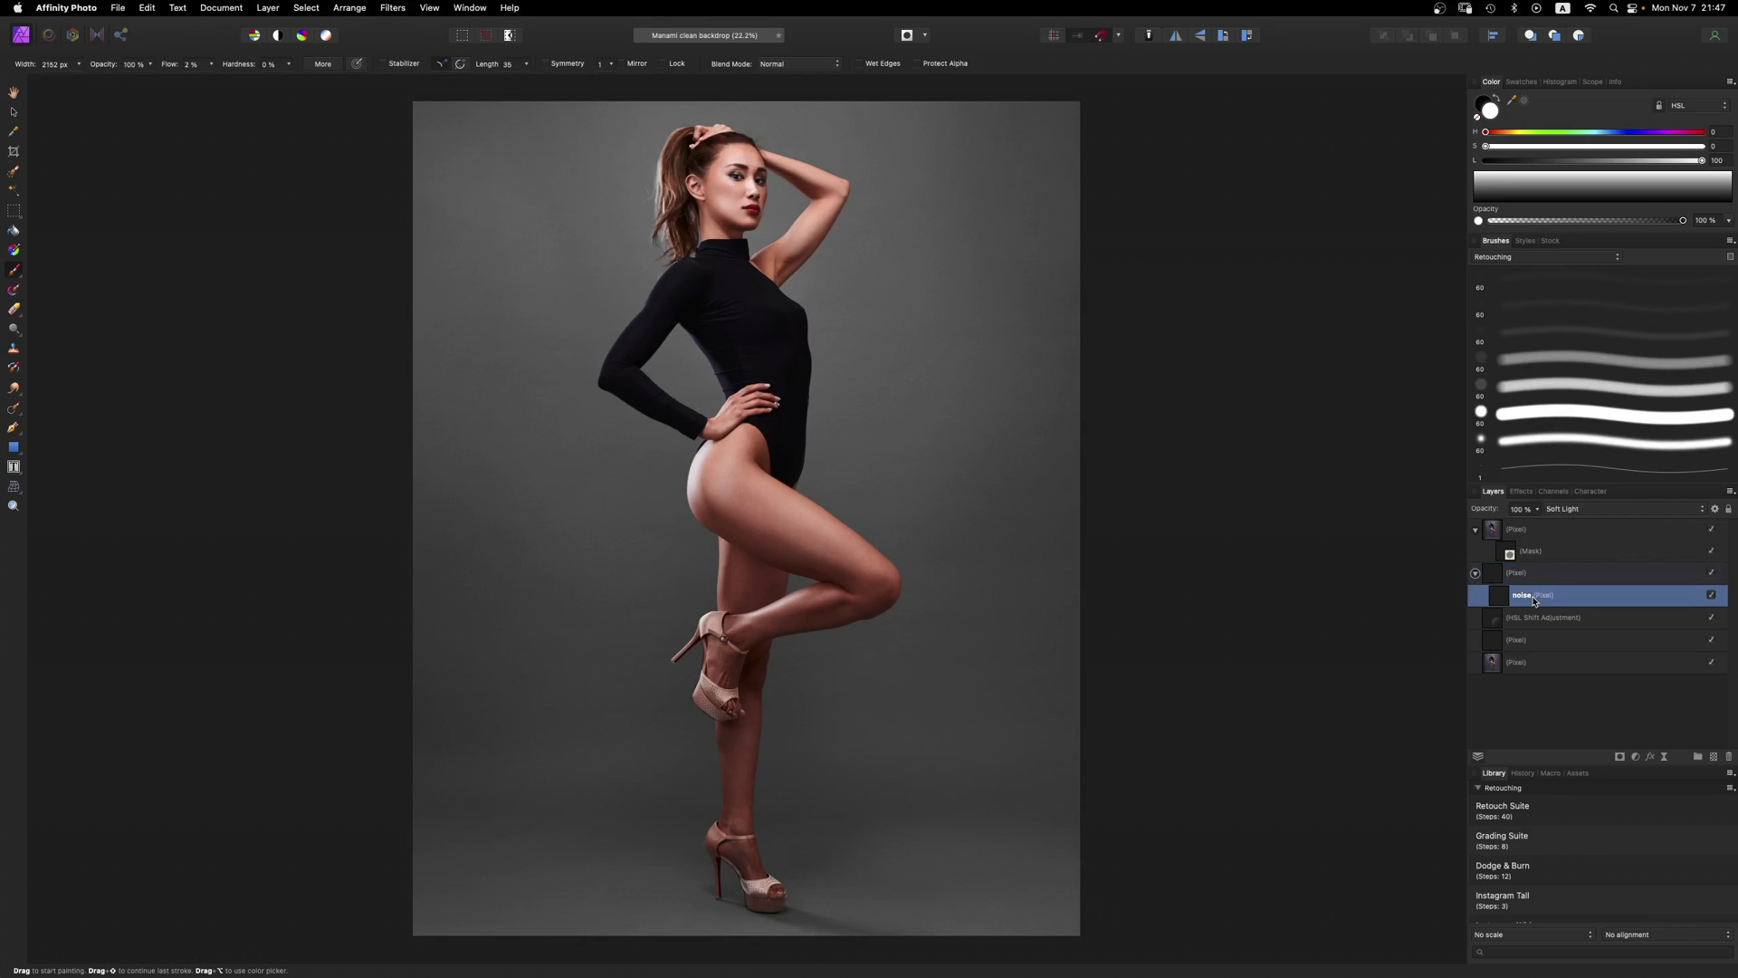
{"action": "scroll", "coordinate": [970, 552], "scroll_direction": "up", "scroll_amount": 10}
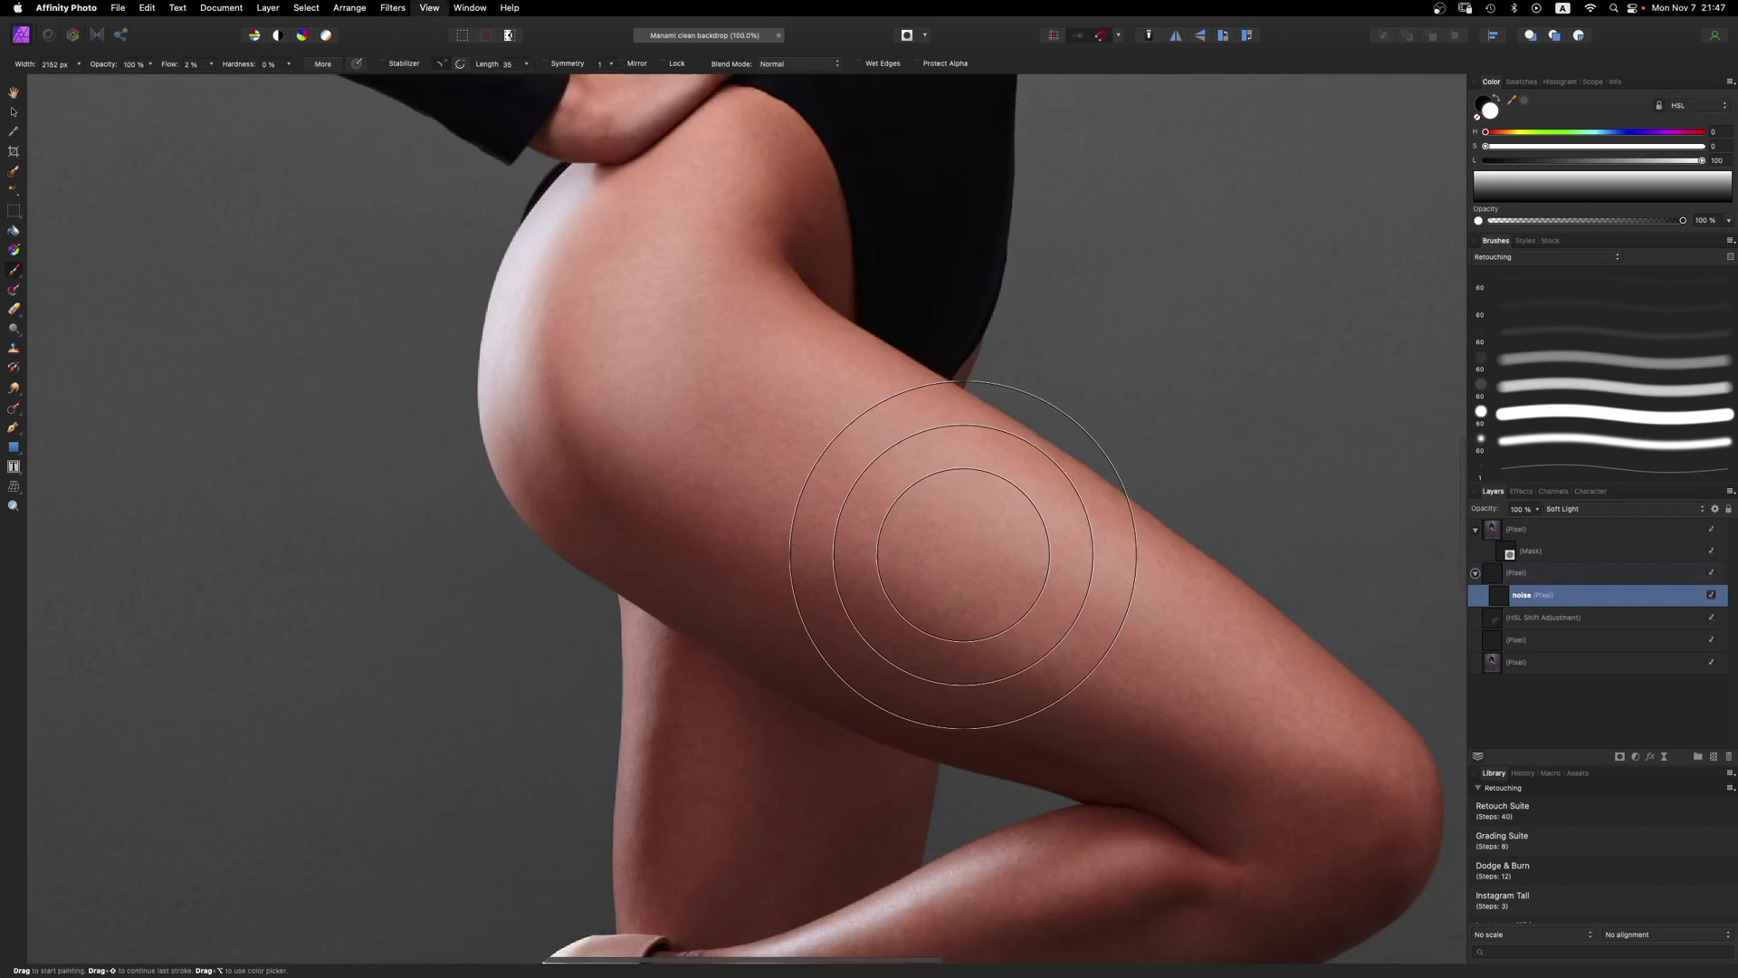
{"action": "scroll", "coordinate": [981, 559], "scroll_direction": "down", "scroll_amount": 15}
{"action": "scroll", "coordinate": [981, 560], "scroll_direction": "left", "scroll_amount": 5}
{"action": "scroll", "coordinate": [981, 559], "scroll_direction": "up", "scroll_amount": 4}
{"action": "scroll", "coordinate": [981, 560], "scroll_direction": "right", "scroll_amount": 2}
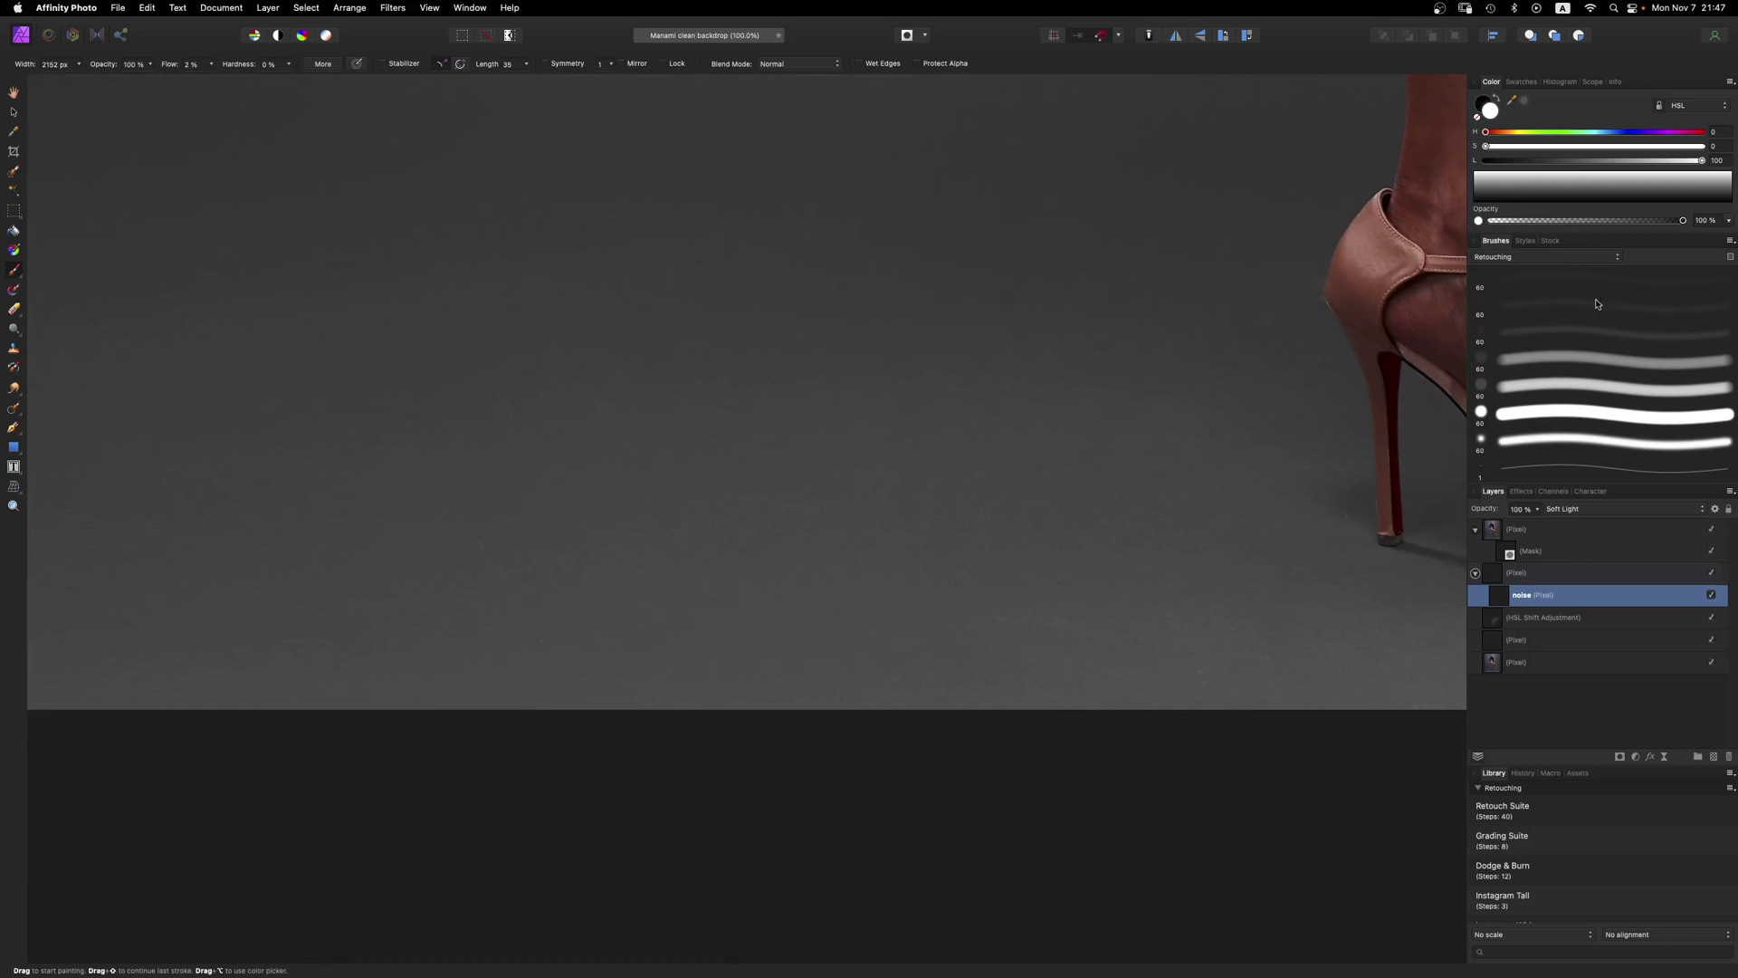
Step: Shrink the brush to about 71 px and zoom out to 75%
{"action": "key", "text": "bracketleft"}
{"action": "key", "text": "bracketleft"}
{"action": "key", "text": "bracketleft"}
{"action": "key", "text": "bracketleft"}
{"action": "key", "text": "bracketleft"}
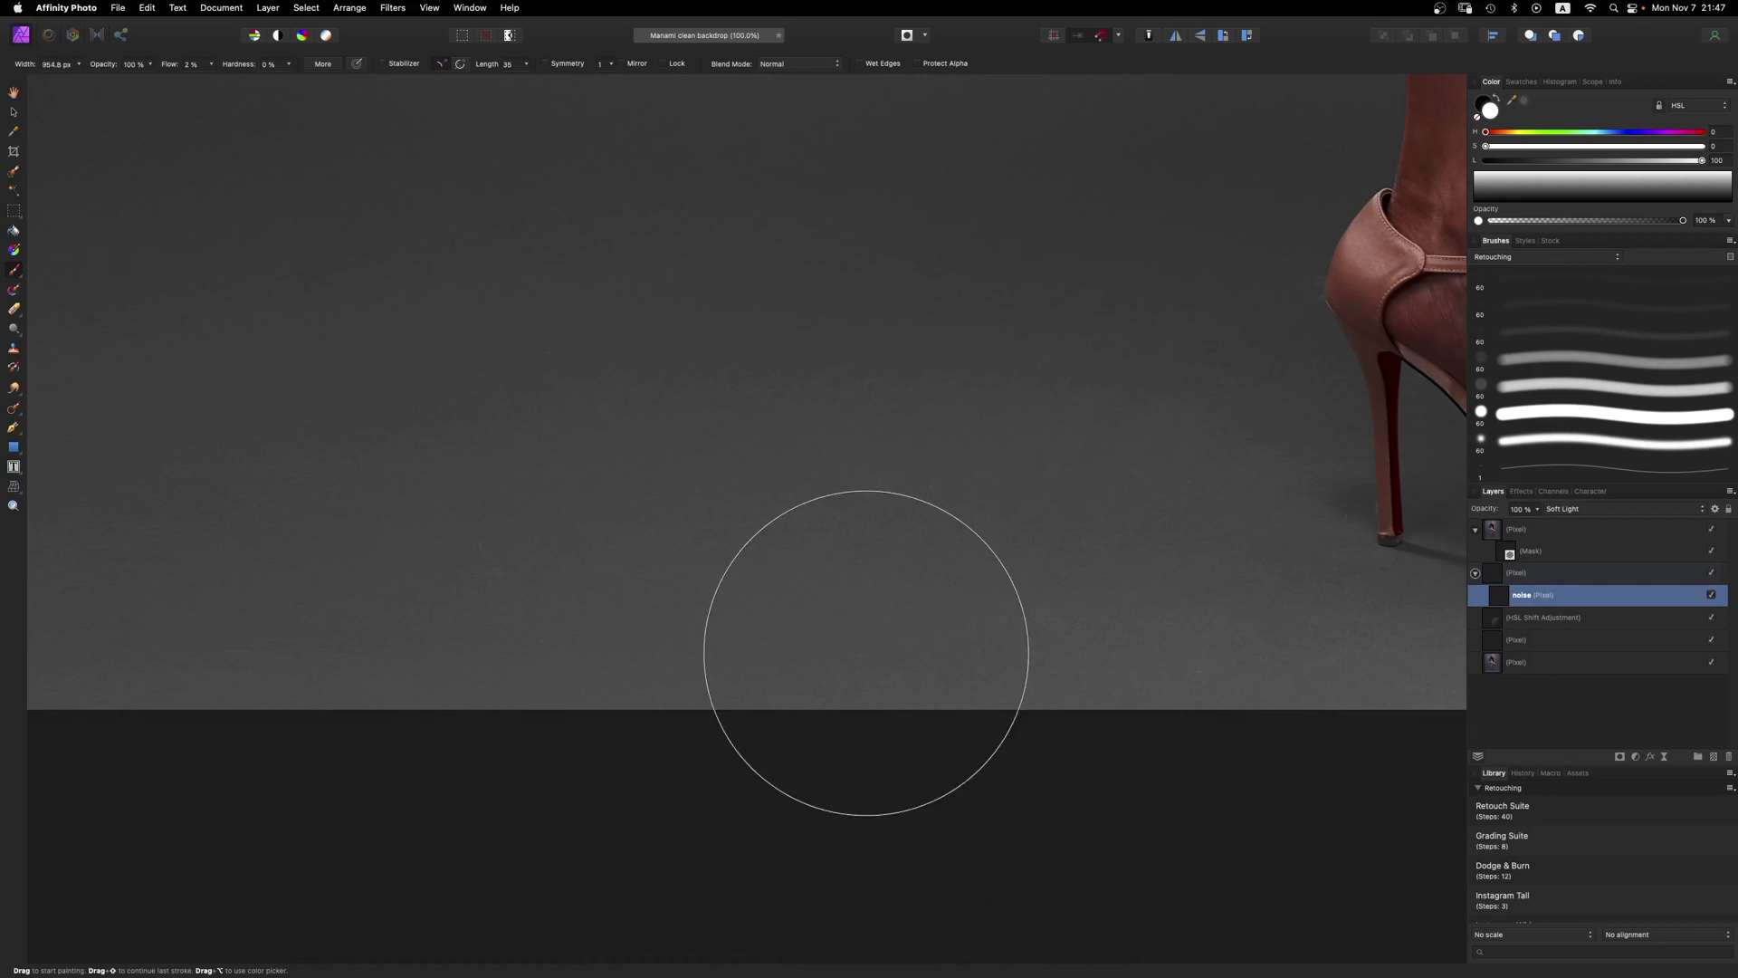
{"action": "left_click_drag", "start_coordinate": [866, 652], "coordinate": [1098, 594]}
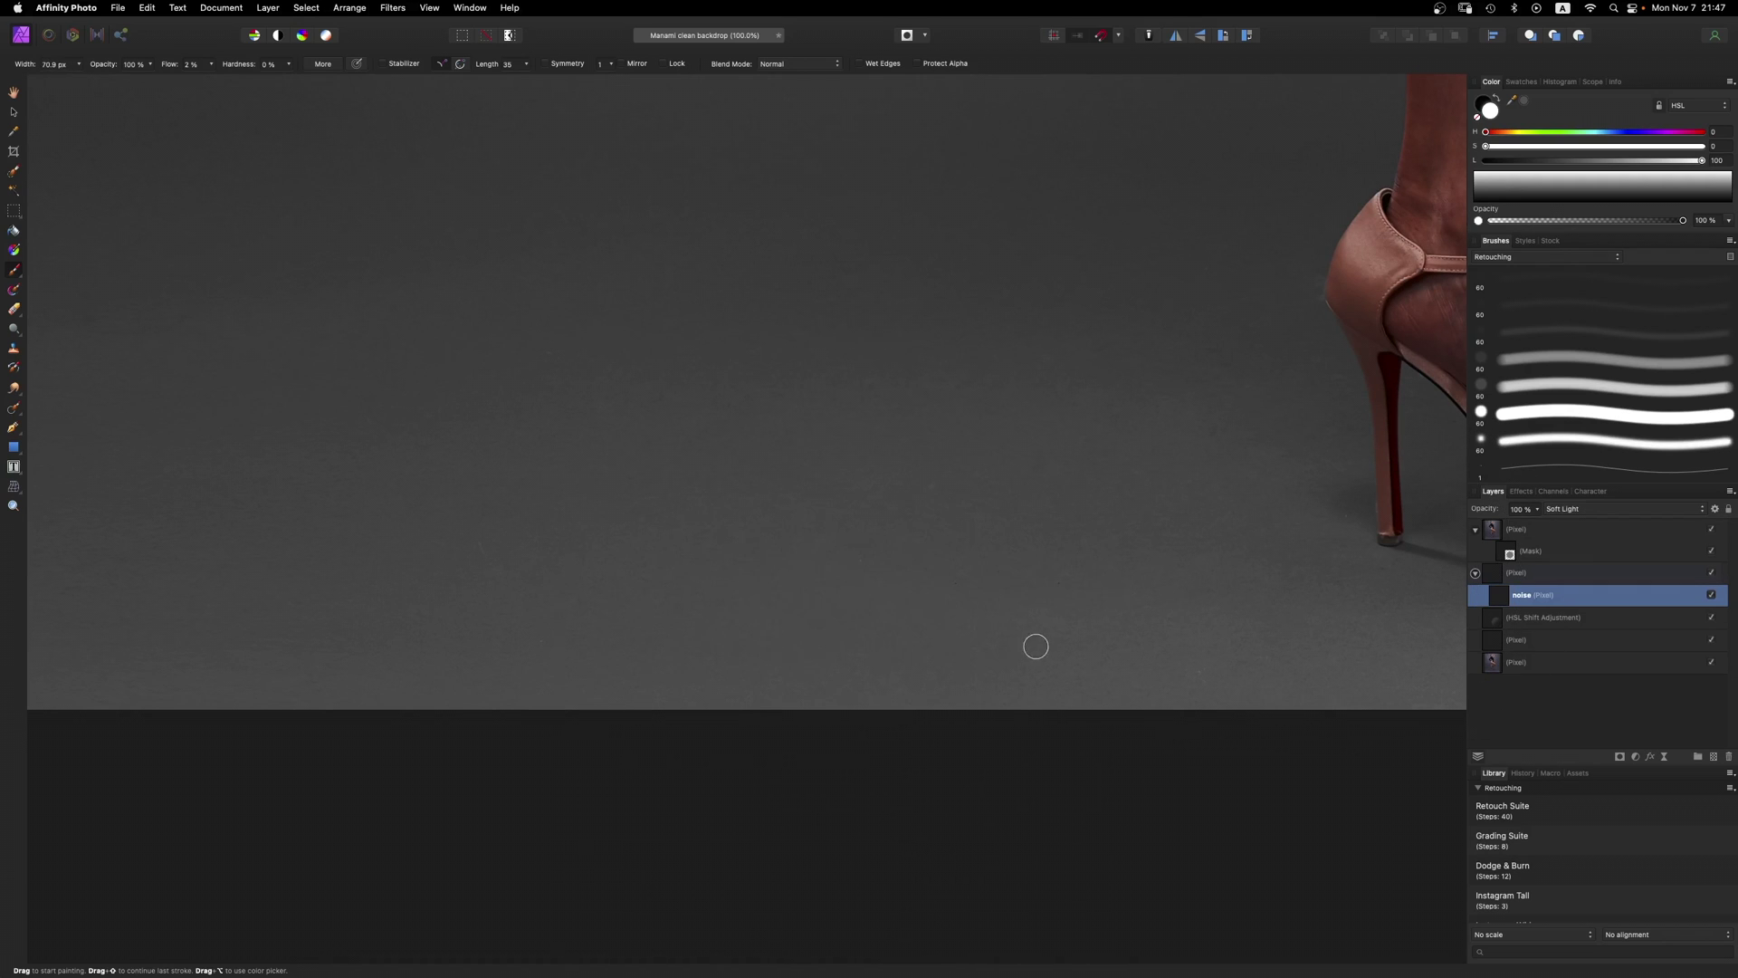
{"action": "scroll", "coordinate": [1004, 622], "scroll_direction": "up", "scroll_amount": 10}
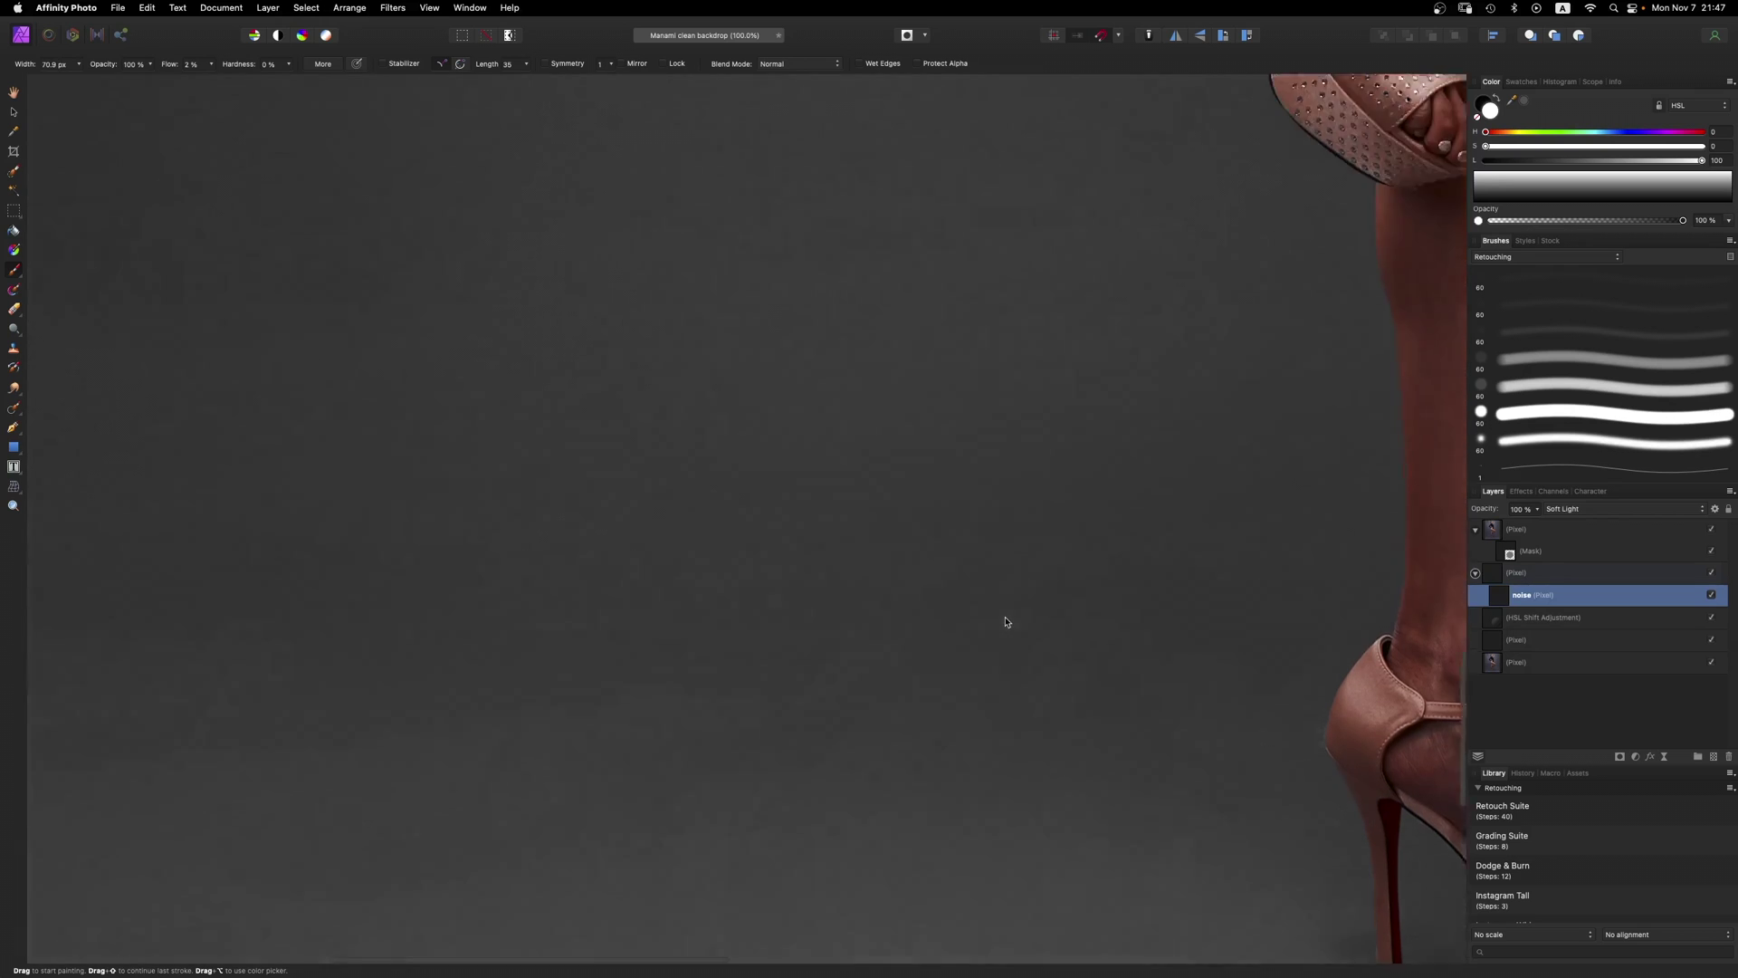
{"action": "scroll", "coordinate": [1005, 621], "scroll_direction": "up", "scroll_amount": 15}
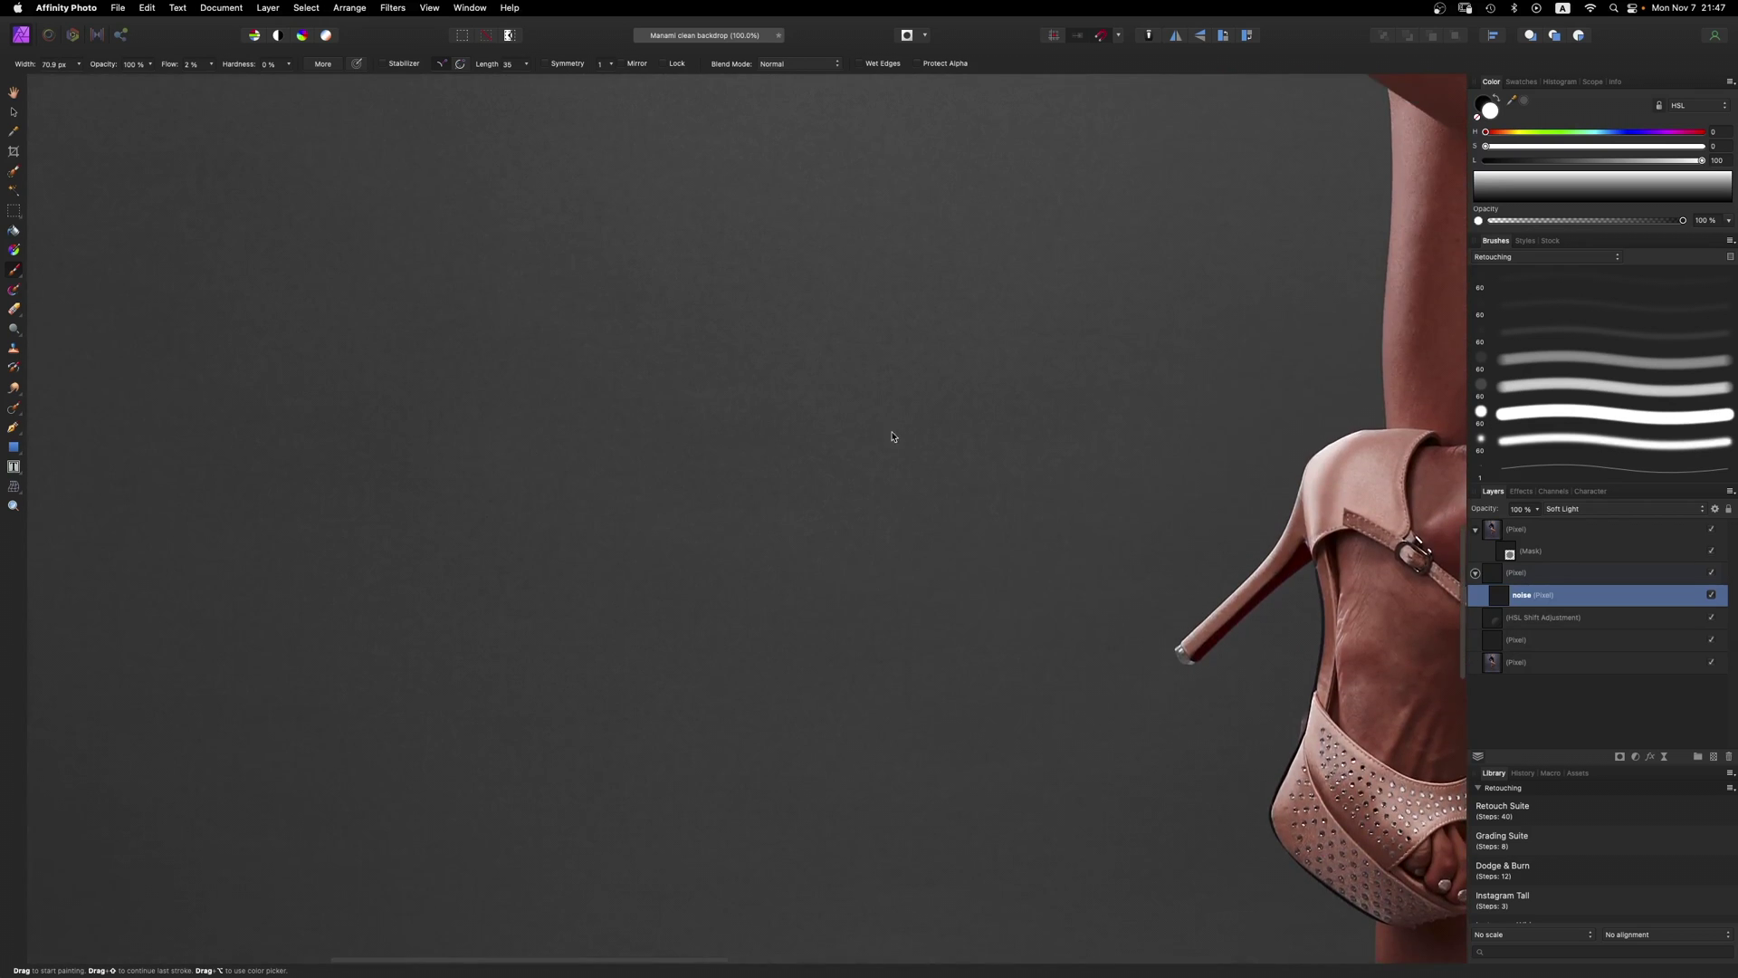
{"action": "key", "text": "super+minus"}
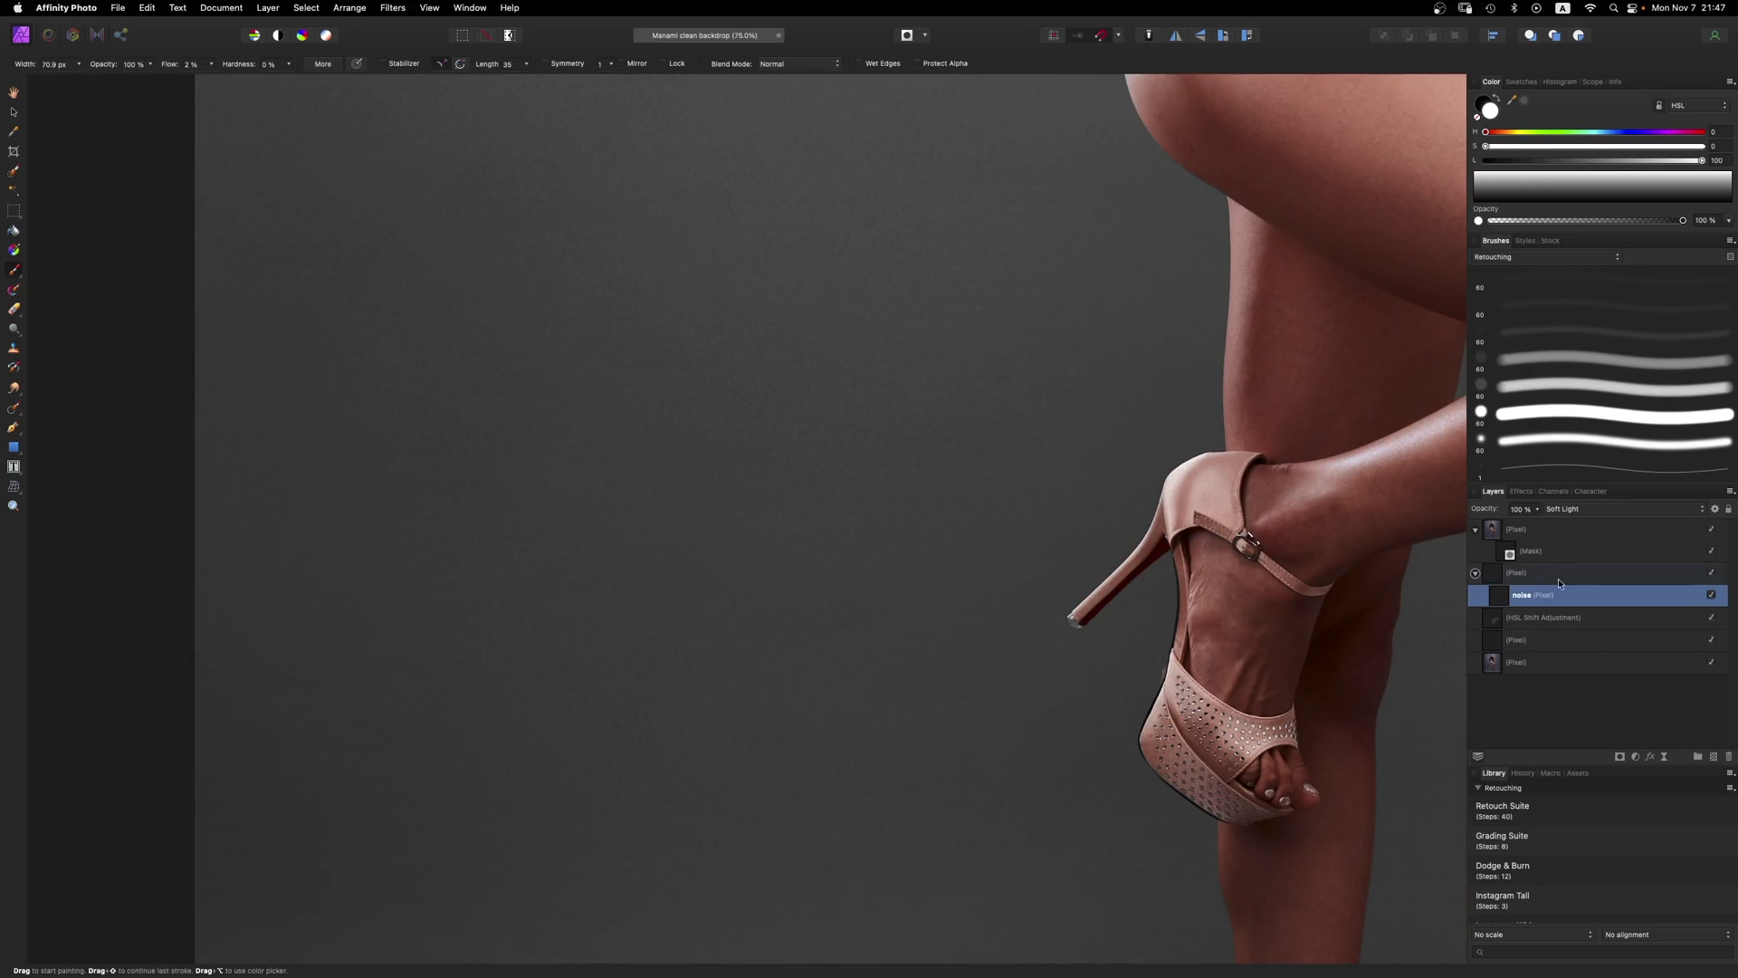
Step: Lower the noise layer's opacity to about 62% and fit the whole image in view
{"action": "left_click", "coordinate": [1538, 512]}
{"action": "left_click_drag", "start_coordinate": [1537, 527], "coordinate": [1493, 541]}
{"action": "scroll", "coordinate": [937, 502], "scroll_direction": "up", "scroll_amount": 20}
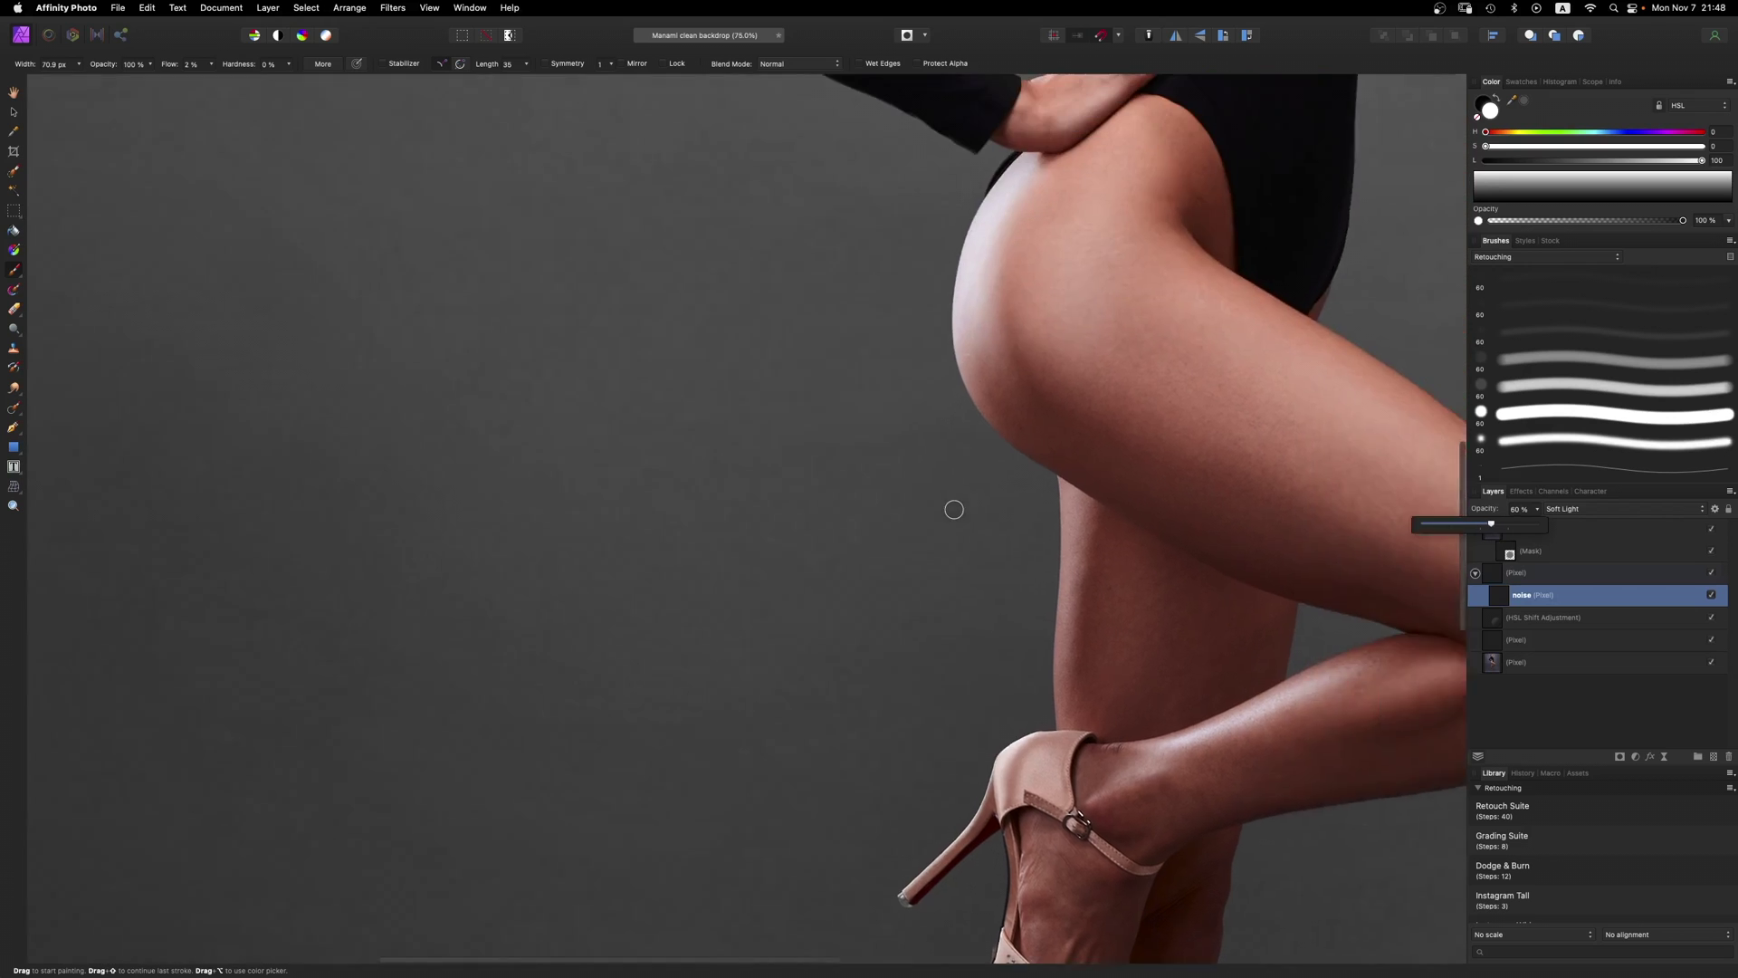
{"action": "scroll", "coordinate": [955, 510], "scroll_direction": "up", "scroll_amount": 5}
{"action": "scroll", "coordinate": [955, 509], "scroll_direction": "right", "scroll_amount": 10}
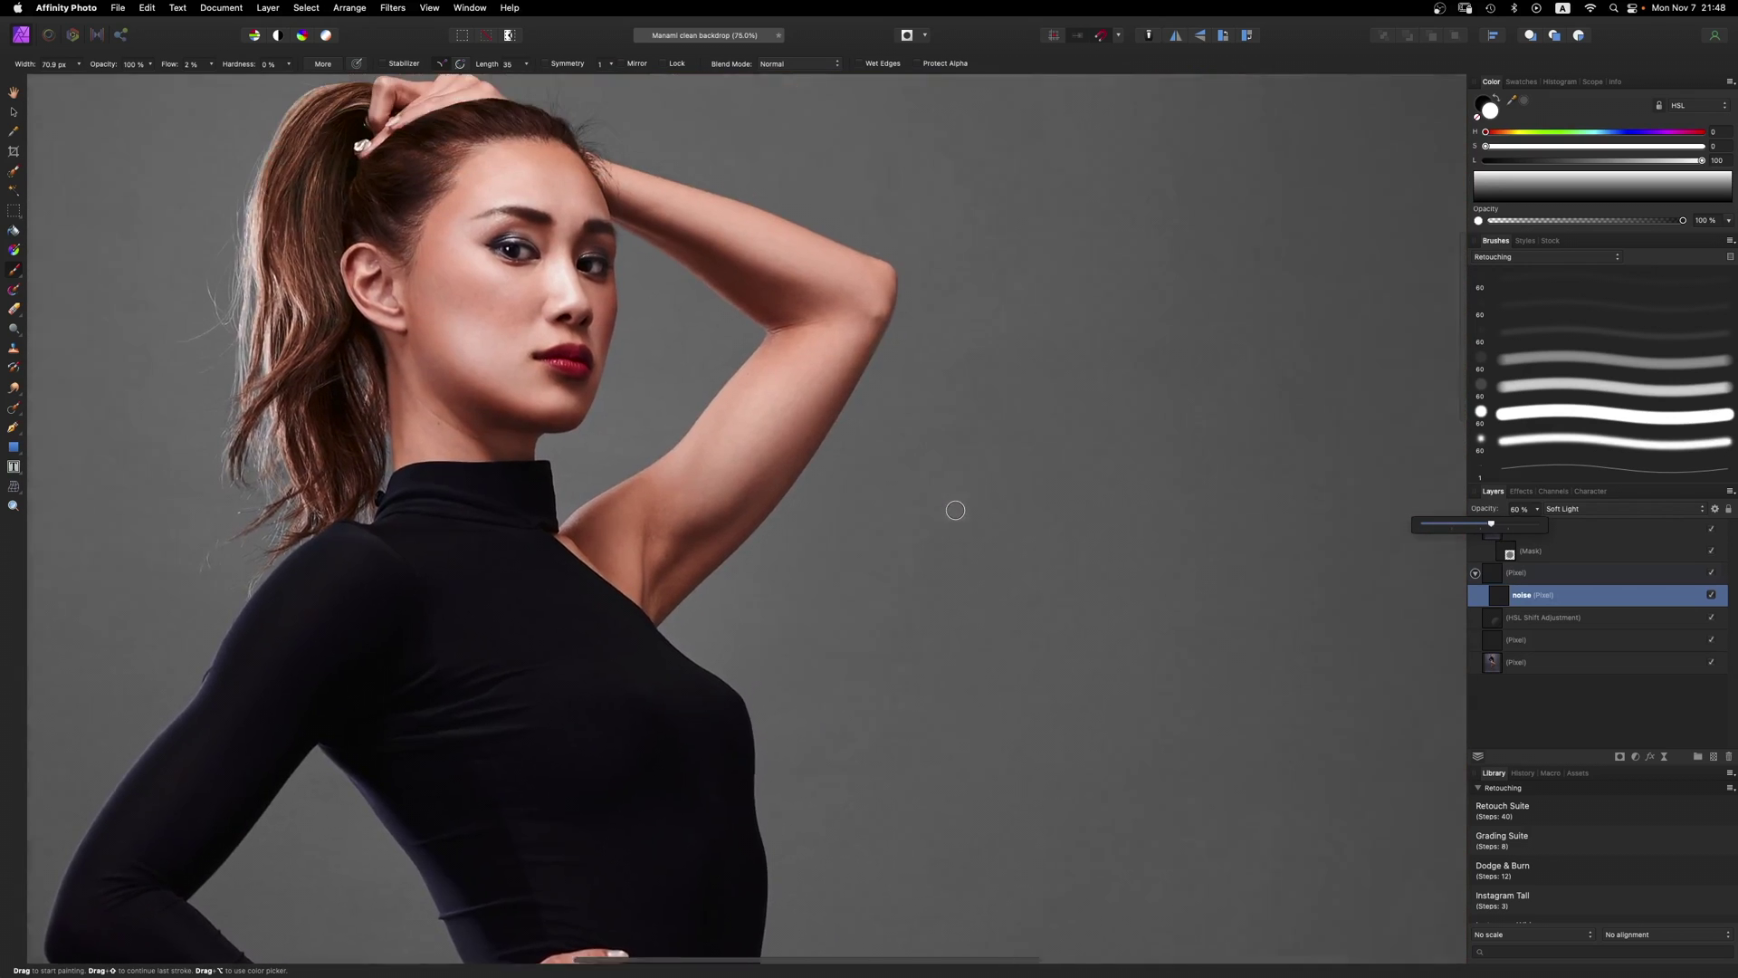
{"action": "scroll", "coordinate": [1219, 504], "scroll_direction": "down", "scroll_amount": 3}
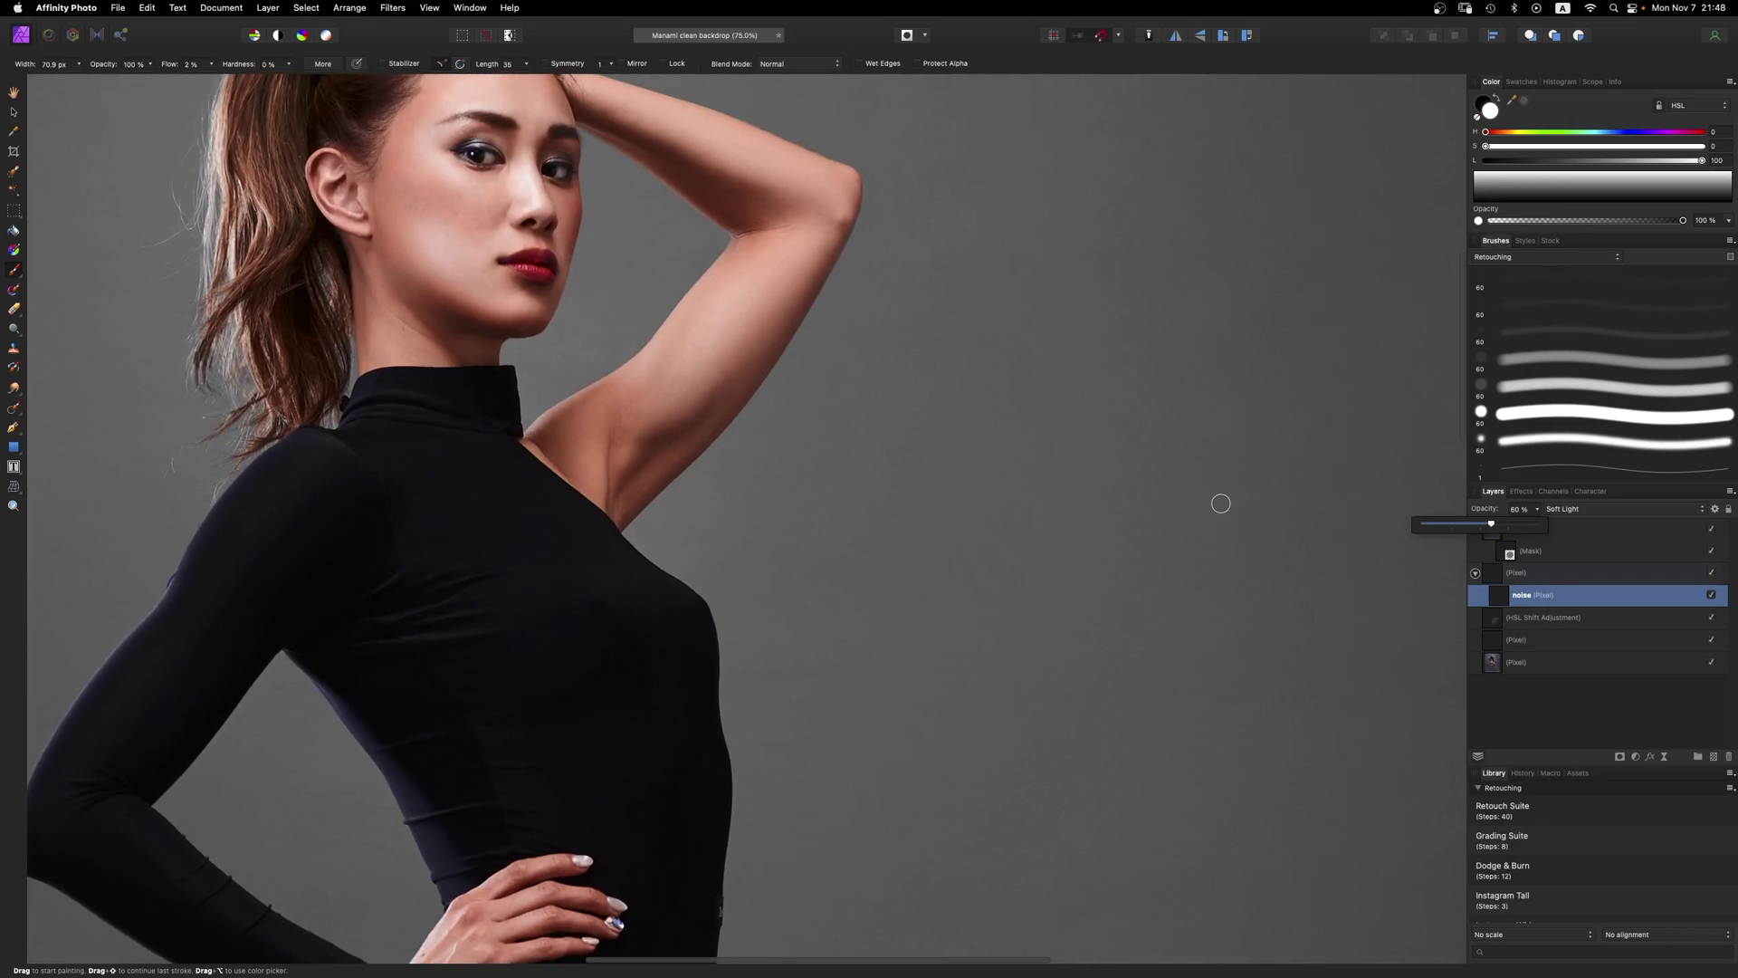
{"action": "scroll", "coordinate": [1219, 504], "scroll_direction": "up", "scroll_amount": 8}
{"action": "scroll", "coordinate": [1220, 503], "scroll_direction": "right", "scroll_amount": 5}
{"action": "scroll", "coordinate": [1220, 503], "scroll_direction": "down", "scroll_amount": 5}
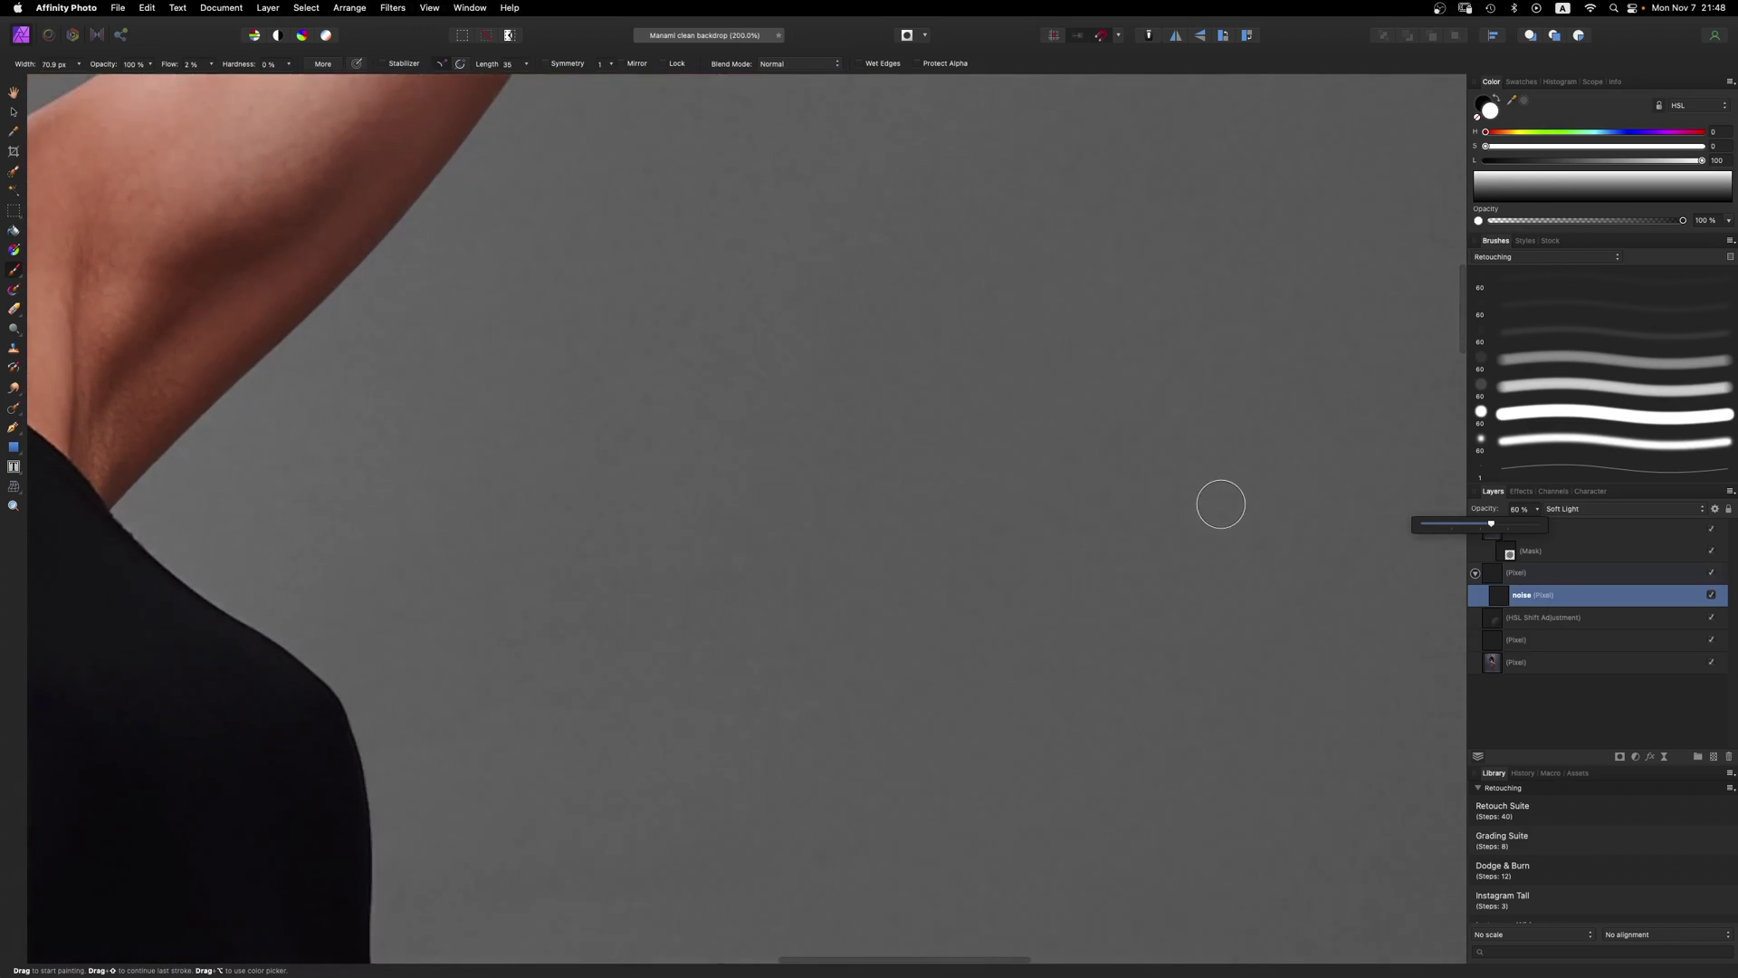
{"action": "key", "text": "super+0"}
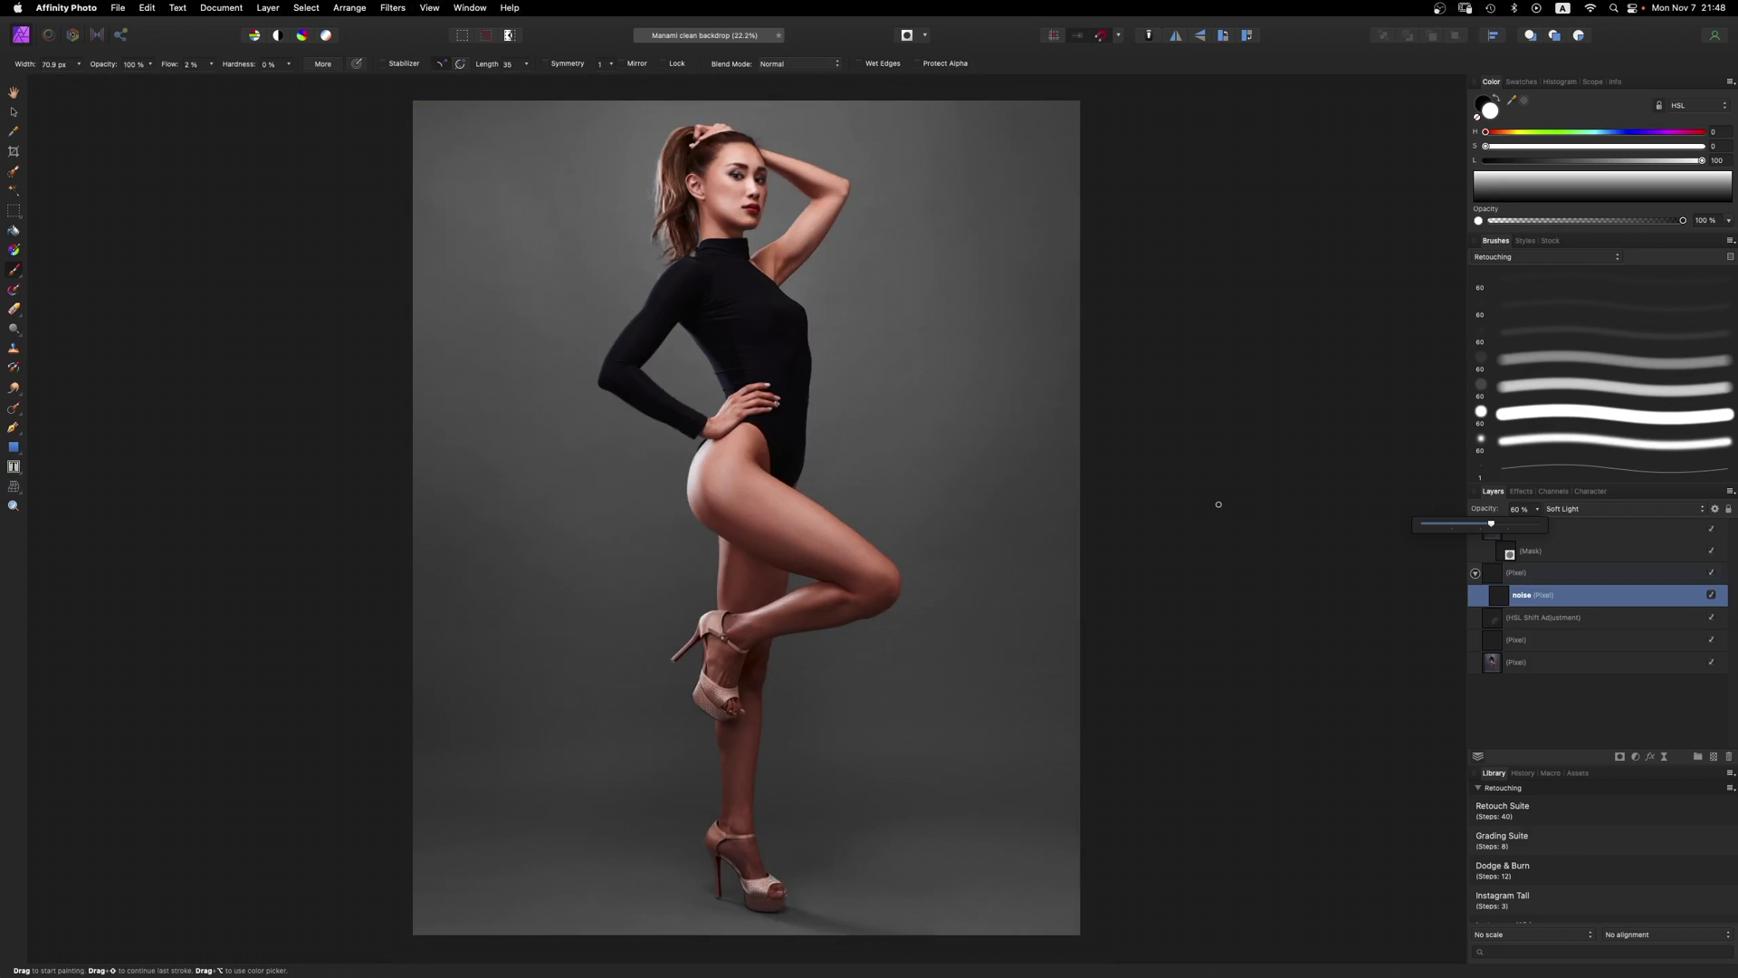
{"action": "scroll", "coordinate": [1218, 504], "scroll_direction": "down", "scroll_amount": 6}
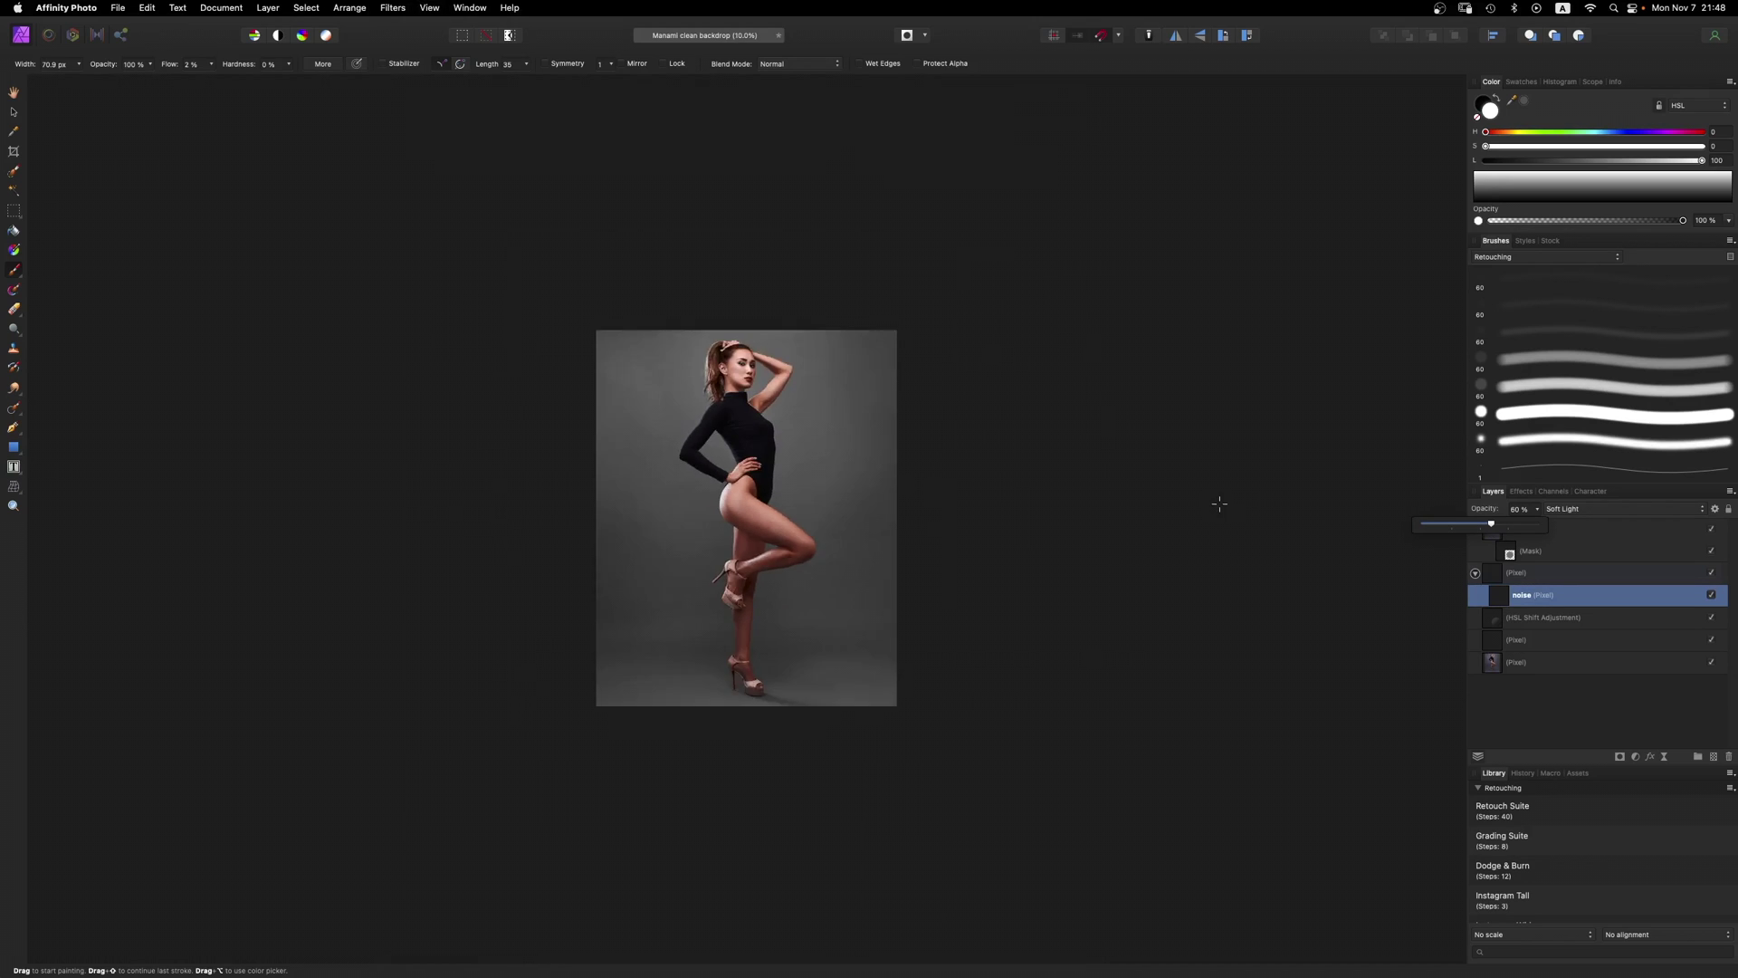
Step: Hide the noise layer to compare, then raise its opacity back to 100%
{"action": "left_click", "coordinate": [1711, 596]}
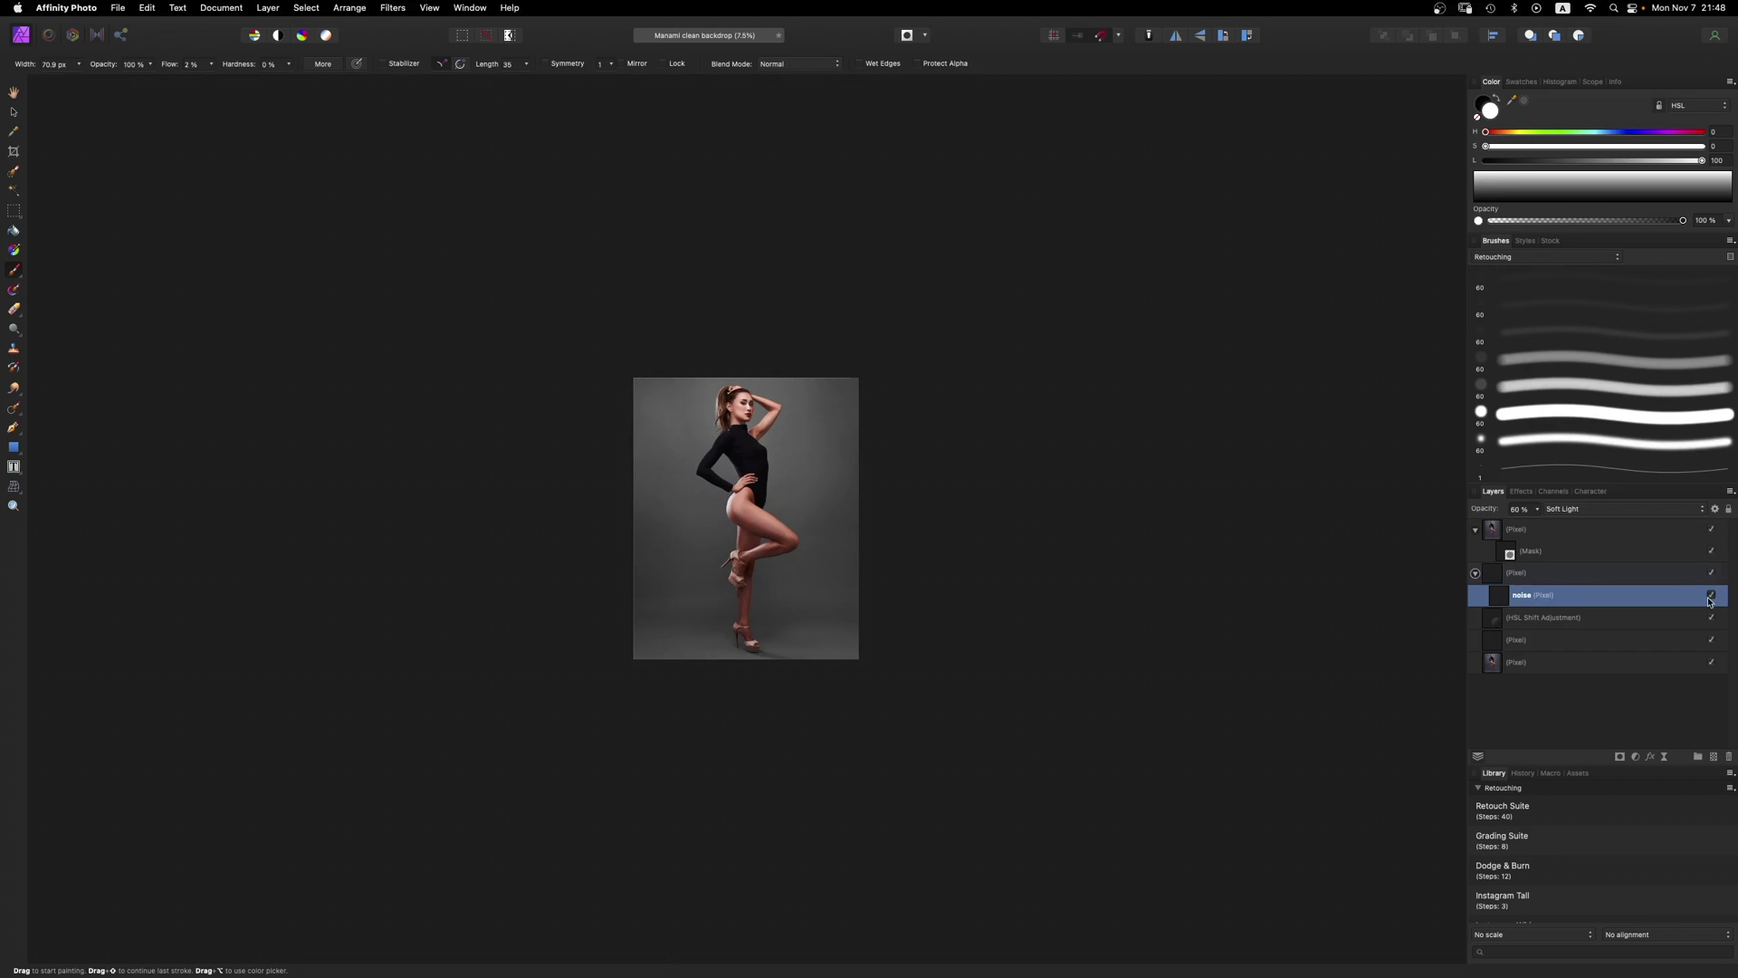
{"action": "scroll", "coordinate": [1264, 595], "scroll_direction": "up", "scroll_amount": 8}
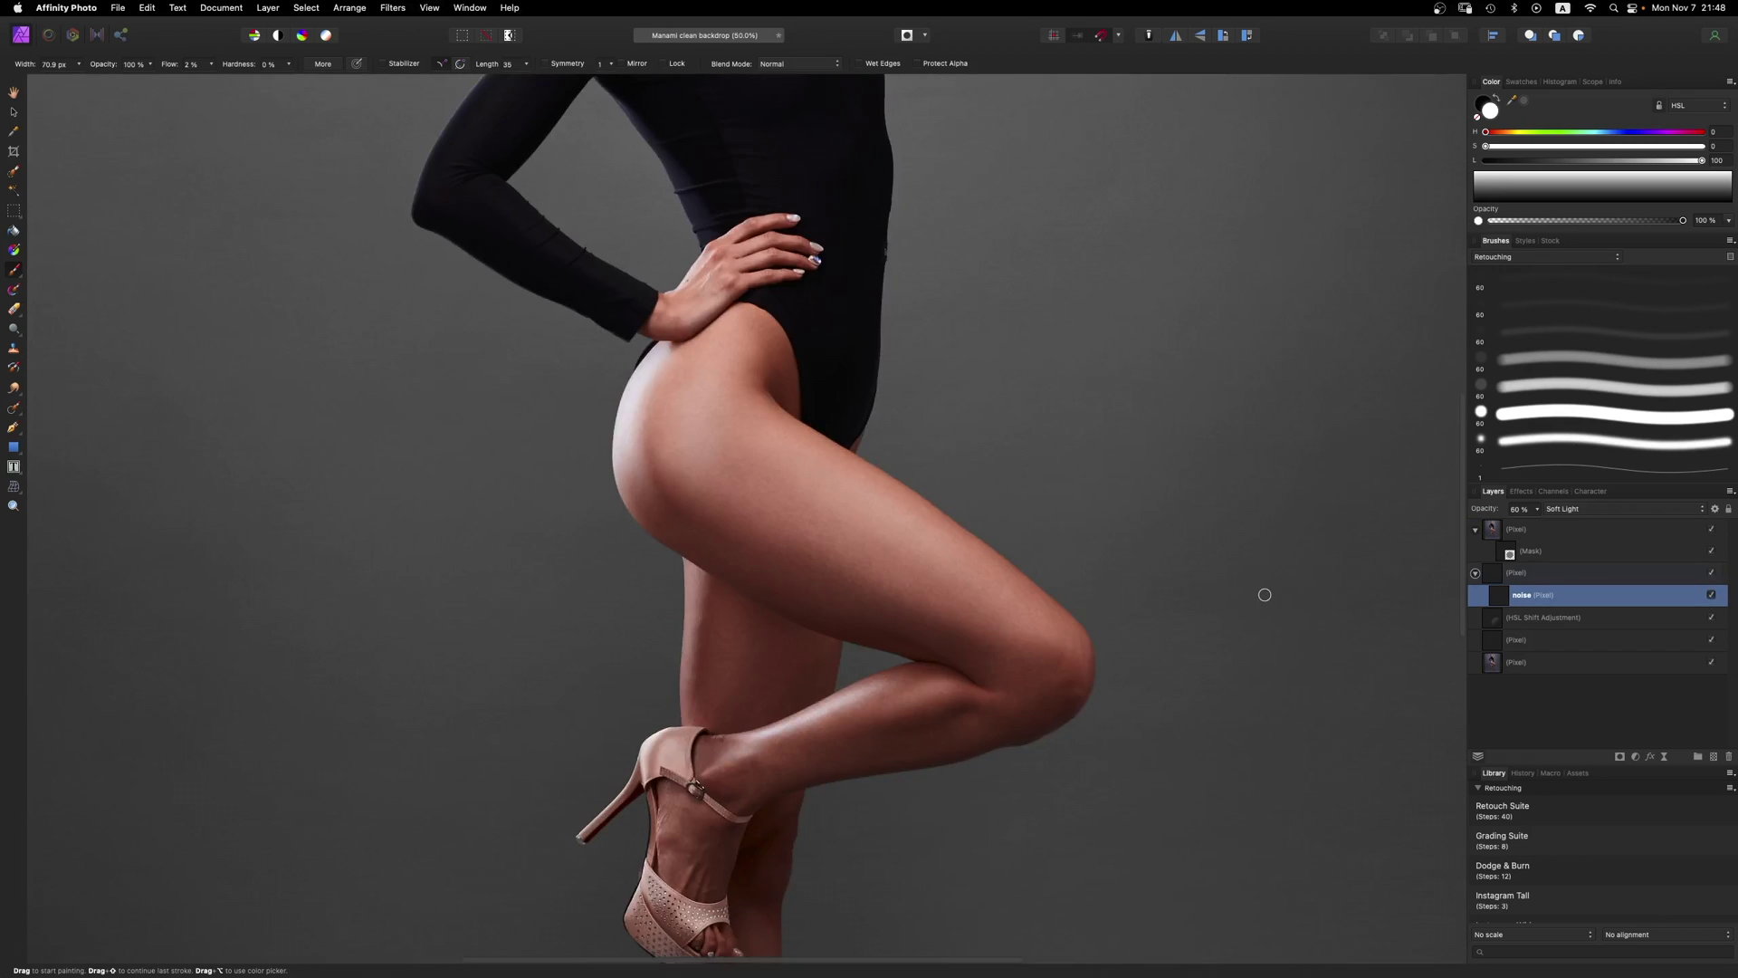
{"action": "scroll", "coordinate": [1265, 595], "scroll_direction": "up", "scroll_amount": 5}
{"action": "scroll", "coordinate": [1265, 594], "scroll_direction": "up", "scroll_amount": 3}
{"action": "scroll", "coordinate": [1161, 579], "scroll_direction": "up", "scroll_amount": 6}
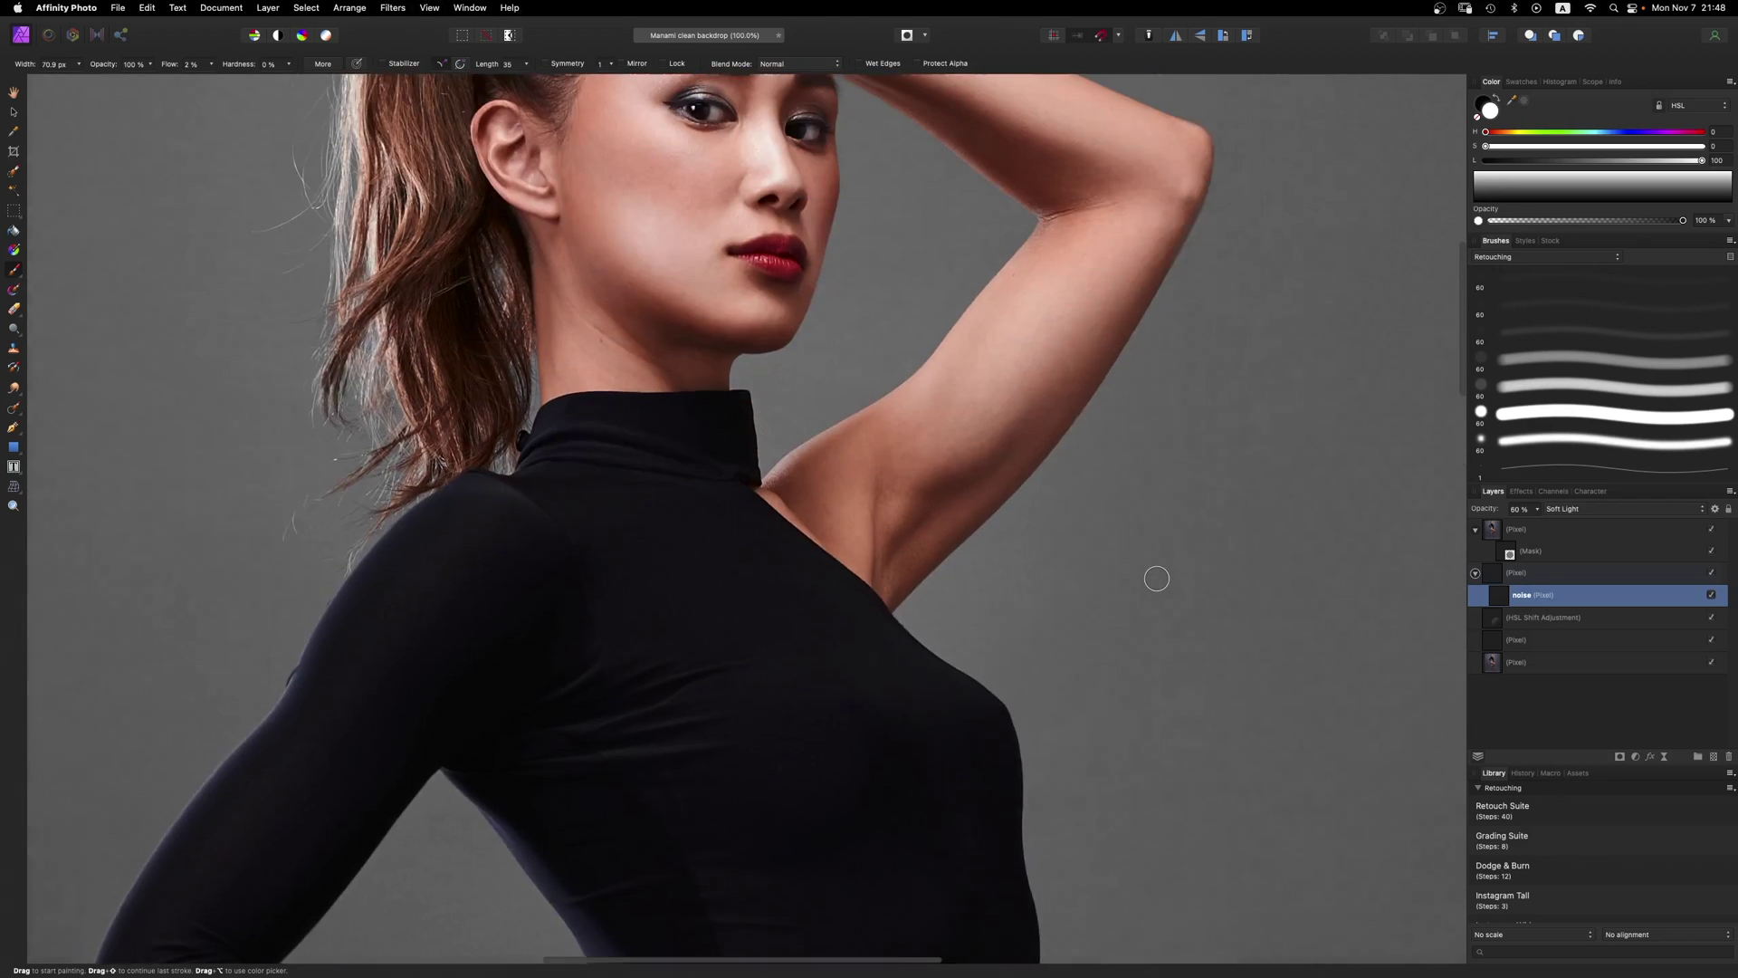
{"action": "scroll", "coordinate": [1161, 579], "scroll_direction": "right", "scroll_amount": 1}
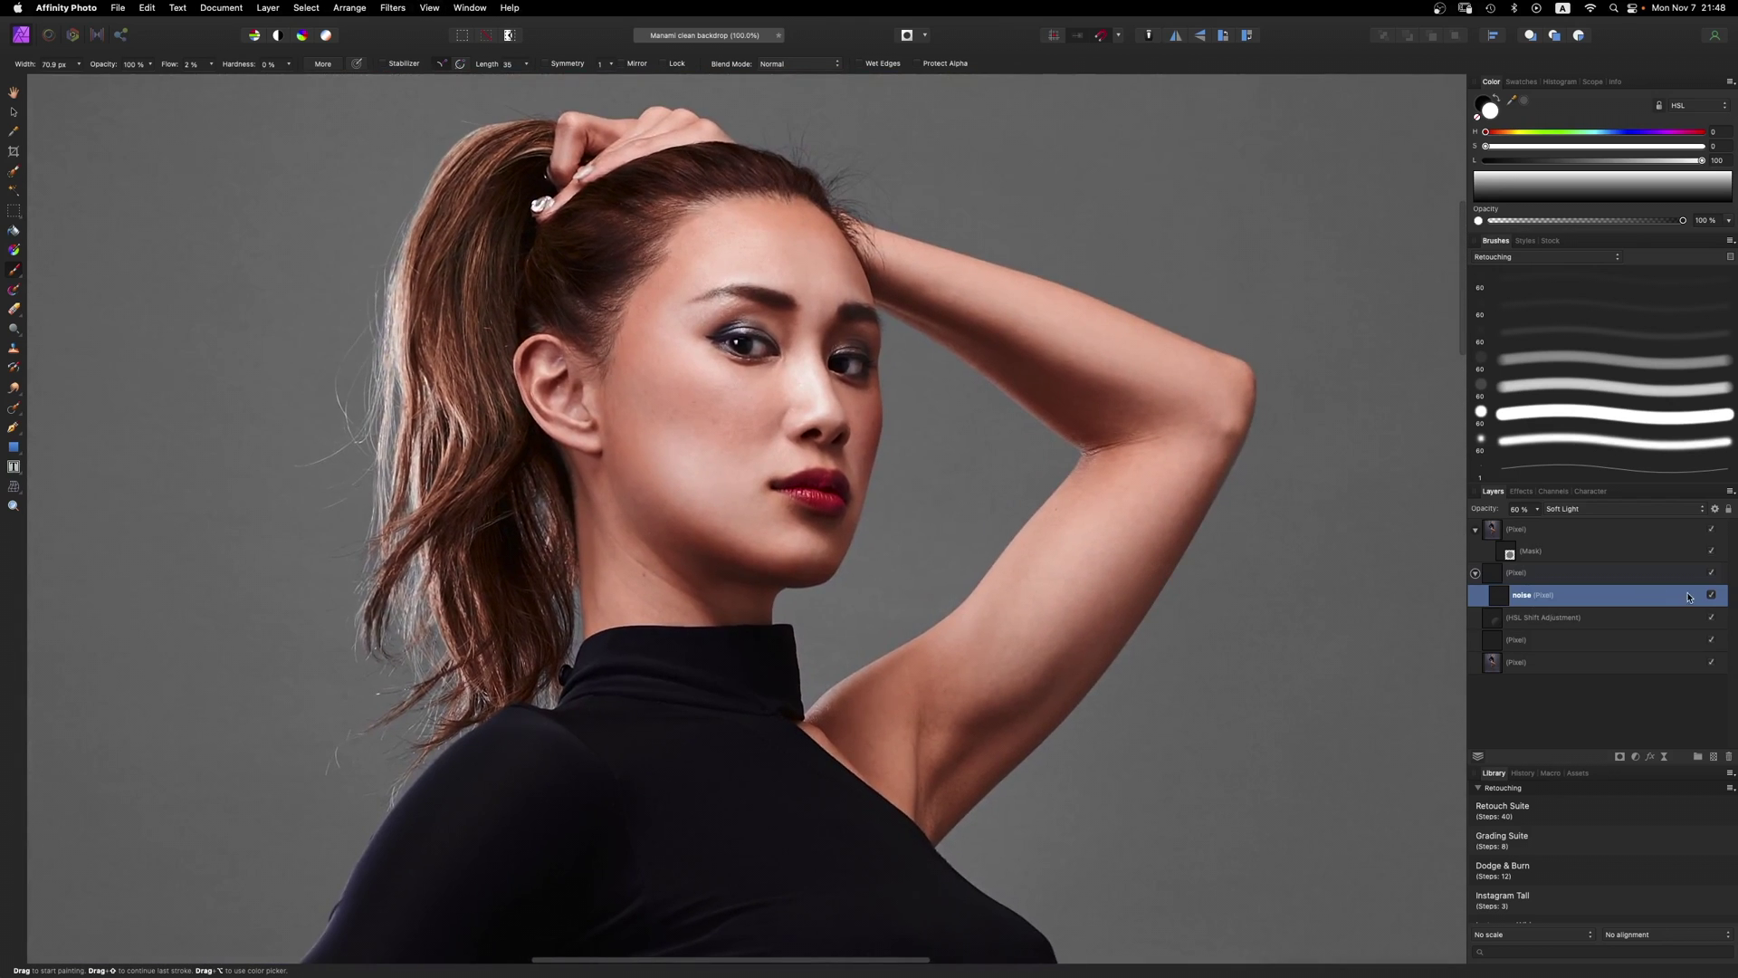
{"action": "left_click", "coordinate": [1536, 508]}
{"action": "left_click_drag", "start_coordinate": [1537, 525], "coordinate": [1594, 531]}
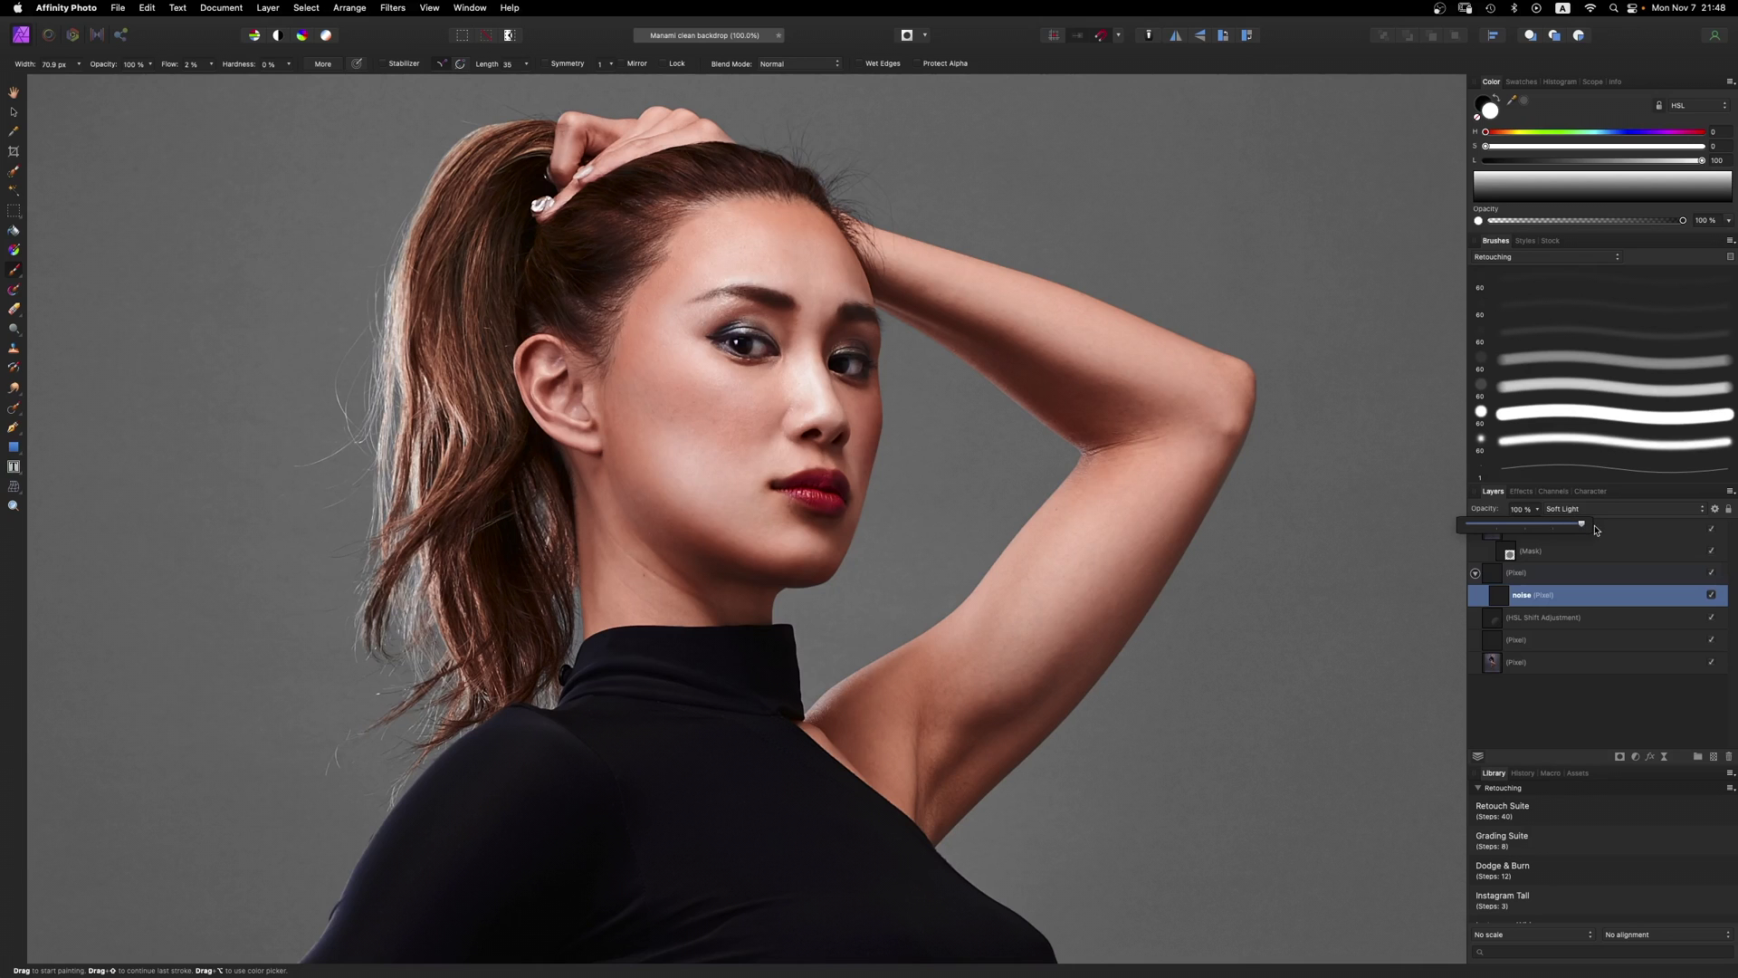
{"action": "scroll", "coordinate": [1439, 620], "scroll_direction": "right", "scroll_amount": 3}
{"action": "scroll", "coordinate": [1439, 620], "scroll_direction": "down", "scroll_amount": 2}
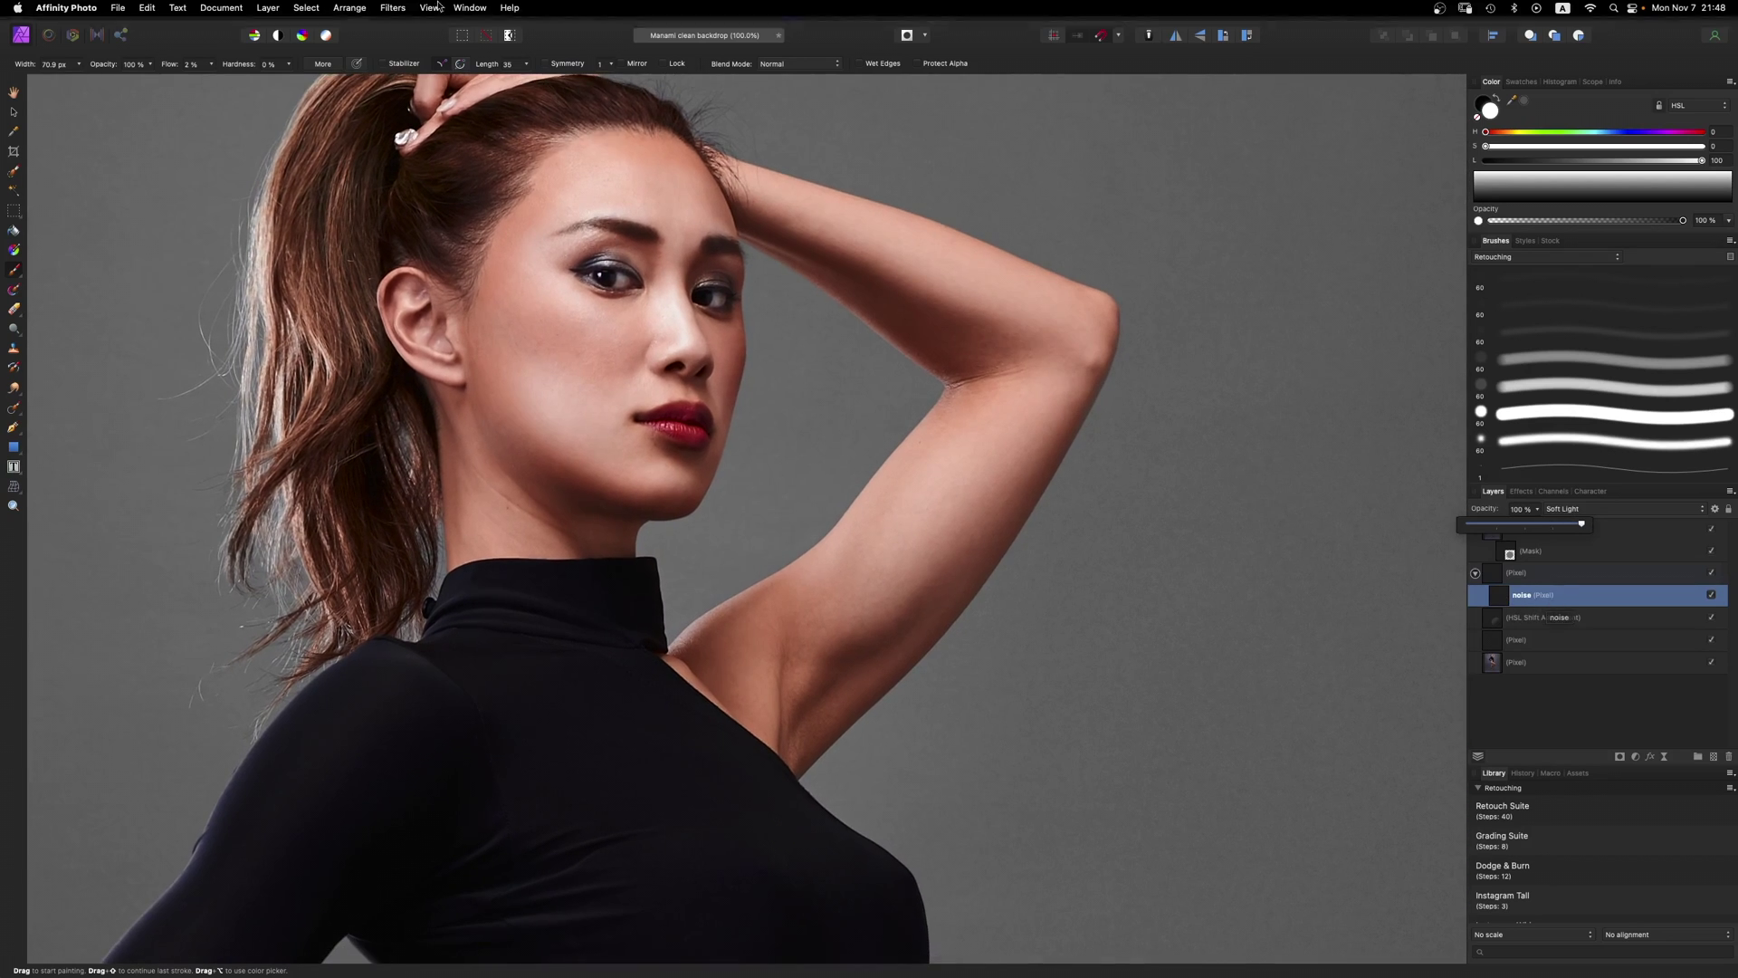
Step: Apply Perlin Noise to the noise layer with a larger scale and lower persistence
{"action": "left_click", "coordinate": [392, 7]}
{"action": "mouse_move", "coordinate": [405, 98]}
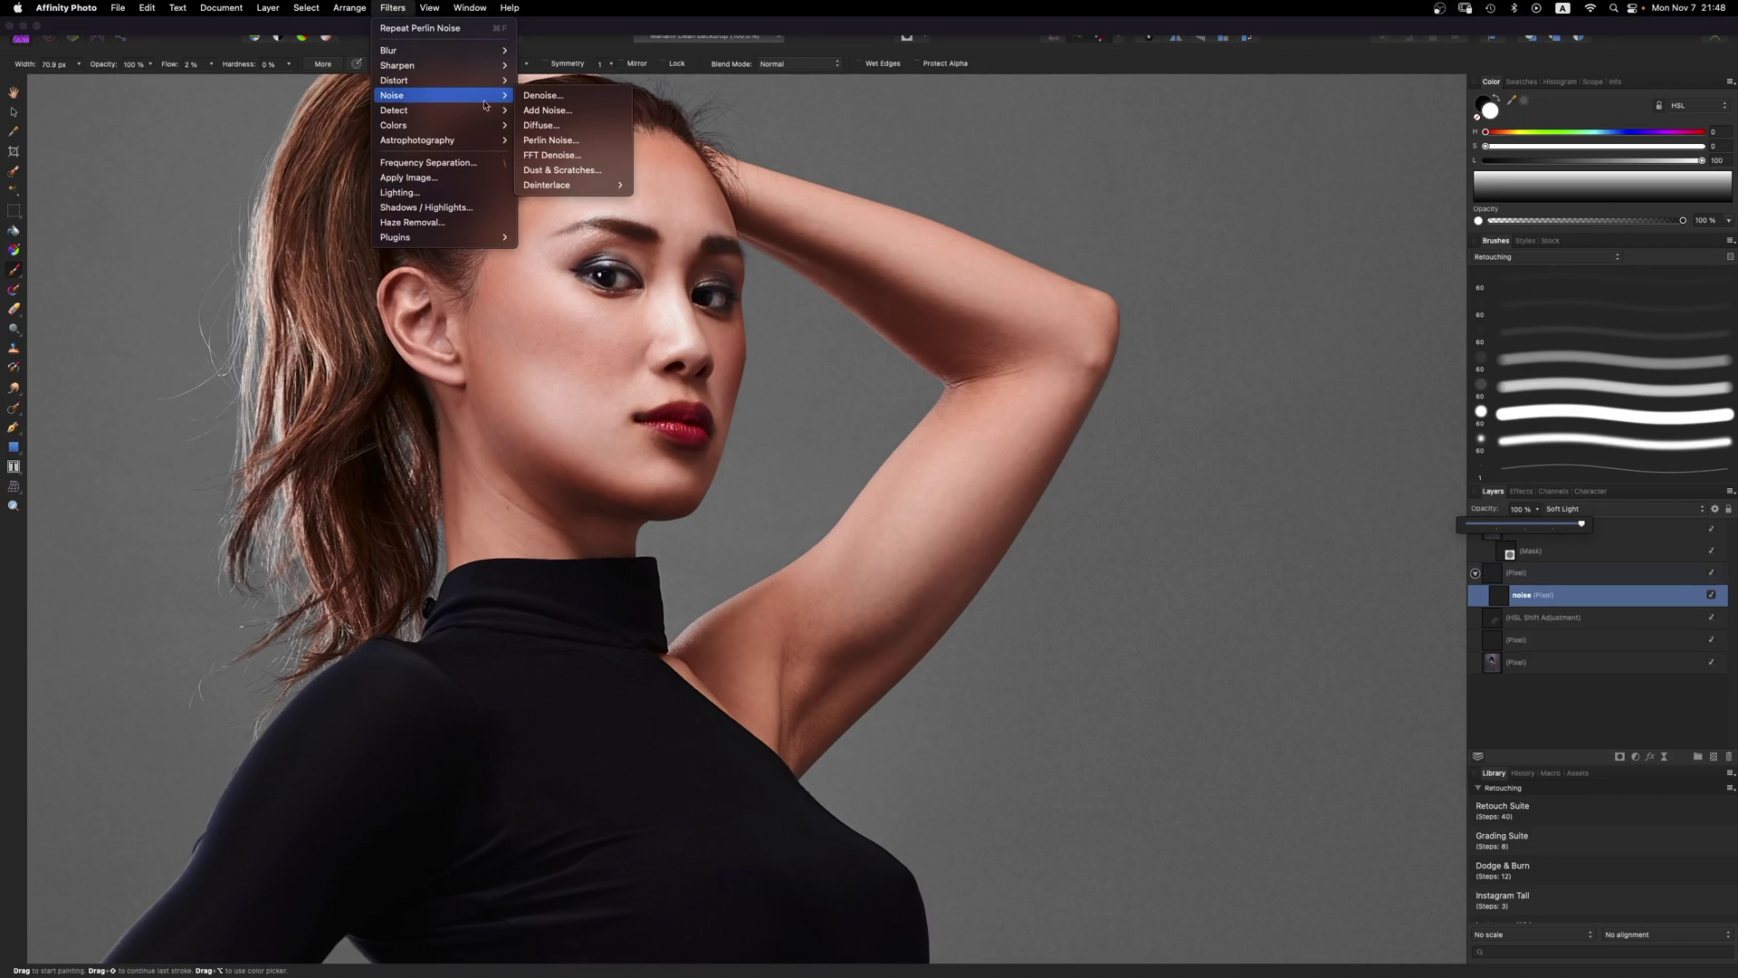
{"action": "left_click", "coordinate": [543, 139]}
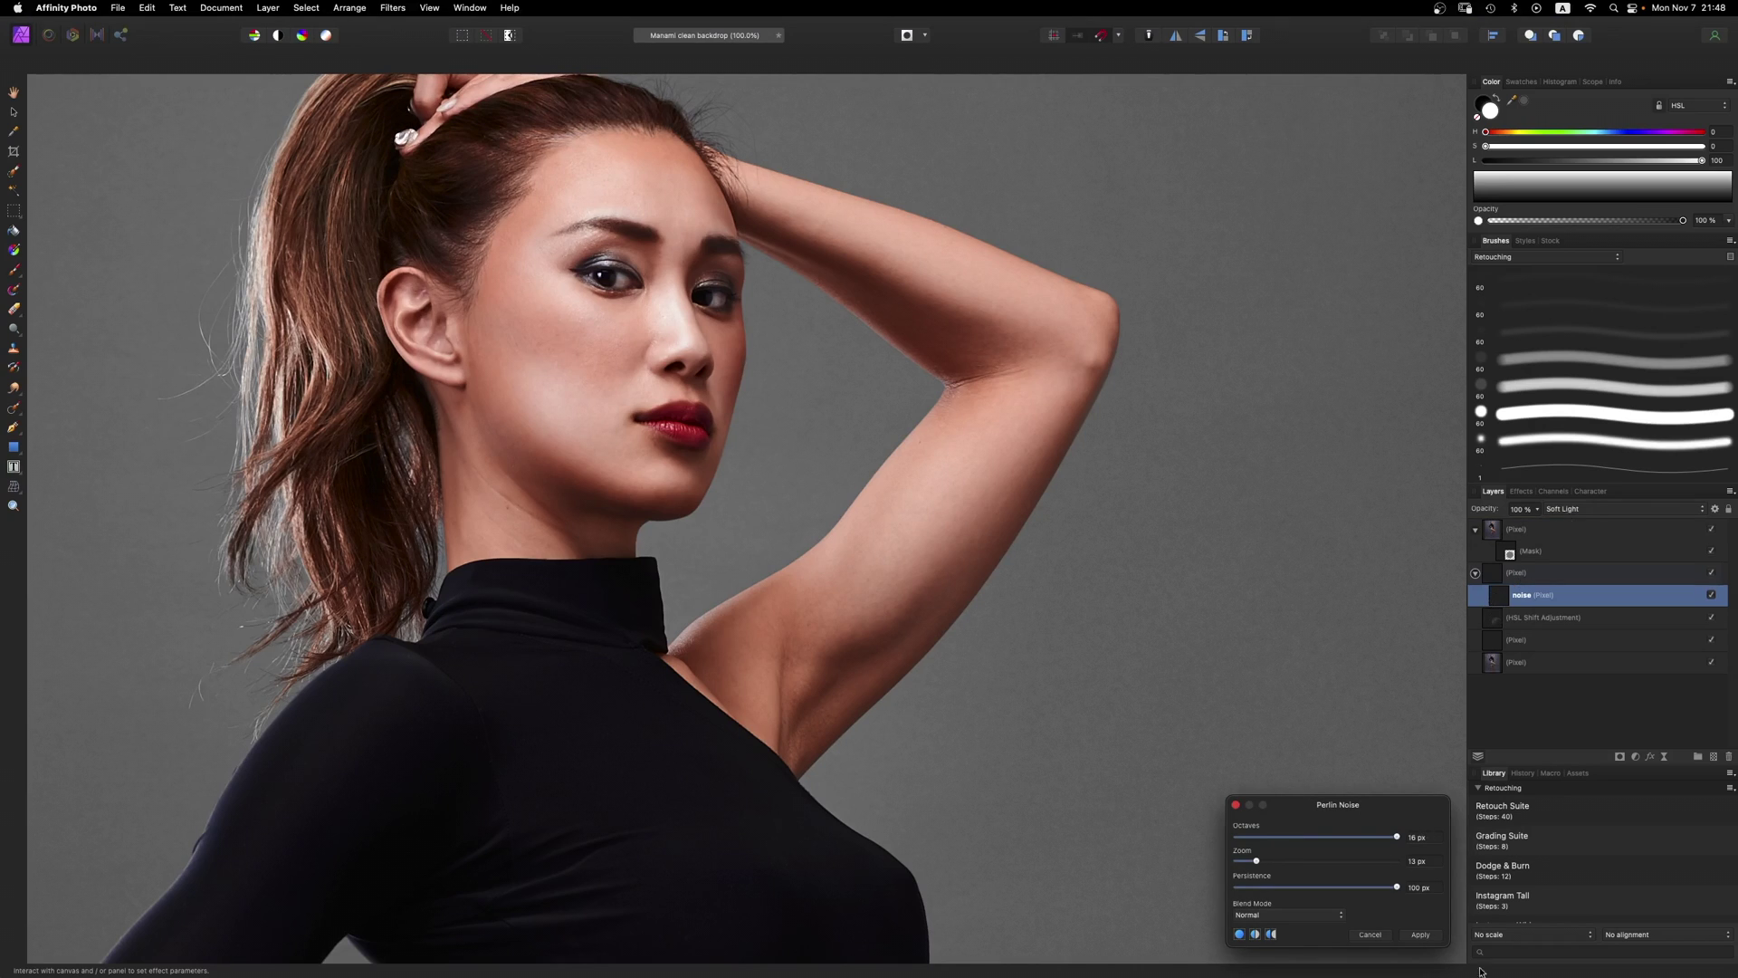
{"action": "mouse_move", "coordinate": [1257, 861]}
{"action": "left_mouse_down"}
{"action": "mouse_move", "coordinate": [1305, 864]}
{"action": "mouse_move", "coordinate": [1278, 862]}
{"action": "left_mouse_up"}
{"action": "left_click_drag", "start_coordinate": [1399, 889], "coordinate": [1304, 902]}
{"action": "key", "text": "Return"}
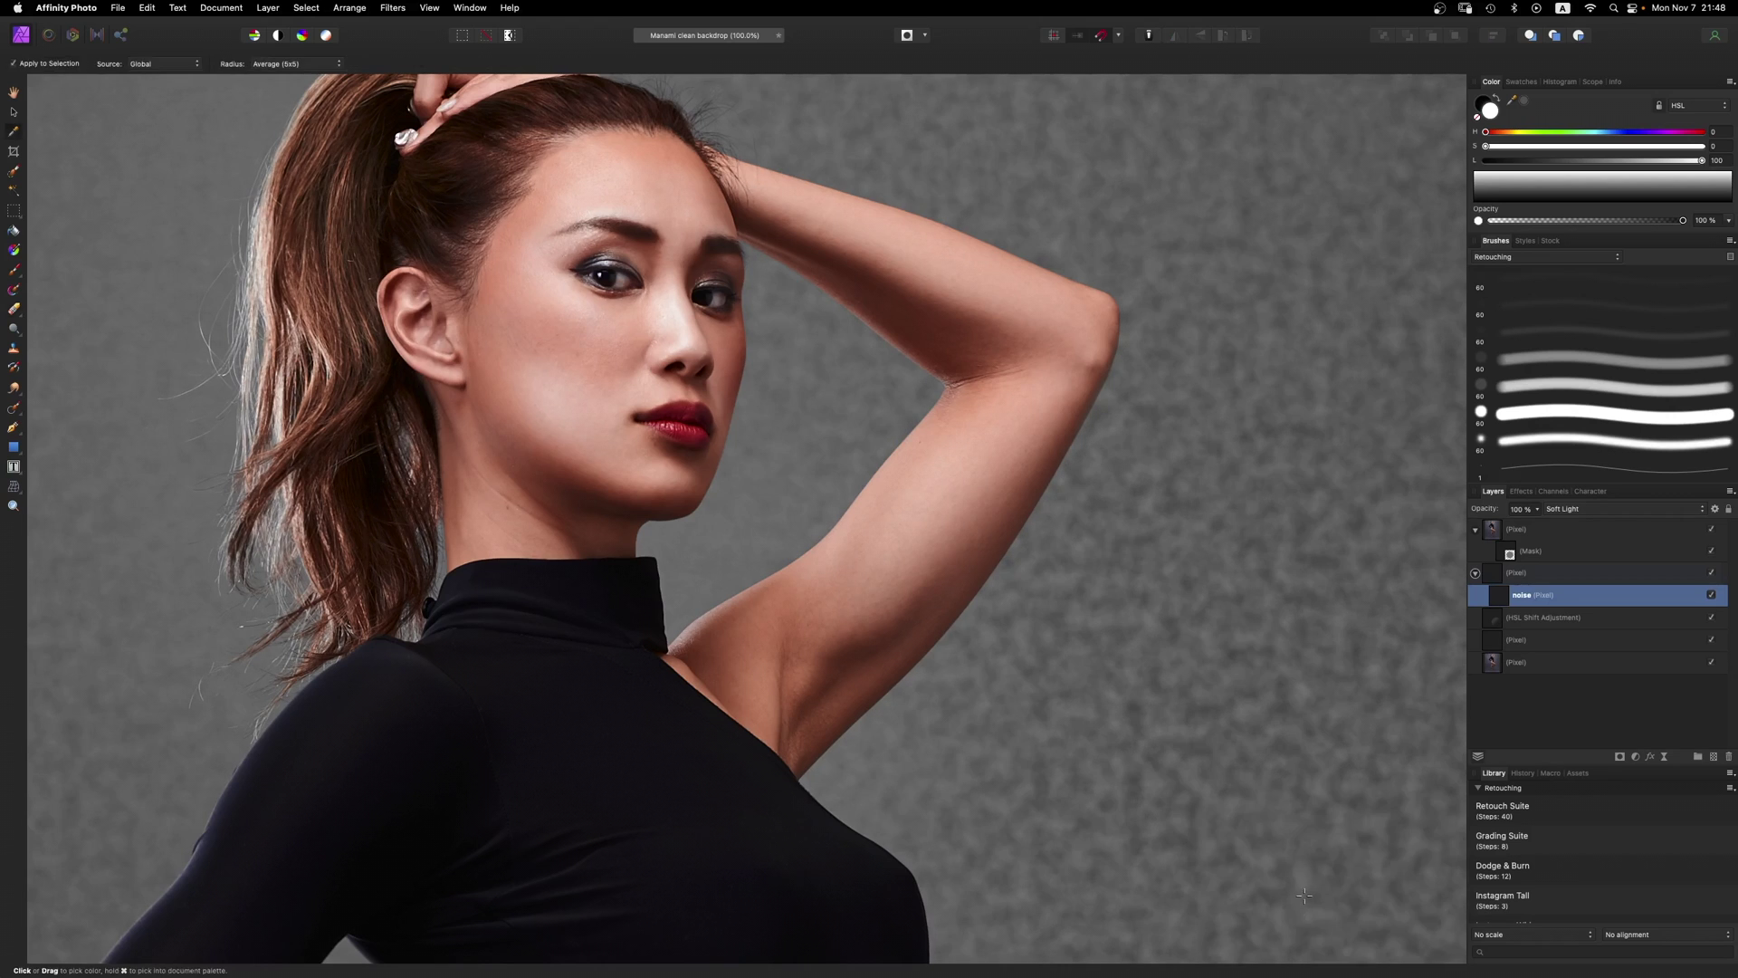
{"action": "key", "text": "super+minus"}
{"action": "key", "text": "super+minus"}
{"action": "key", "text": "super+minus"}
{"action": "scroll", "coordinate": [1135, 705], "scroll_direction": "down", "scroll_amount": 5}
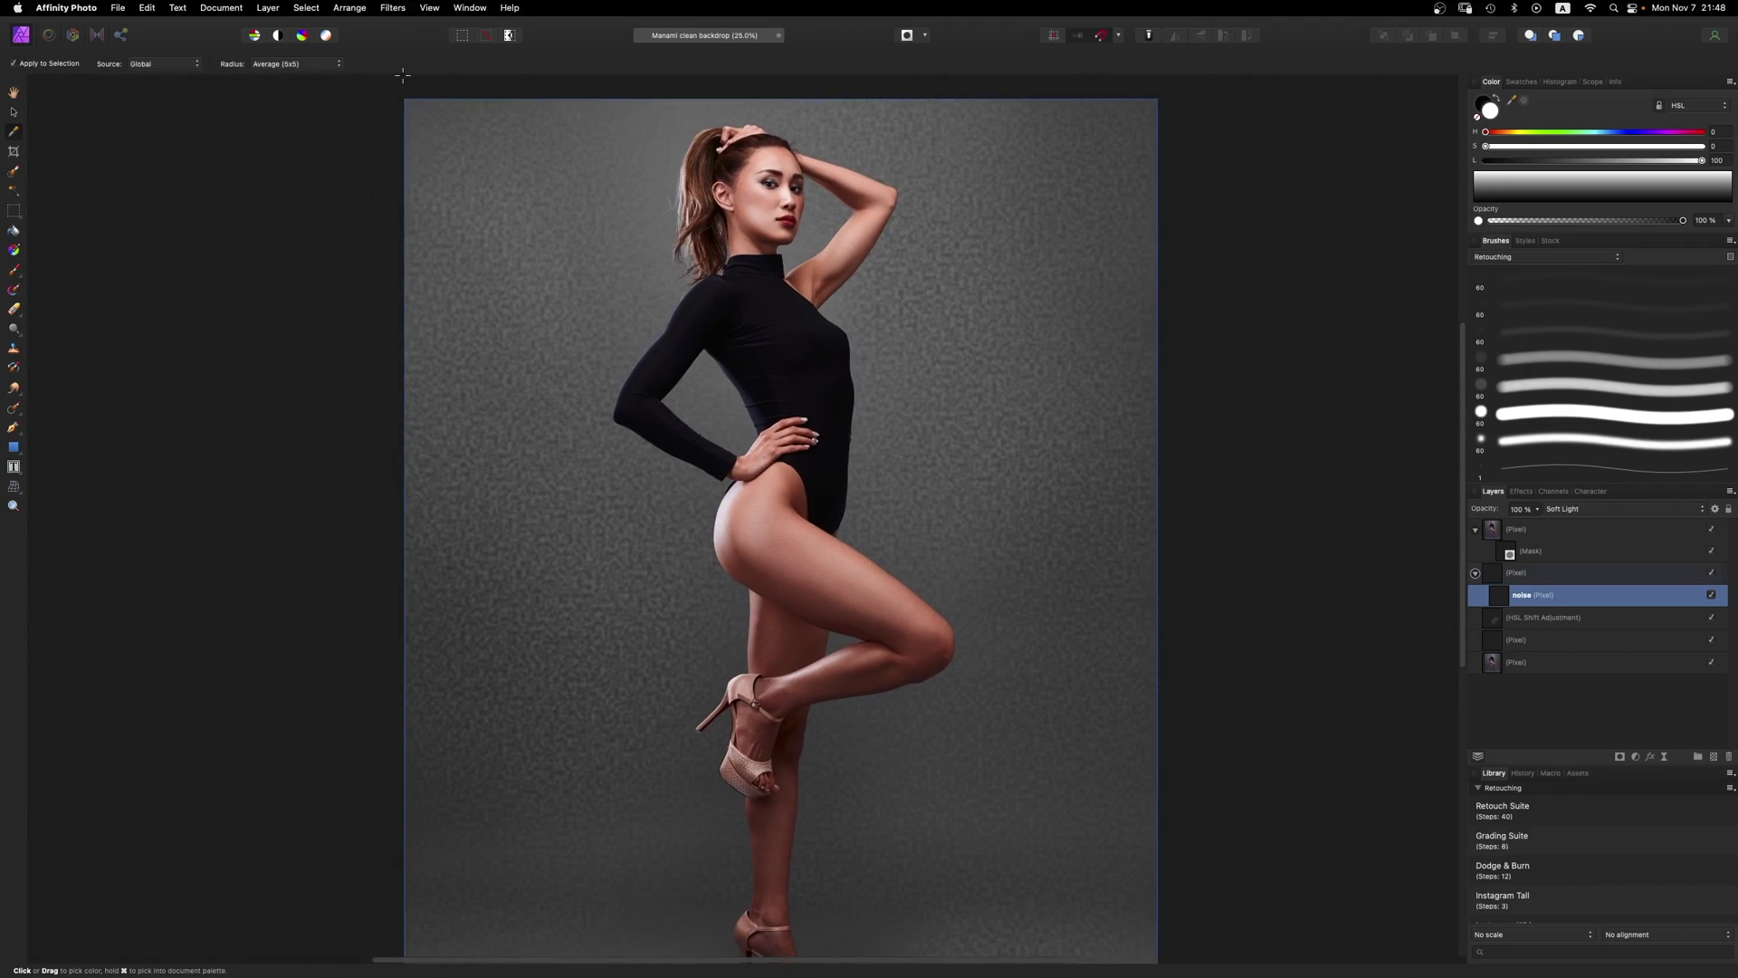
Step: Reapply Perlin Noise with Zoom reduced to 7 px for a finer grain
{"action": "left_click", "coordinate": [392, 7]}
{"action": "mouse_move", "coordinate": [471, 95]}
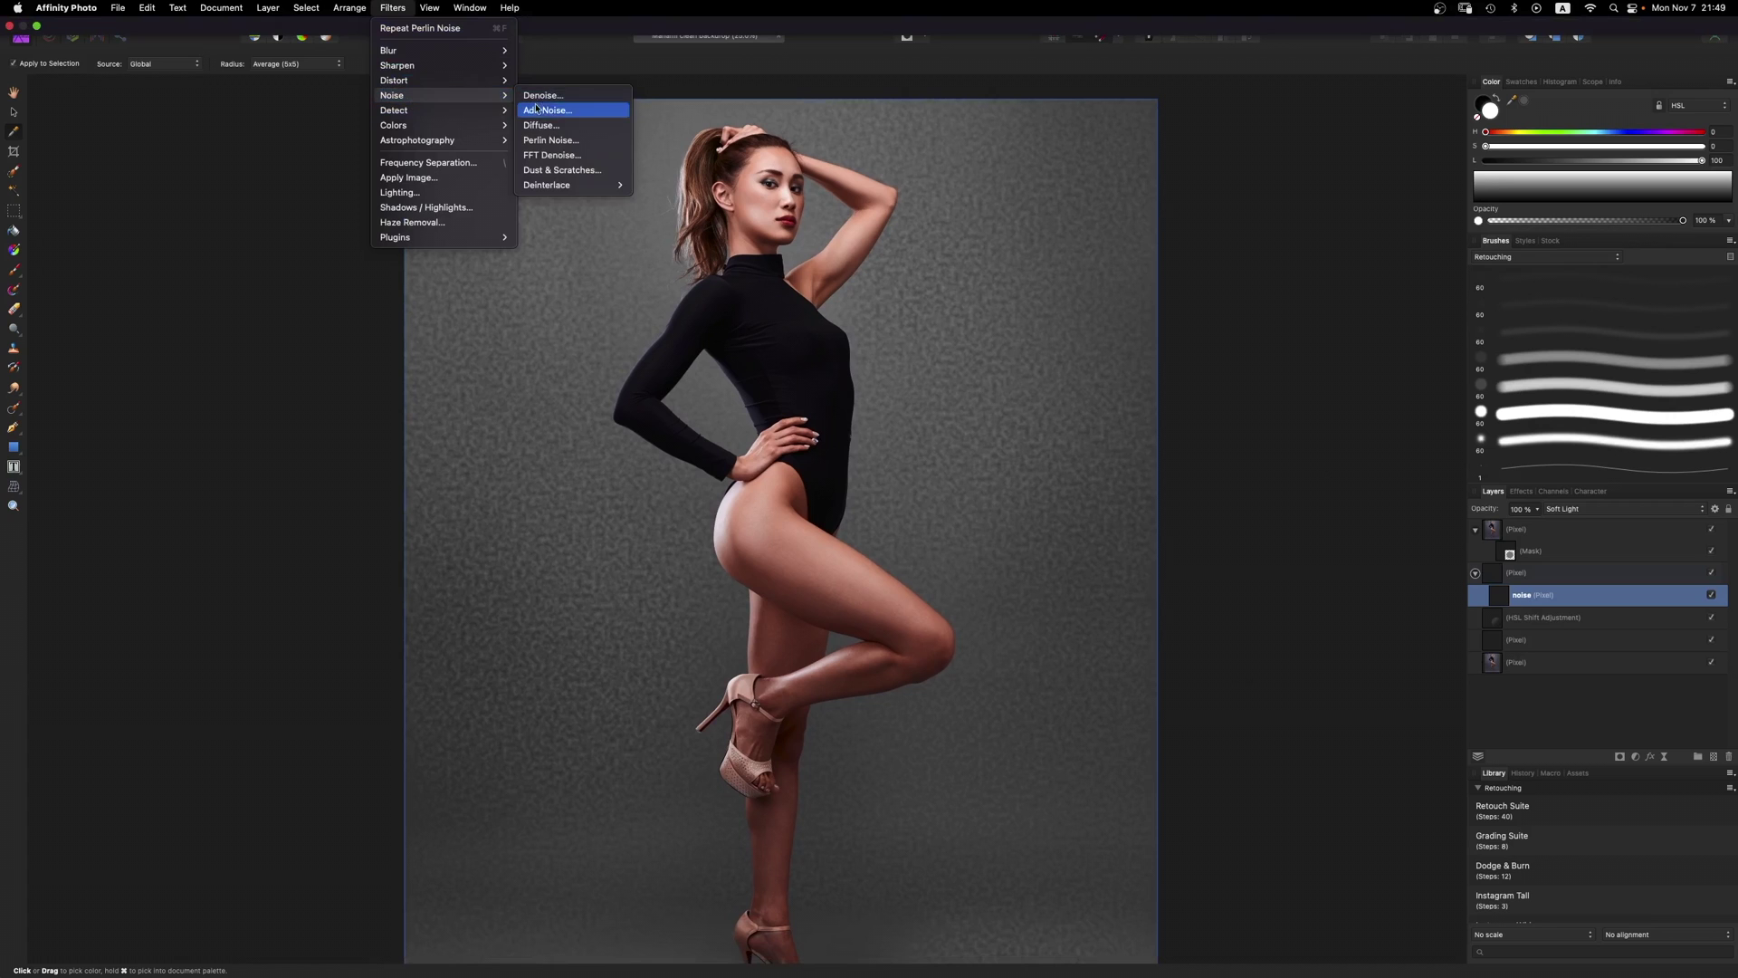
{"action": "left_click", "coordinate": [547, 139]}
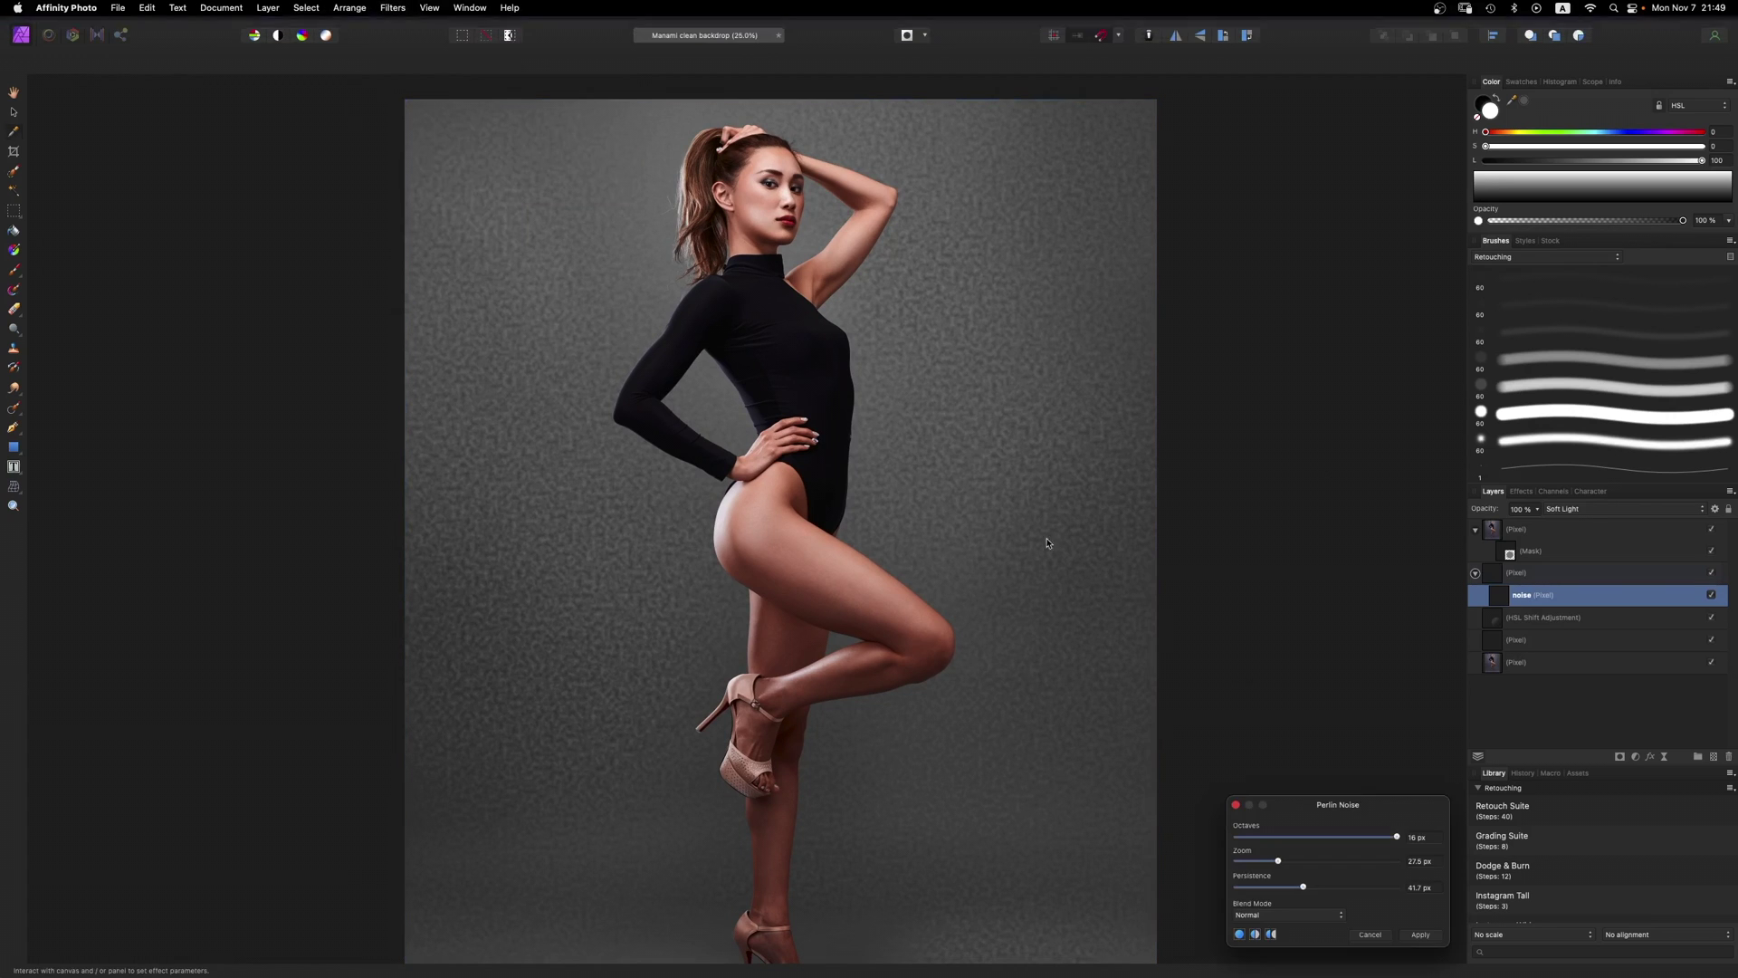
{"action": "left_click_drag", "start_coordinate": [1277, 860], "coordinate": [1386, 838]}
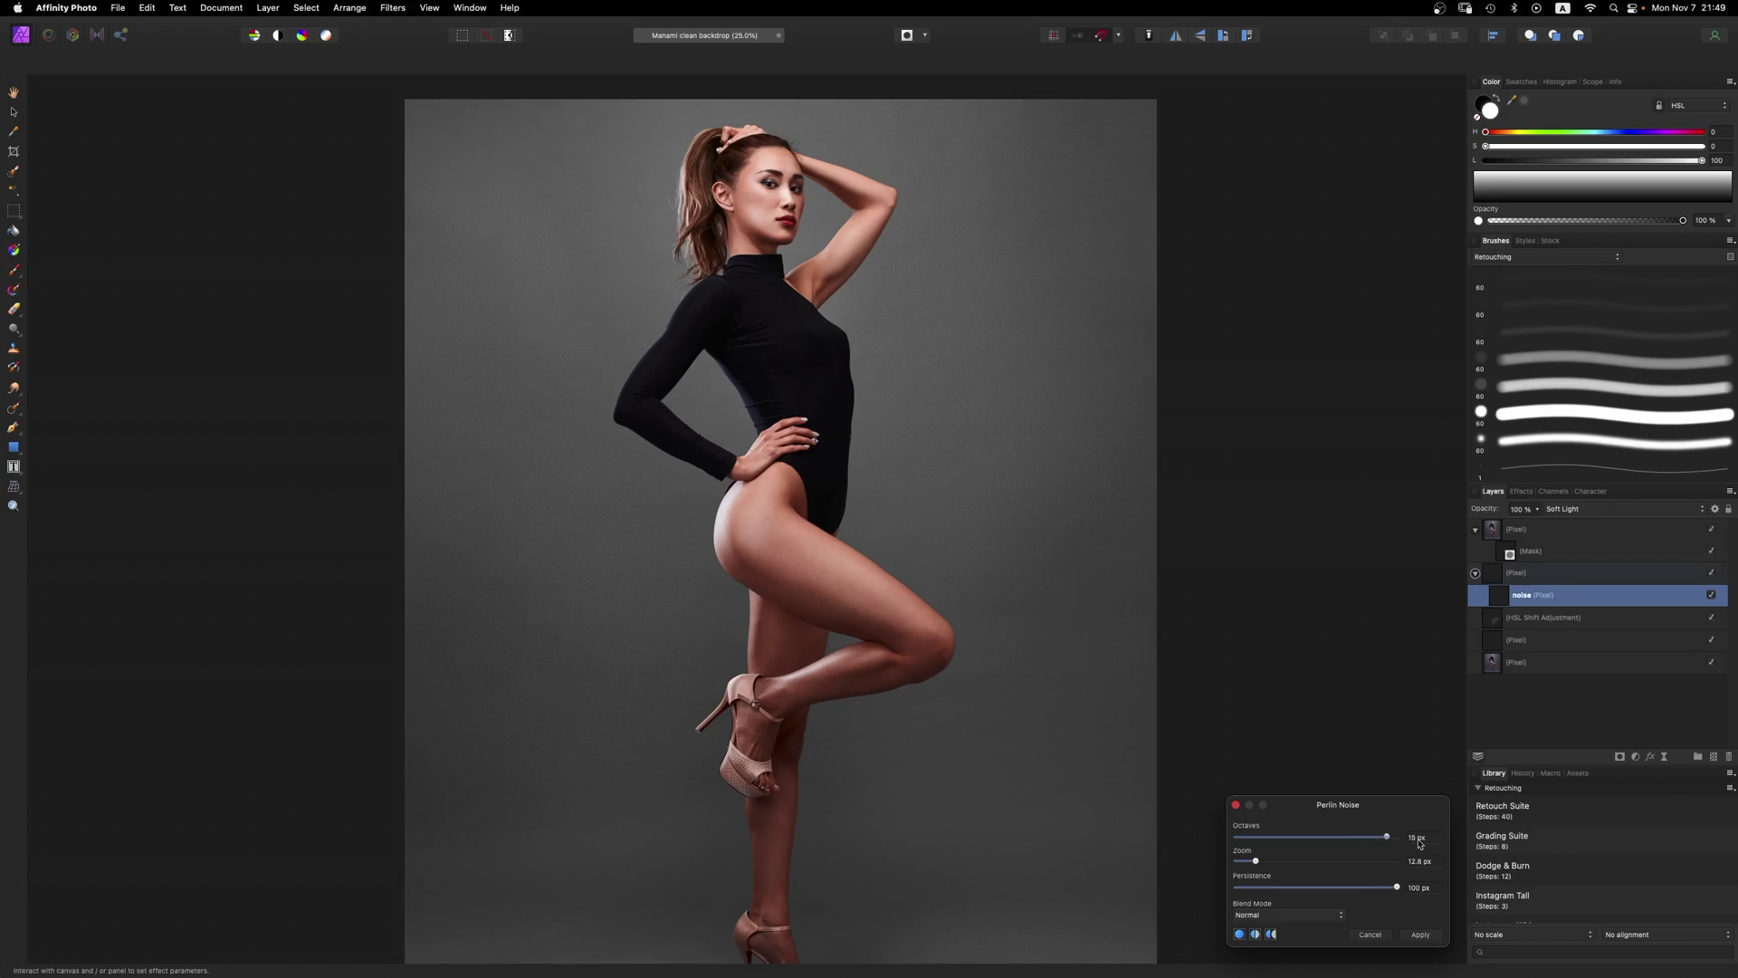
{"action": "left_click_drag", "start_coordinate": [1256, 861], "coordinate": [1246, 864]}
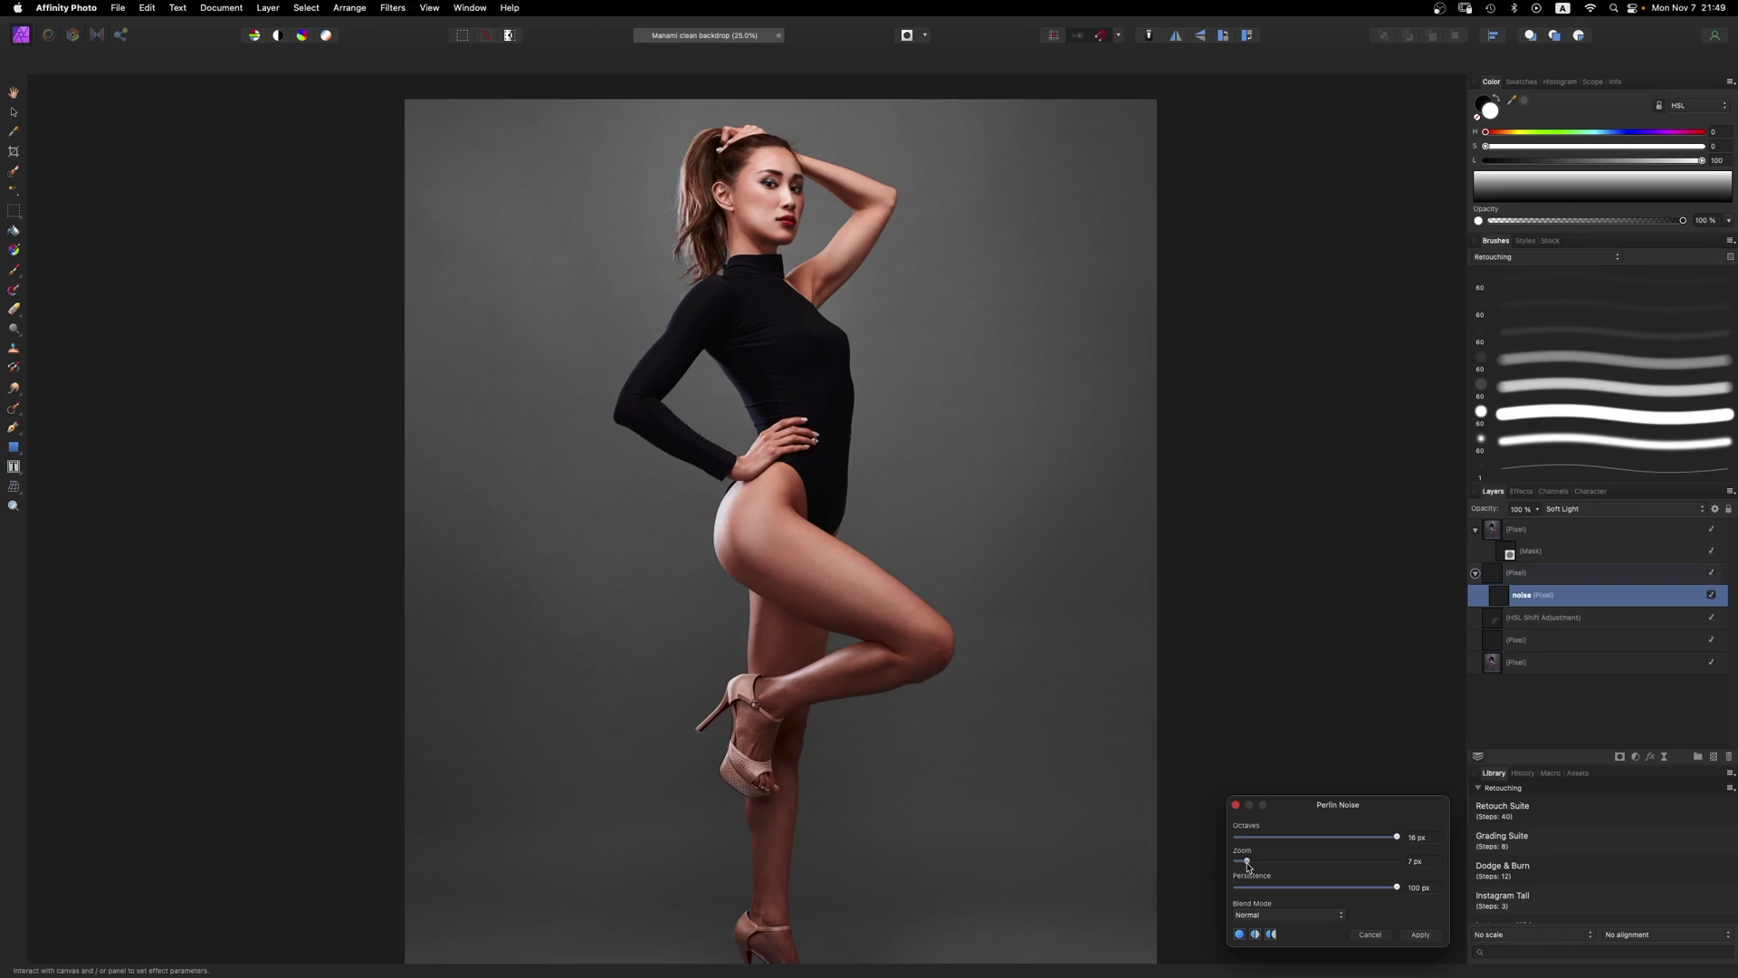
Step: Apply the fine Perlin noise, drop the noise layer opacity to 67%, and collapse the backdrop group
{"action": "left_click", "coordinate": [1421, 935]}
{"action": "left_click", "coordinate": [1536, 511]}
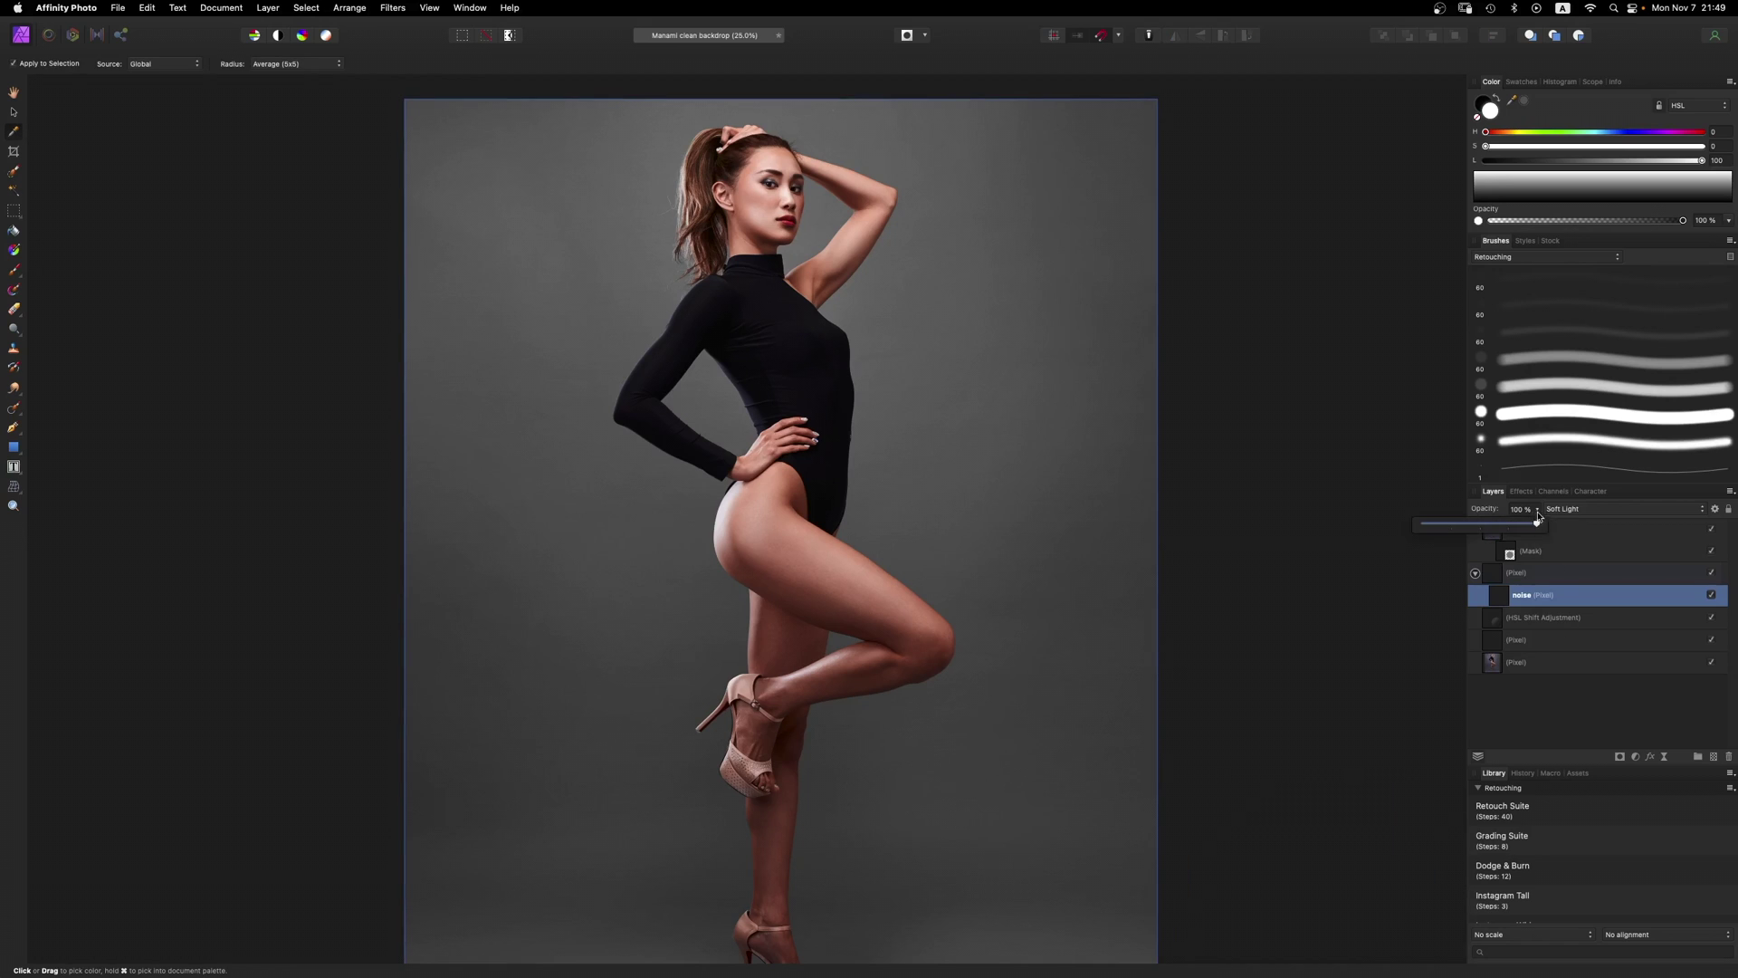
{"action": "left_click_drag", "start_coordinate": [1536, 526], "coordinate": [1508, 525]}
{"action": "key", "text": "super+minus"}
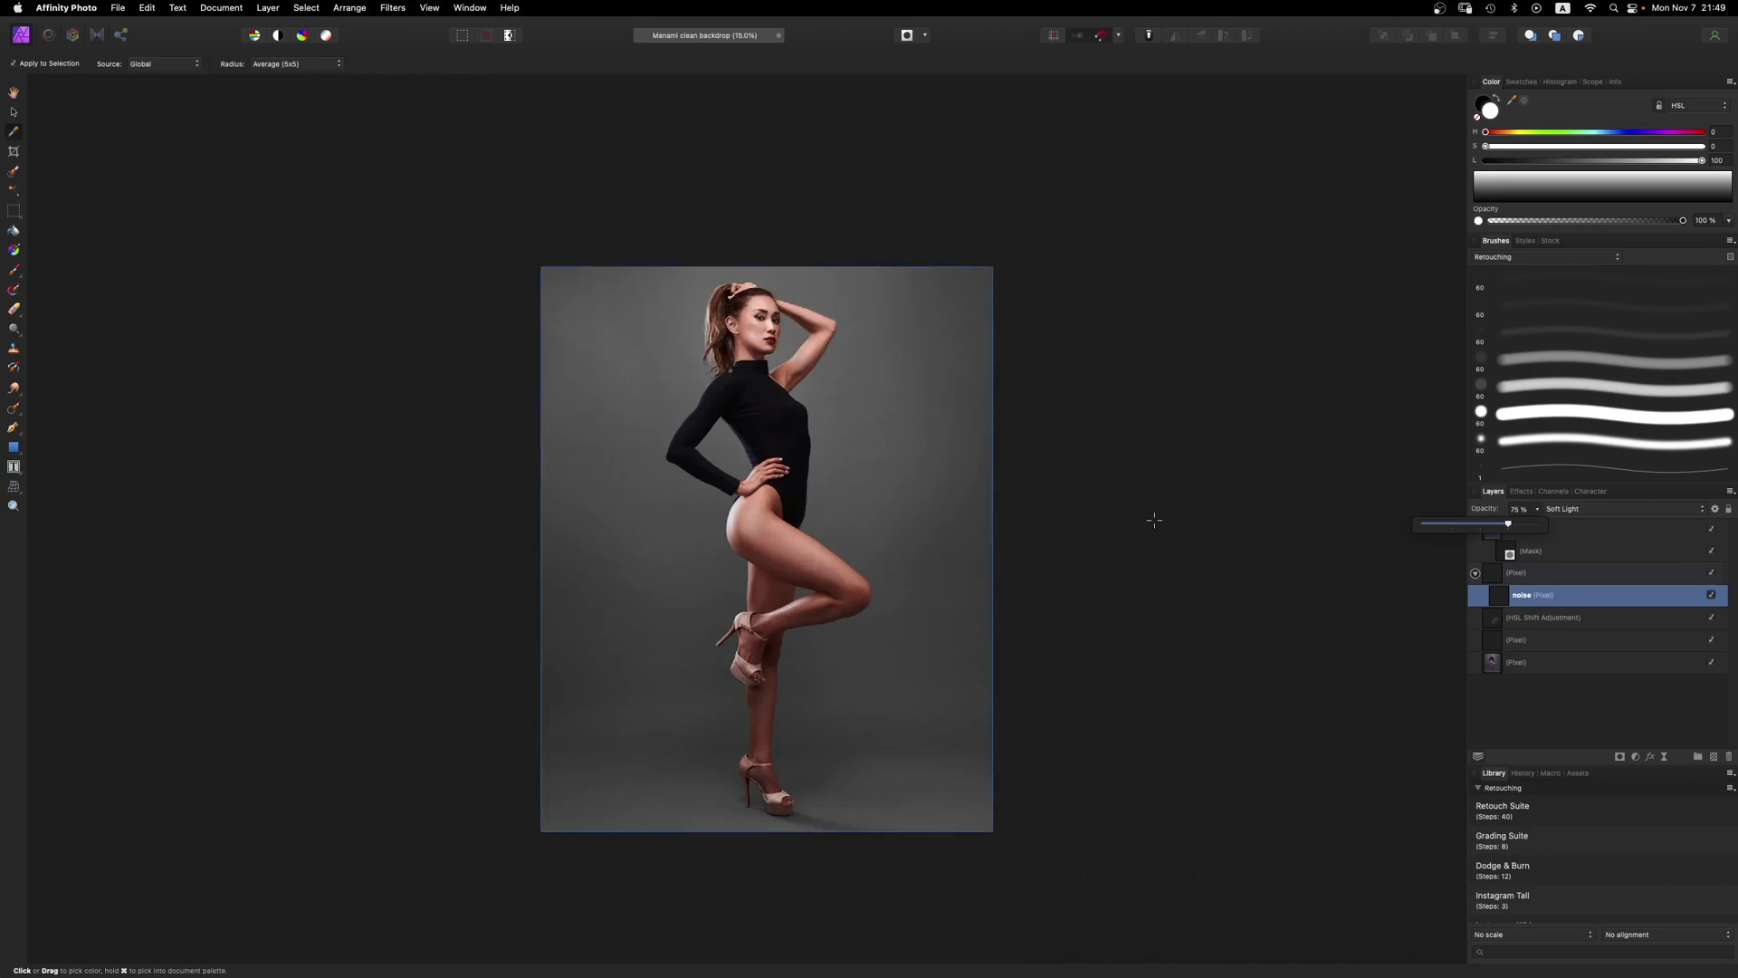
{"action": "key", "text": "super+plus"}
{"action": "key", "text": "super+plus"}
{"action": "key", "text": "super+plus"}
{"action": "key", "text": "super+plus"}
{"action": "scroll", "coordinate": [1132, 517], "scroll_direction": "up", "scroll_amount": 8}
{"action": "scroll", "coordinate": [1133, 517], "scroll_direction": "right", "scroll_amount": 5}
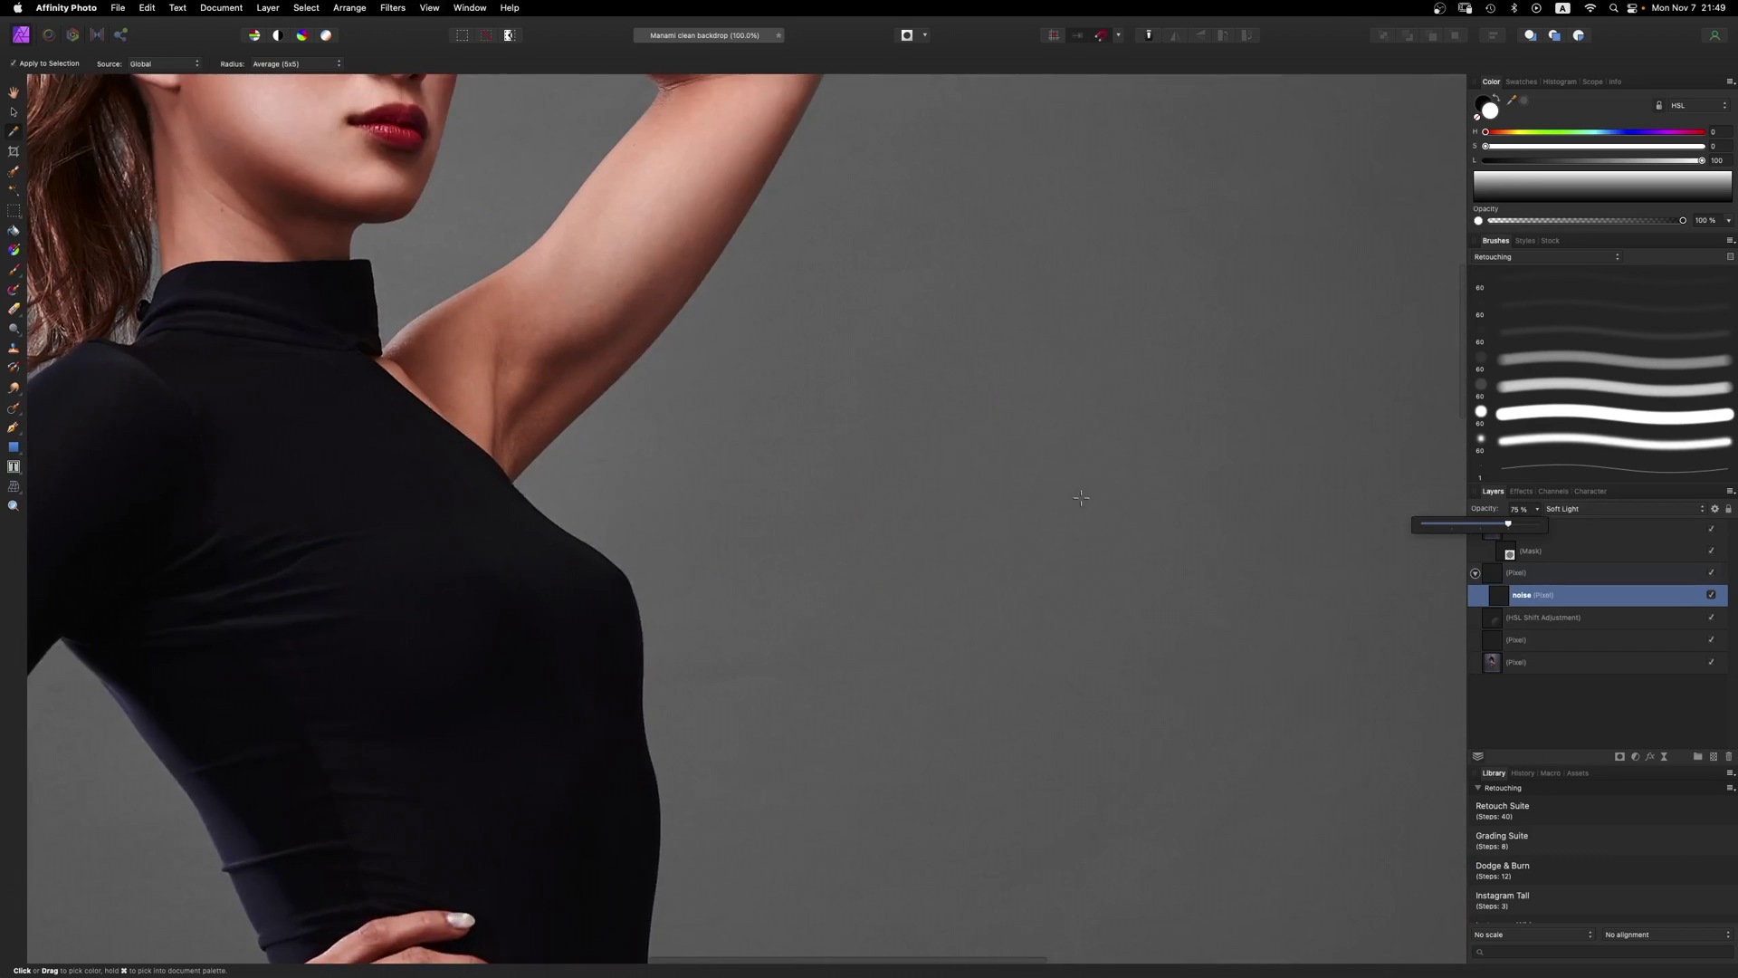
{"action": "key", "text": "super+plus"}
{"action": "left_click_drag", "start_coordinate": [1508, 524], "coordinate": [1500, 528]}
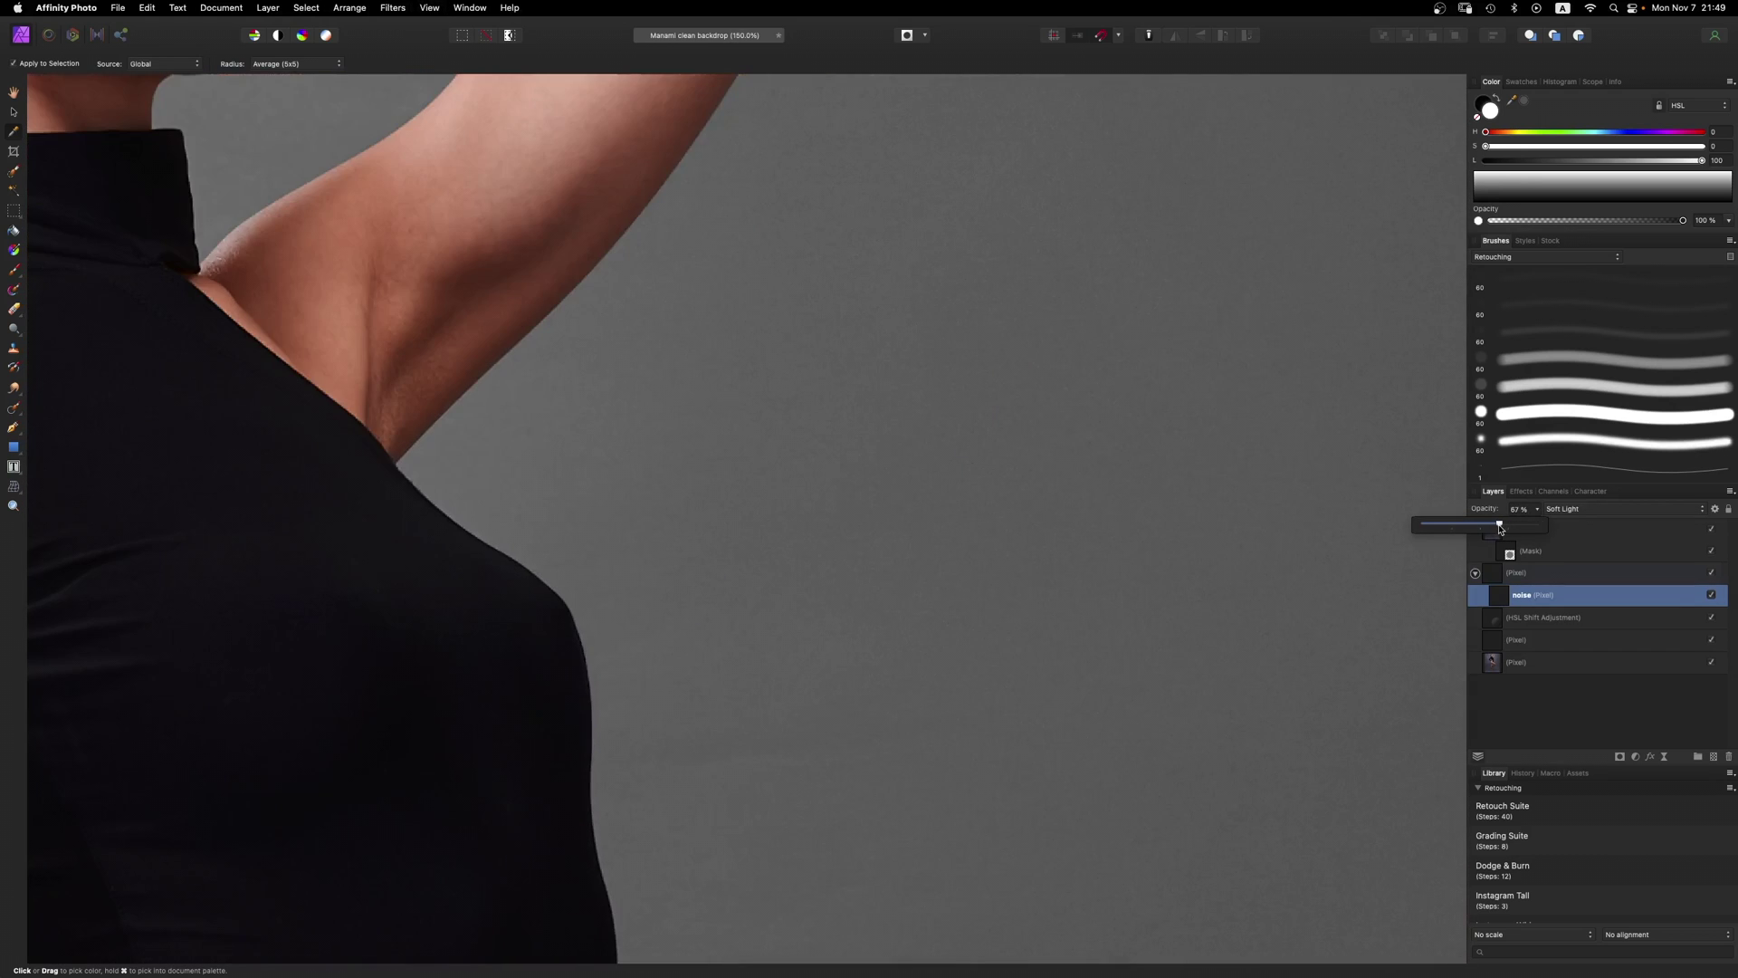
{"action": "key", "text": "super+0"}
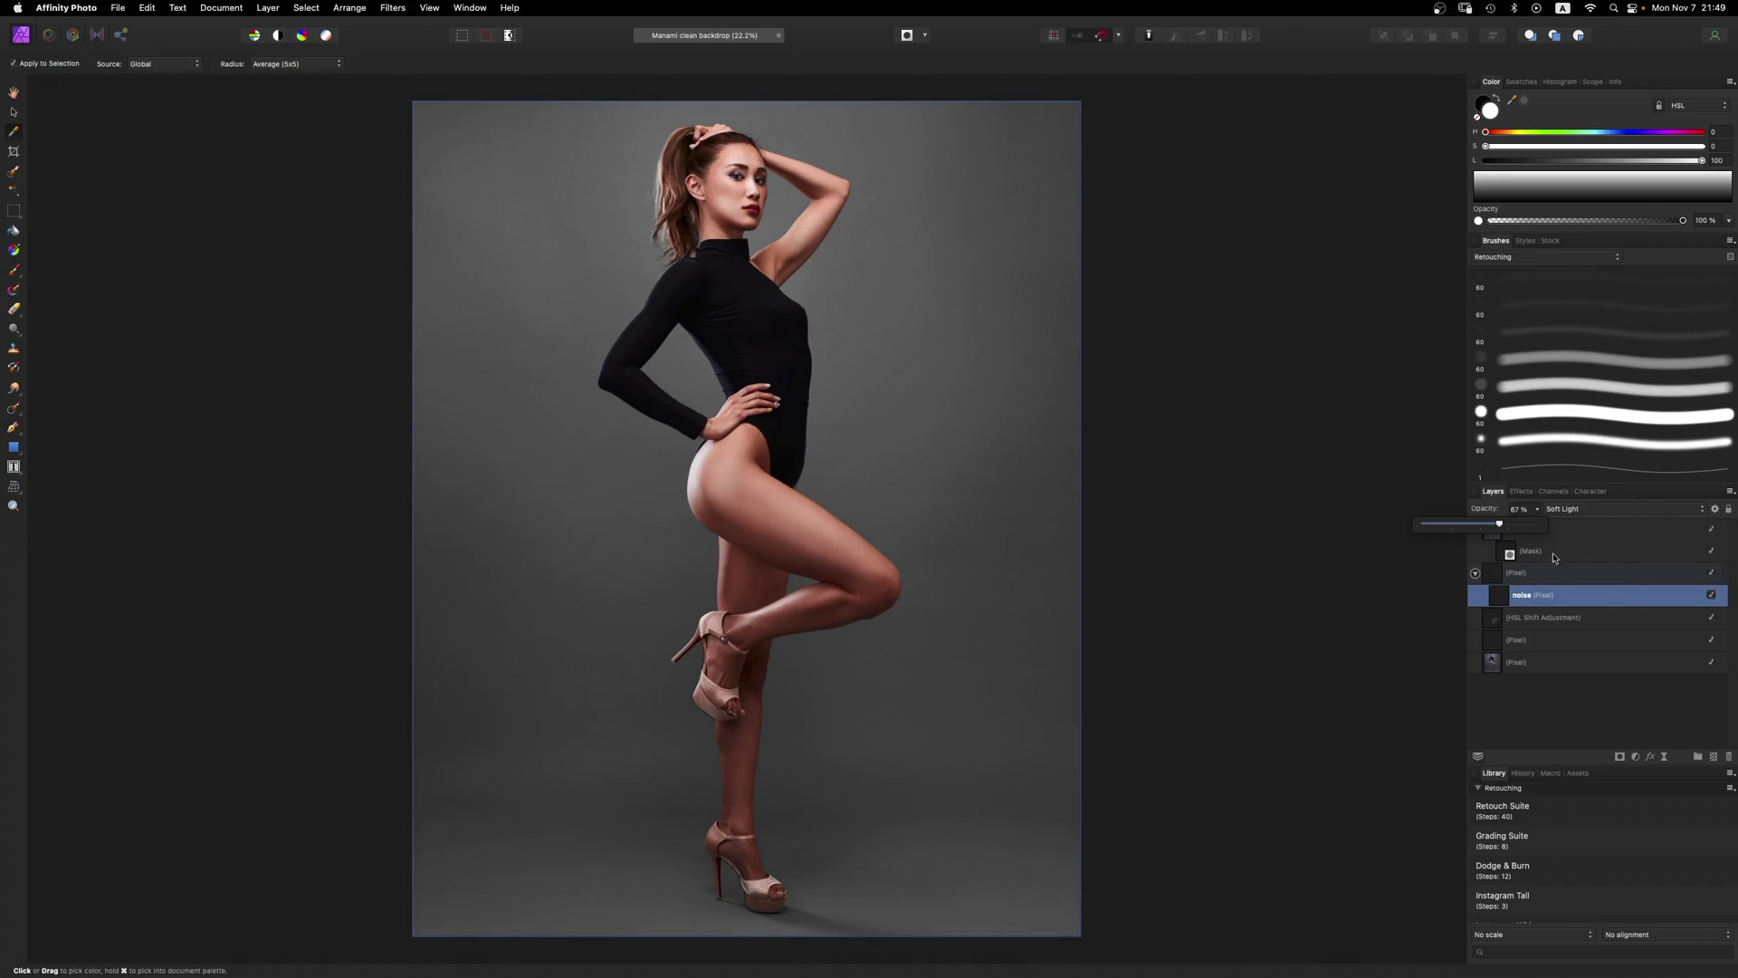
{"action": "left_click", "coordinate": [1475, 573]}
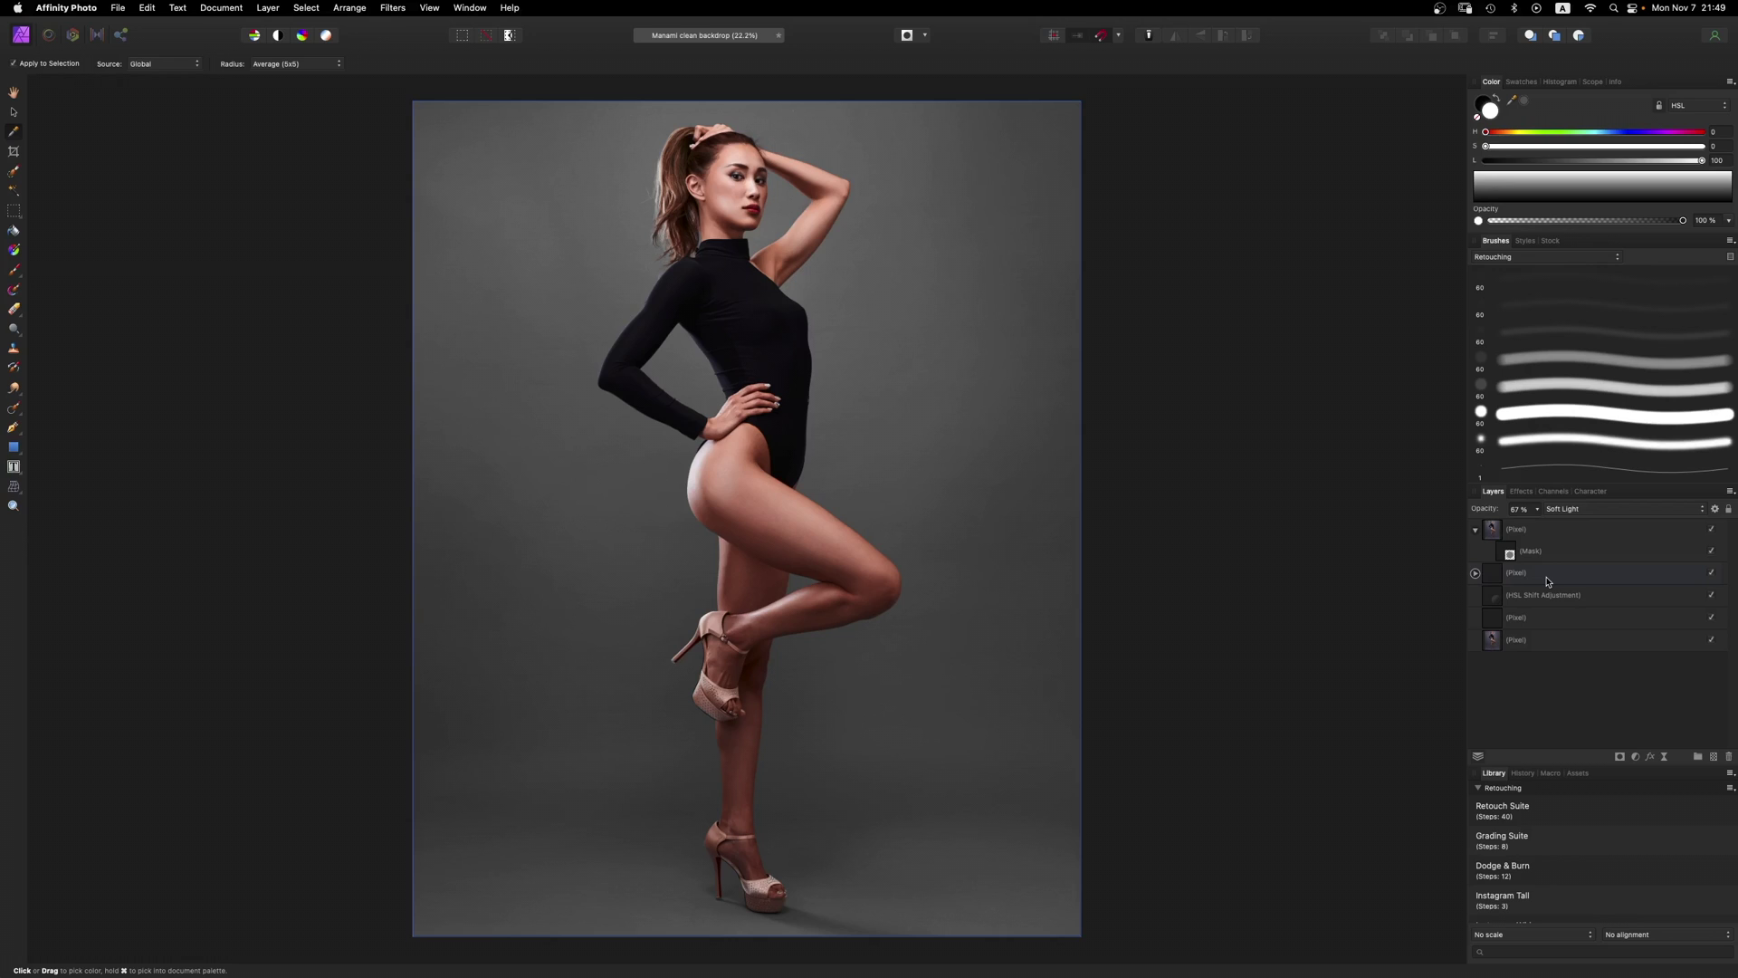
Step: Add a white fill layer above the Pixel backdrop group and blend it in Soft Light
{"action": "left_click", "coordinate": [273, 7]}
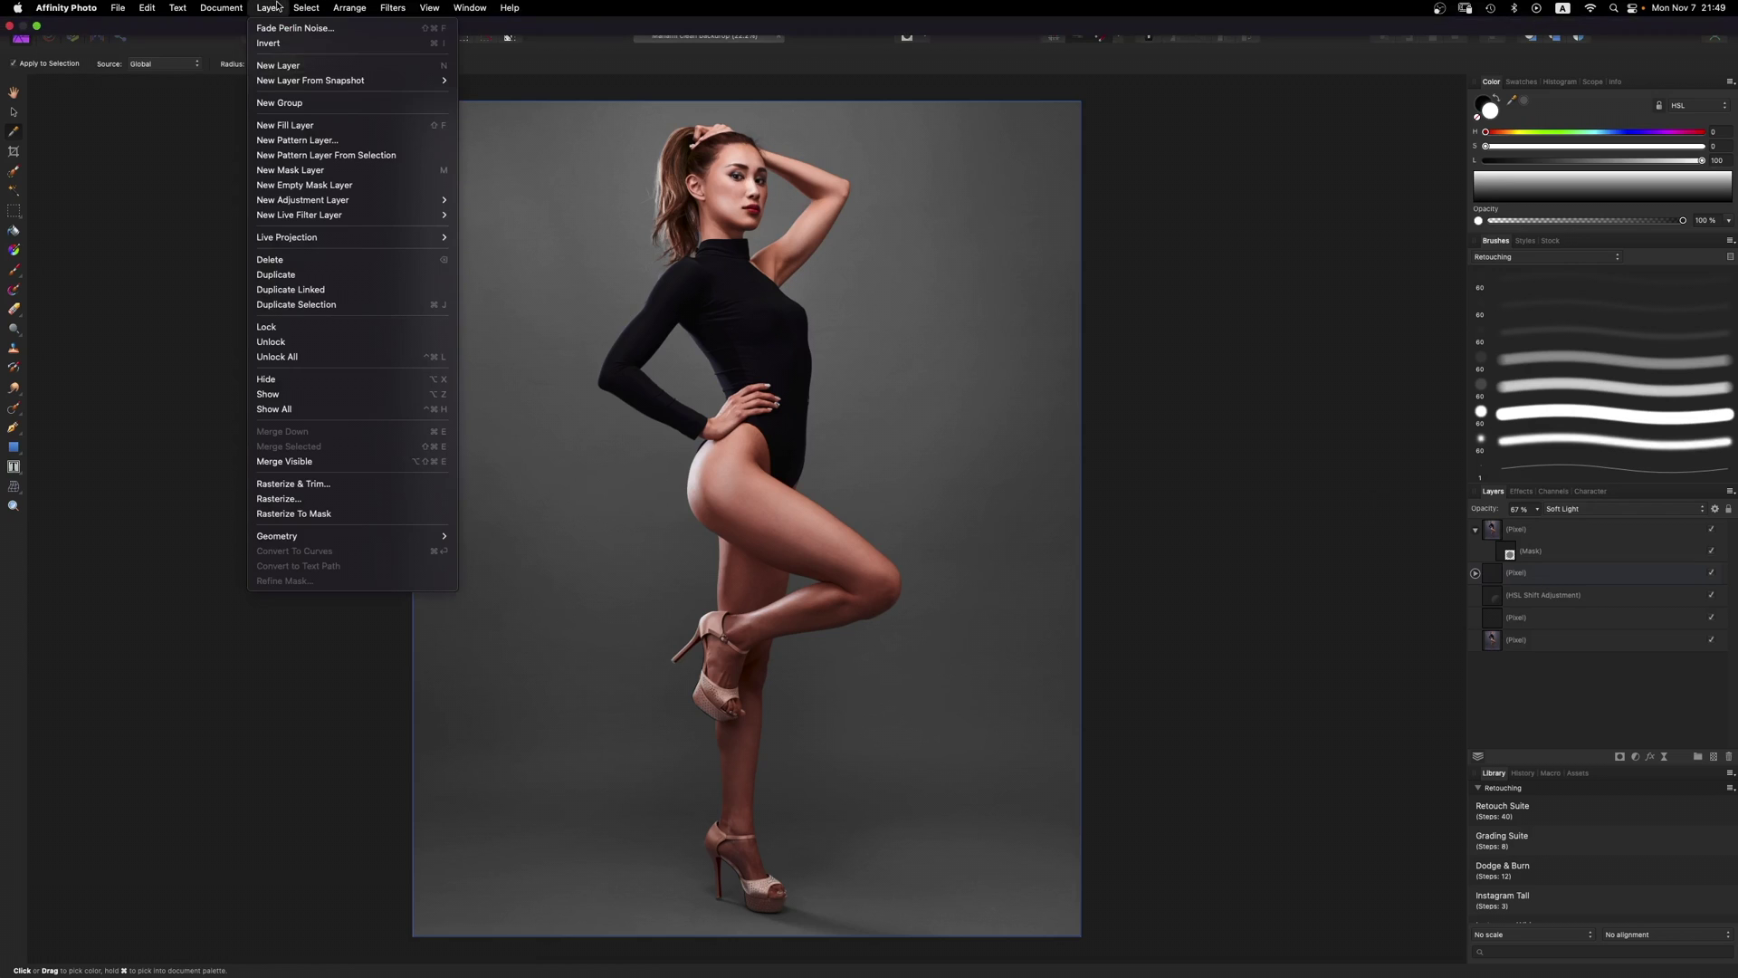
{"action": "left_click", "coordinate": [285, 124]}
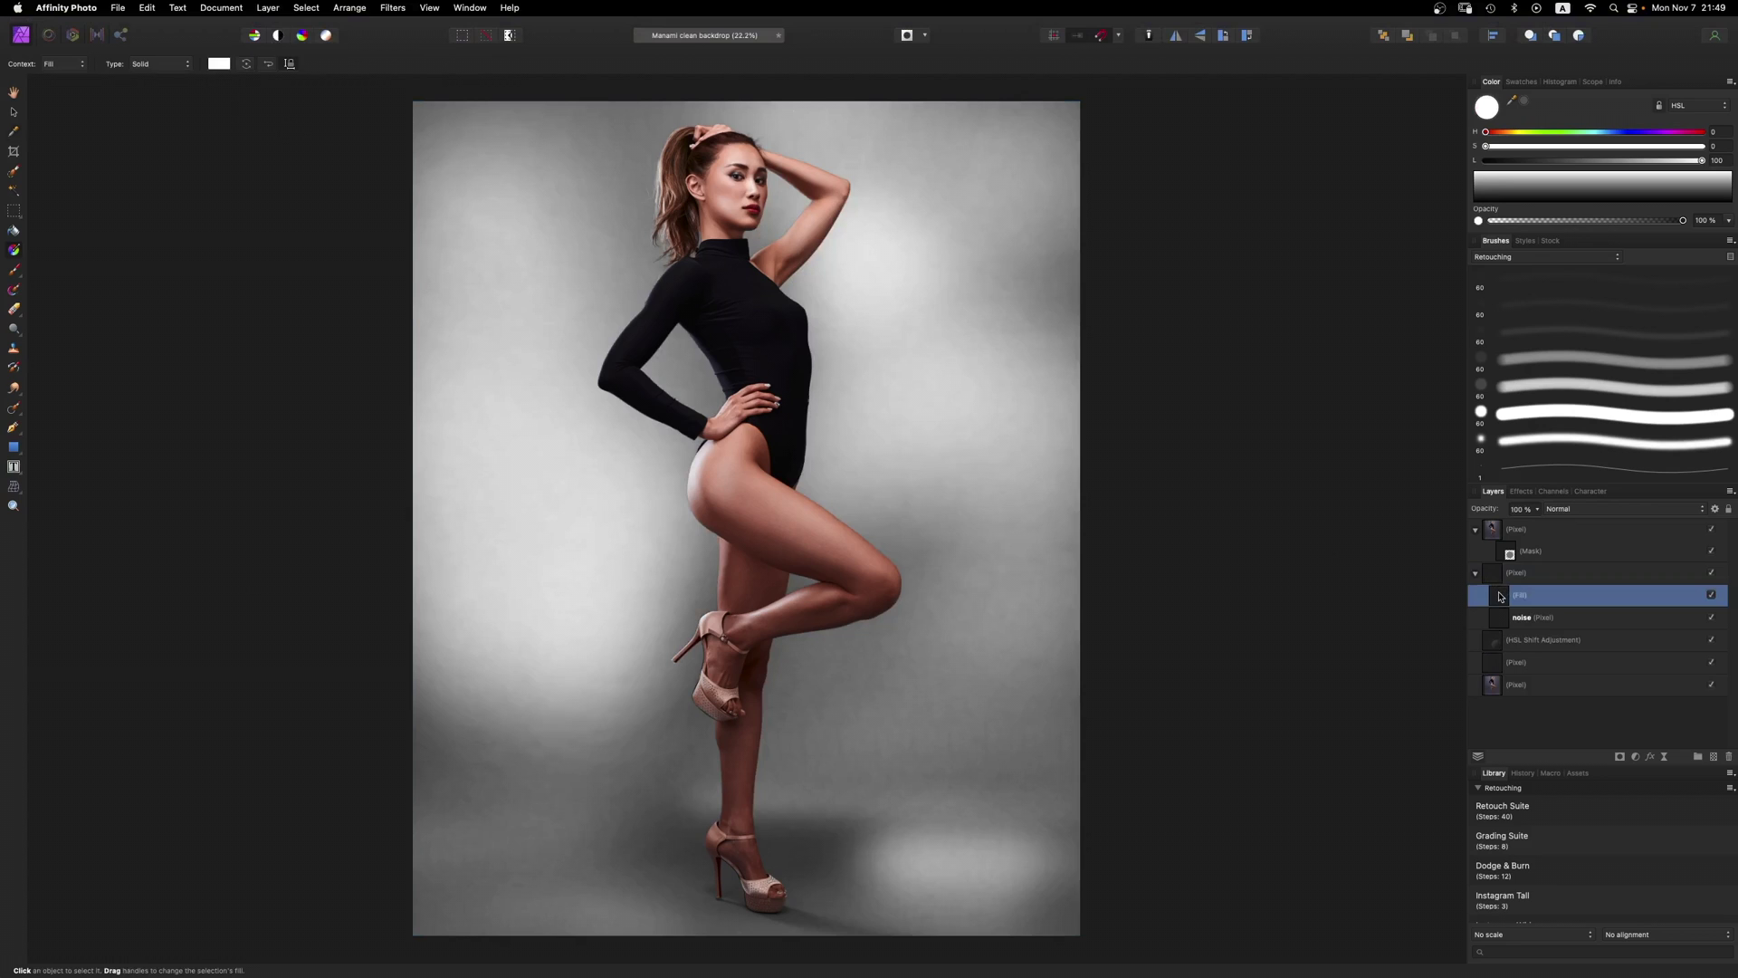
{"action": "left_click_drag", "start_coordinate": [1500, 598], "coordinate": [1481, 569]}
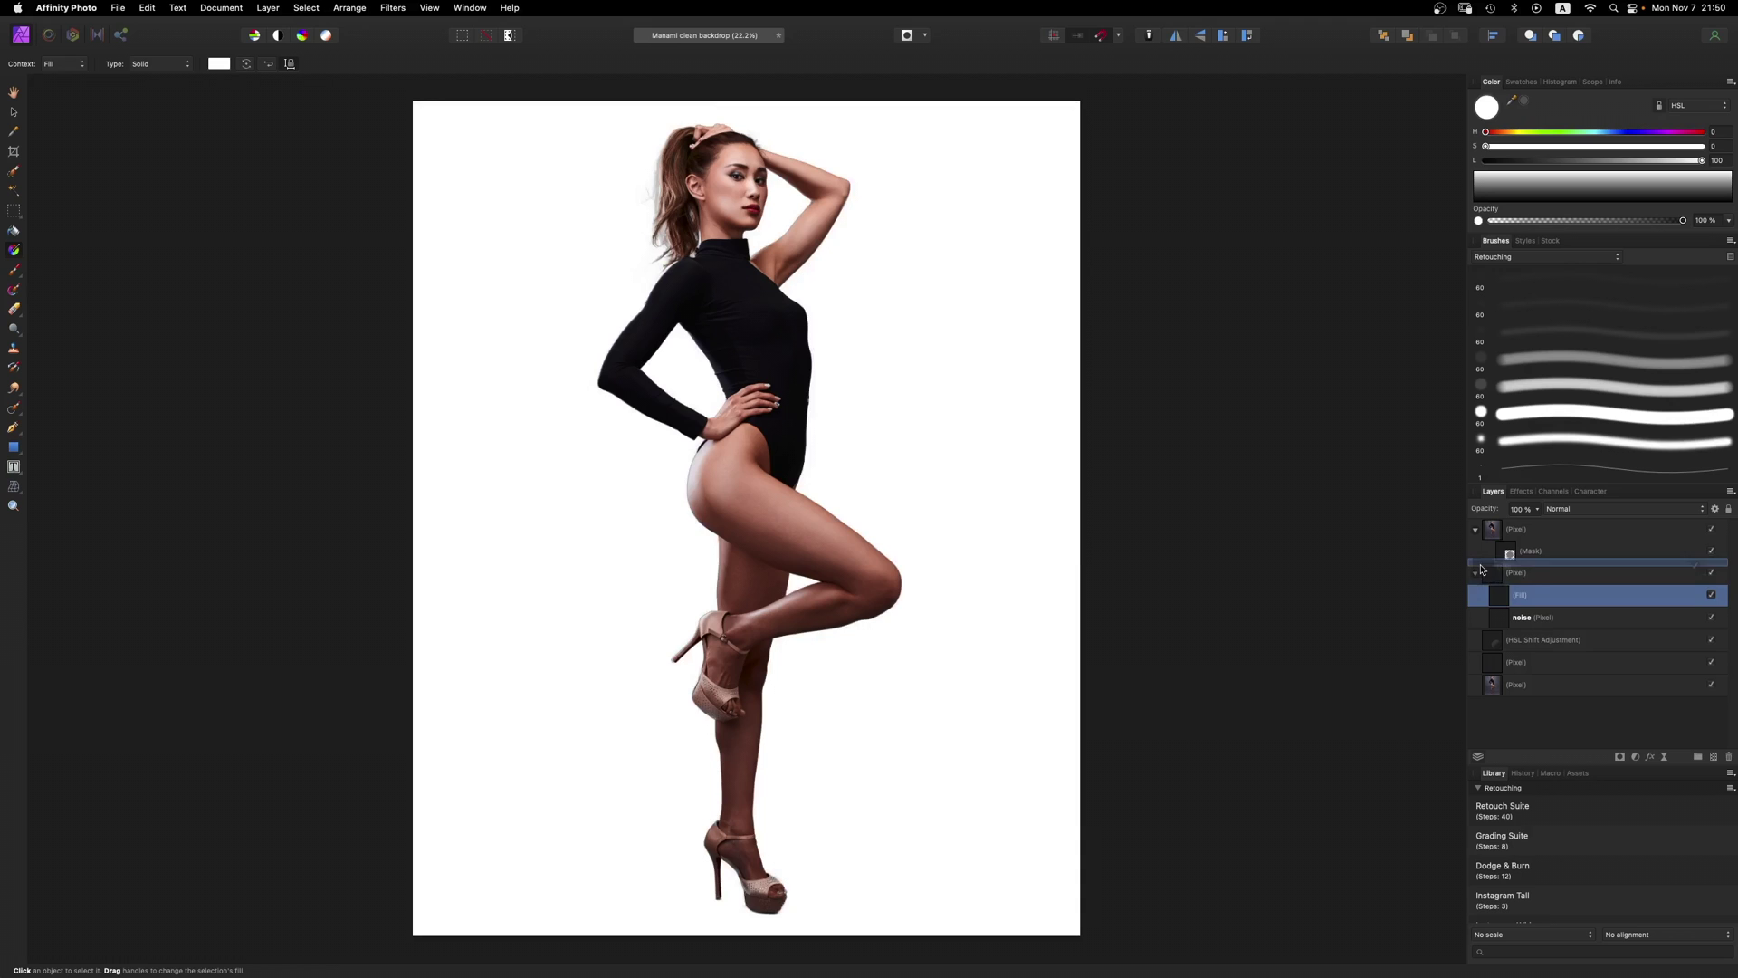
{"action": "left_click", "coordinate": [1553, 509]}
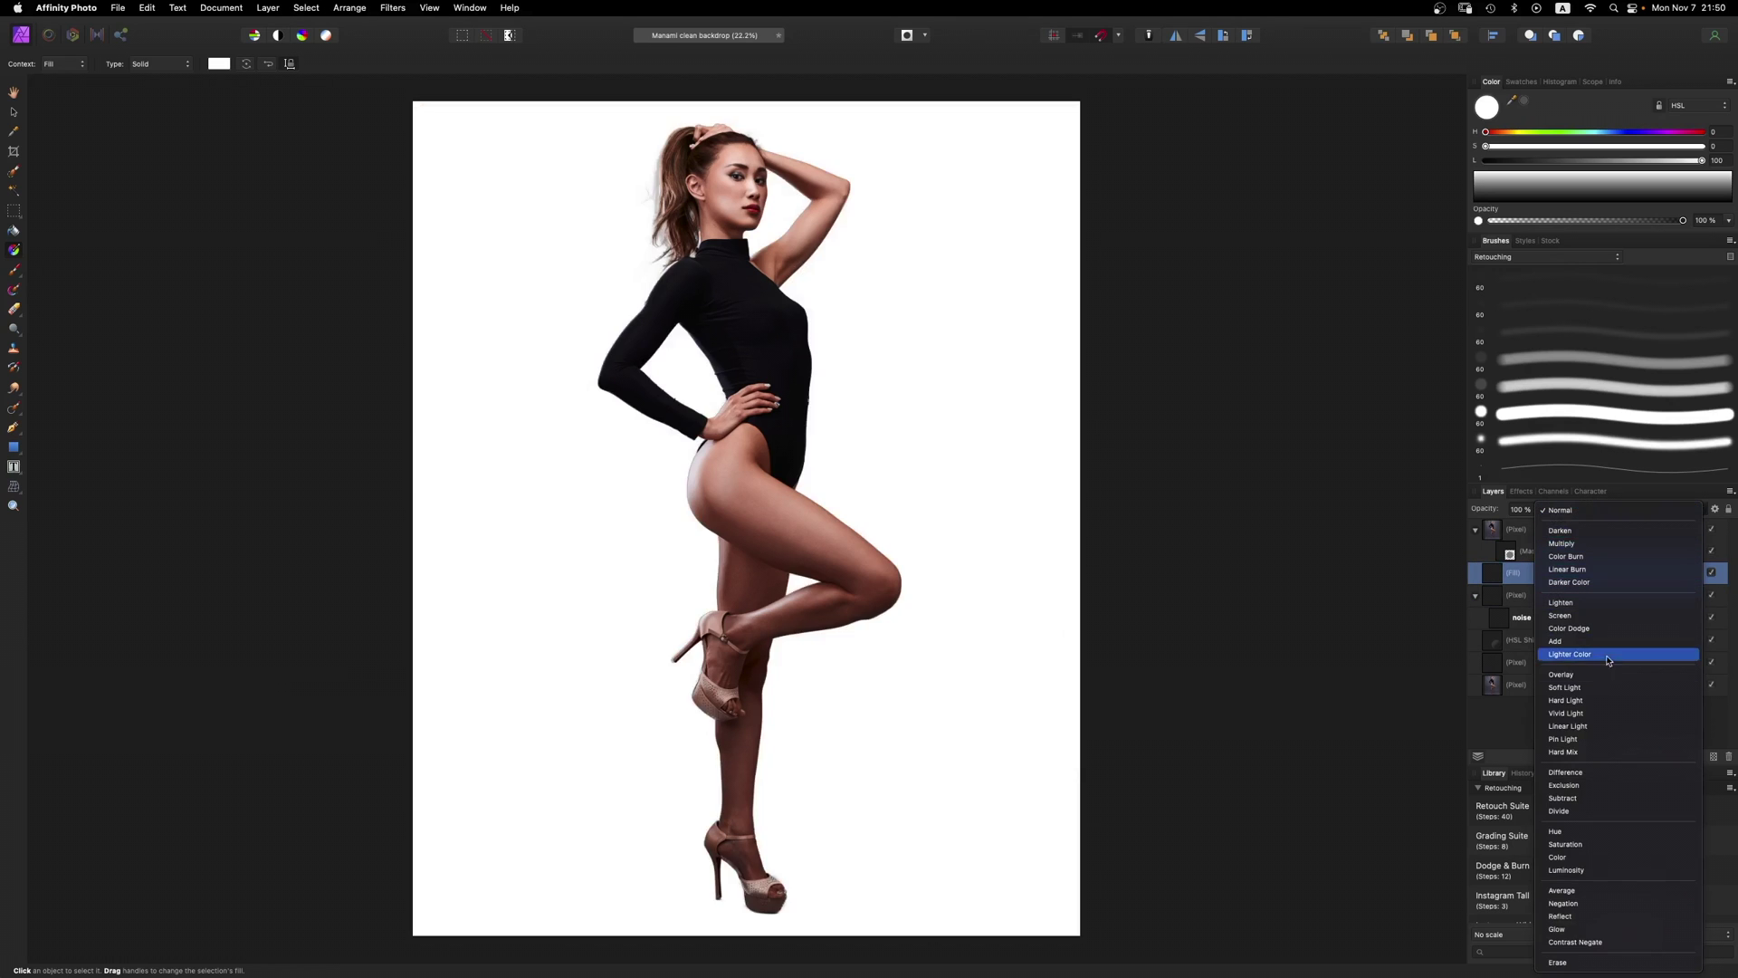
{"action": "left_click", "coordinate": [1608, 687]}
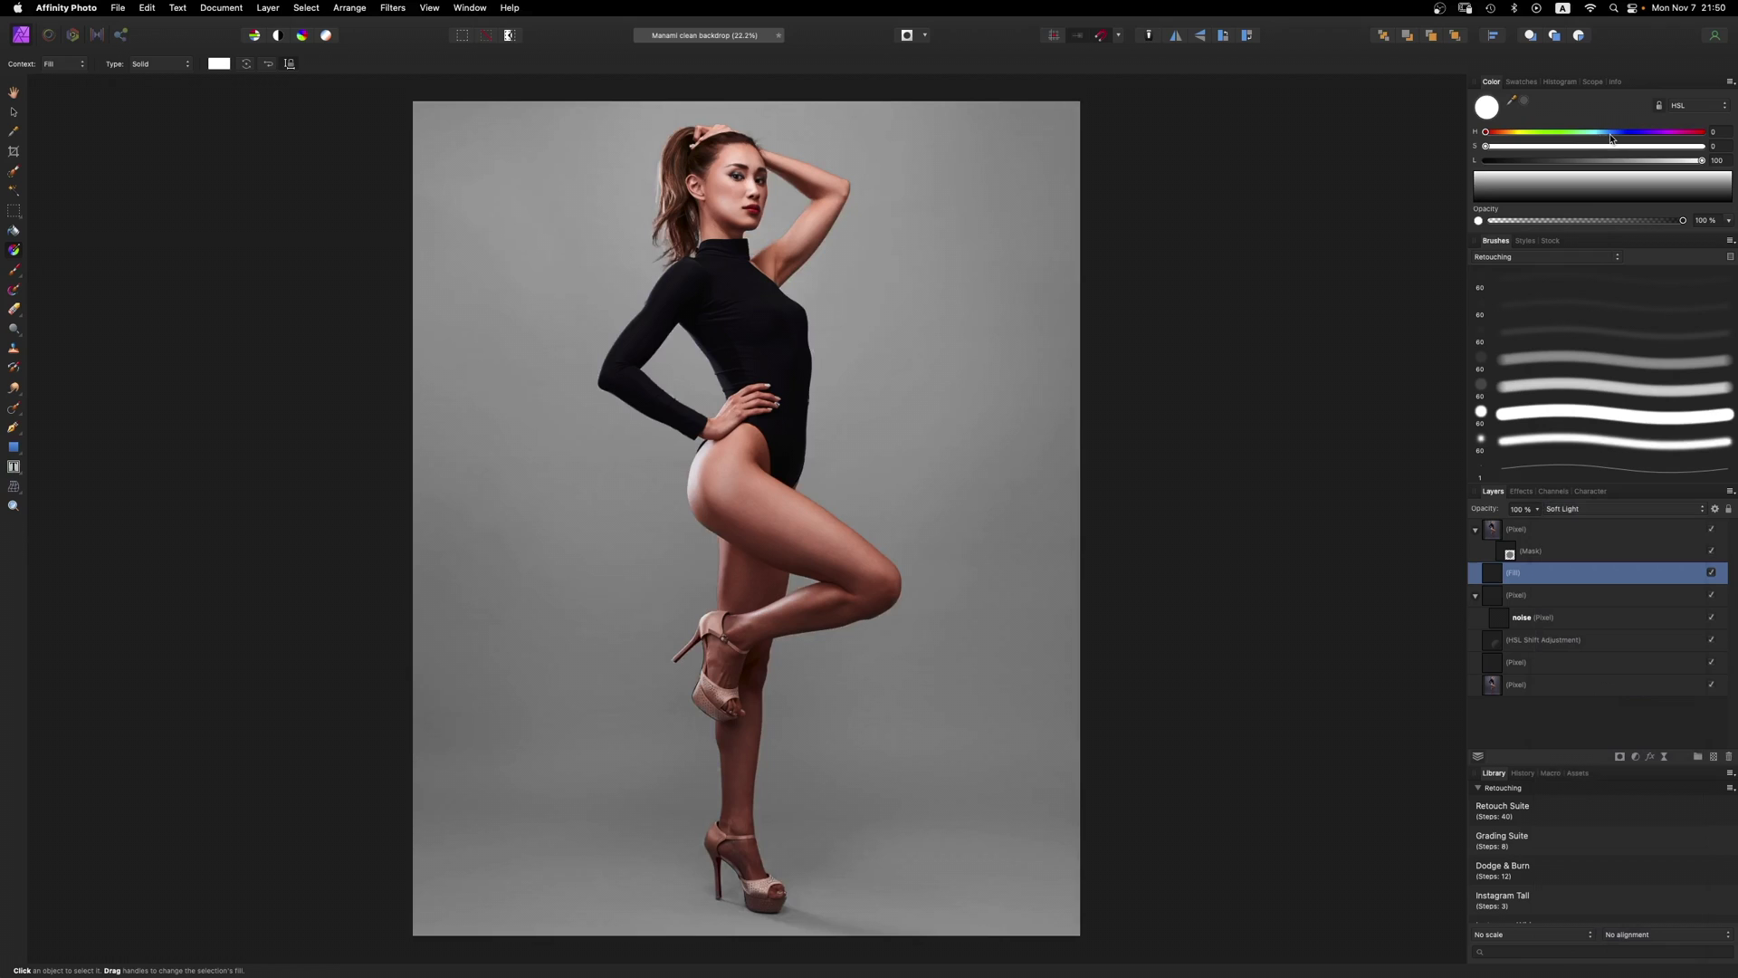
Step: Set the fill layer's colour to a blue tone of HSL 198, 54, 48
{"action": "left_click", "coordinate": [14, 114]}
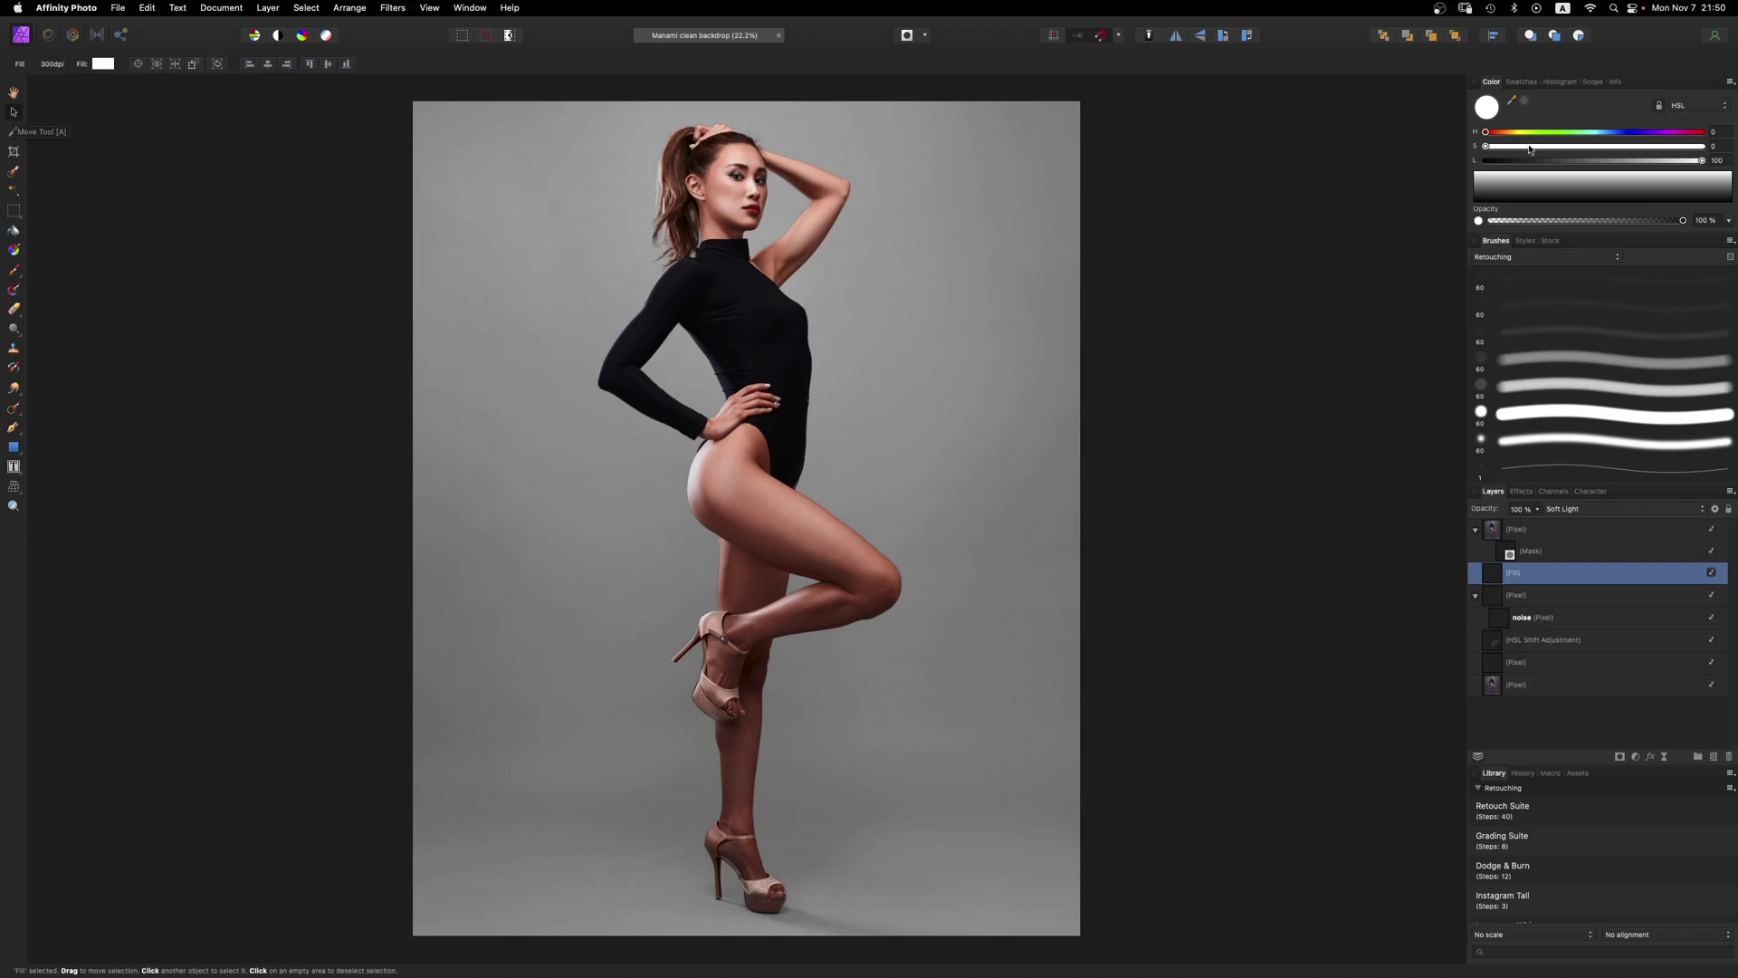
{"action": "left_click_drag", "start_coordinate": [1485, 132], "coordinate": [1596, 150]}
{"action": "left_click", "coordinate": [1590, 148]}
{"action": "left_click", "coordinate": [1591, 161]}
Step: Toggle the teal tint to compare, reduce its saturation, then hide it and the backdrop cleanup group
{"action": "left_click", "coordinate": [1712, 572]}
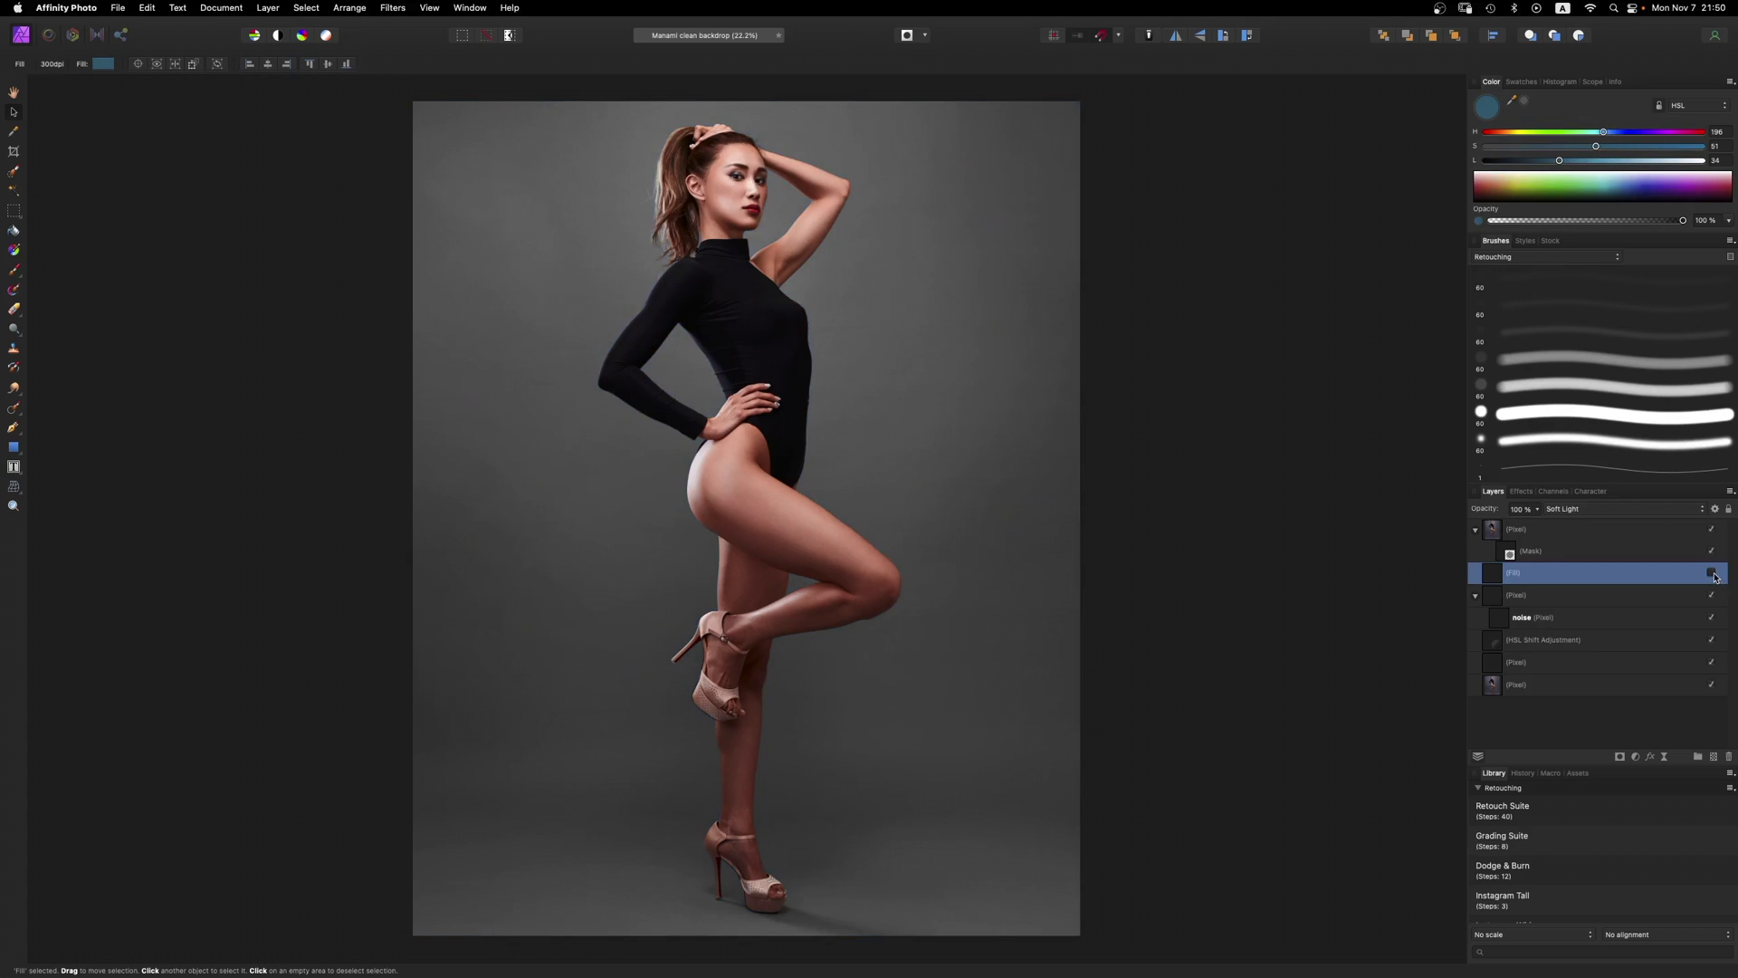
{"action": "left_click", "coordinate": [1711, 572]}
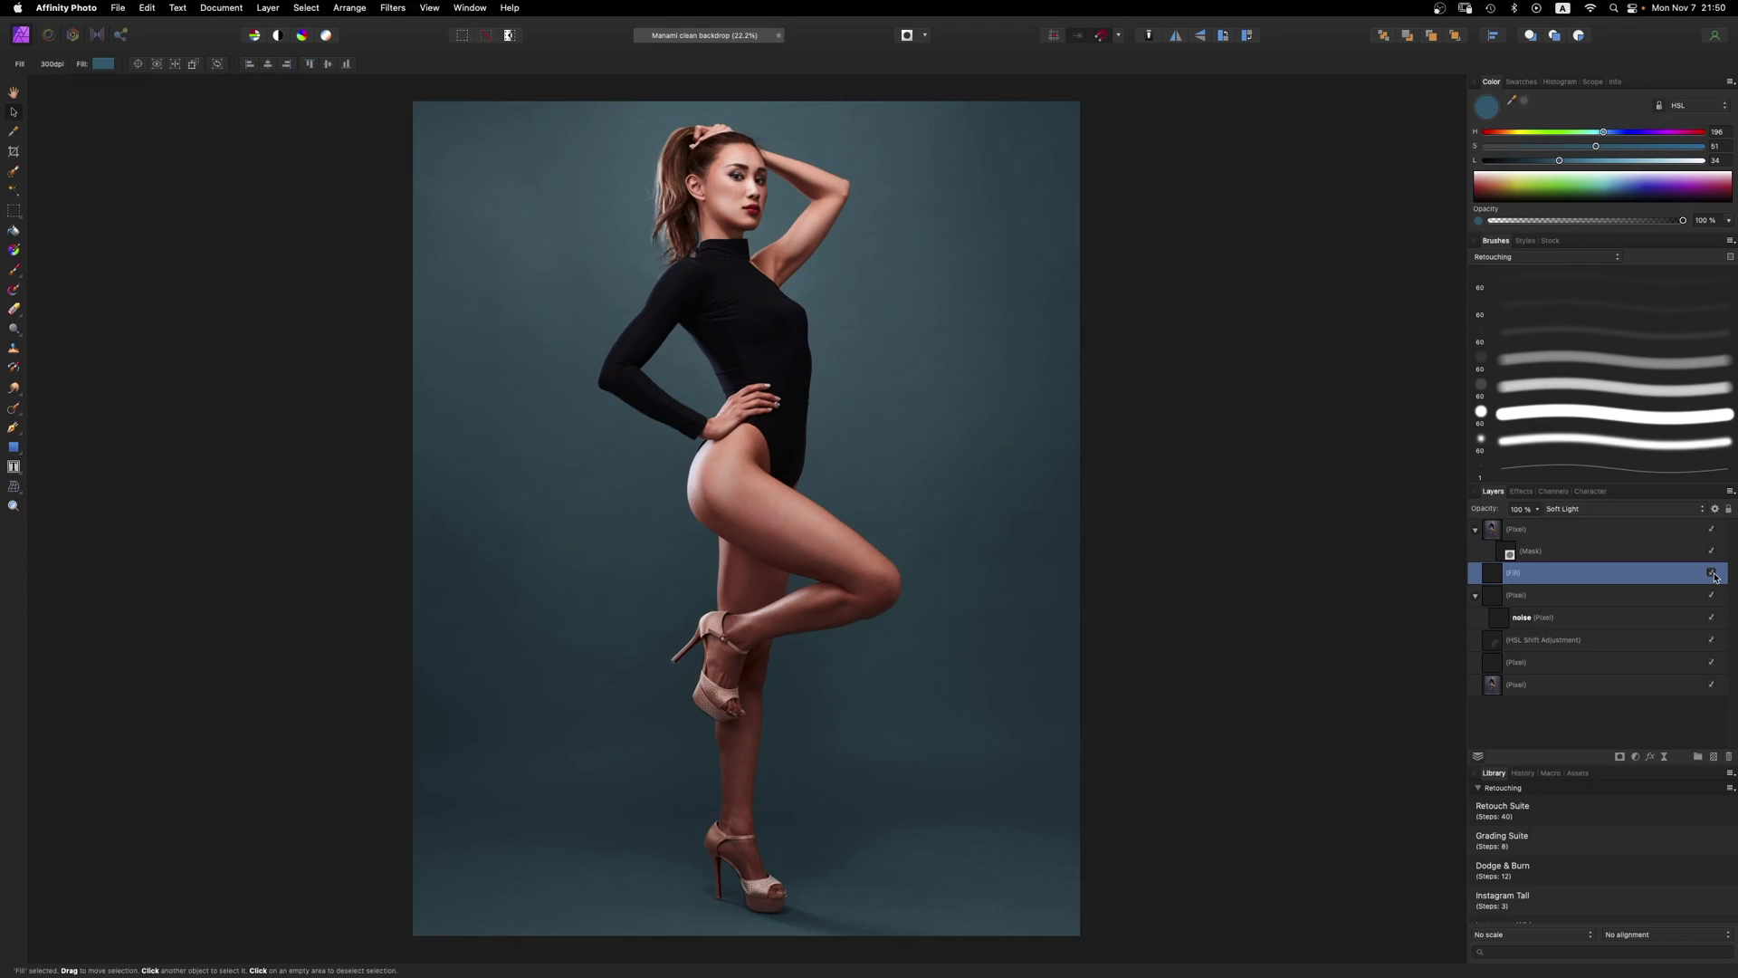
{"action": "left_click", "coordinate": [1712, 573]}
{"action": "left_click", "coordinate": [1711, 573]}
{"action": "left_click", "coordinate": [1712, 573]}
{"action": "left_click", "coordinate": [1712, 573]}
{"action": "mouse_move", "coordinate": [1595, 145]}
{"action": "left_mouse_down"}
{"action": "mouse_move", "coordinate": [1557, 147]}
{"action": "mouse_move", "coordinate": [1601, 147]}
{"action": "left_mouse_up"}
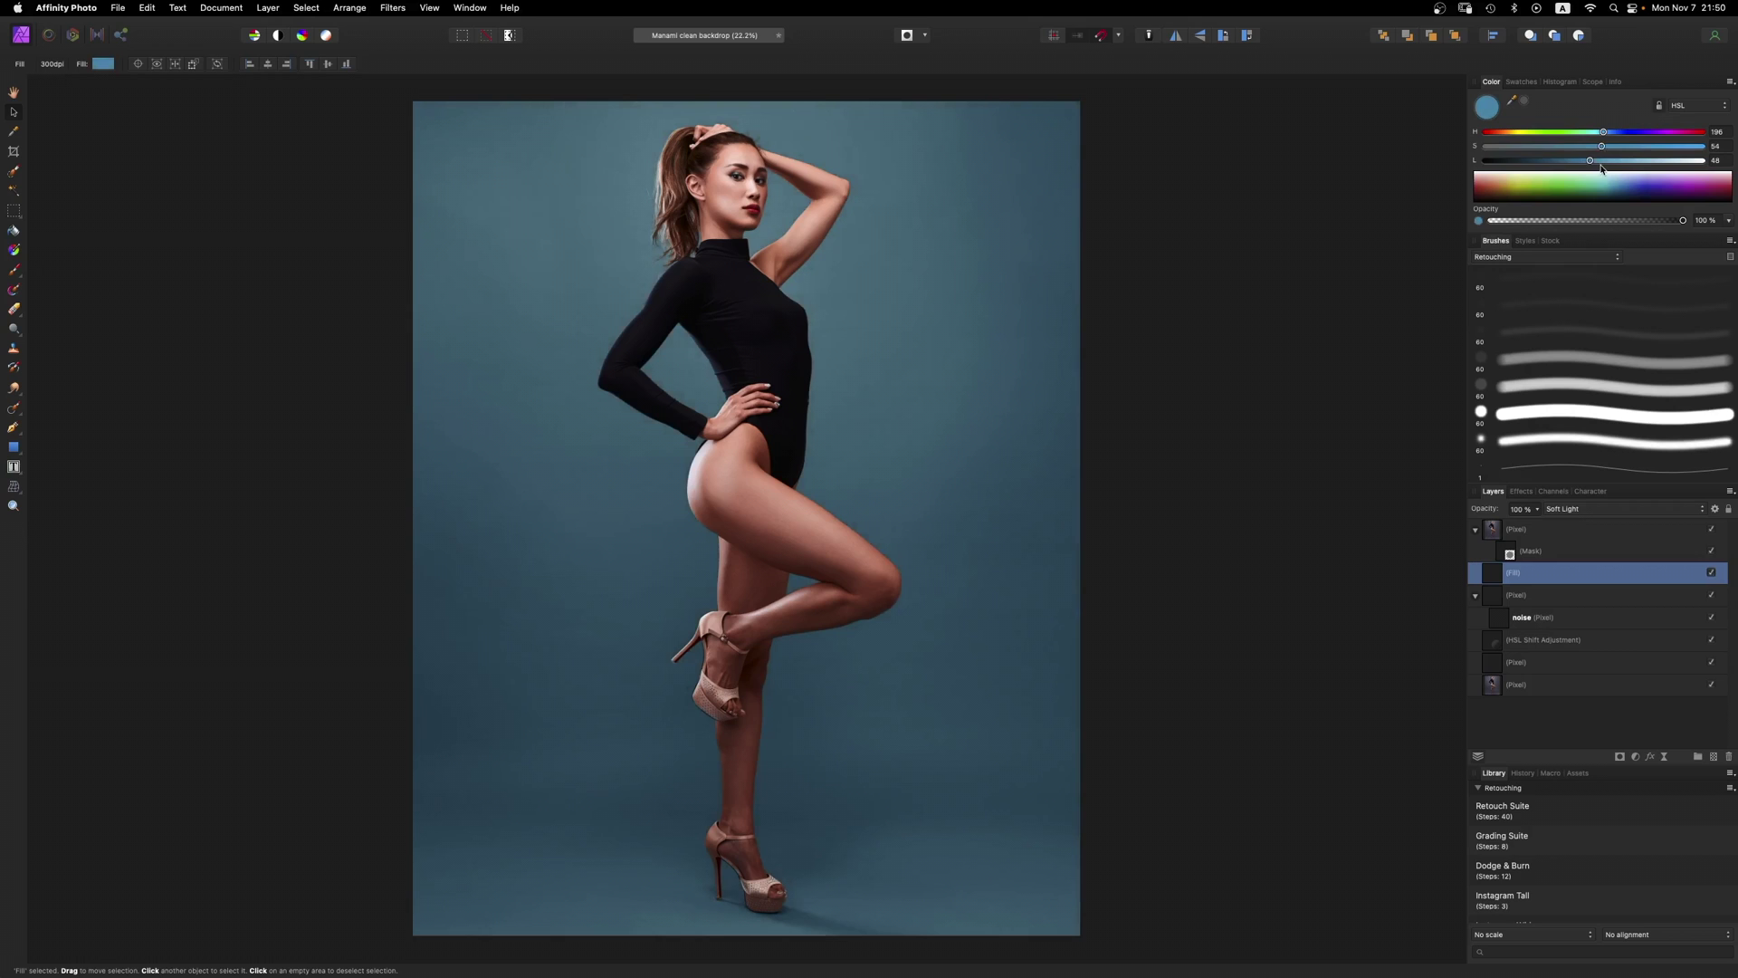
{"action": "left_click", "coordinate": [1711, 573]}
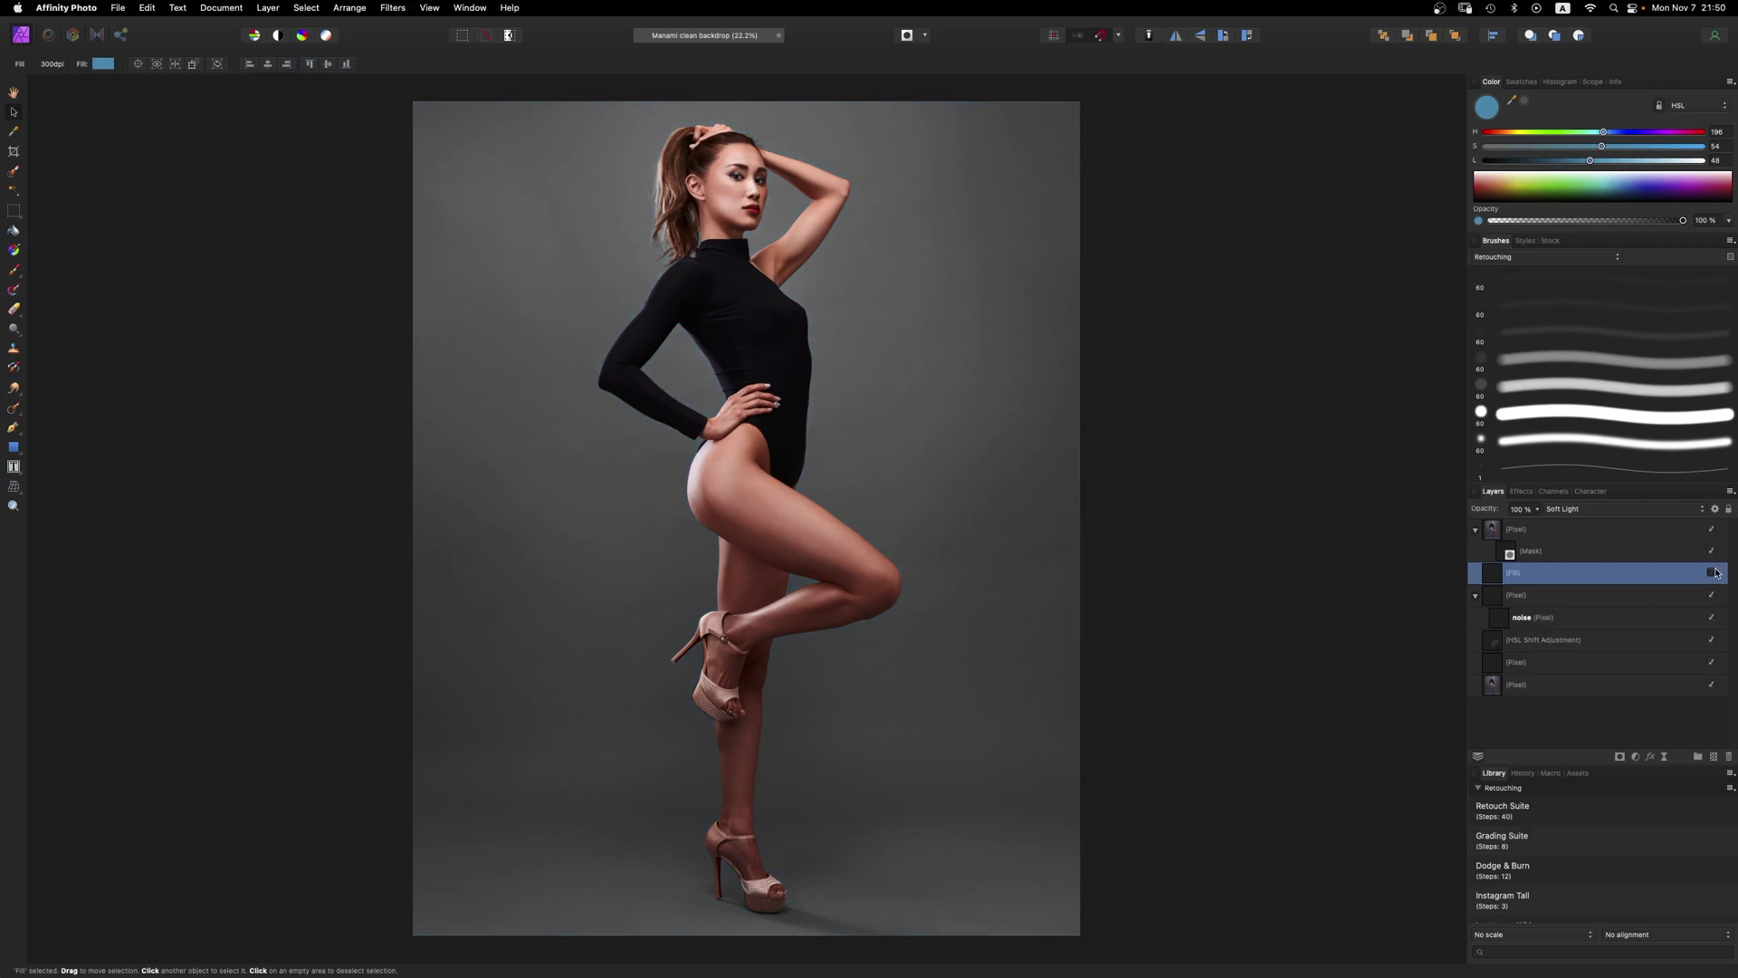
{"action": "left_click", "coordinate": [1712, 596]}
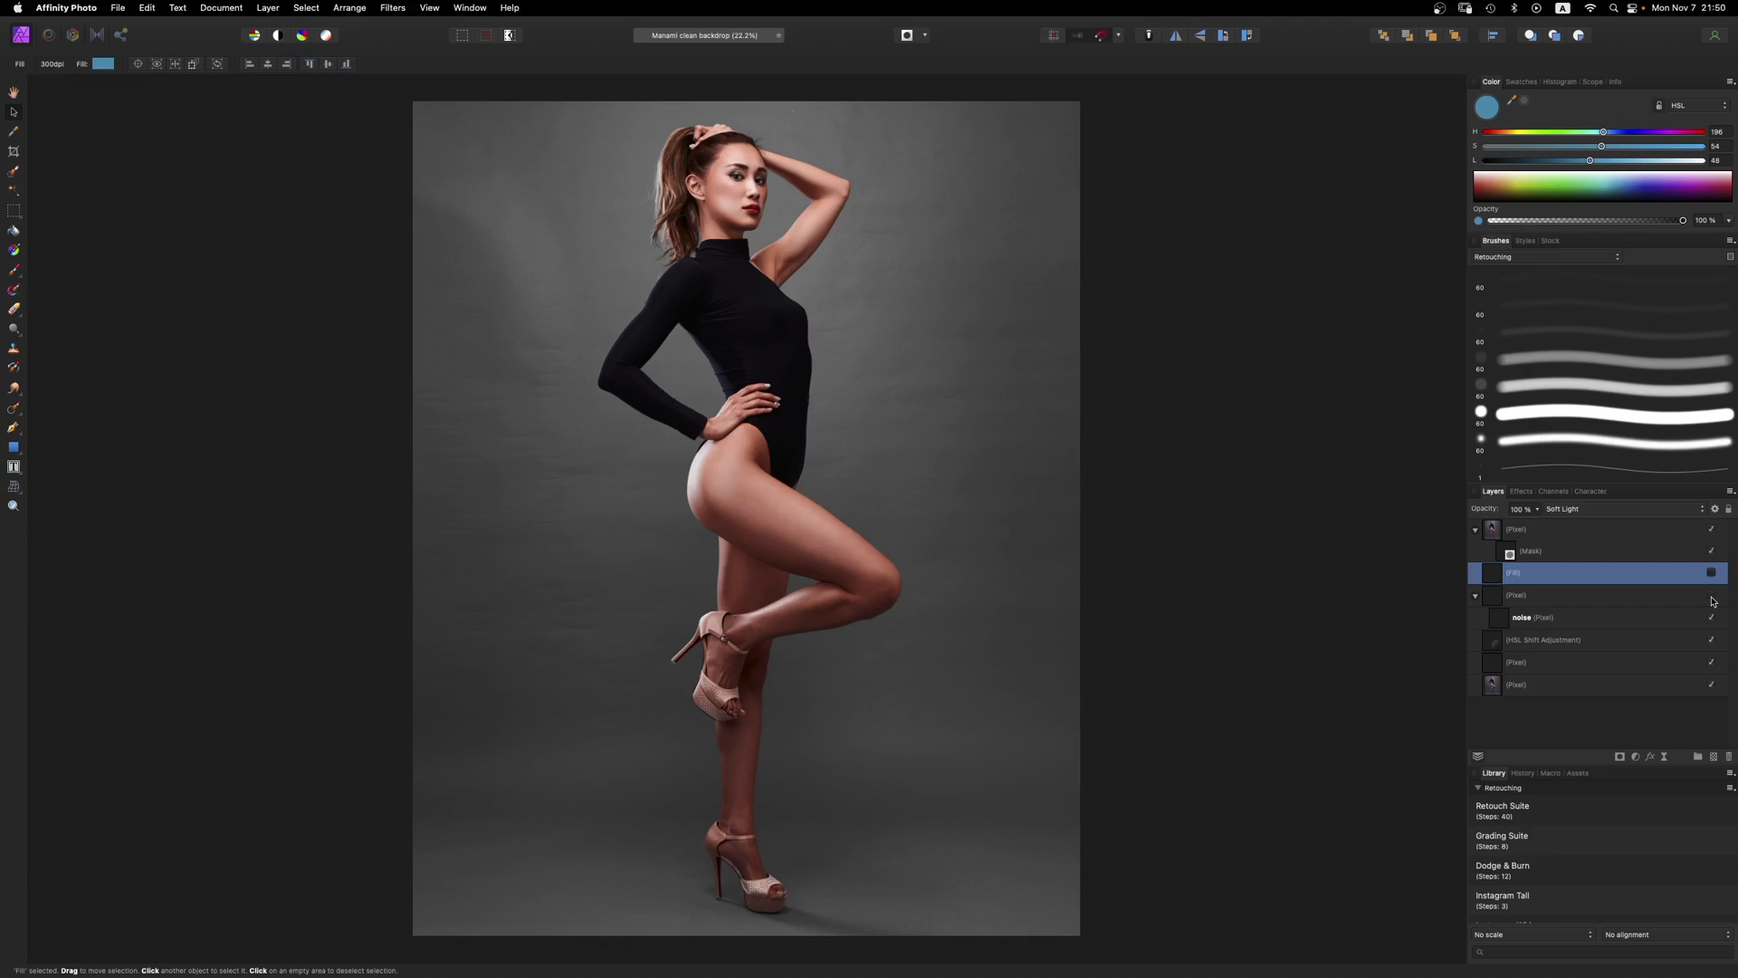
Step: Show the Pixel backdrop cleanup group and the teal Soft Light fill layer again
{"action": "left_click", "coordinate": [1711, 597]}
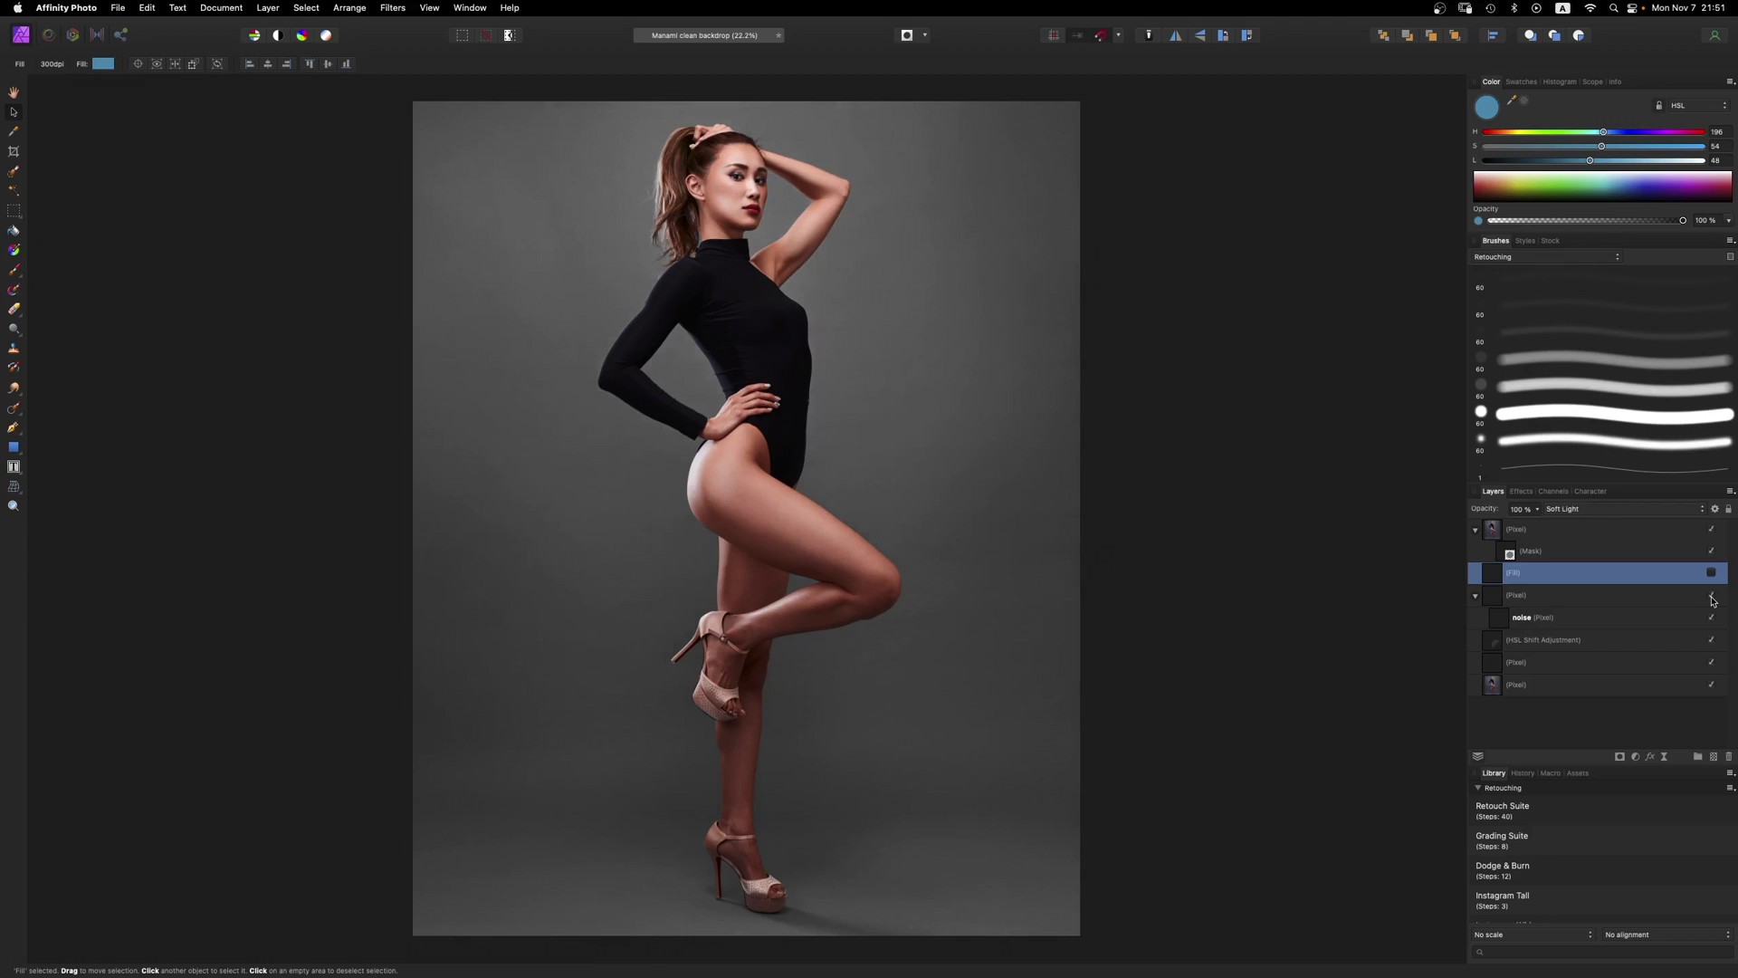
{"action": "key", "text": "super+minus"}
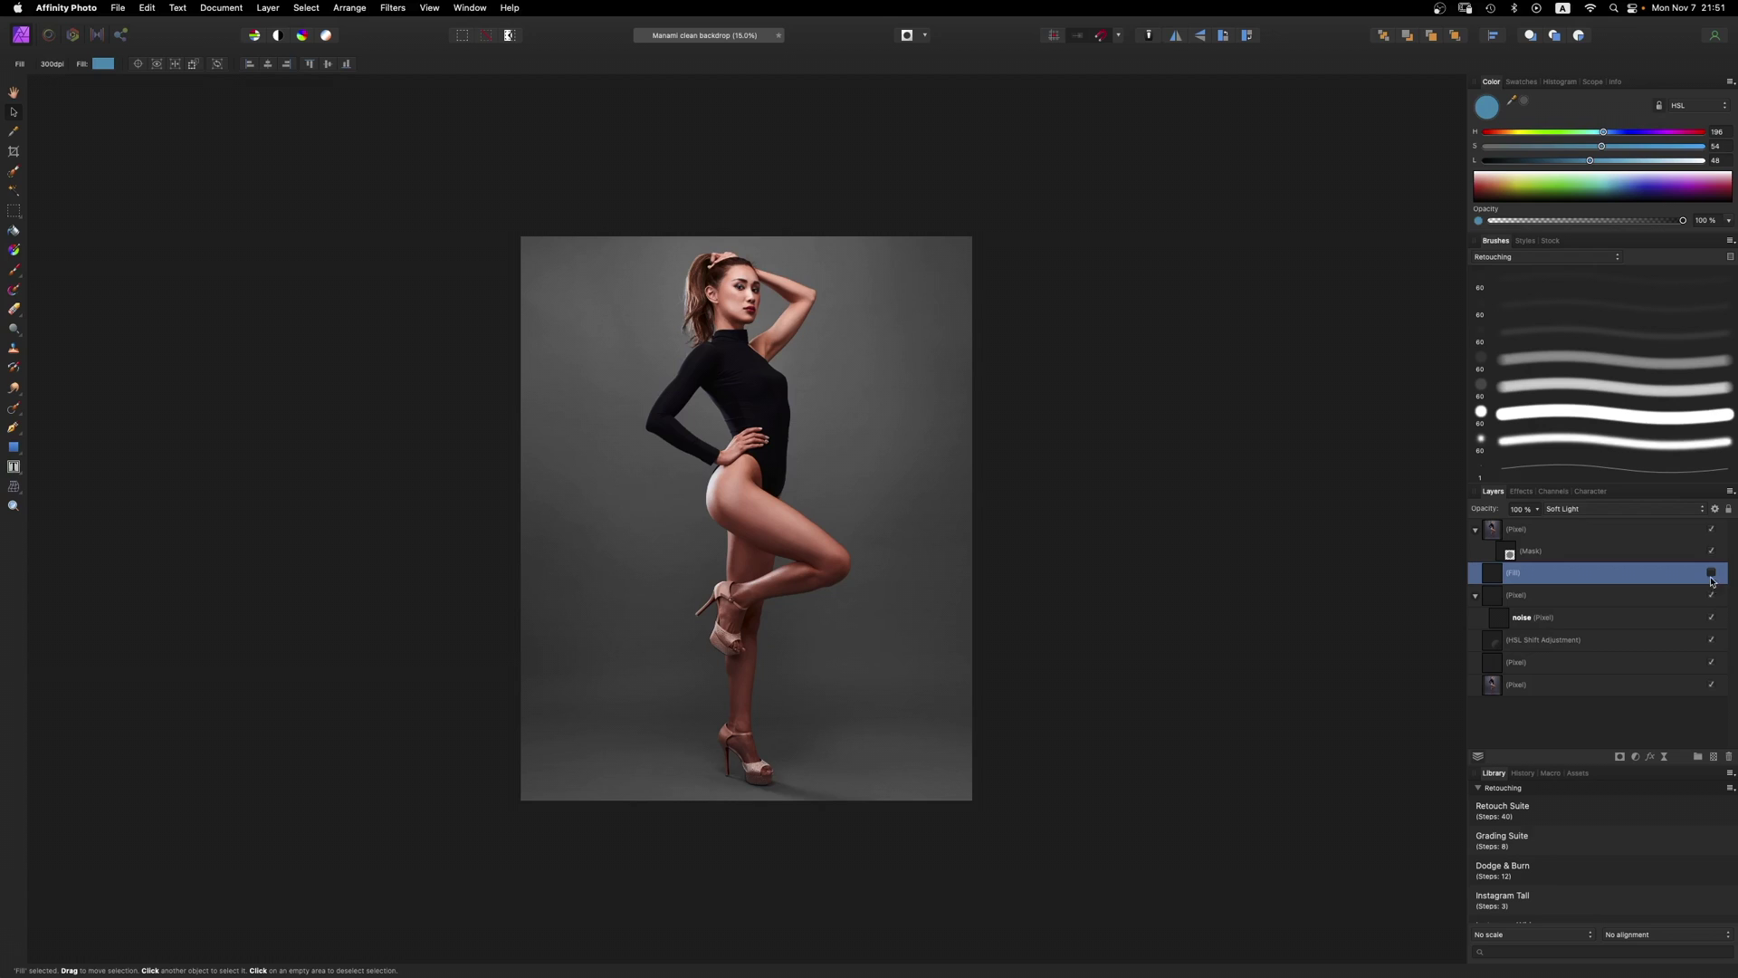
{"action": "left_click", "coordinate": [1711, 573]}
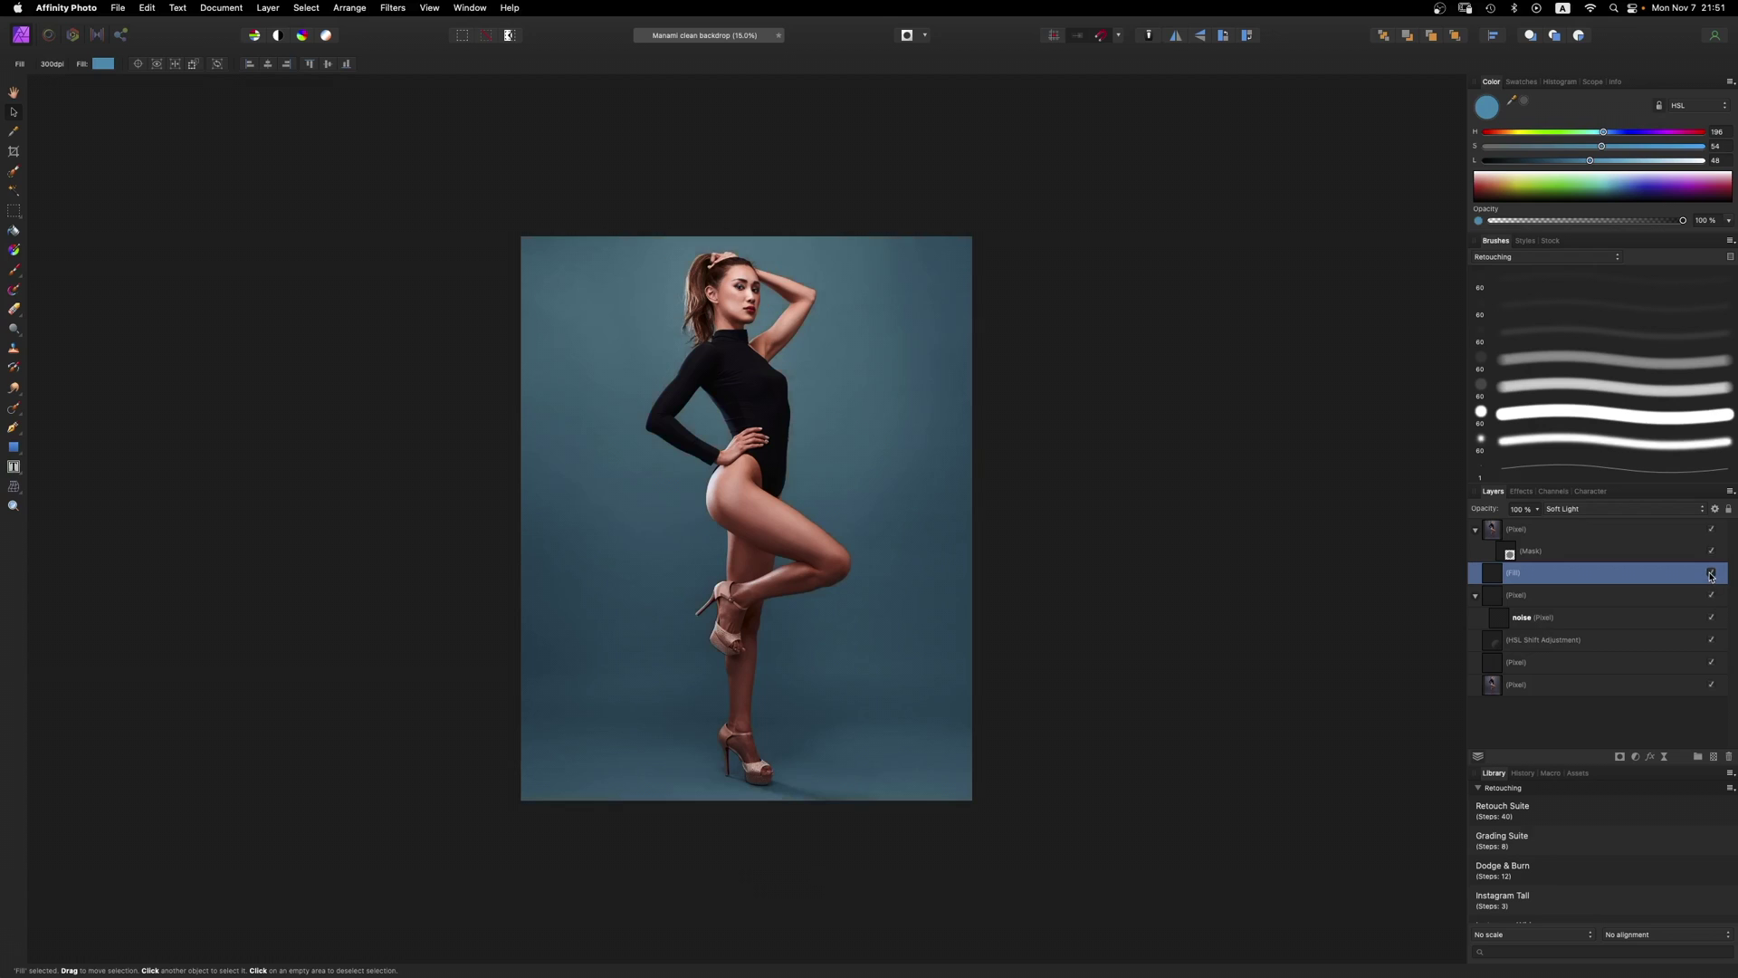